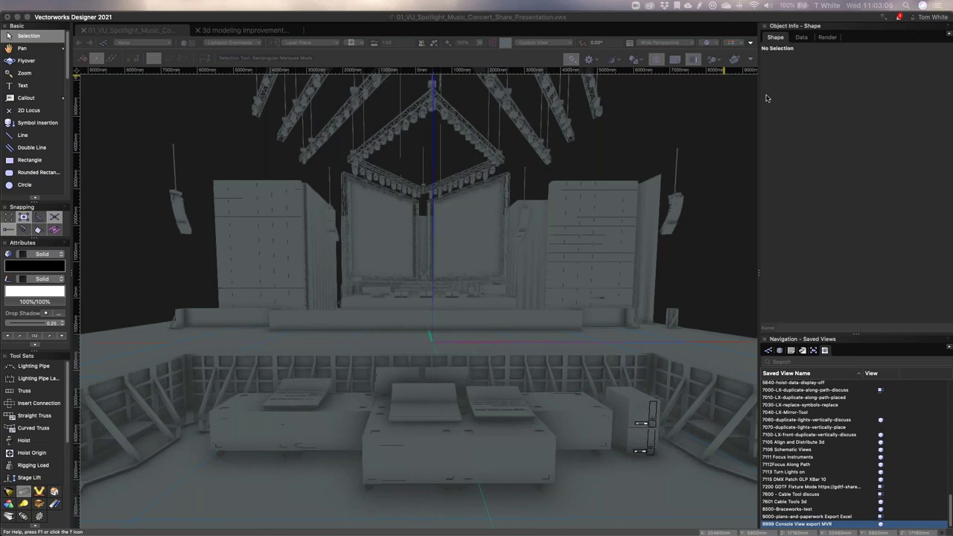
Step: Open File > Document Settings > Document Preferences to show the Display settings of the concert stage file
click(681, 110)
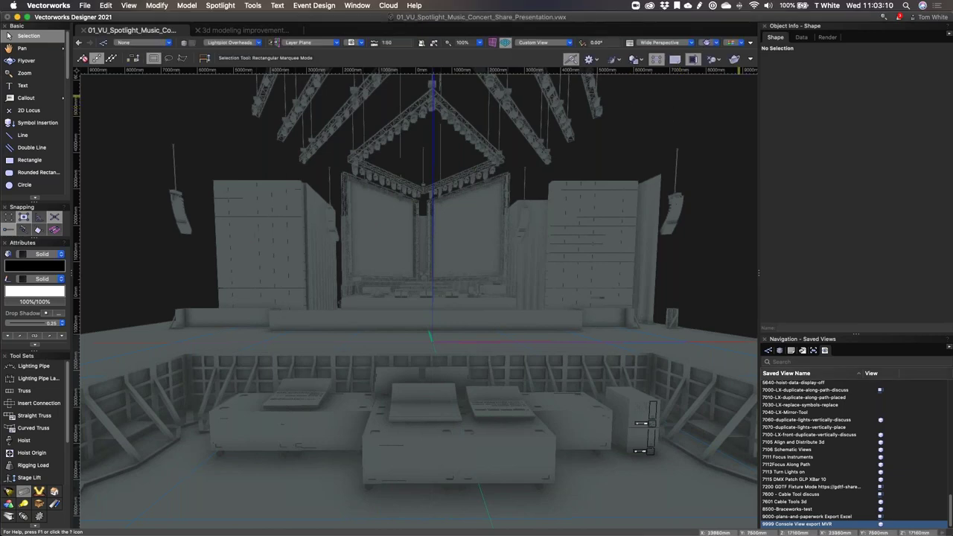
click(87, 6)
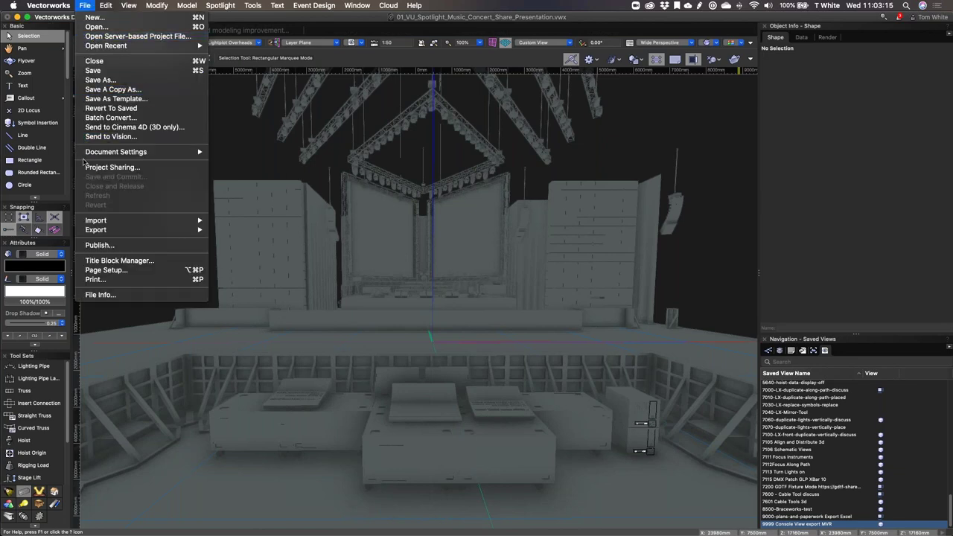
mouse_move(99, 155)
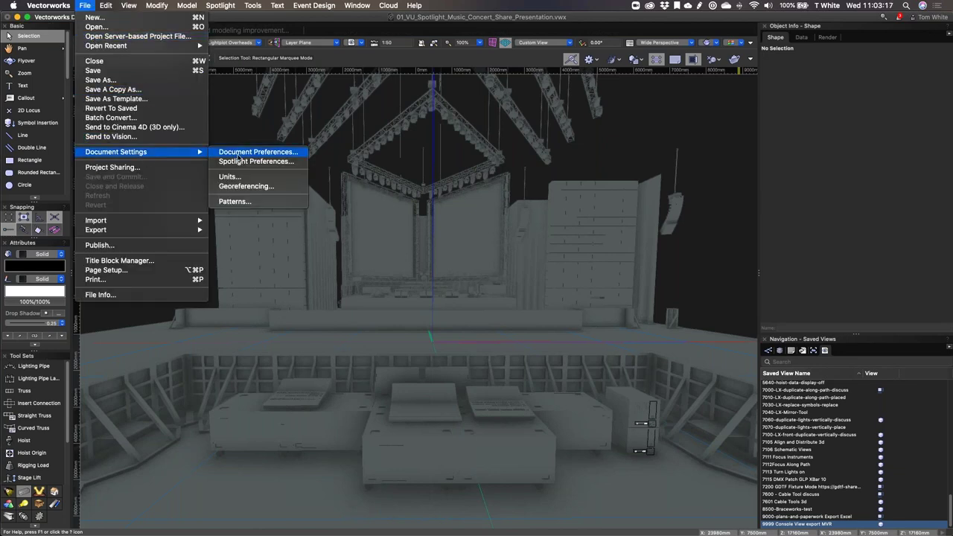
click(238, 155)
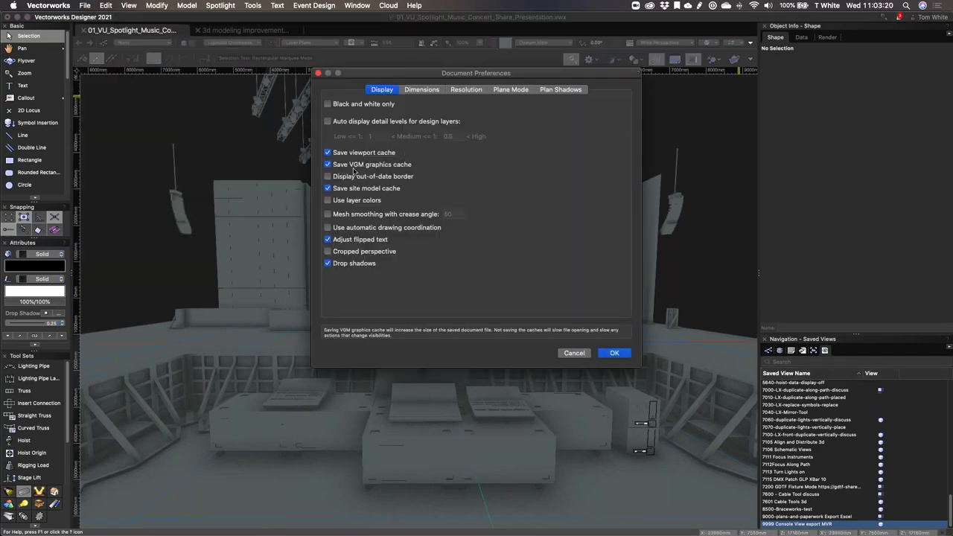
Step: Cancel Document Preferences, then orbit and zoom out to see the whole 3D stage
click(574, 353)
shift+middle_drag(545, 298, 462, 257)
scroll(432, 261, down, 5)
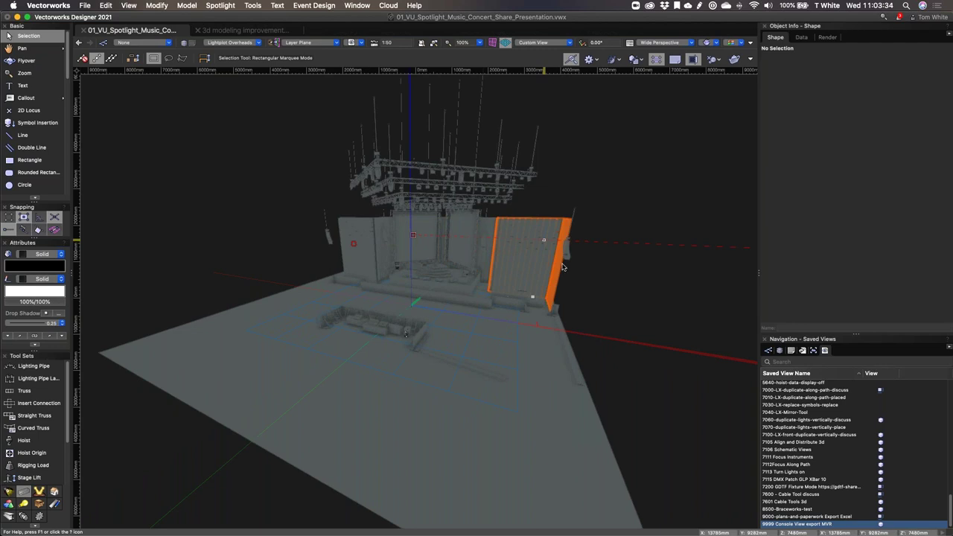
Step: Orbit the 3D view to see the stage model from the side and above
shift+middle_drag(447, 305, 154, 323)
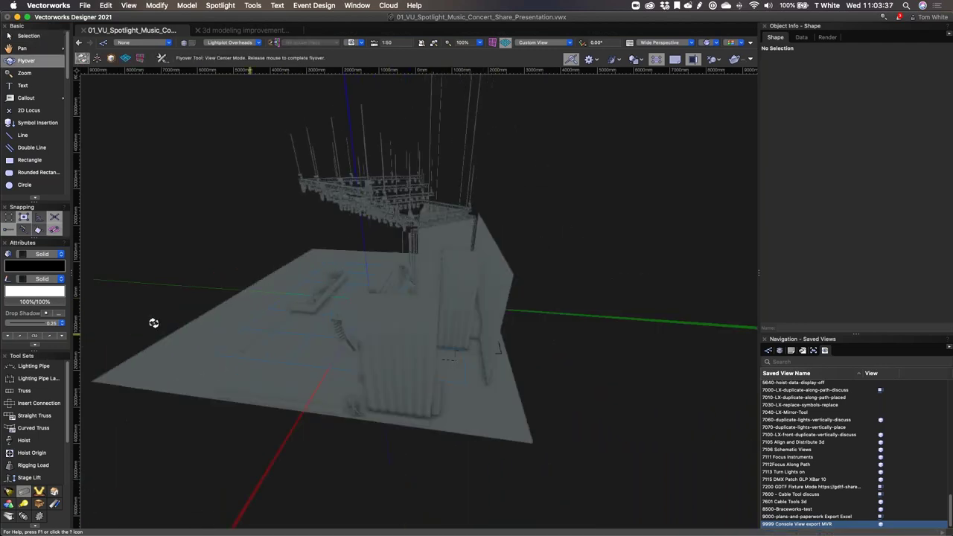
shift+middle_drag(154, 324, 114, 315)
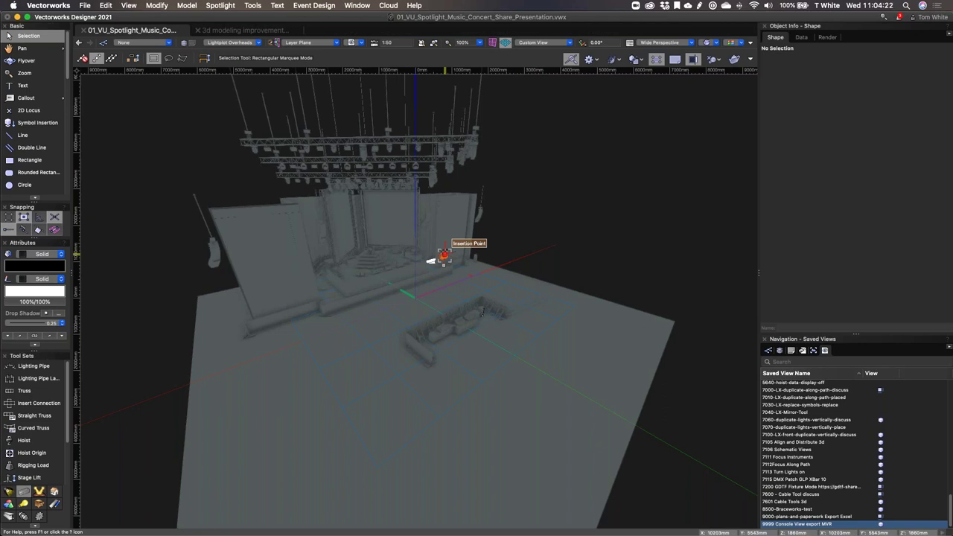
key(super+grave)
text(extrude)
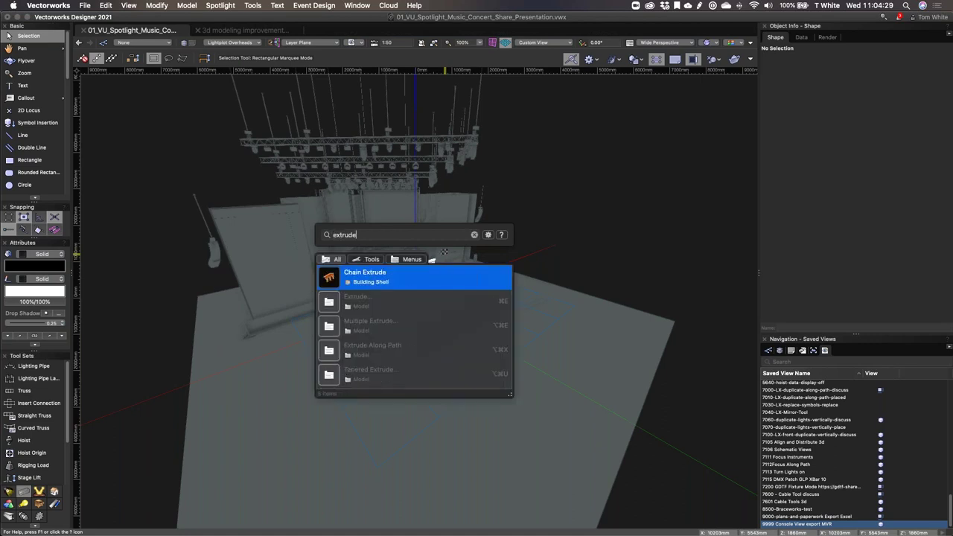
key(Down)
key(Down)
key(Down)
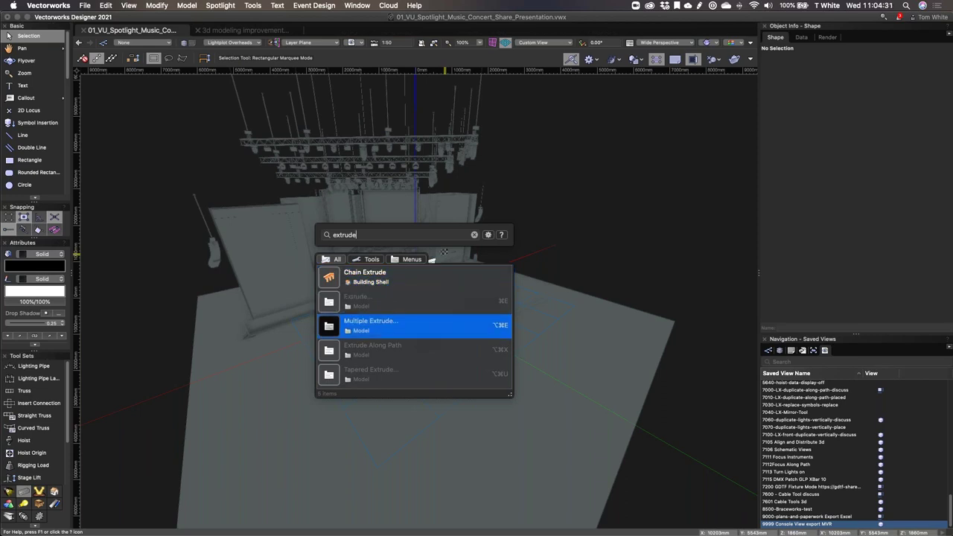
key(Up)
key(Up)
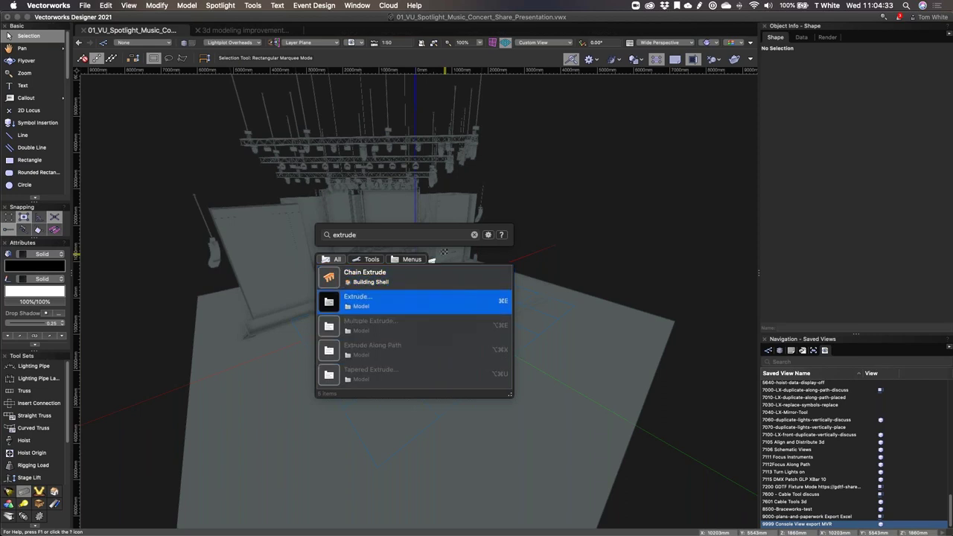
key(BackSpace)
key(BackSpace)
key(BackSpace)
key(BackSpace)
key(BackSpace)
key(BackSpace)
key(BackSpace)
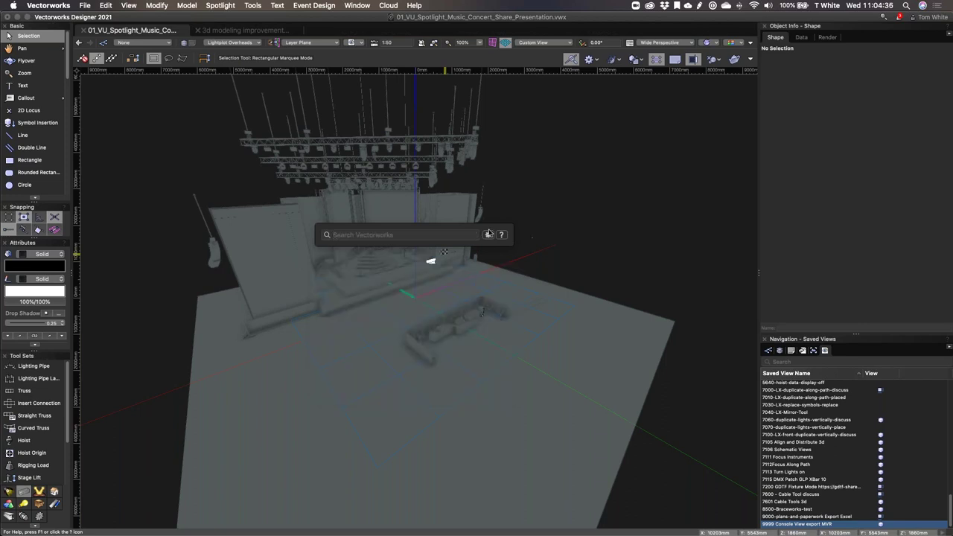
key(Escape)
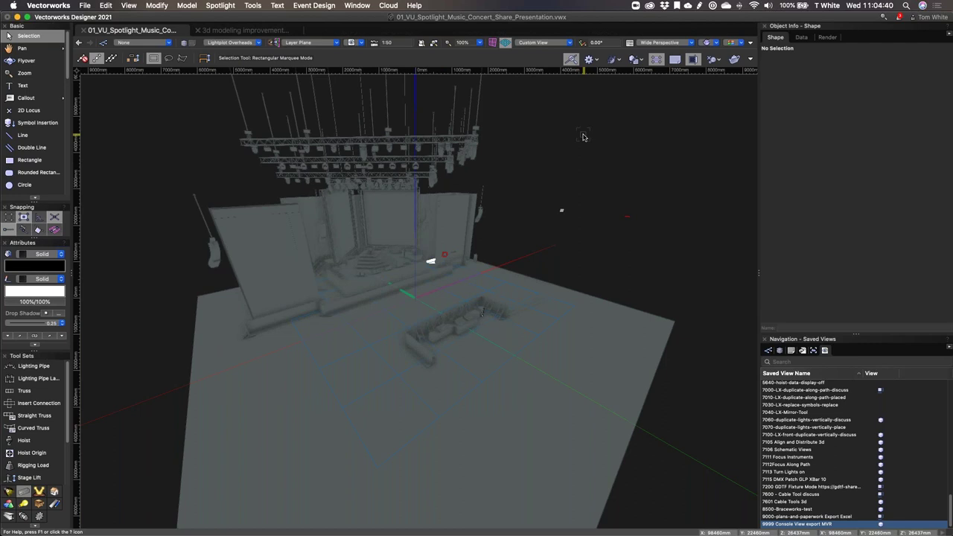
key(super+grave)
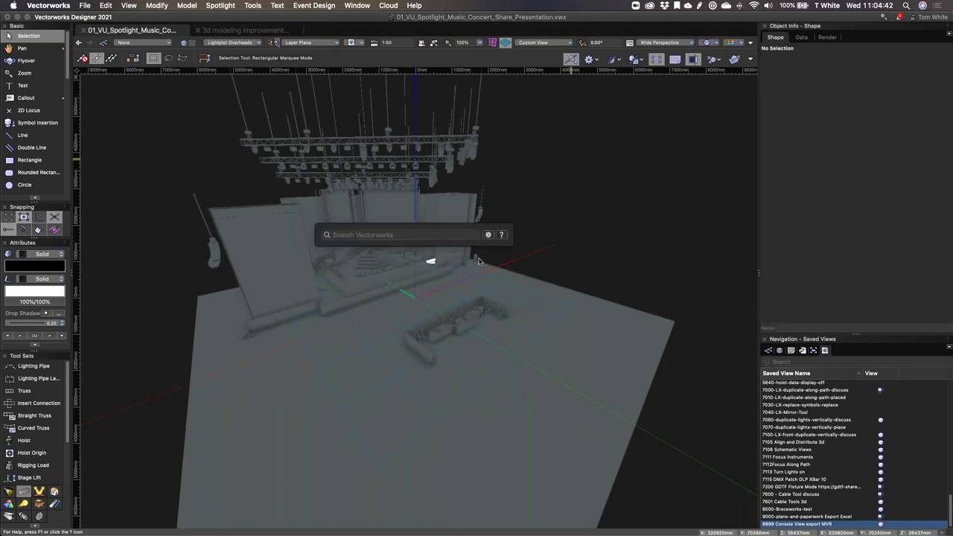
text(hoist)
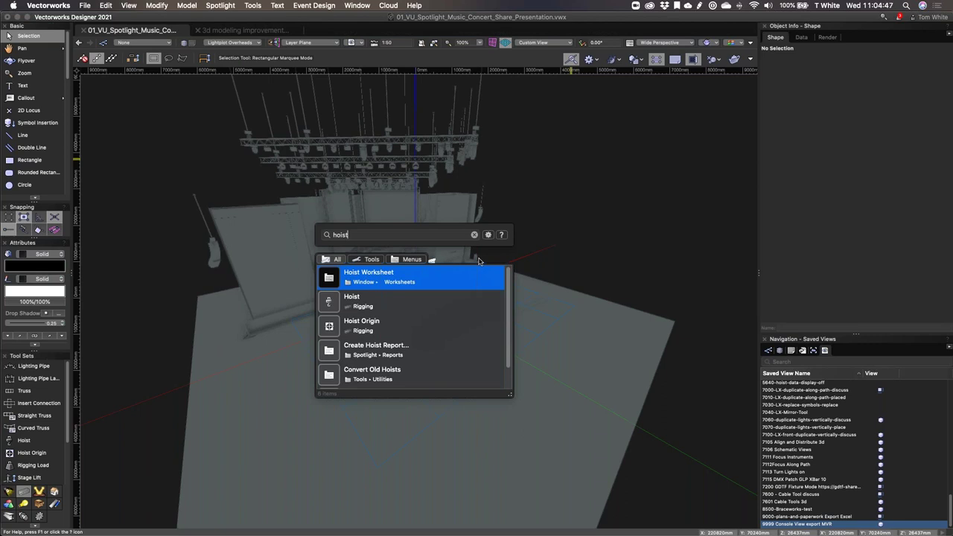
click(417, 290)
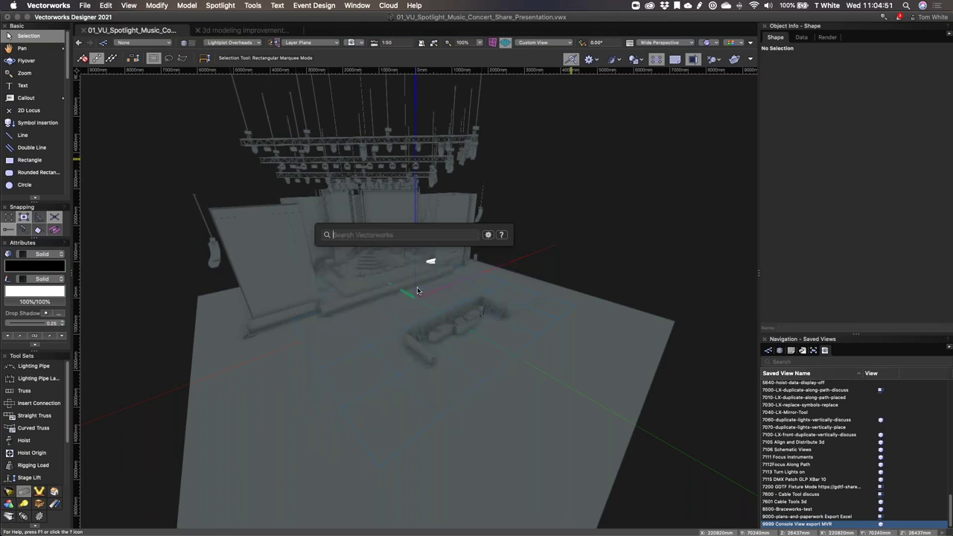
text(truss)
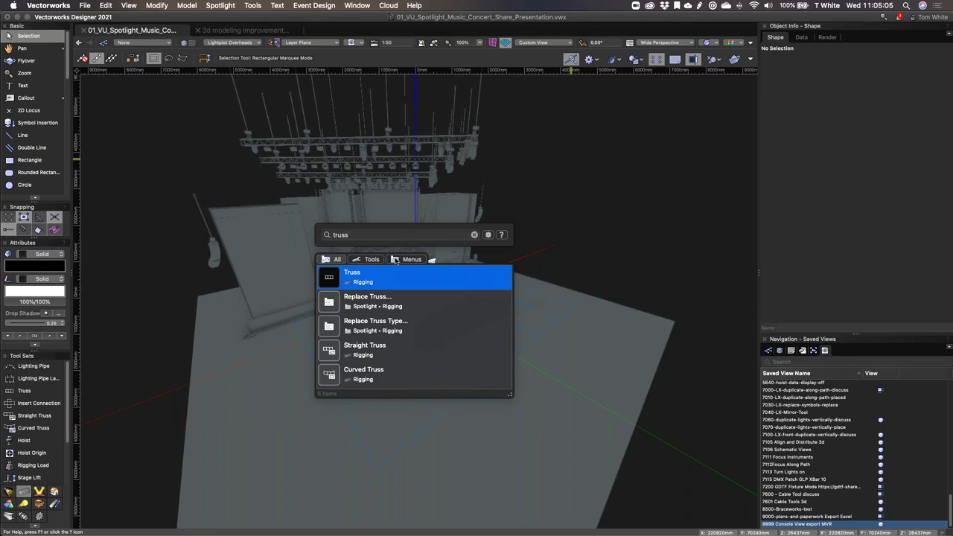
click(475, 235)
key(Escape)
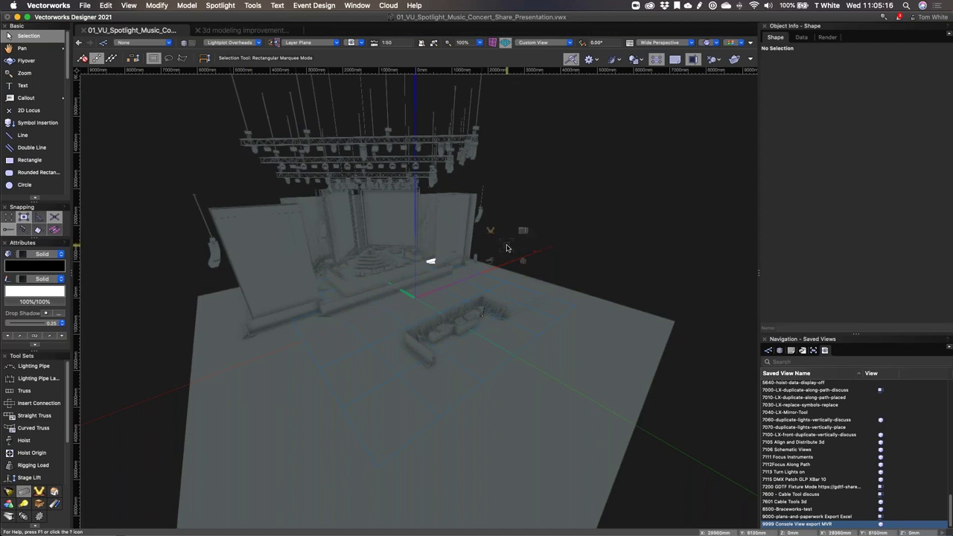
Step: Cycle the Smart Options Display through its Spotlight tools, selection modes and standard views palettes
key(grave)
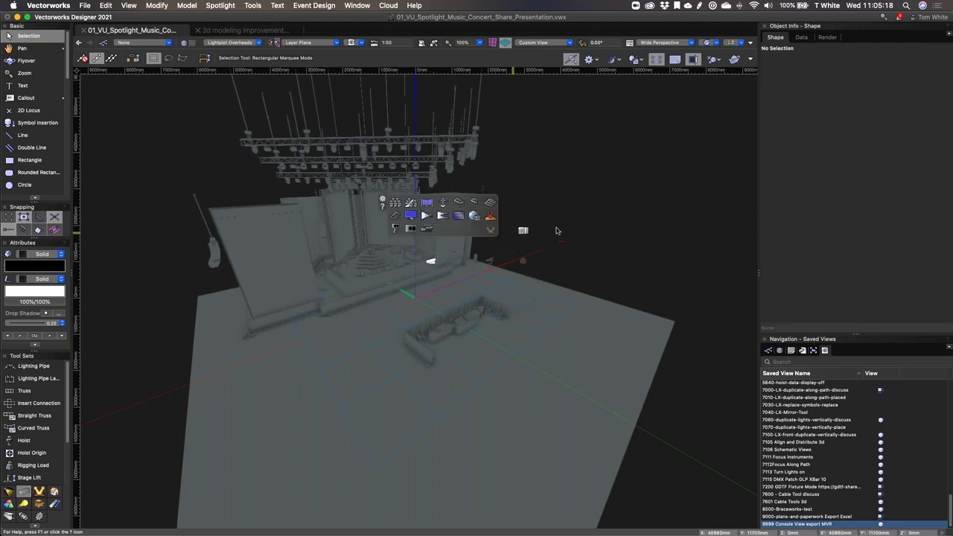
key(grave)
key(grave)
key(grave)
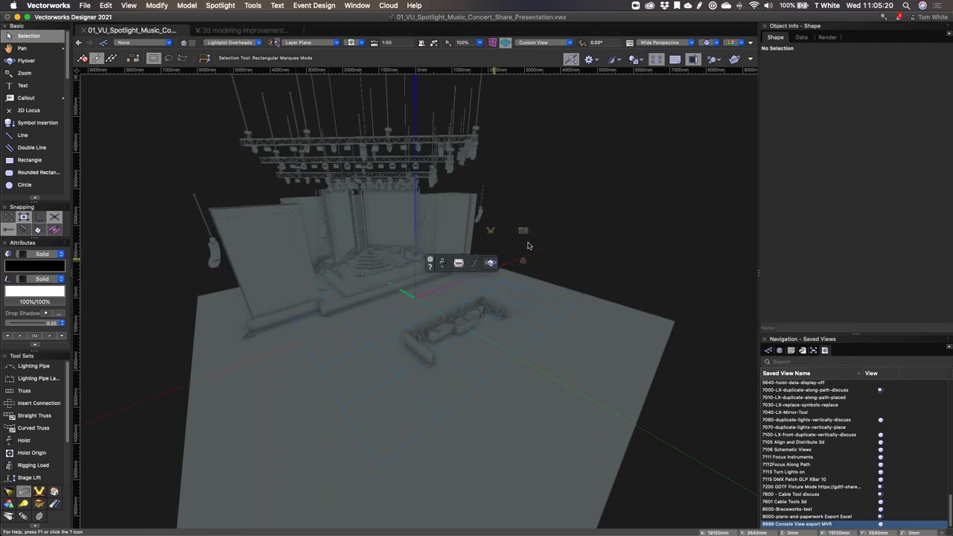
key(grave)
key(grave)
key(grave)
key(grave)
key(Escape)
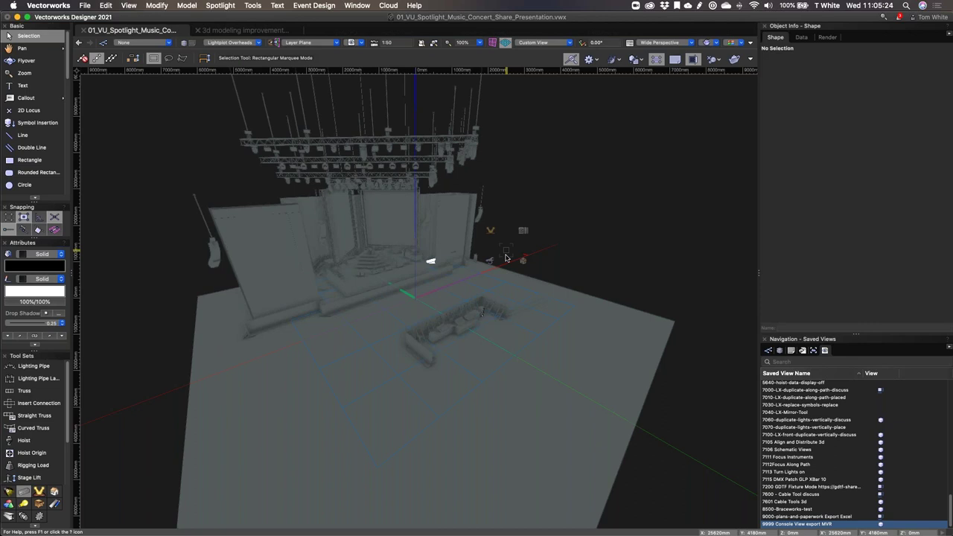
key(grave)
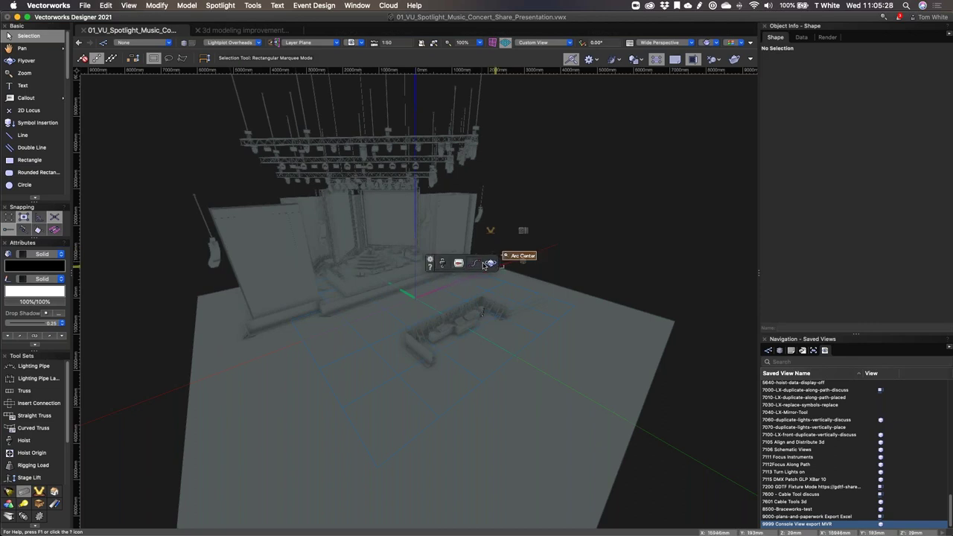
key(grave)
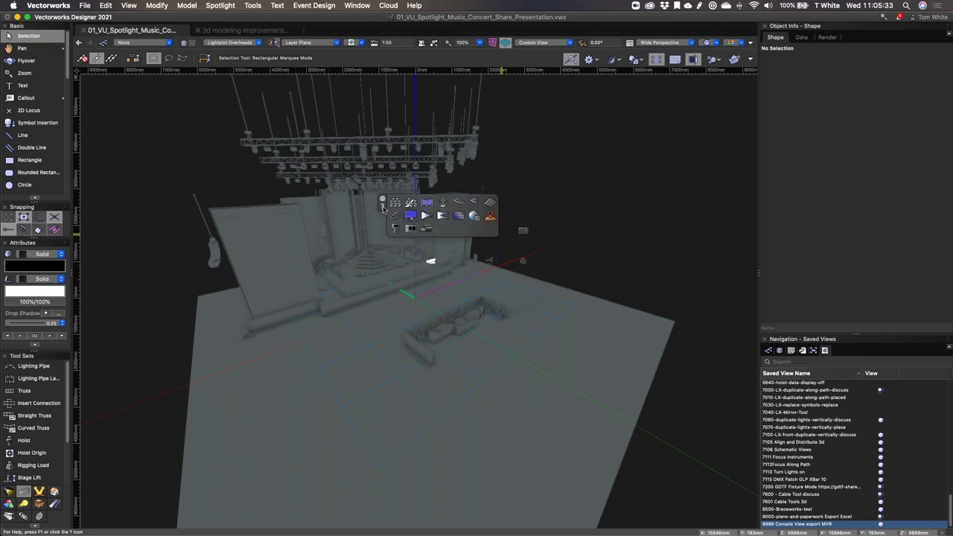
key(grave)
key(grave)
key(grave)
key(shift+grave)
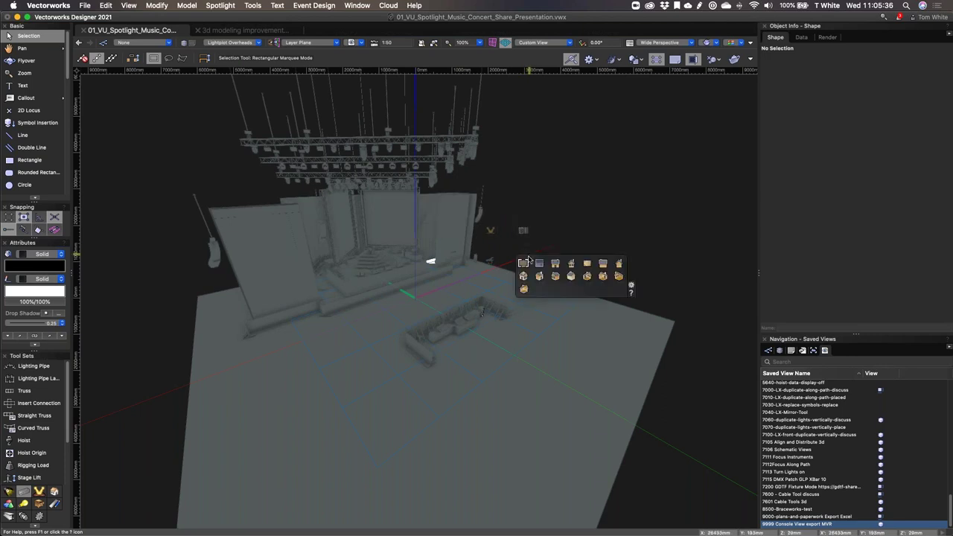
key(grave)
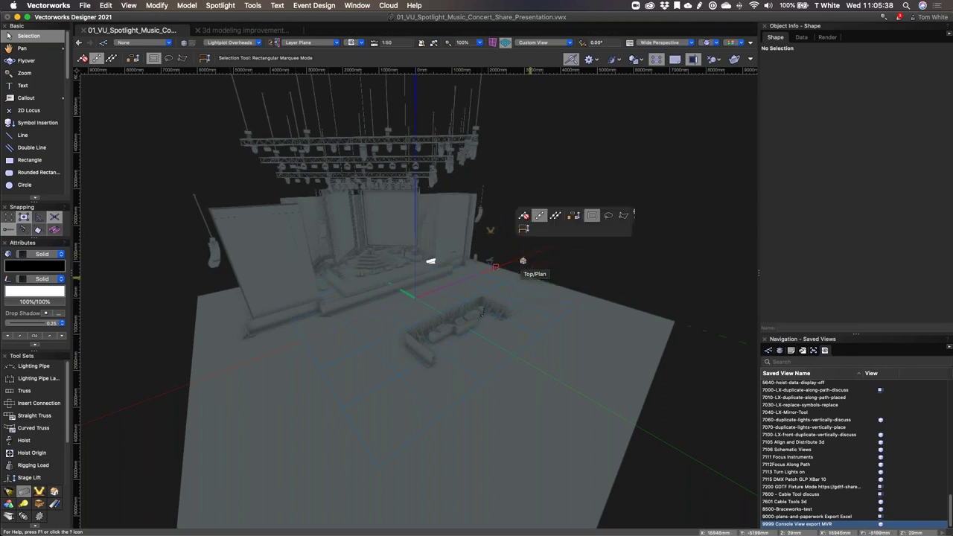
key(shift+grave)
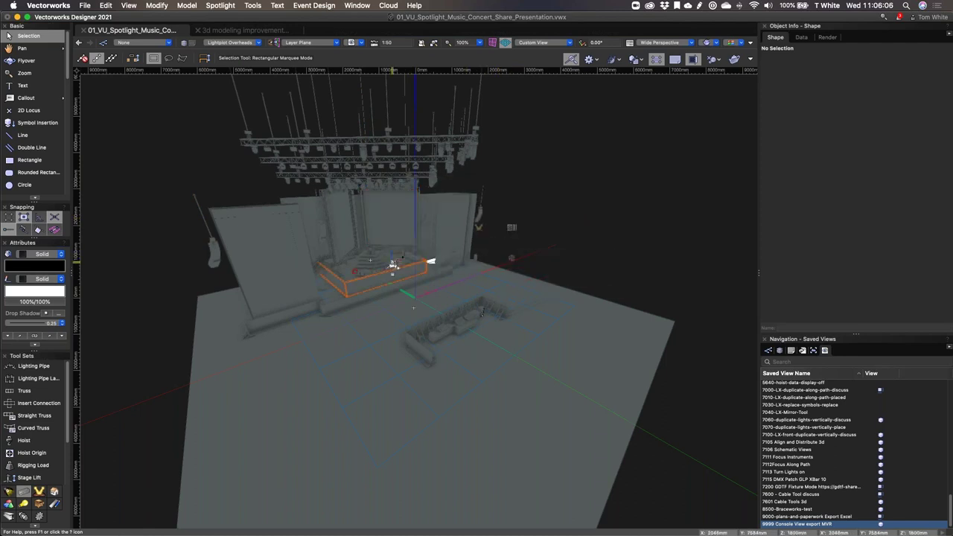
Step: Open the Smart Options Display preferences, checking the Quick Search page along the way
mouse_move(421, 283)
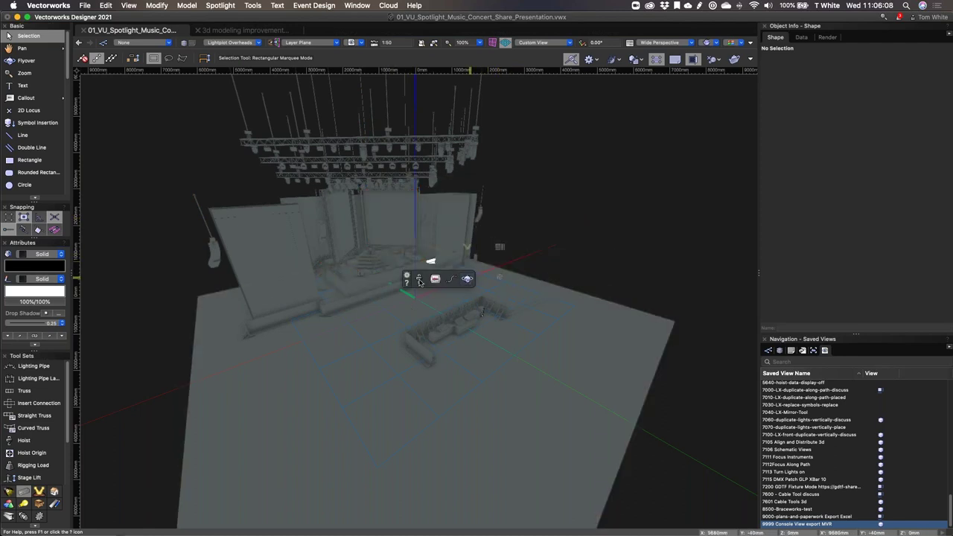
click(408, 277)
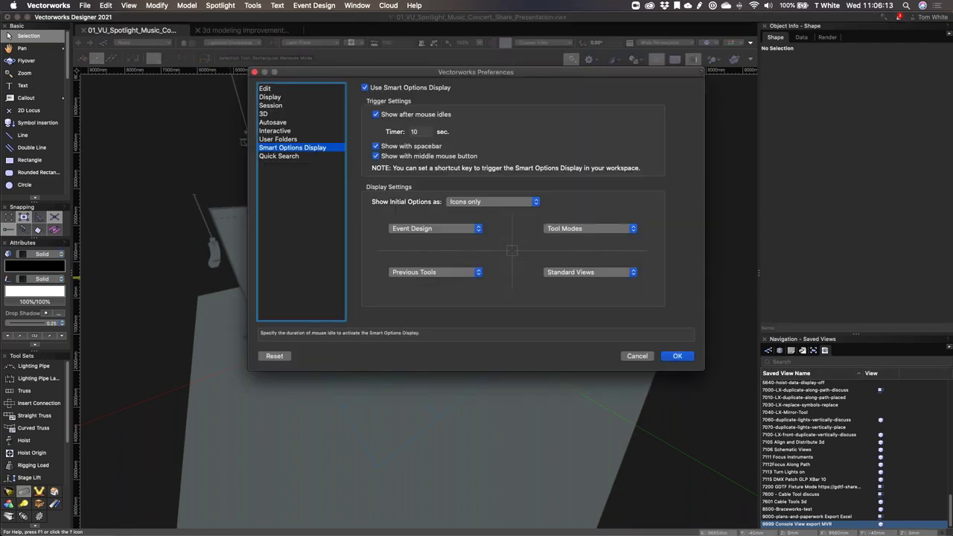
click(305, 157)
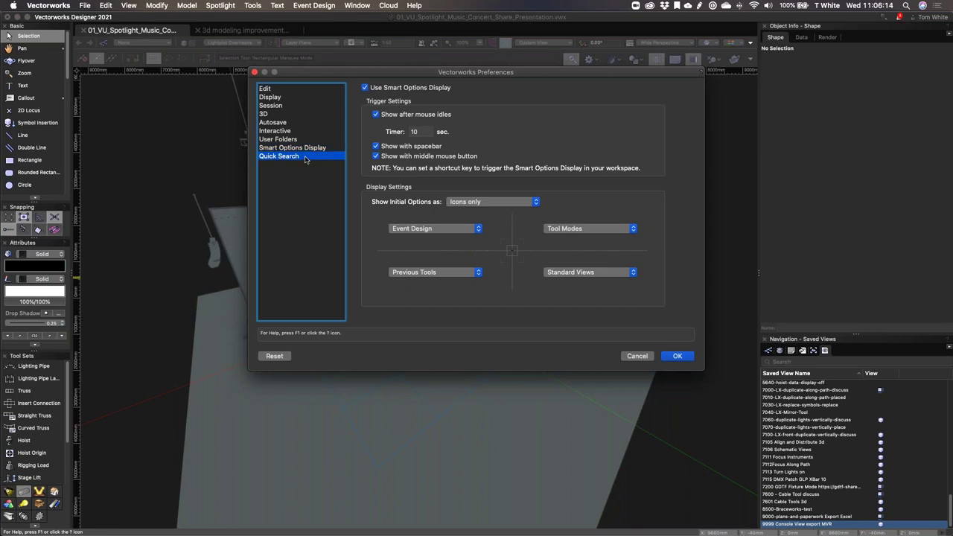
click(305, 149)
click(306, 158)
click(308, 149)
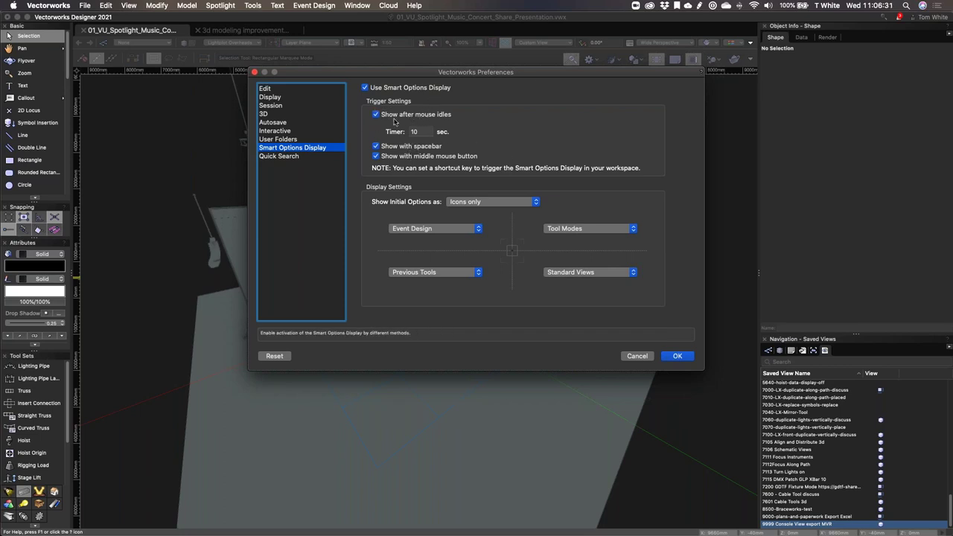
click(282, 158)
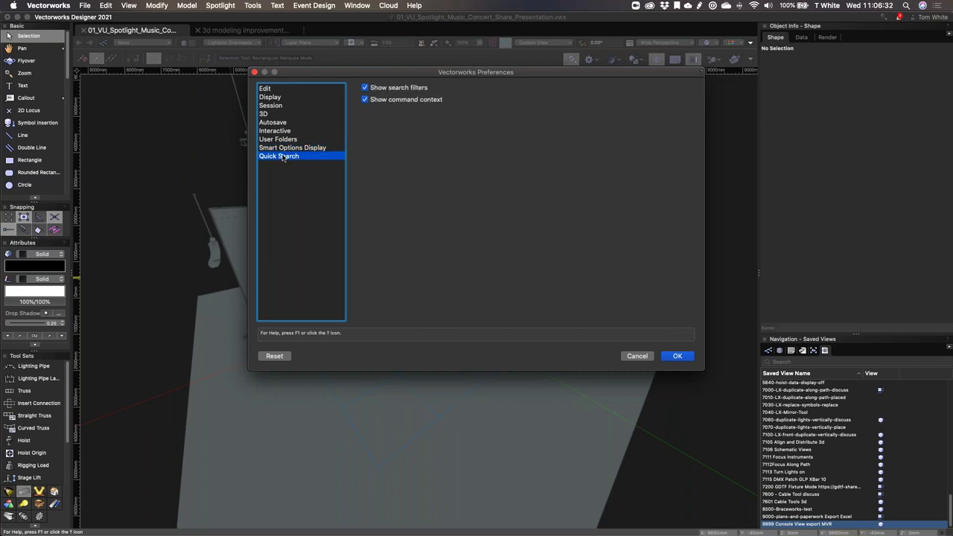
click(284, 148)
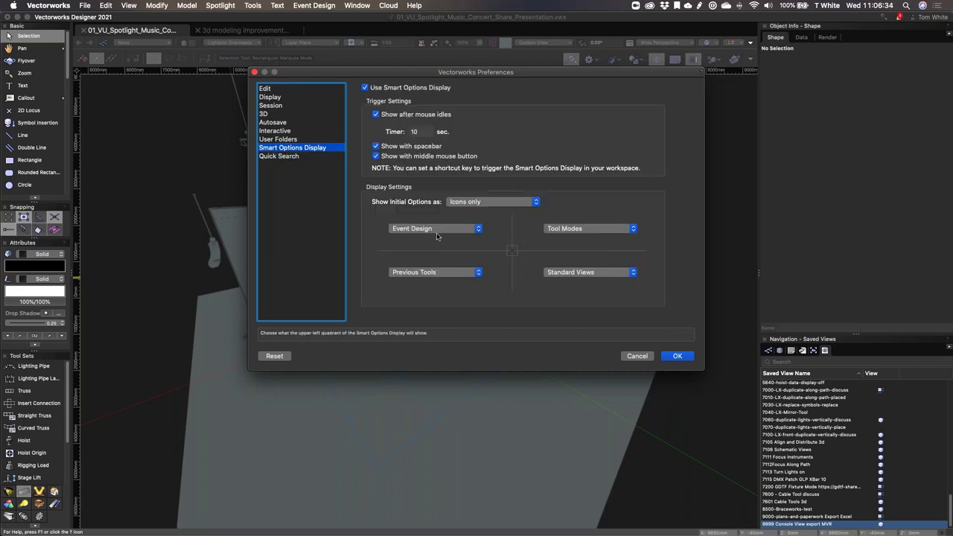
Step: Set the upper-left quadrant to Rigging and the upper-right quadrant to Lighting, then confirm
click(437, 229)
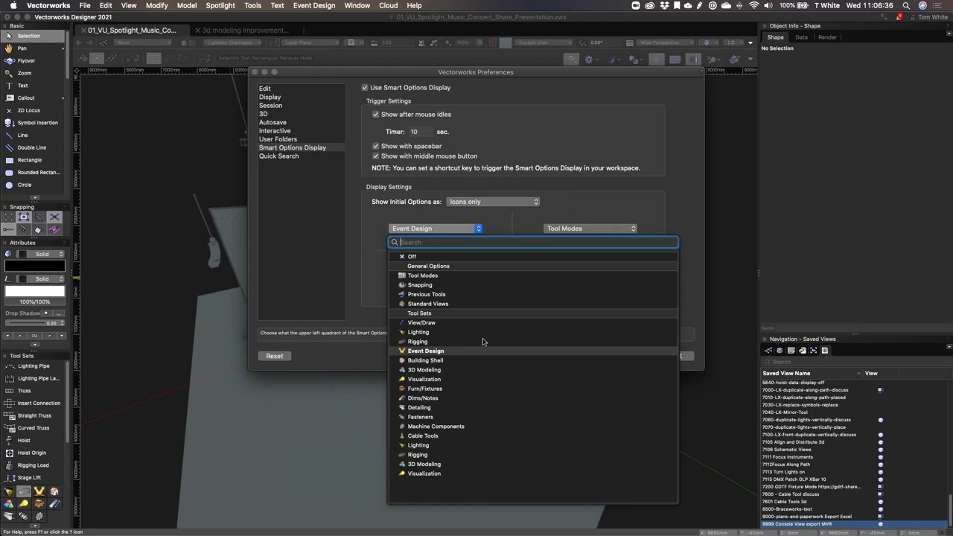
click(402, 342)
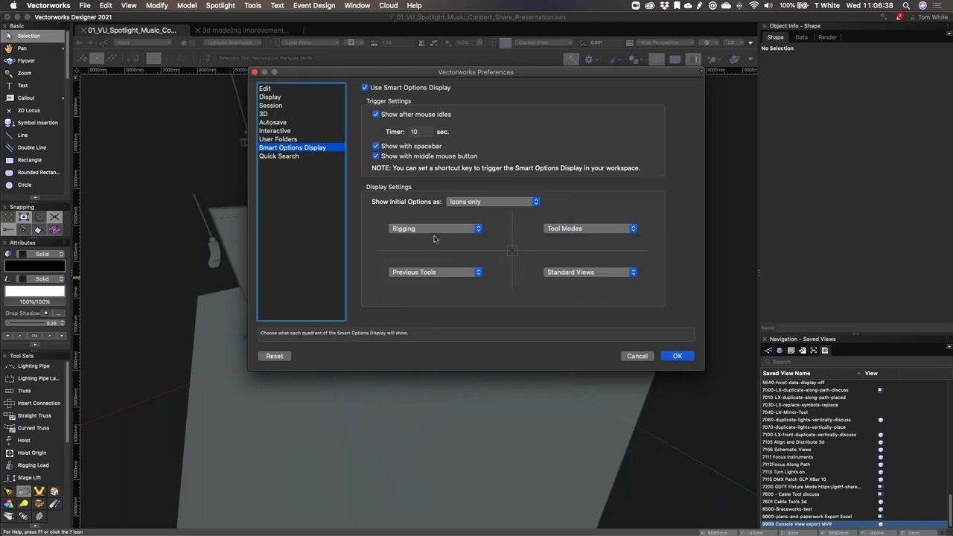
click(570, 229)
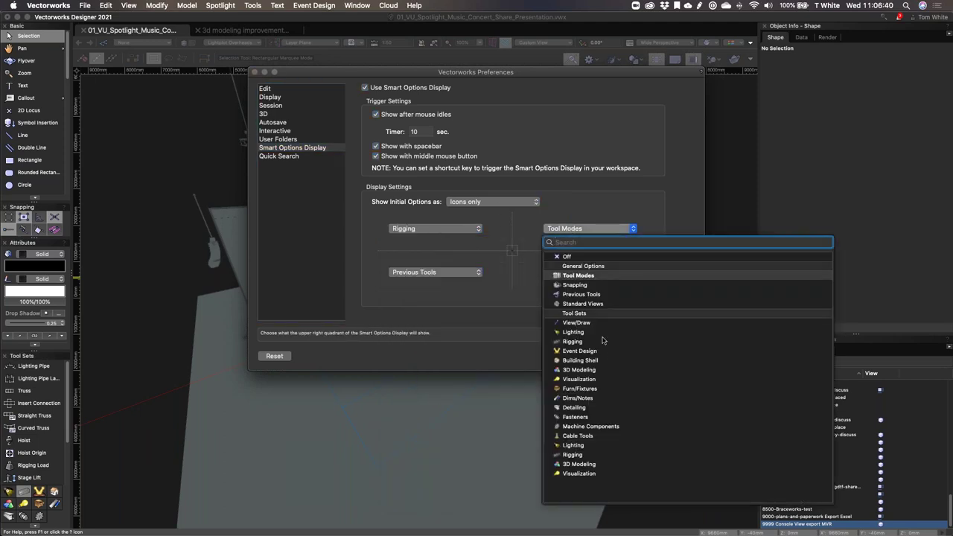
click(599, 332)
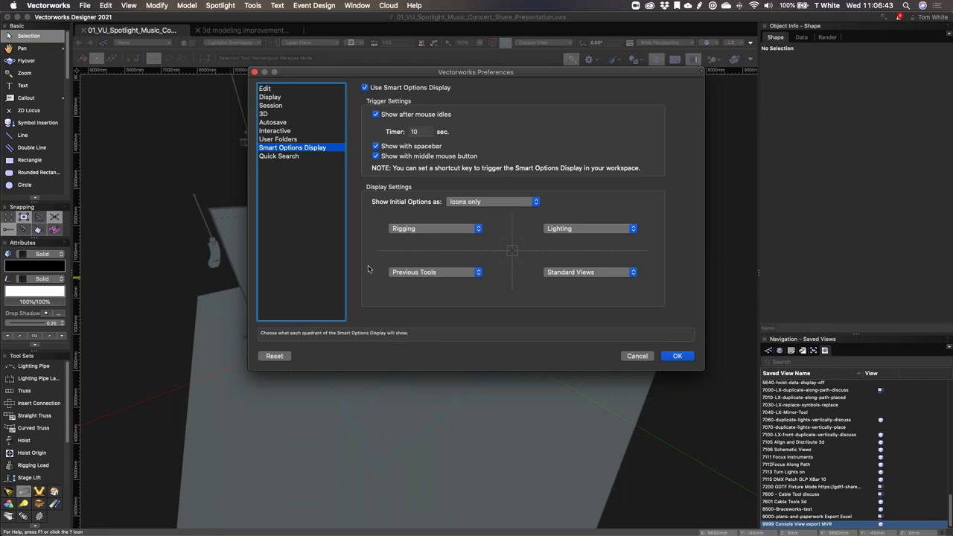
click(674, 358)
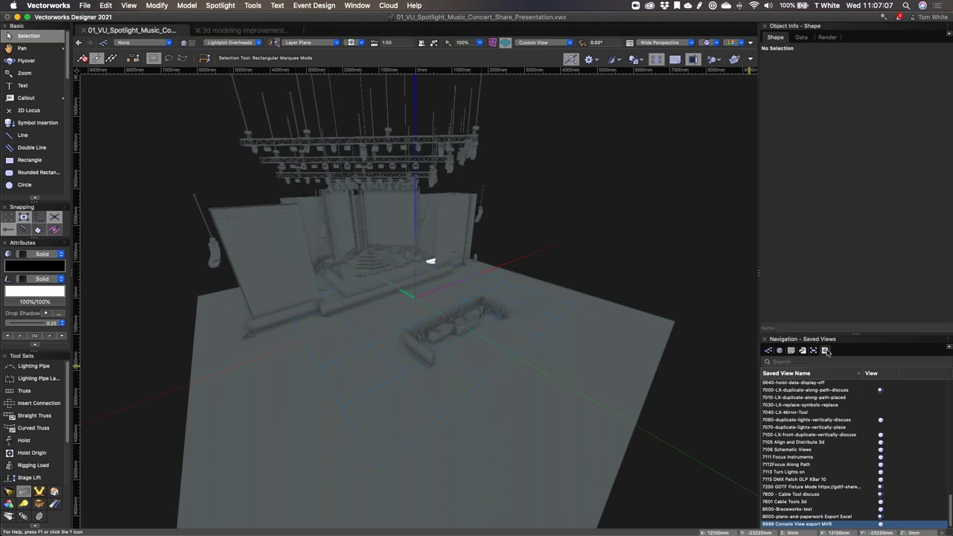
Step: Float the Saved Views and Design Layers lists over the drawing and enlarge them
drag(827, 351, 638, 105)
drag(739, 425, 680, 509)
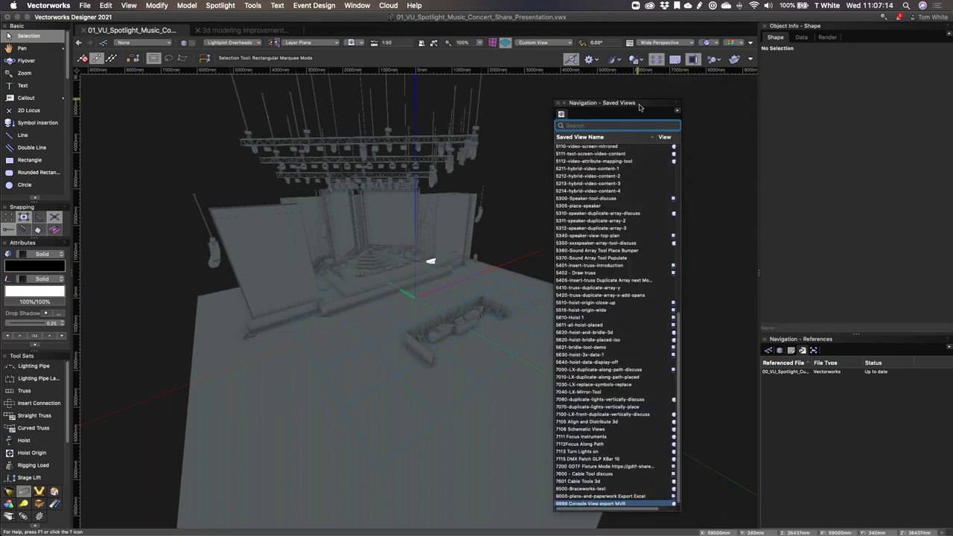
drag(638, 104, 674, 99)
click(779, 350)
mouse_move(780, 350)
mouse_down()
mouse_move(781, 447)
mouse_move(681, 343)
mouse_move(264, 236)
mouse_move(157, 87)
mouse_up()
drag(279, 274, 267, 499)
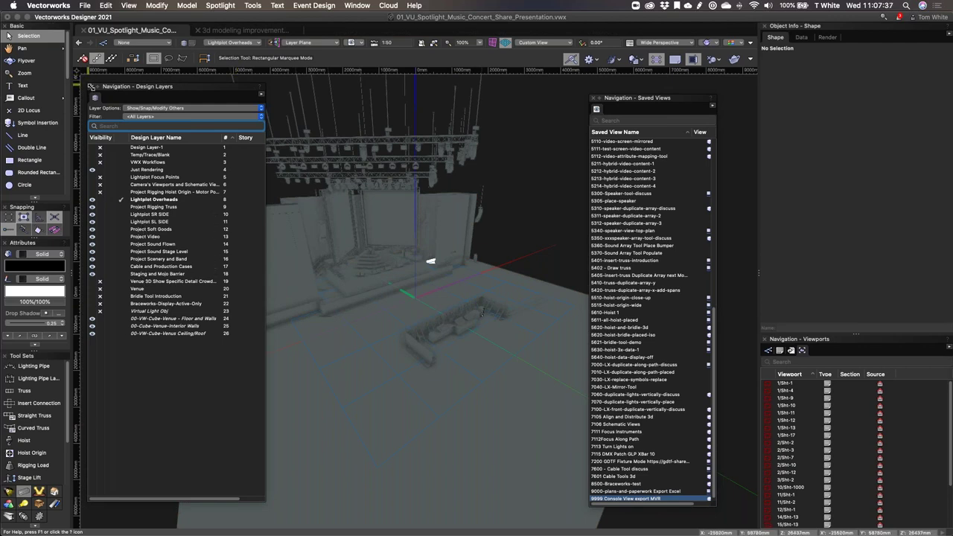
Step: Close both floating lists and dock all navigation tabs together in one panel
click(91, 86)
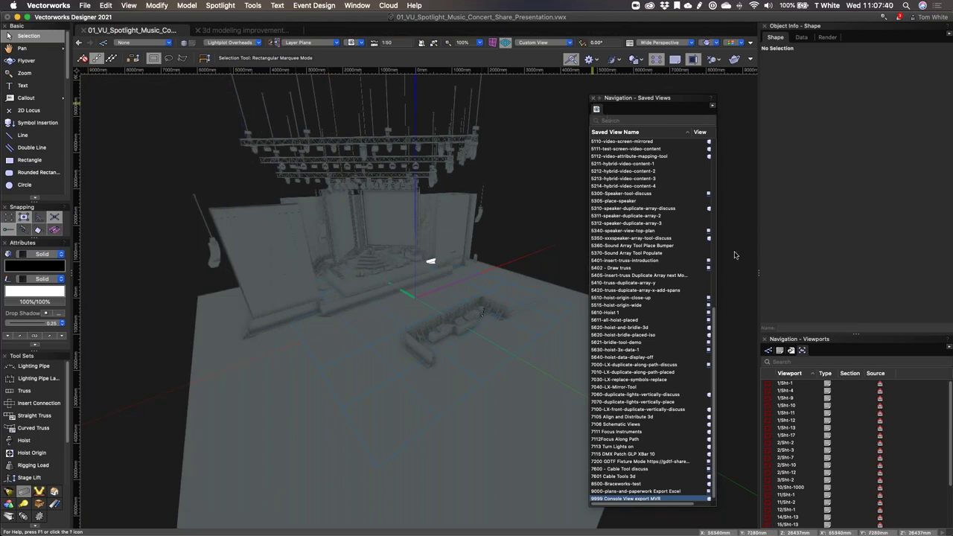
click(593, 98)
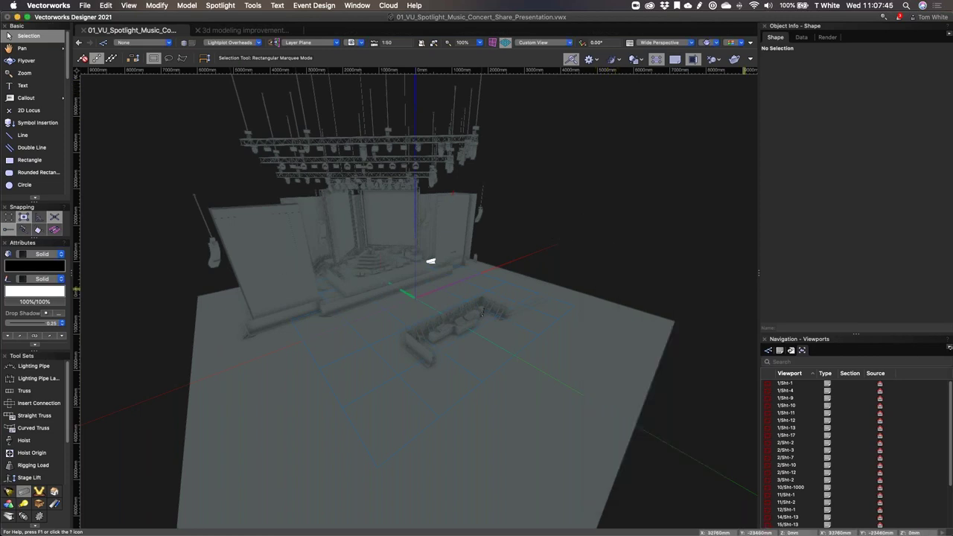
click(949, 348)
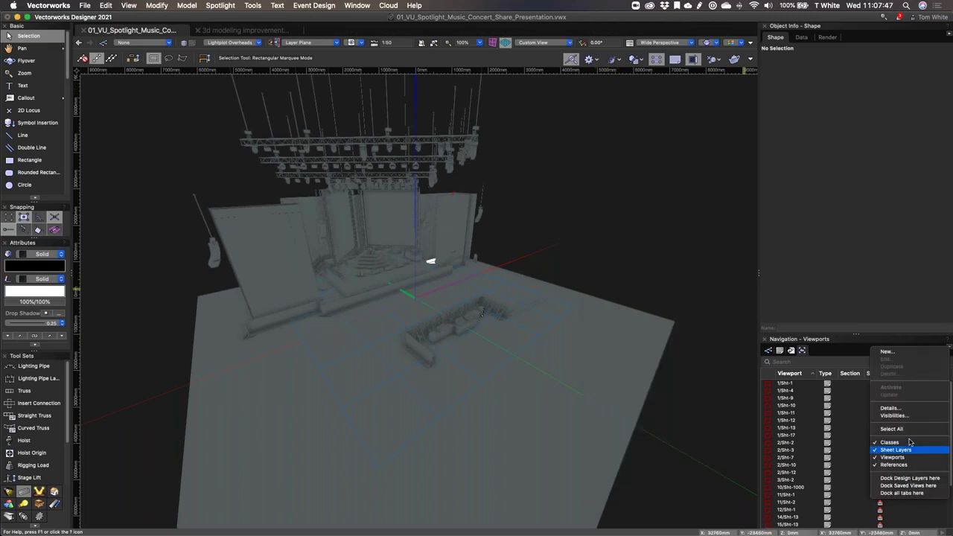
click(923, 493)
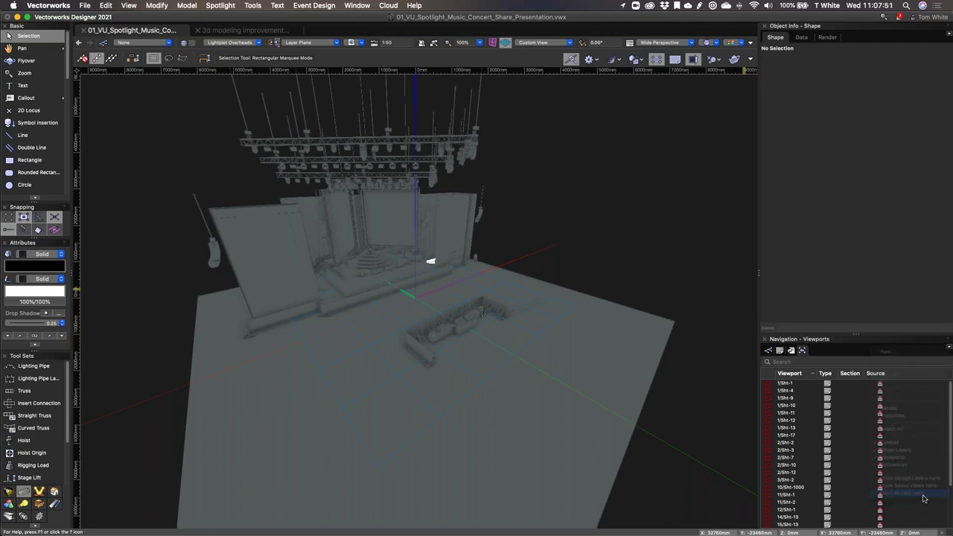
Step: Move the Design Layers tab to second place in the navigation panel and show it
click(772, 353)
click(780, 351)
click(791, 352)
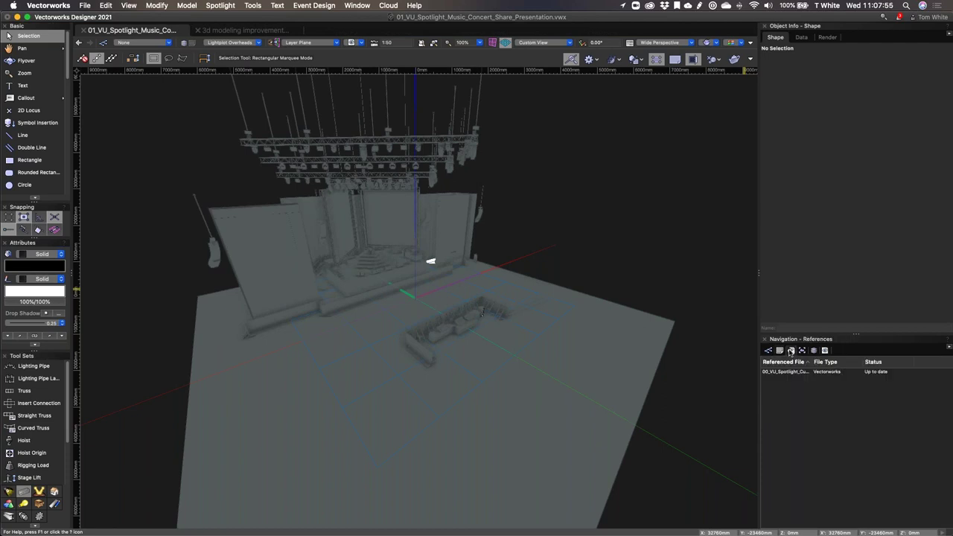
click(781, 353)
click(826, 352)
click(814, 351)
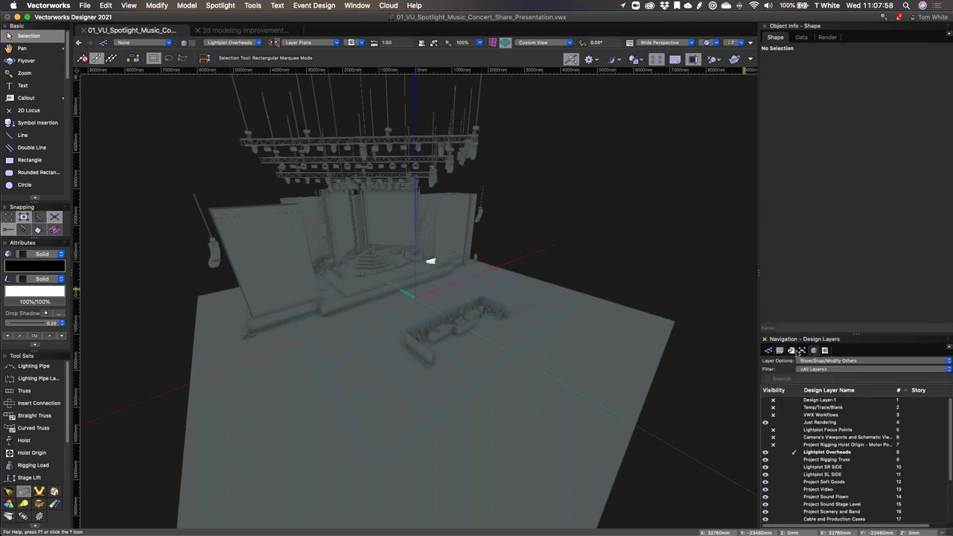
drag(817, 356, 780, 351)
click(825, 351)
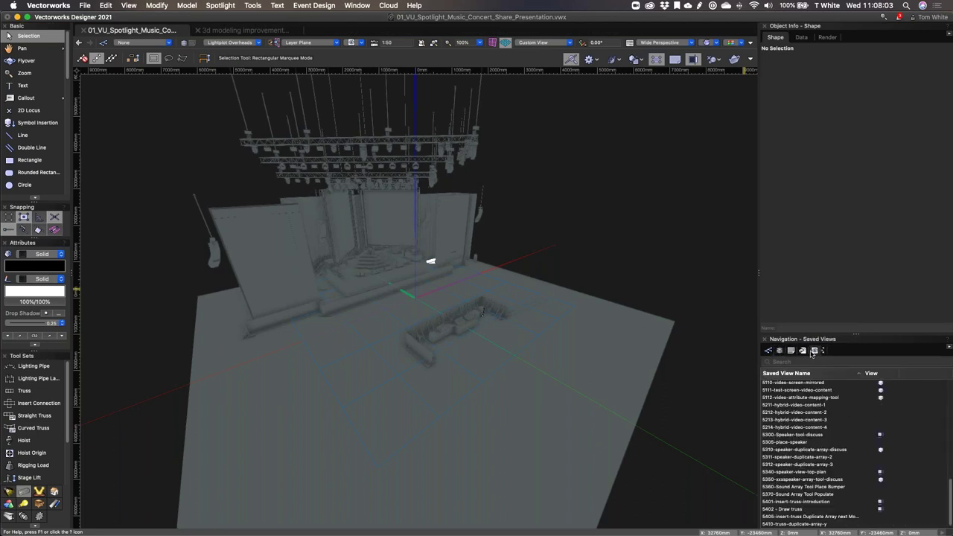
click(780, 351)
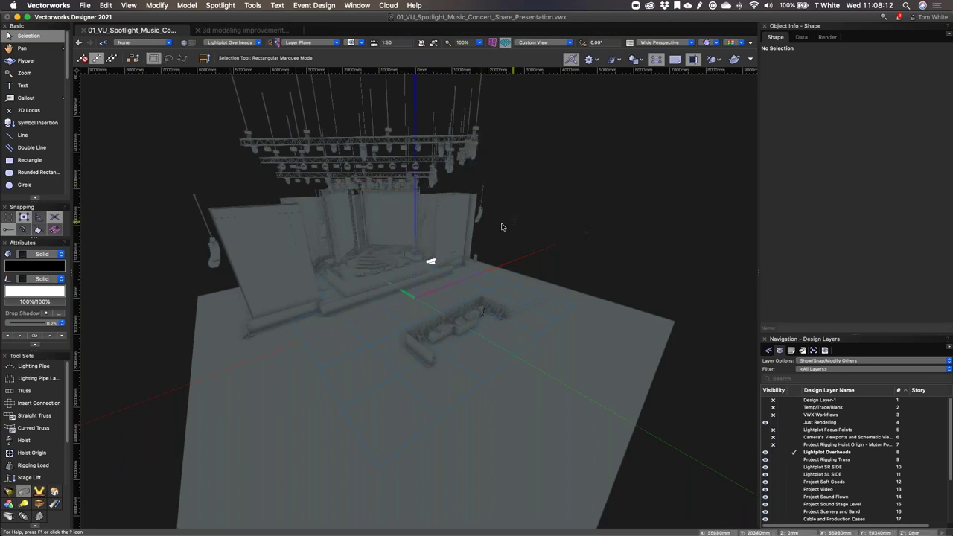
Step: Select the stage platform, float its Shape and Render tabs, then redock them beside Data
click(430, 261)
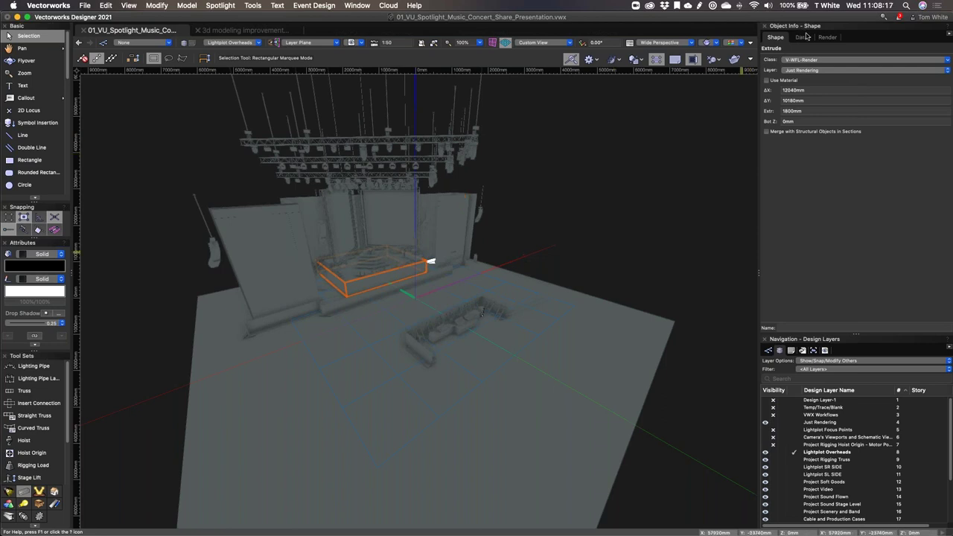
drag(775, 37, 682, 444)
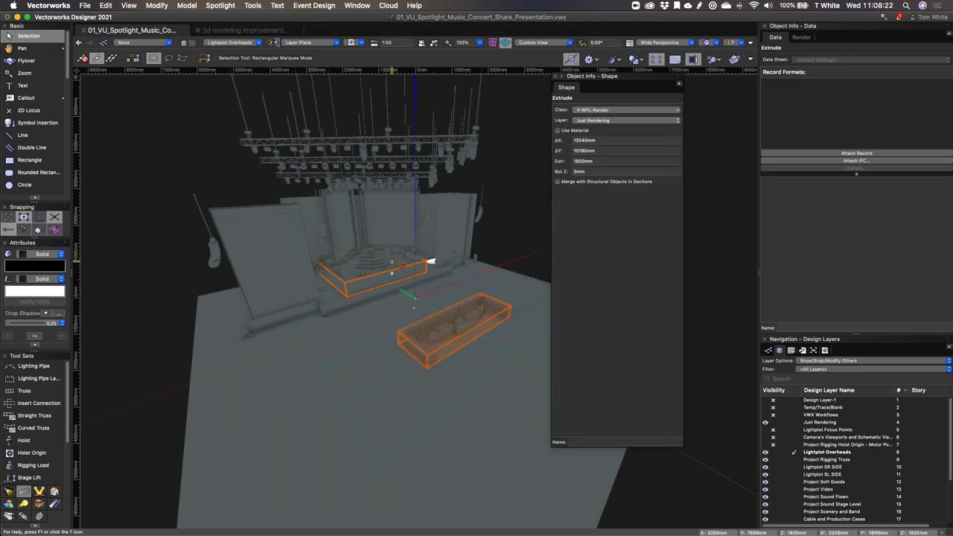
click(801, 37)
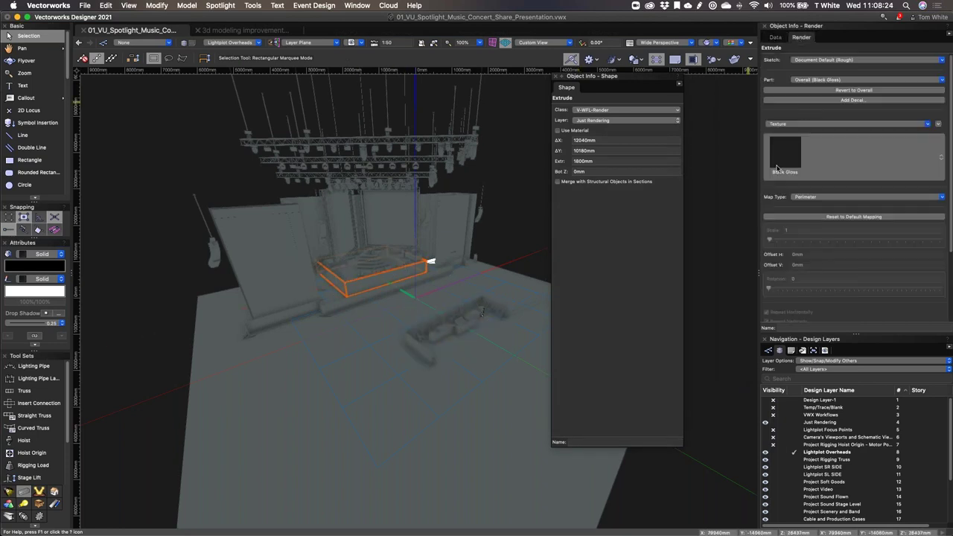
drag(812, 37, 260, 181)
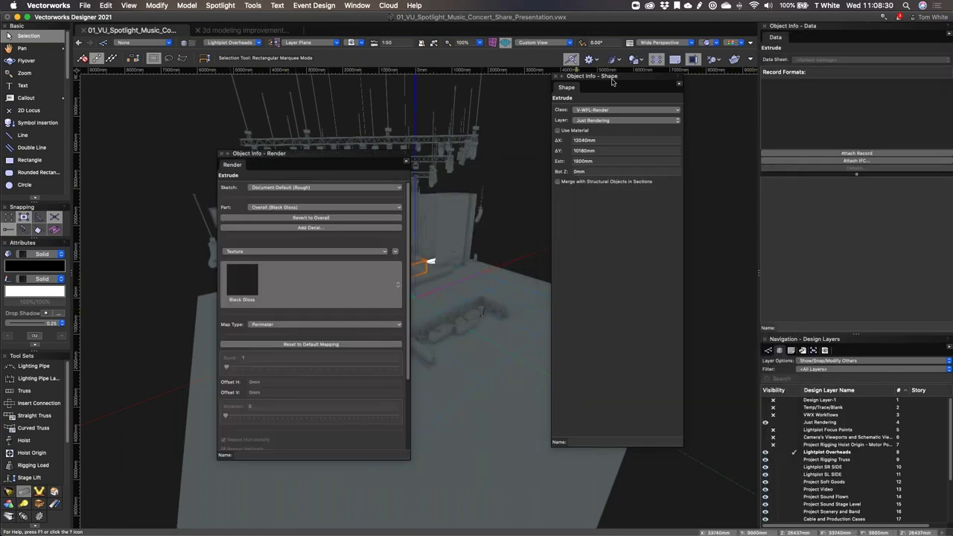
drag(572, 90, 800, 37)
drag(233, 165, 825, 45)
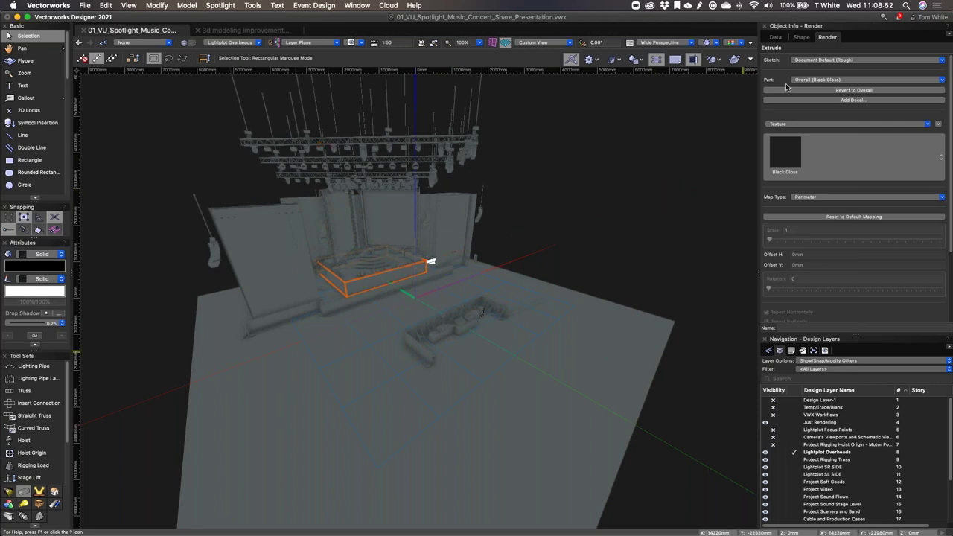
Step: Review the OpenGL Options under Options For Other Render Modes and accept them
click(713, 44)
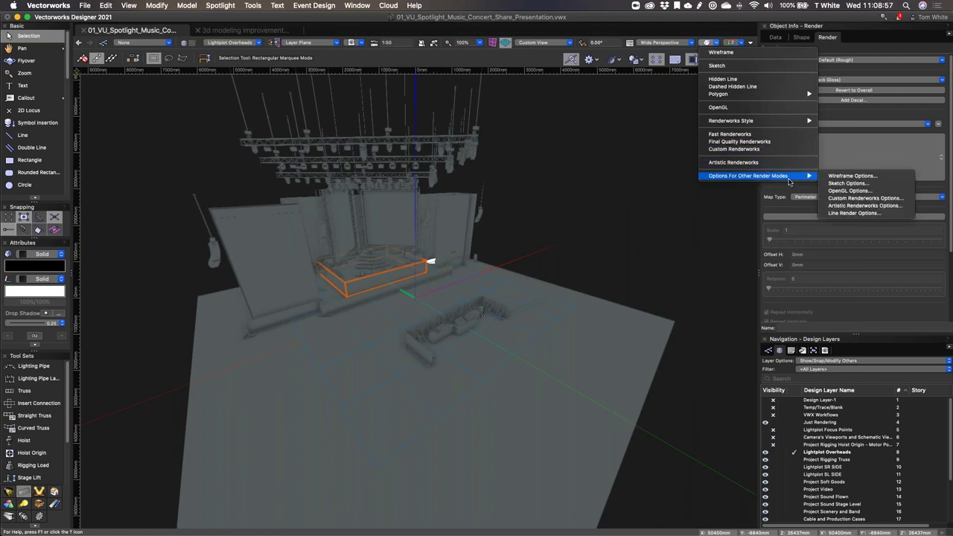
mouse_move(791, 125)
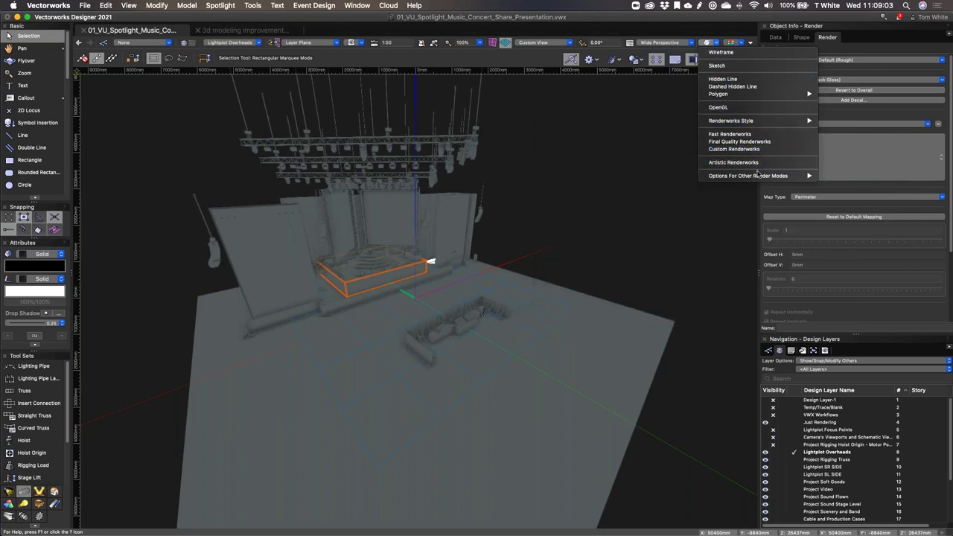
mouse_move(760, 176)
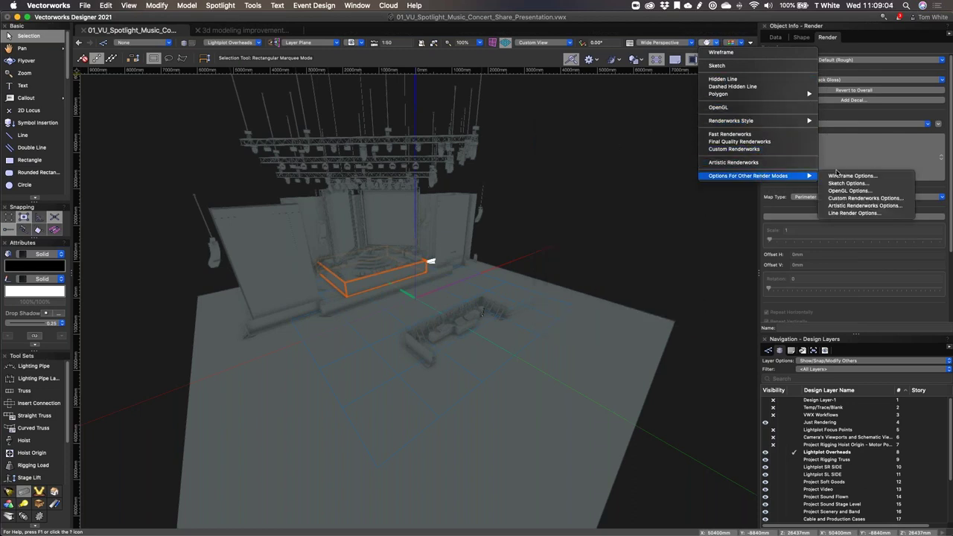
click(870, 191)
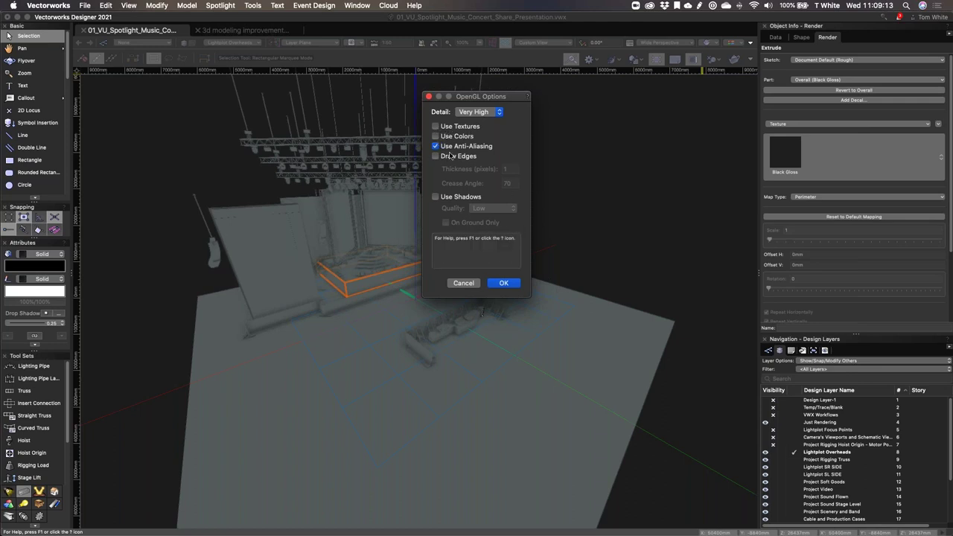
click(504, 283)
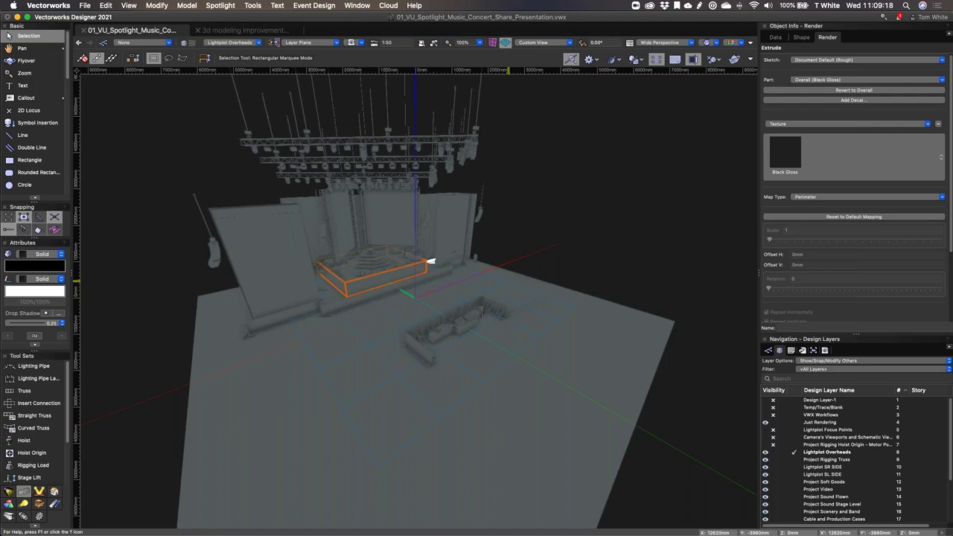
Step: Deselect the platform, pan the view slightly, and switch to the 3d modeling improvements document
click(573, 183)
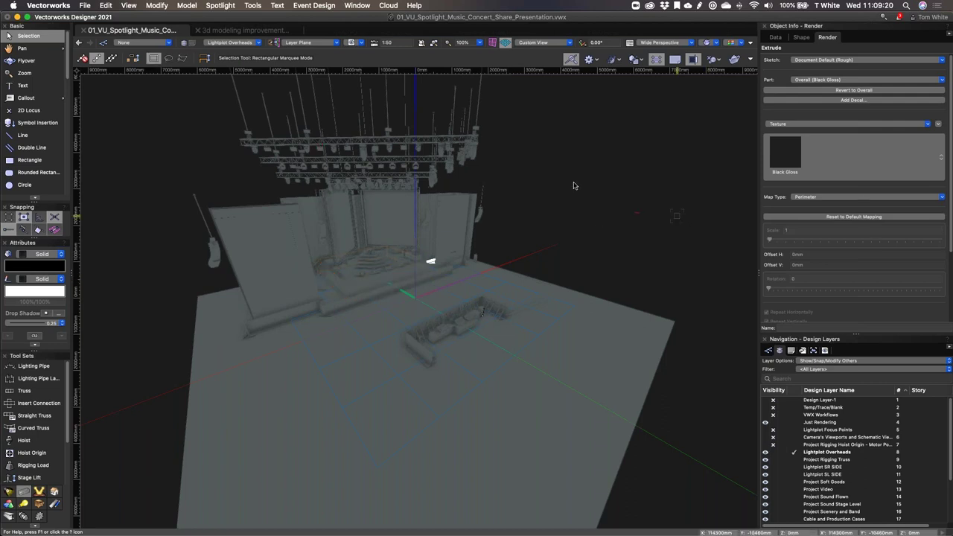
key(h)
drag(636, 249, 639, 241)
key(x)
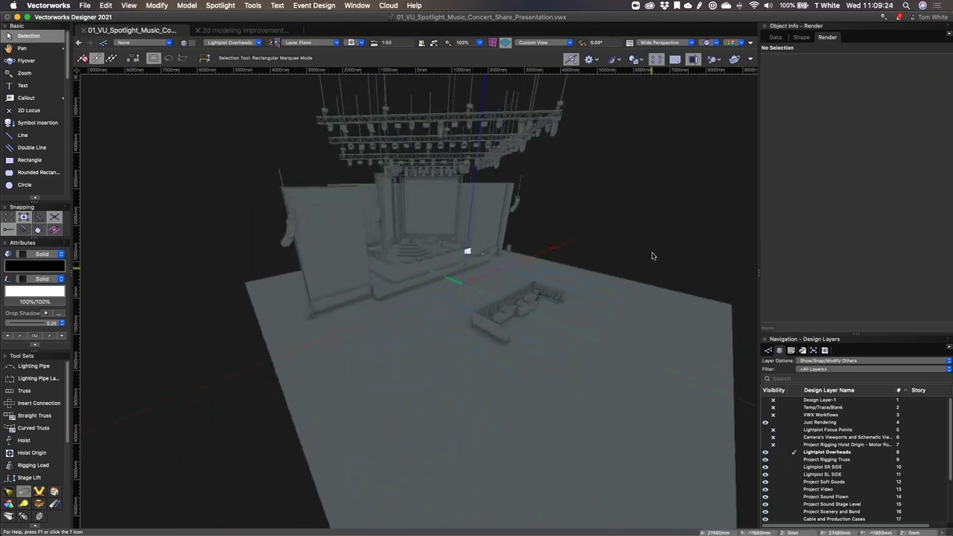
click(221, 32)
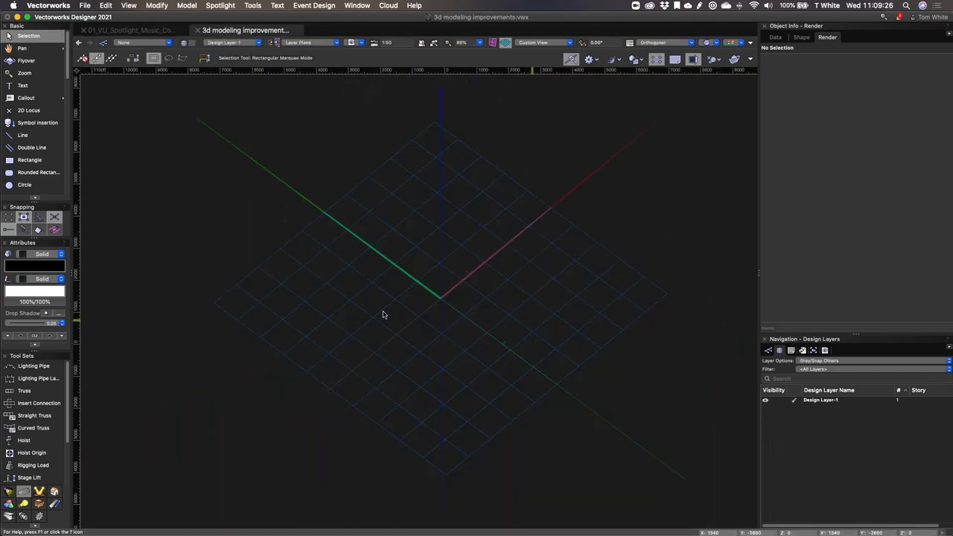
Step: Draw a square with the Rectangle tool in push/pull mode and extrude it up into a cube
key(4)
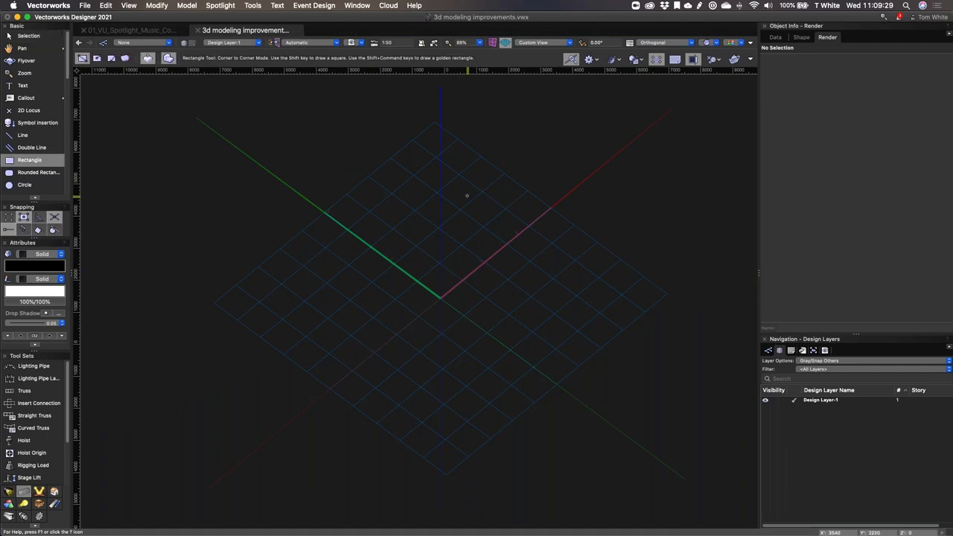
click(459, 190)
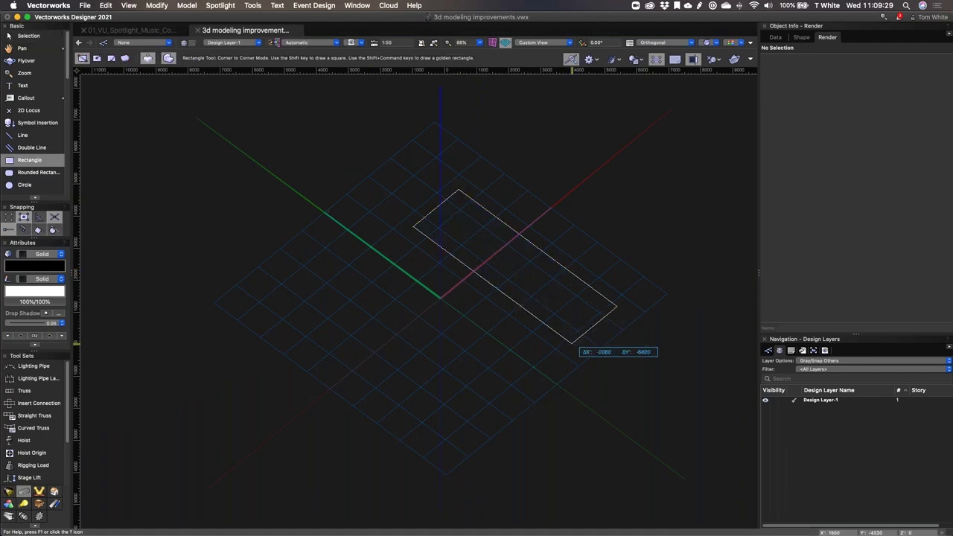
click(448, 427)
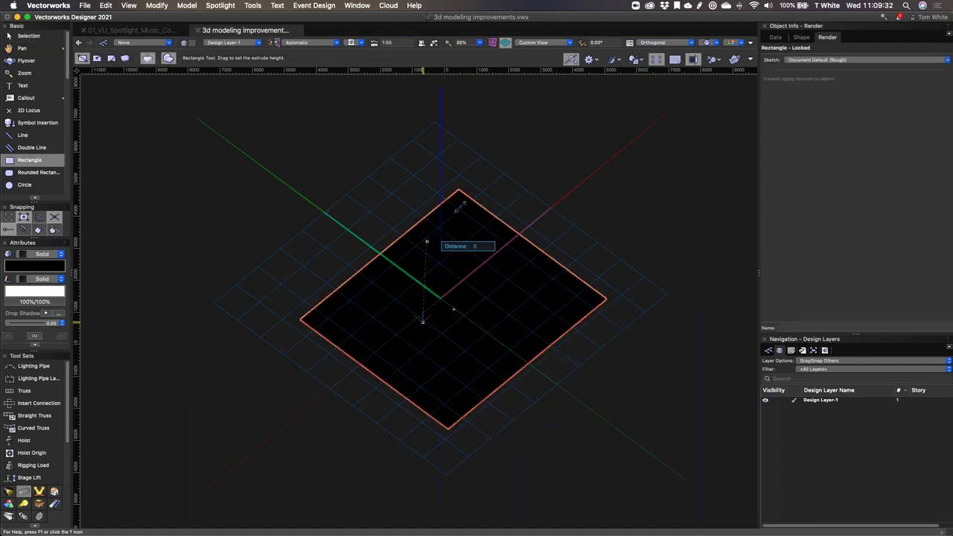
click(552, 247)
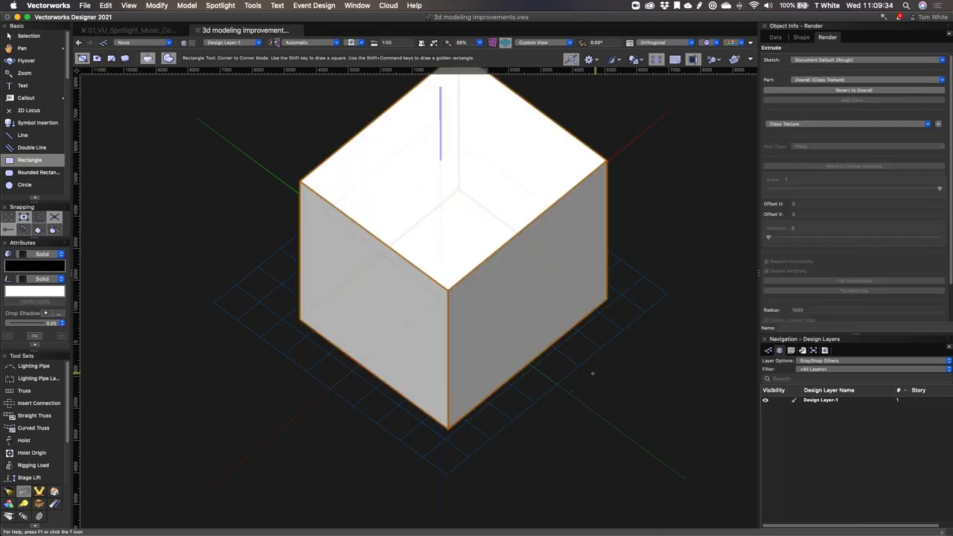
shift+middle_drag(547, 345, 575, 302)
scroll(589, 269, down, 3)
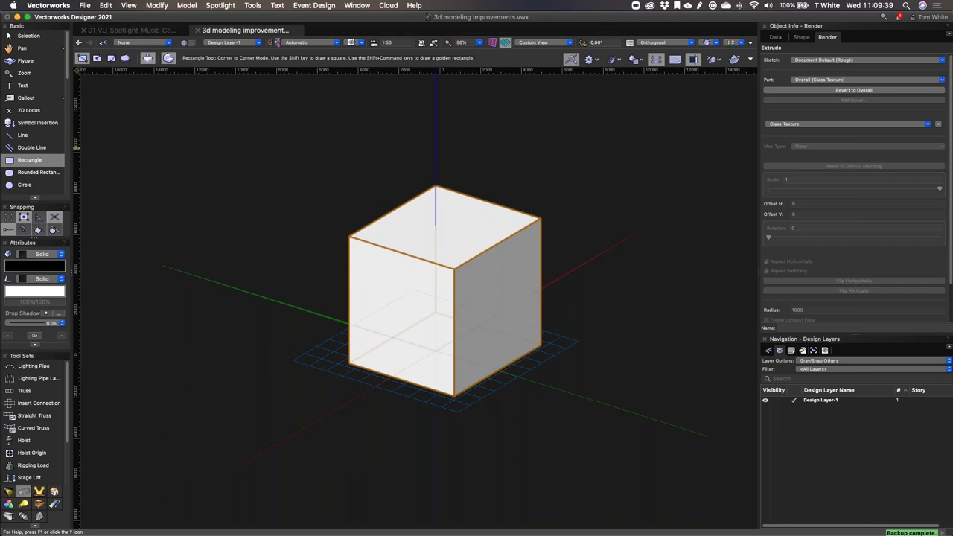
click(30, 135)
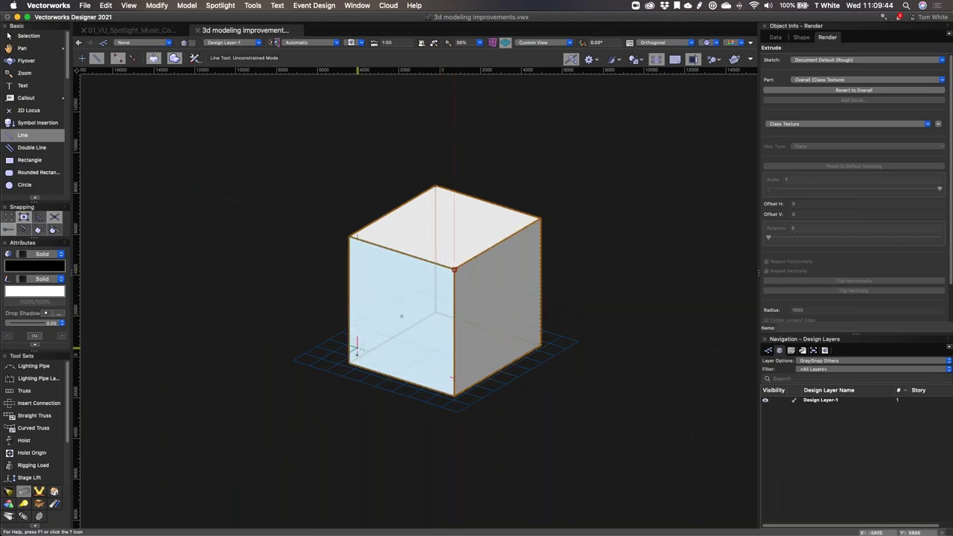
Step: Split the front and top faces with lines, pushing the front triangle in and pulling the top one up
click(350, 364)
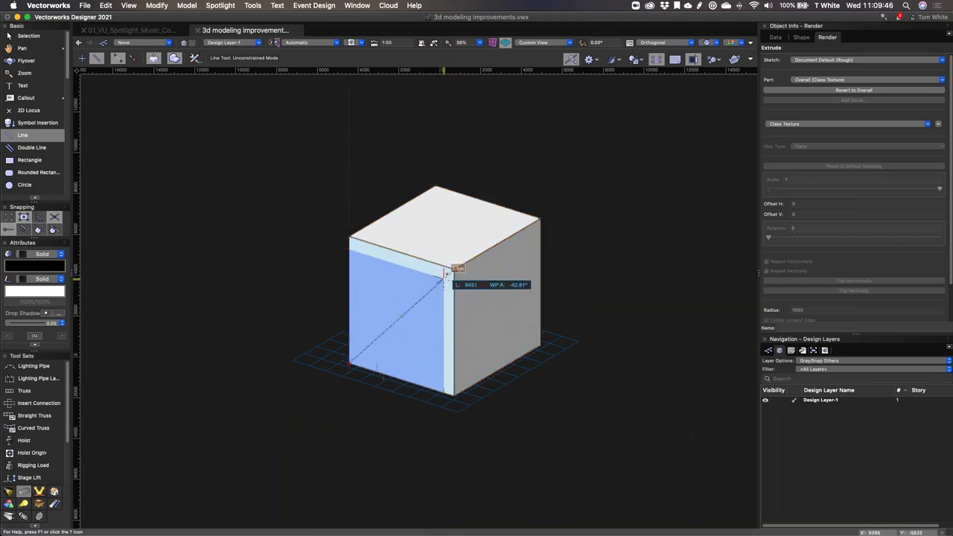
click(454, 268)
drag(446, 311, 483, 296)
click(436, 186)
click(453, 268)
drag(481, 246, 483, 186)
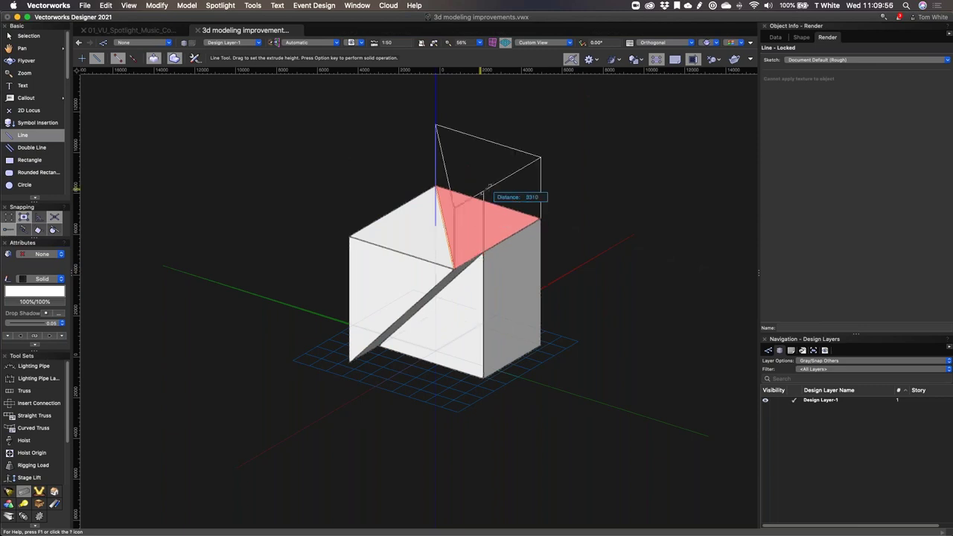
click(490, 185)
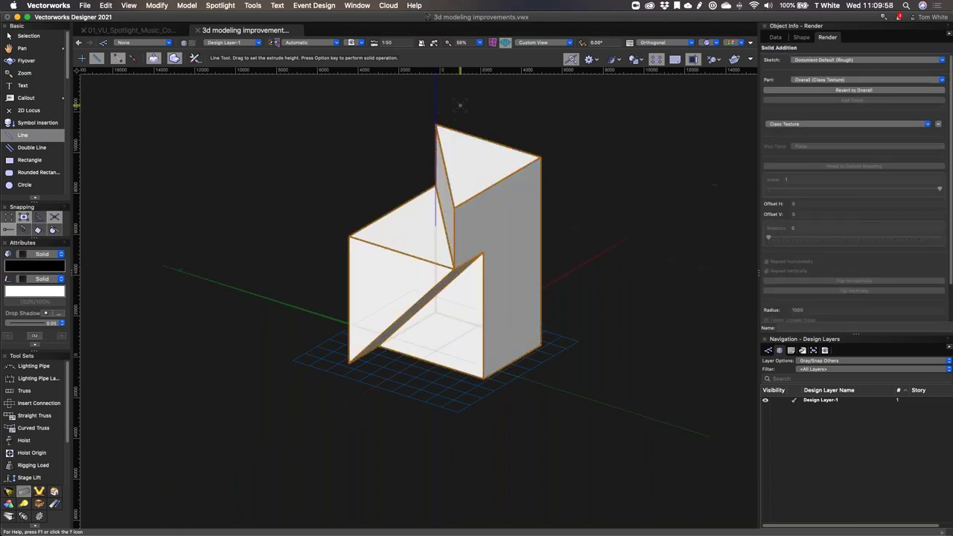
Step: Split the right face and pull it out into a box, push in a corner triangle, then delete the solid
click(484, 253)
click(545, 342)
drag(518, 285, 582, 305)
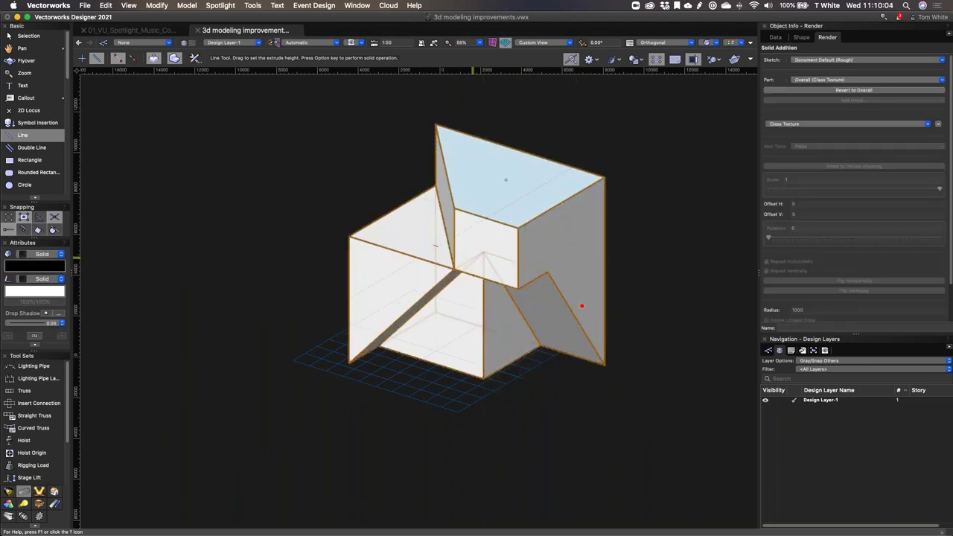
click(453, 269)
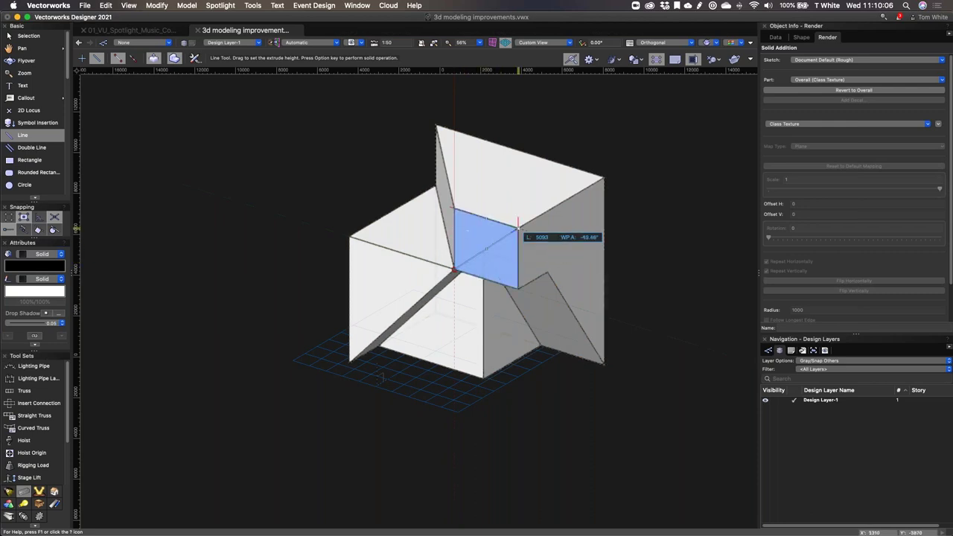
click(518, 223)
drag(519, 265, 526, 258)
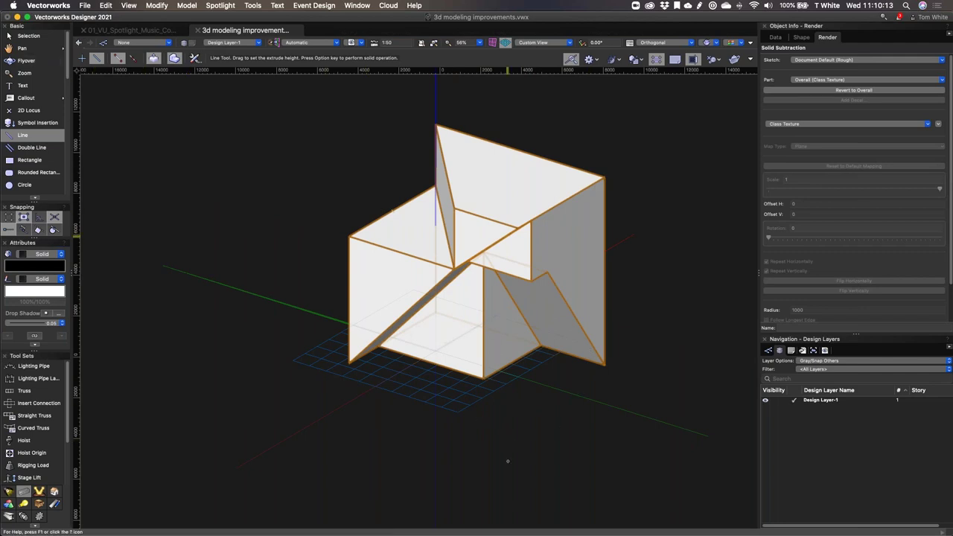
key(Delete)
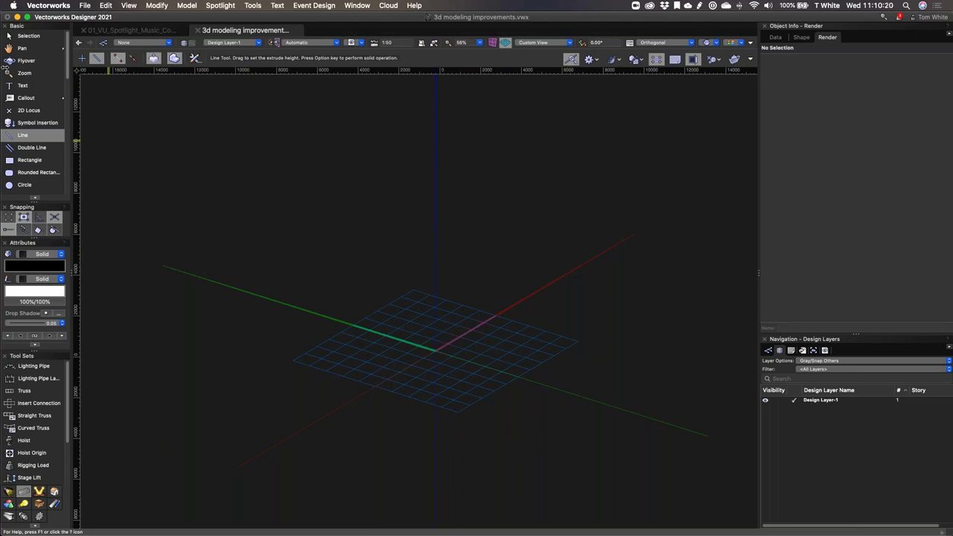
click(85, 5)
mouse_move(164, 221)
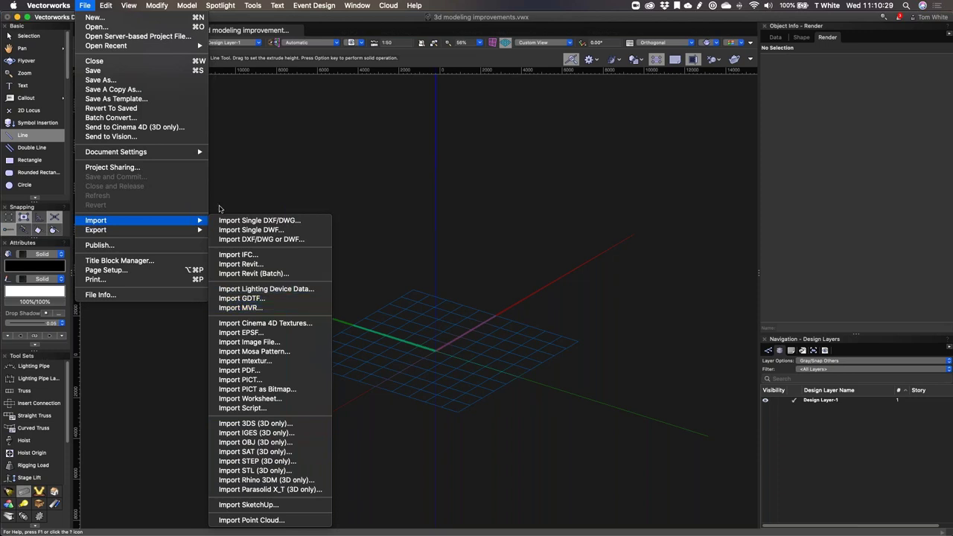
click(238, 172)
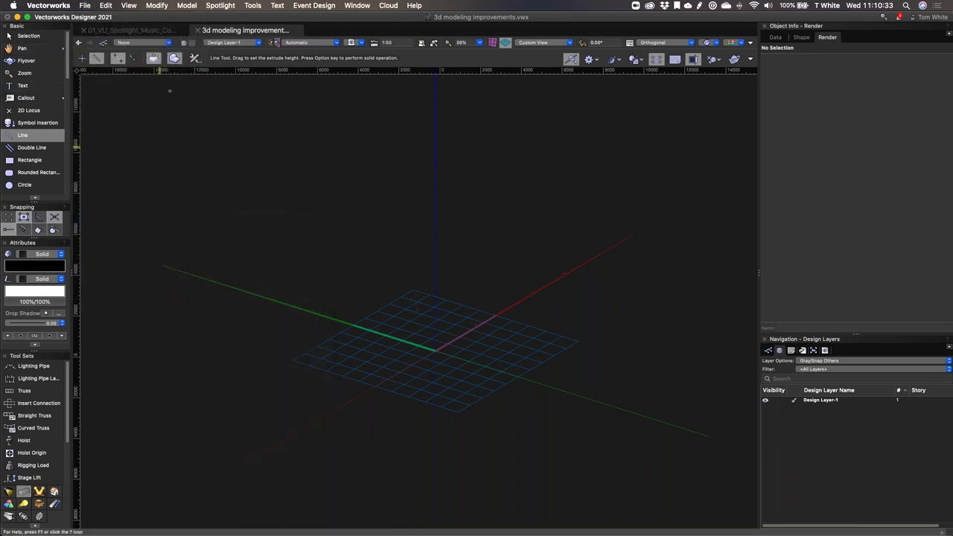
key(4)
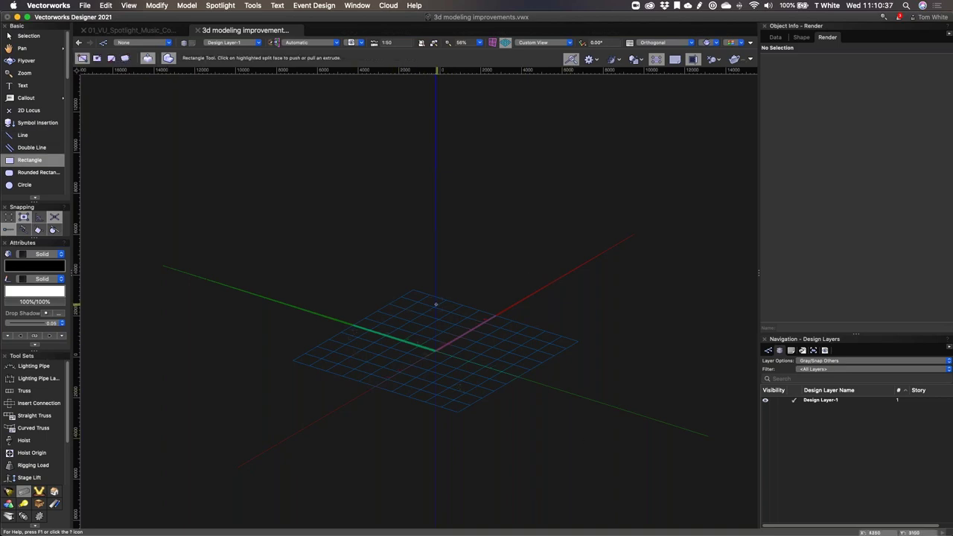
click(323, 47)
click(431, 273)
click(601, 210)
click(426, 301)
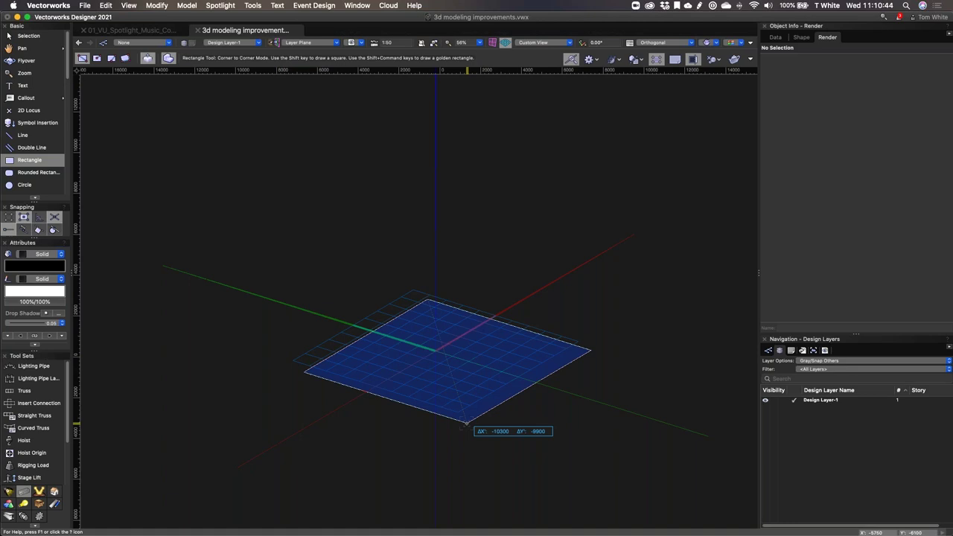
click(467, 423)
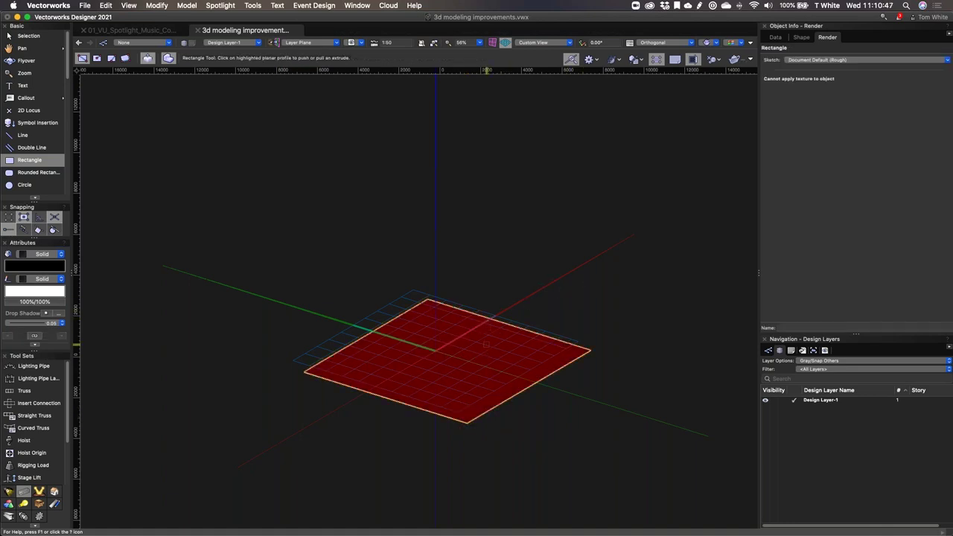
key(super+z)
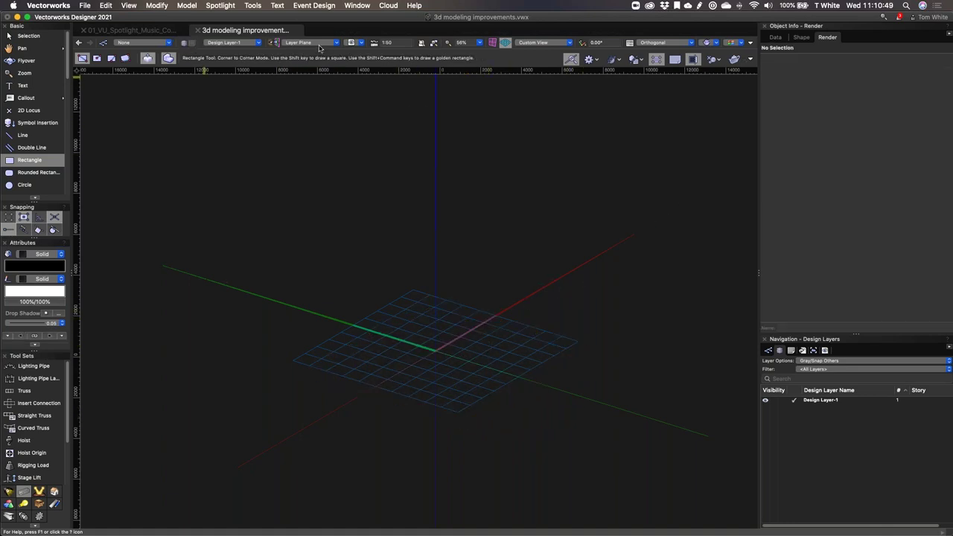
click(319, 43)
click(319, 53)
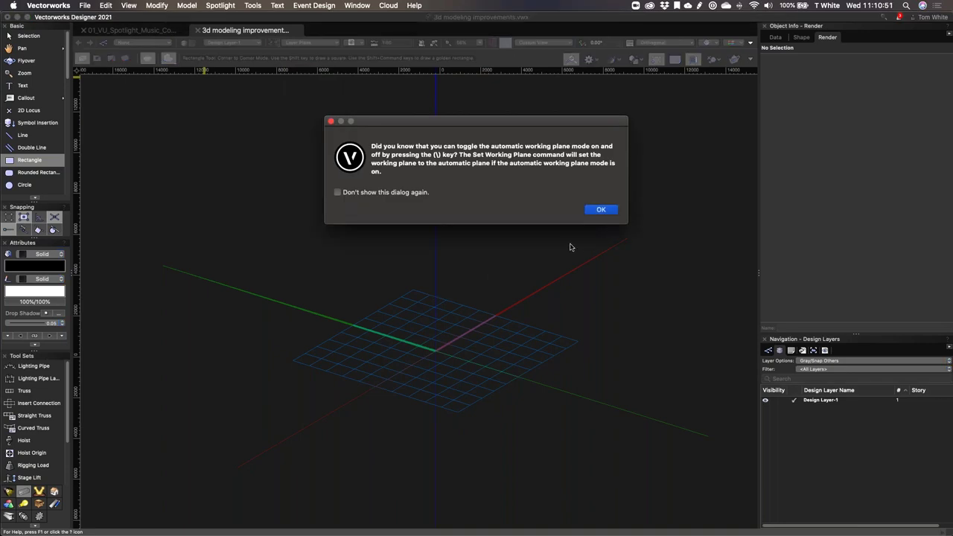
click(599, 210)
click(419, 307)
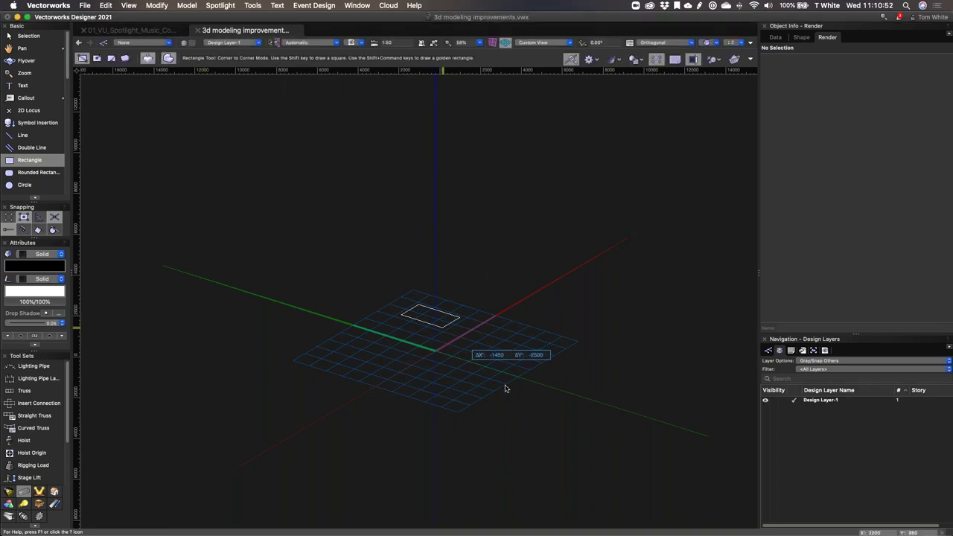
click(485, 404)
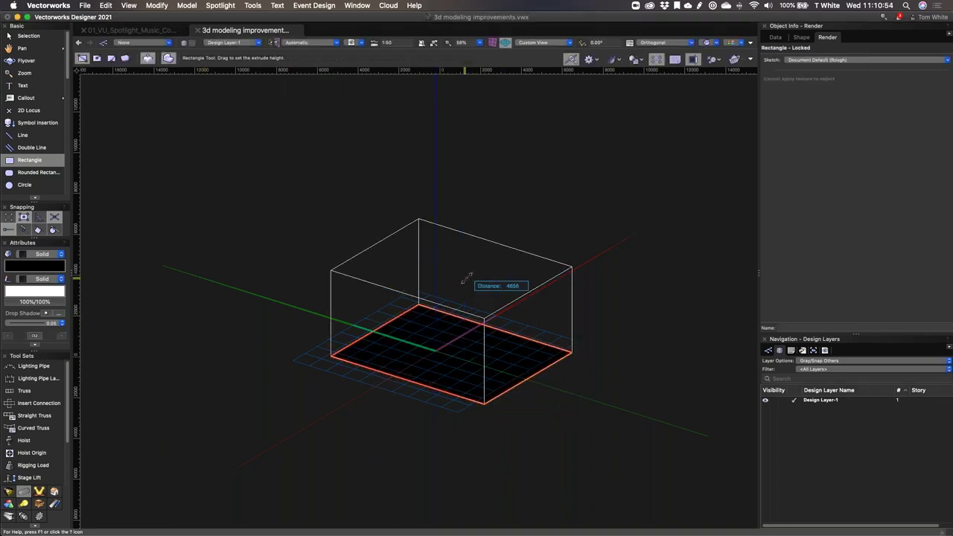
click(467, 278)
click(407, 339)
click(472, 387)
click(447, 372)
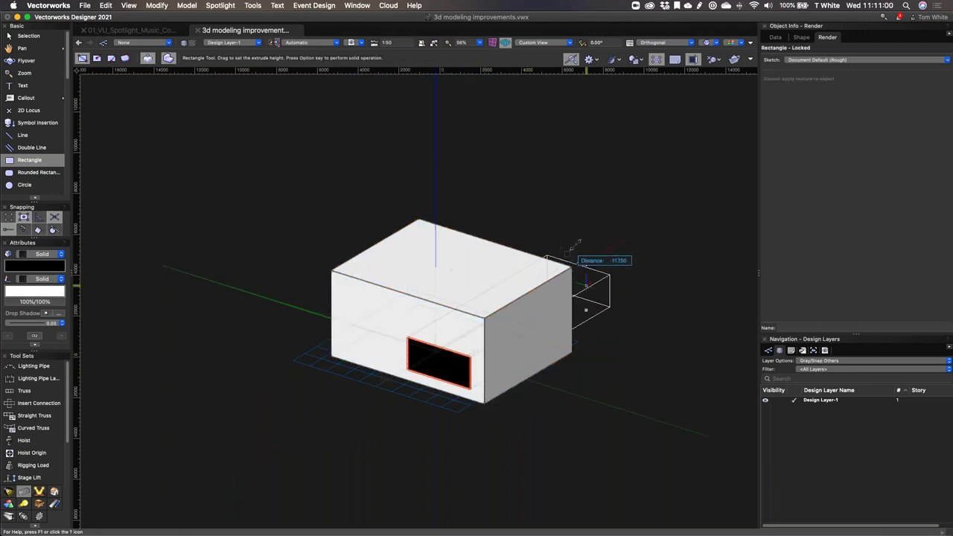
click(606, 255)
click(324, 44)
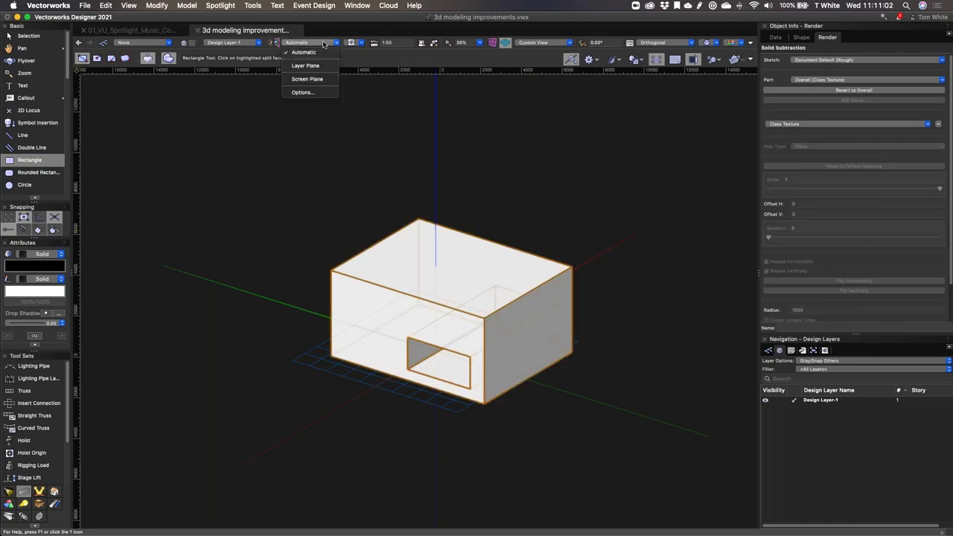
key(Escape)
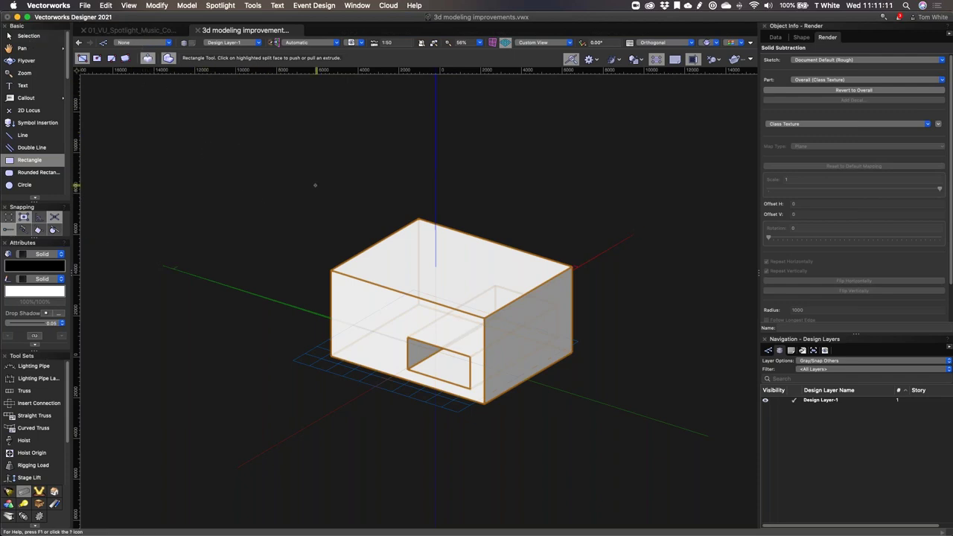
key(Delete)
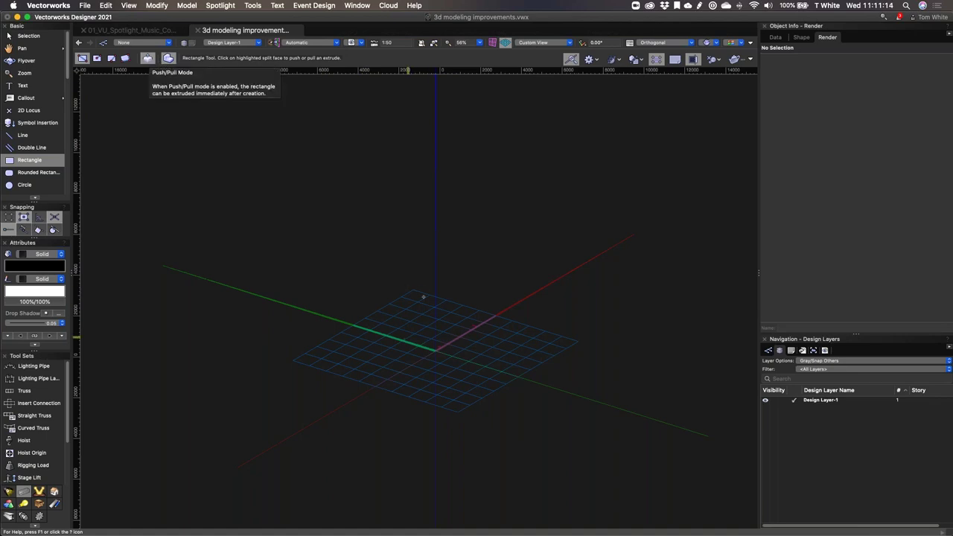
Step: Extrude a cube, then with Combine Mode on push a front-face rectangle out its back
mouse_move(421, 304)
mouse_down()
mouse_move(461, 379)
mouse_move(449, 275)
mouse_up()
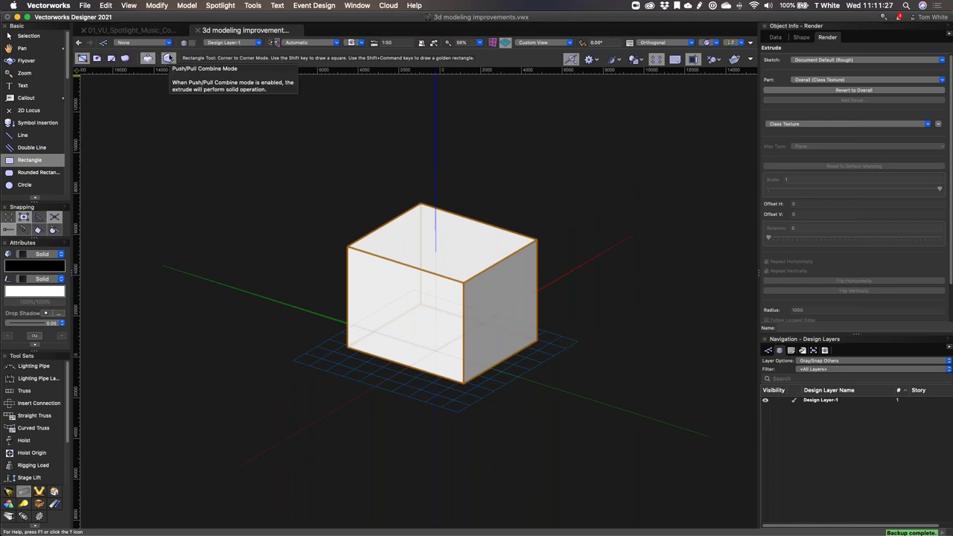
click(169, 58)
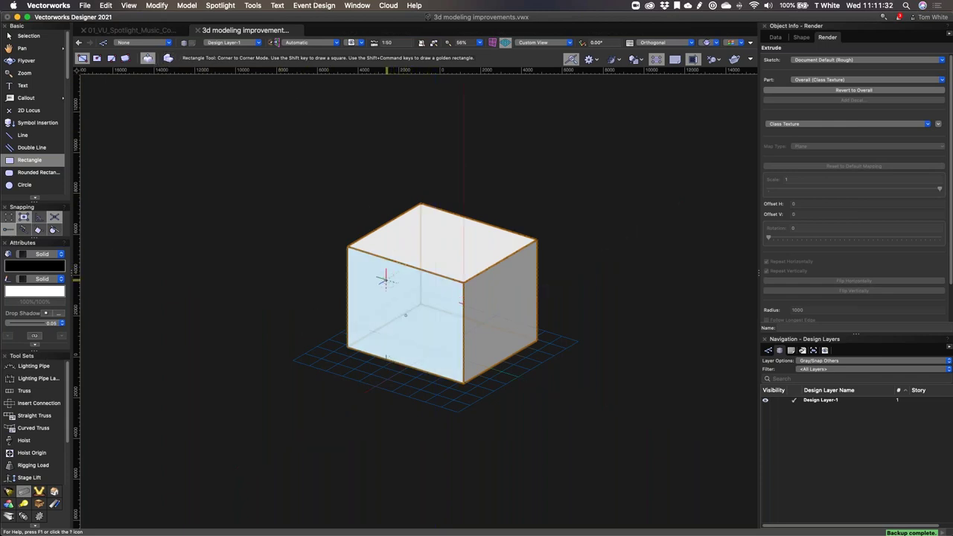
drag(385, 281, 448, 347)
click(424, 321)
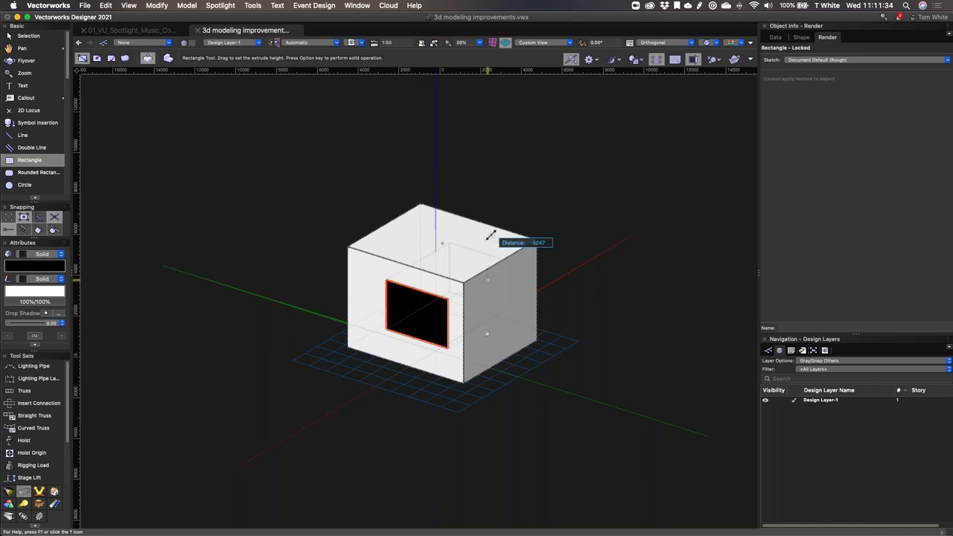
click(530, 195)
Step: Subtract the second box from the cube with Subtract Solids, then undo back to the plain cube
key(x)
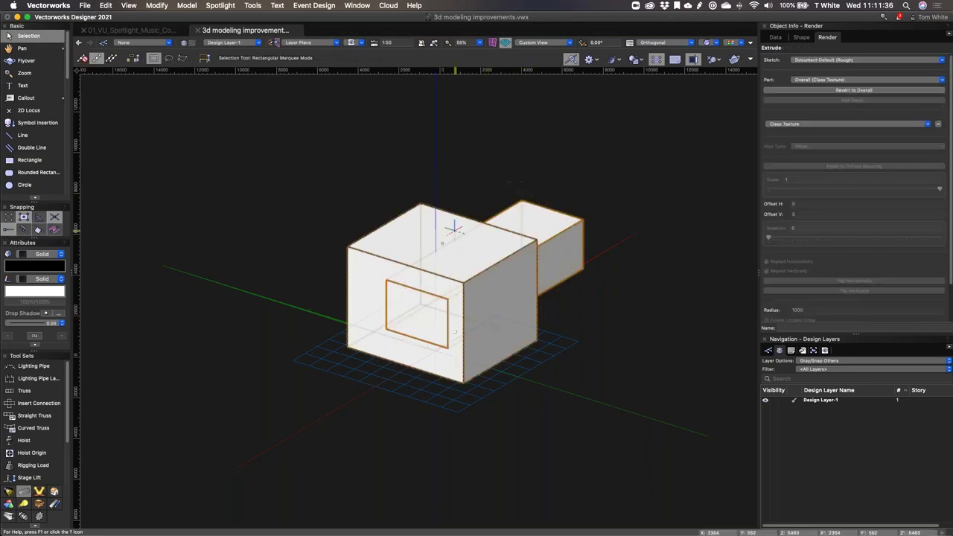
right_click(455, 229)
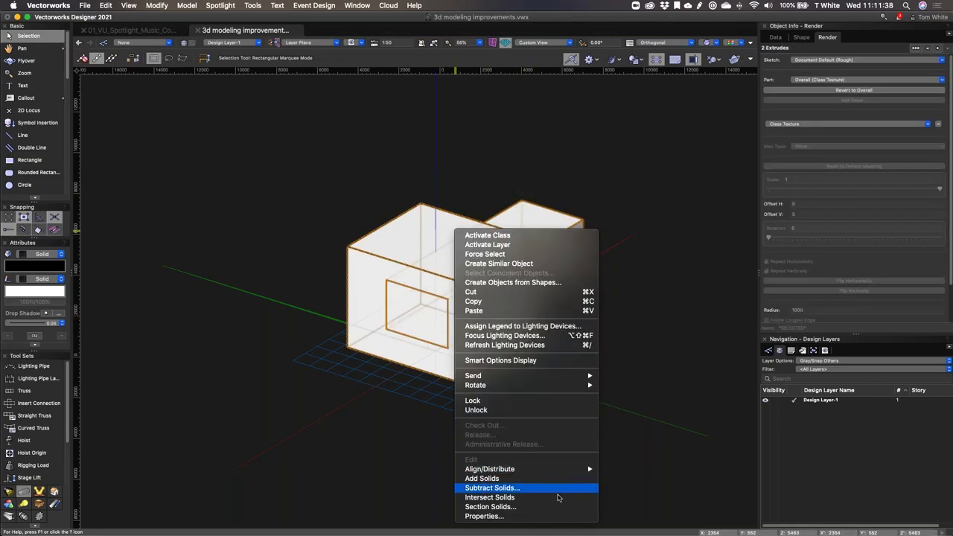
click(559, 489)
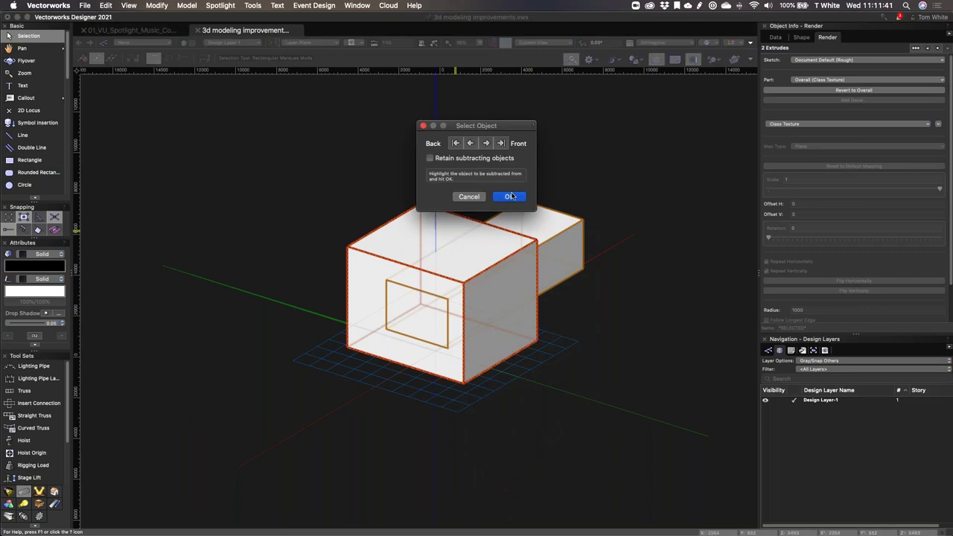
click(508, 197)
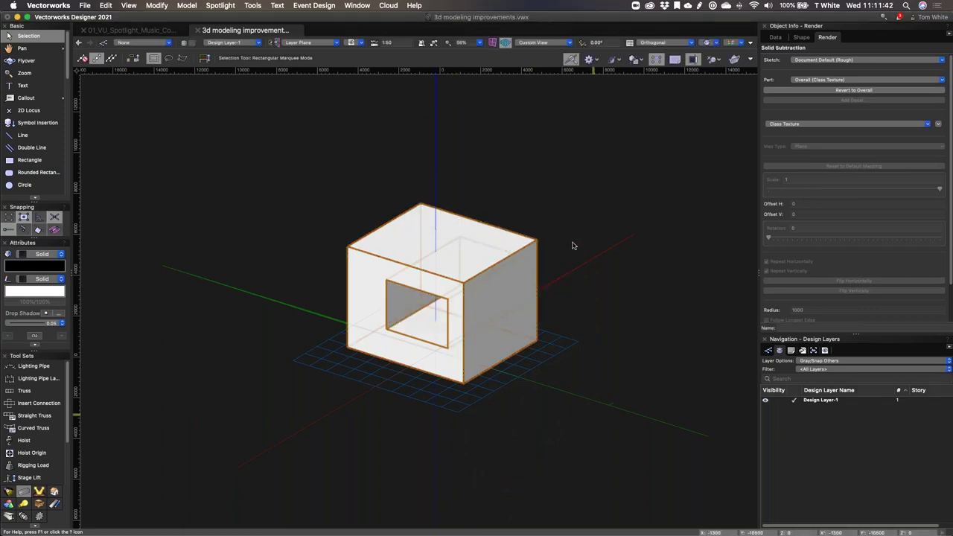
key(super+z)
key(super+z)
key(super+z)
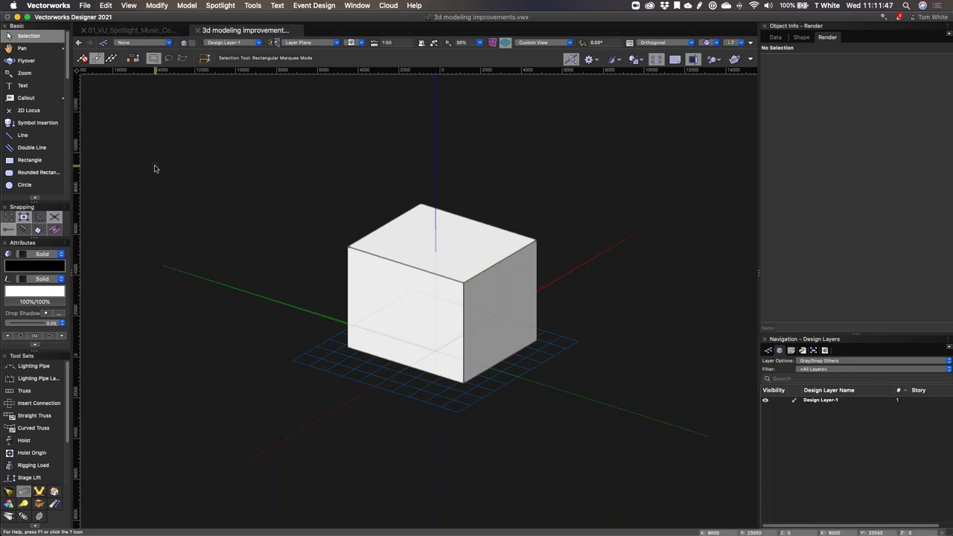
Step: Draw a rectangle on the cube's front face and push it through to cut a hole
key(4)
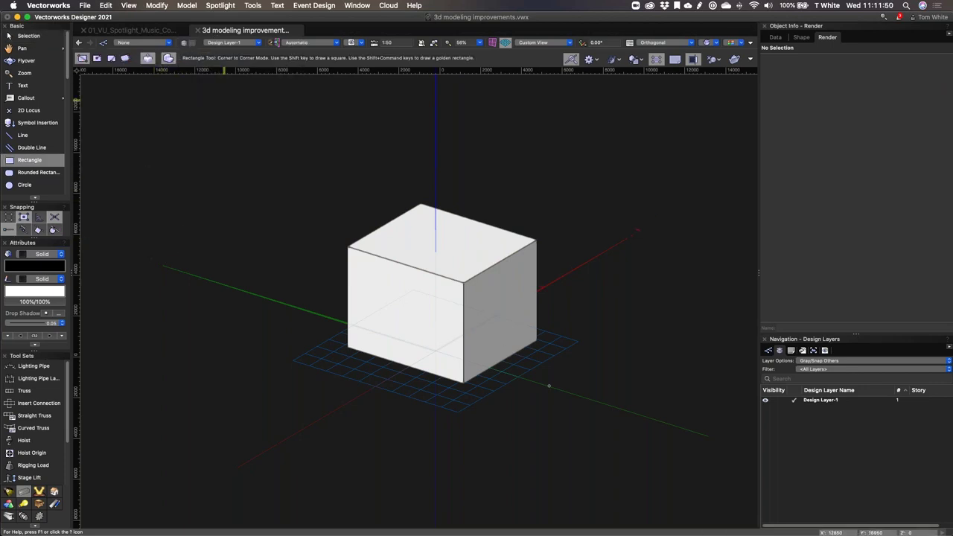
click(376, 292)
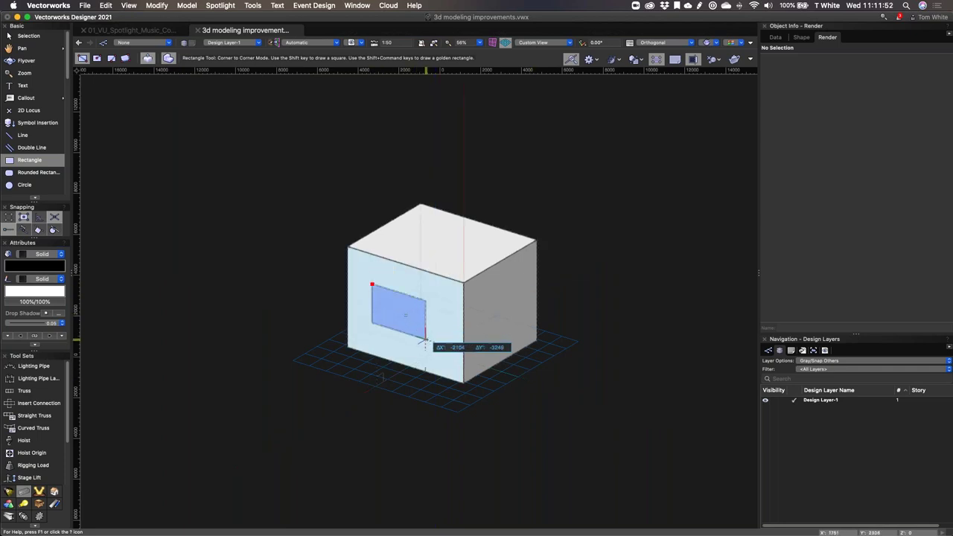
click(428, 339)
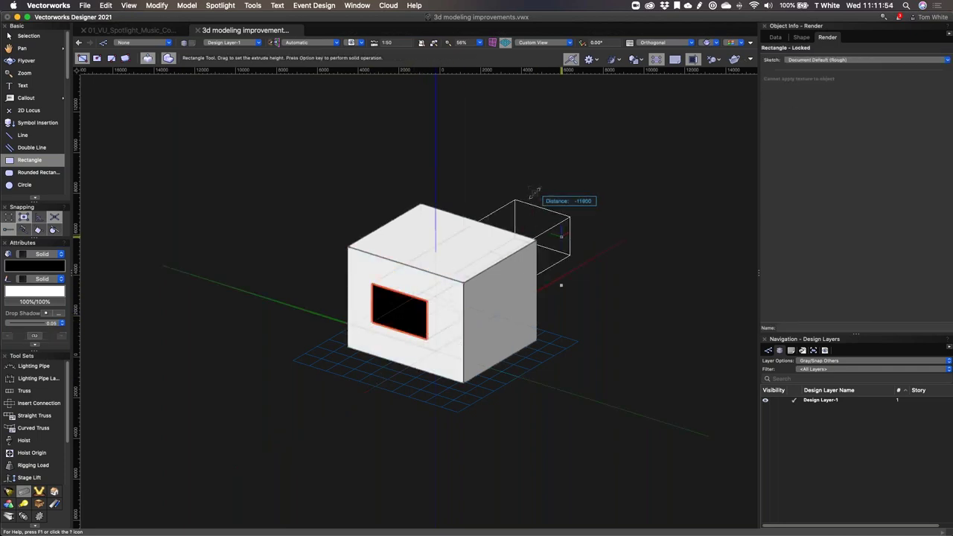
click(535, 193)
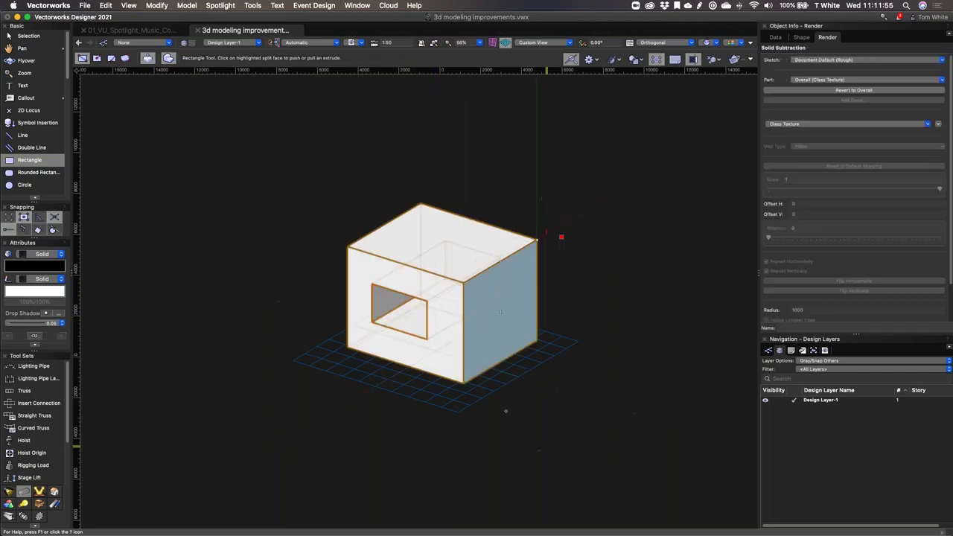
Step: Draw a small rectangle inside the hole and pull it outward as a bar
click(435, 286)
click(451, 300)
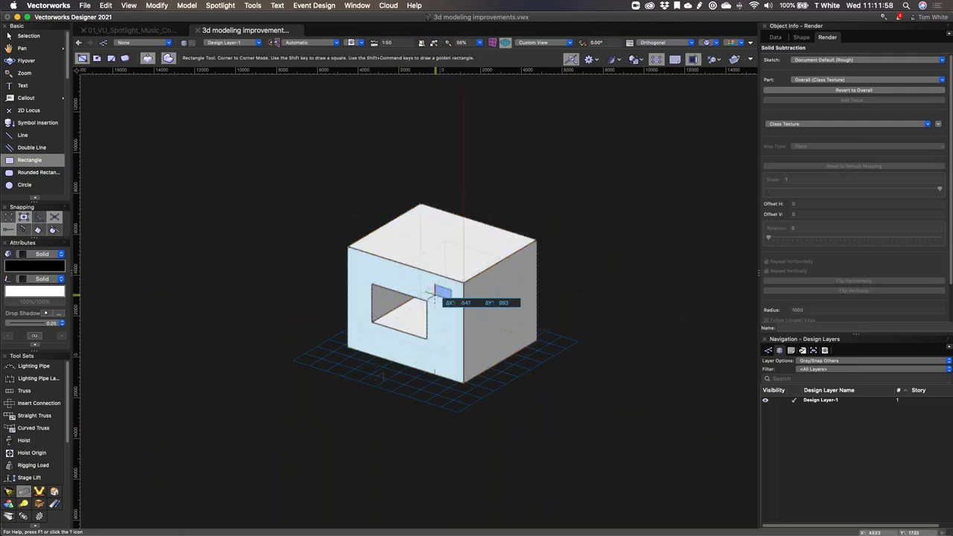
click(444, 297)
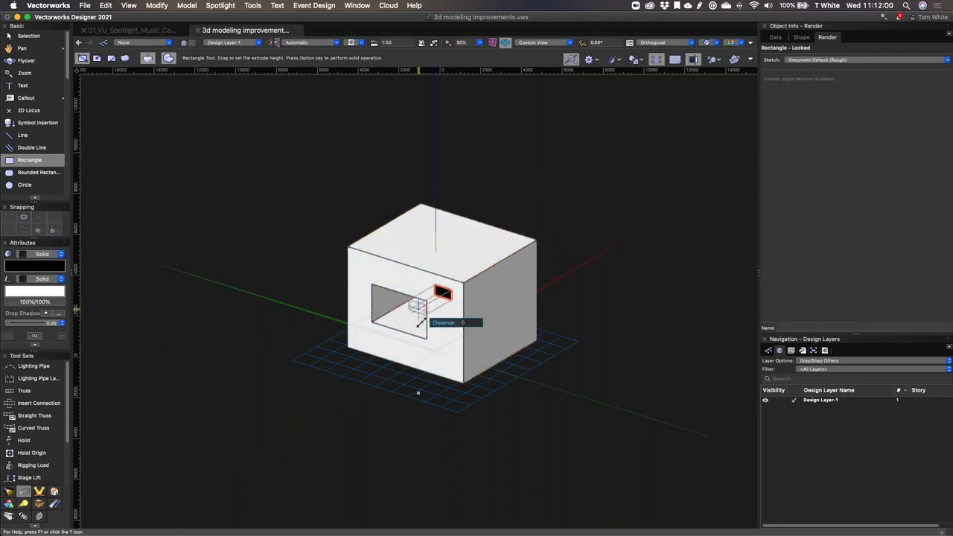
click(417, 322)
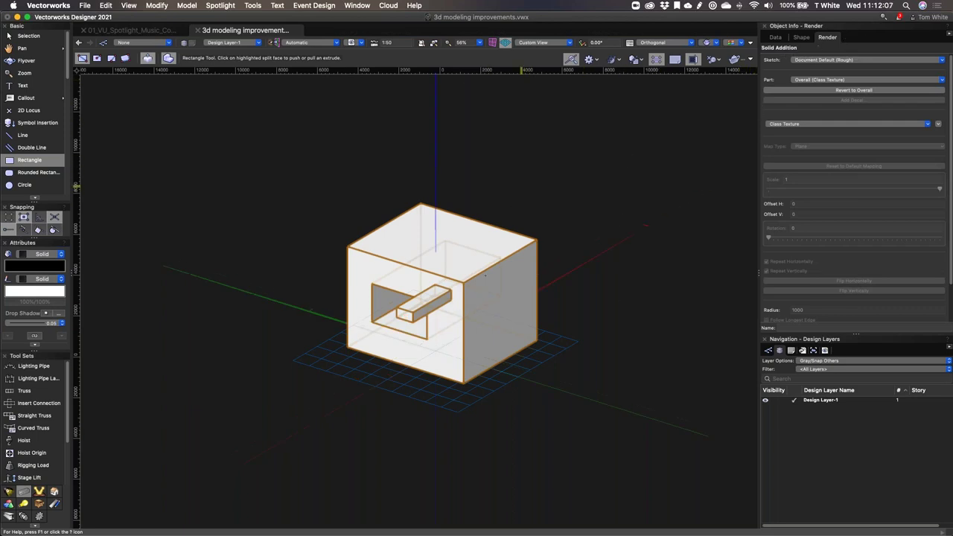
Step: Enter editing of the cube's combined Solid Addition
key(x)
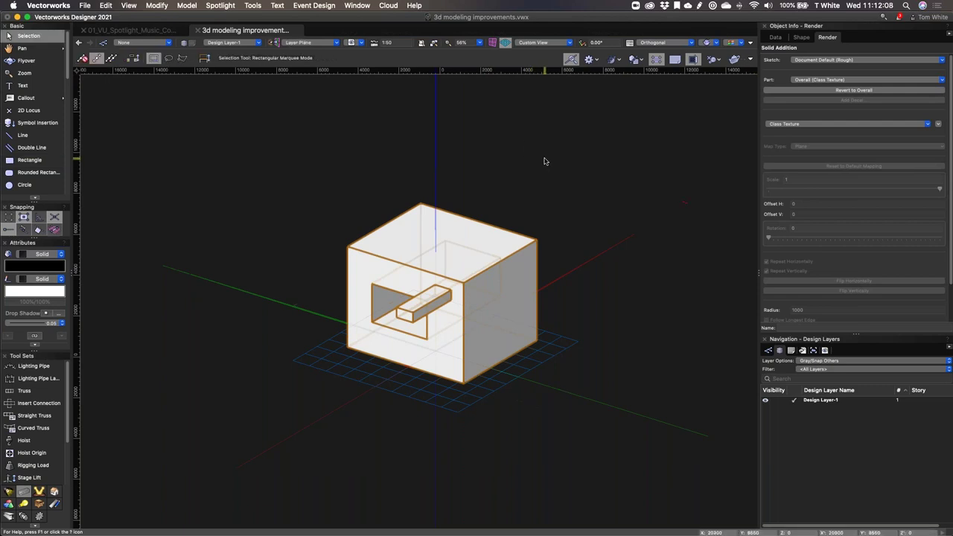
key(x)
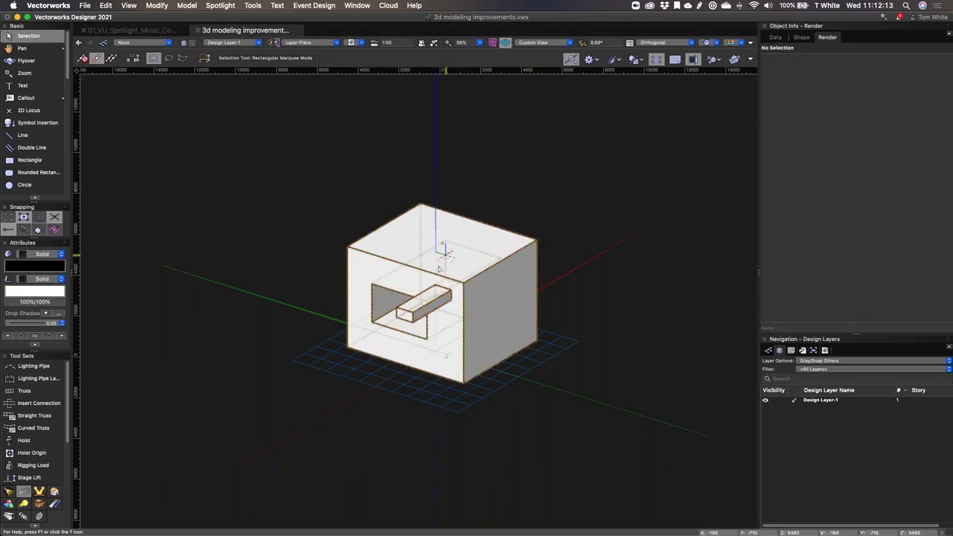
double_click(433, 271)
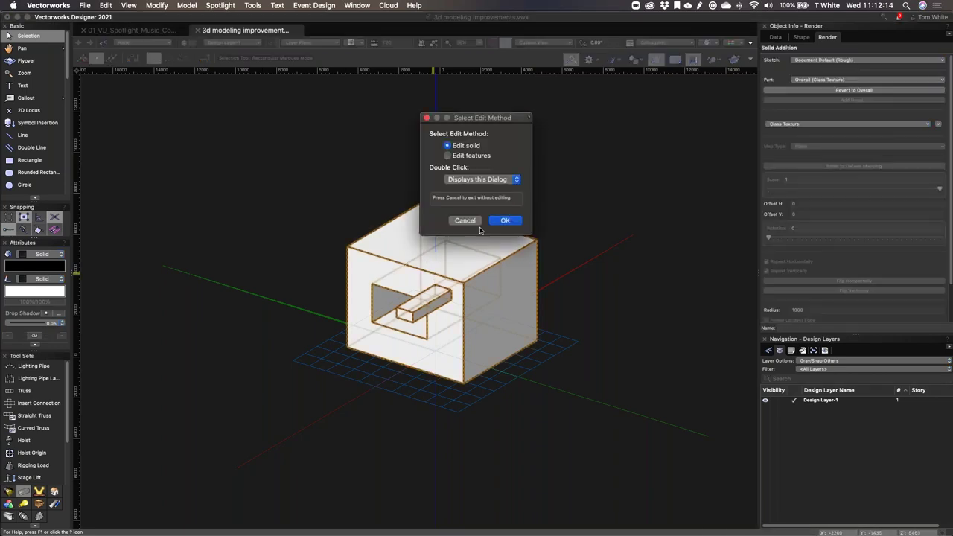
drag(495, 118, 574, 102)
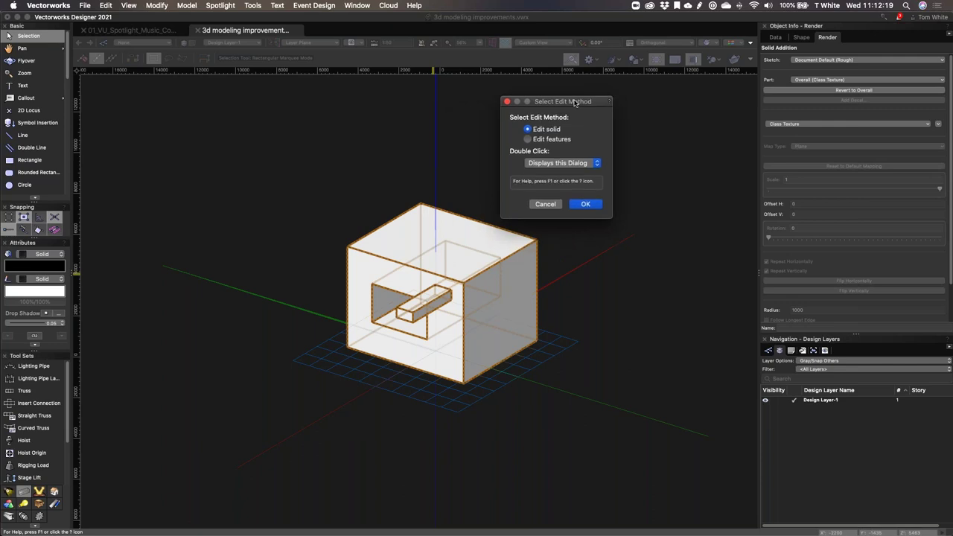
click(585, 204)
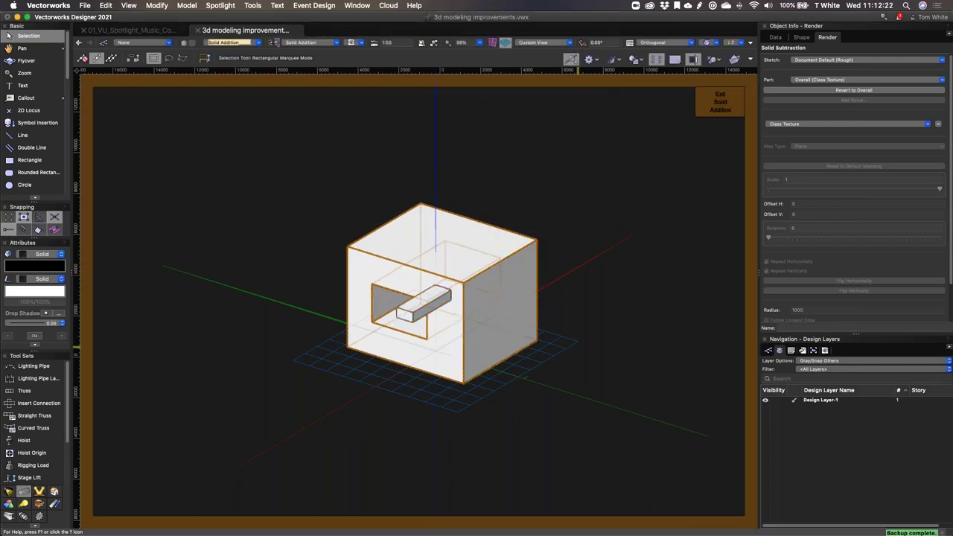
Step: Select the box with the hole and enter editing of its Solid Subtraction
click(432, 390)
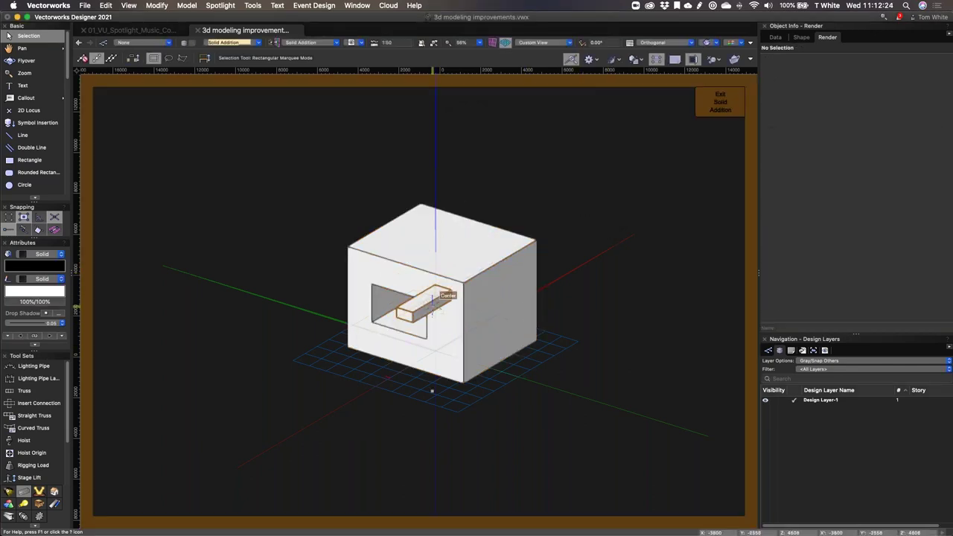
click(495, 284)
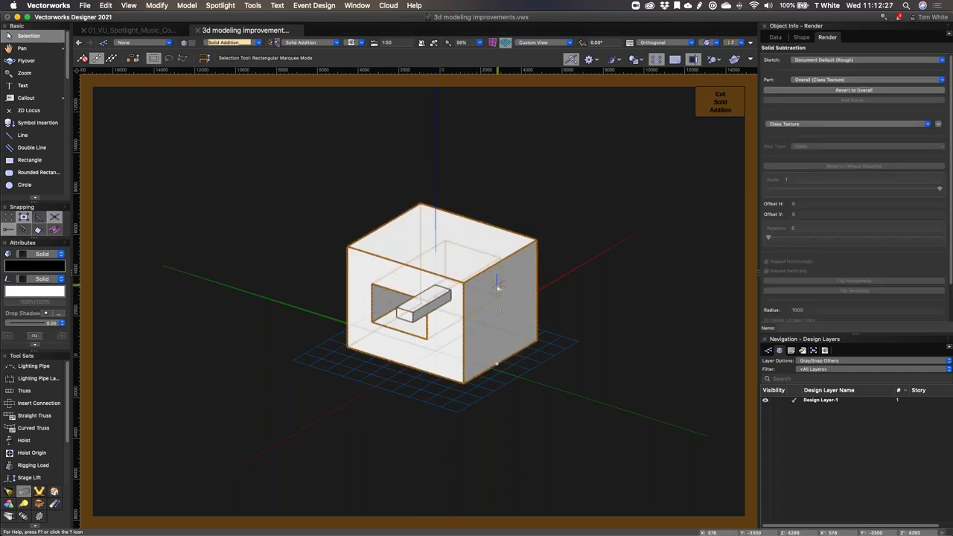
double_click(498, 286)
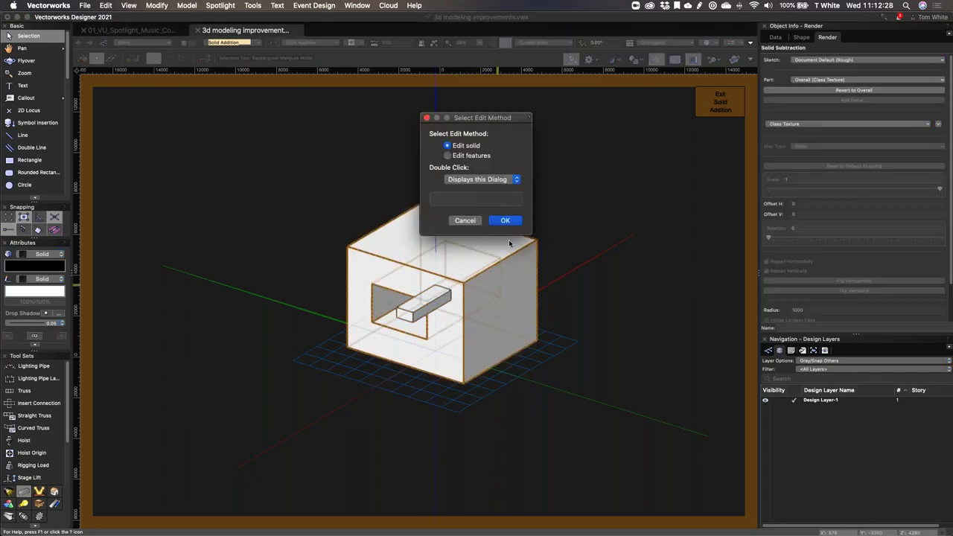
click(504, 180)
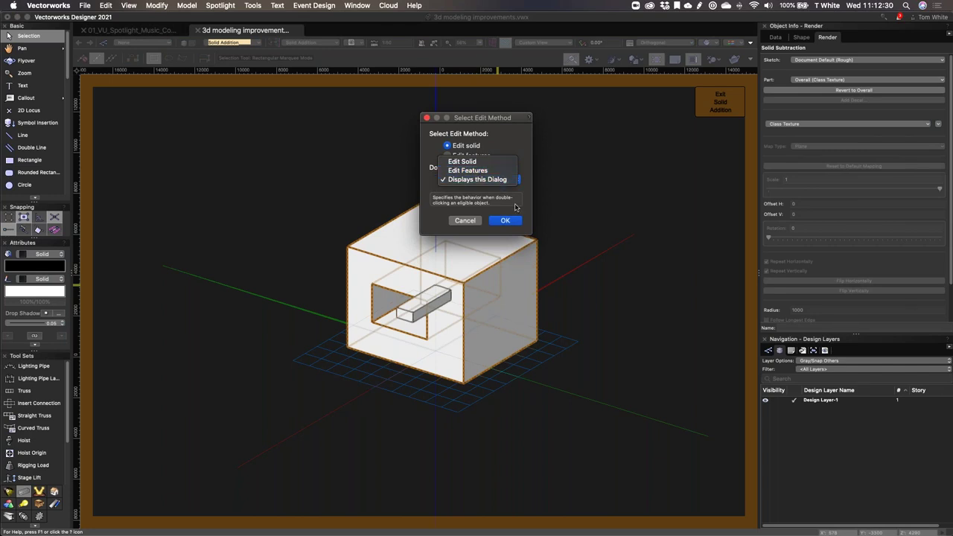
click(514, 208)
click(505, 221)
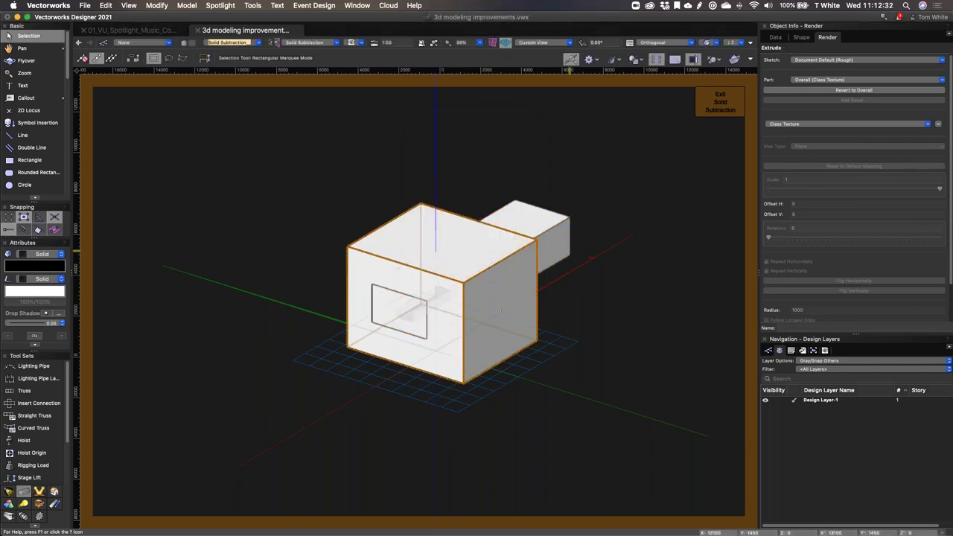
Step: Shrink the base extrusion profile to 4650 × 6350 and exit both edit modes
click(635, 320)
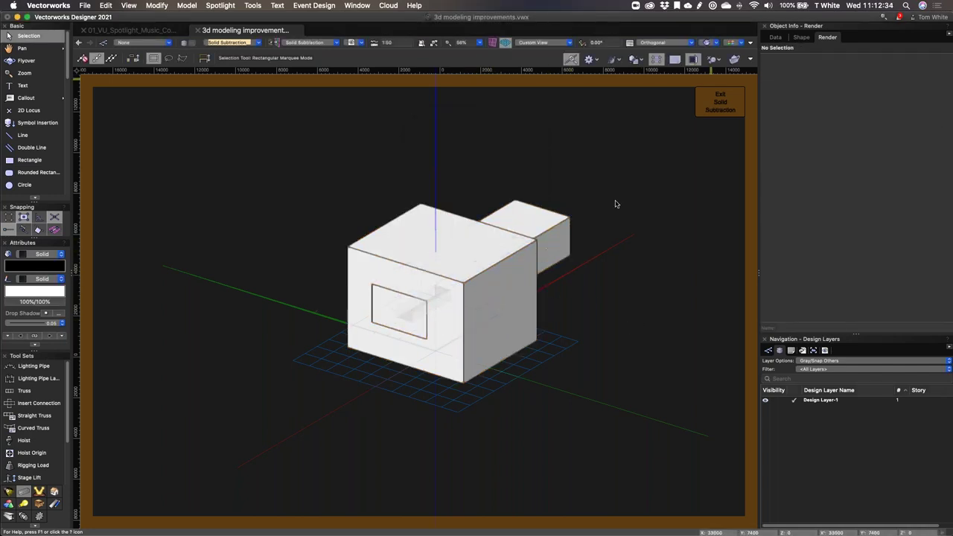
double_click(490, 260)
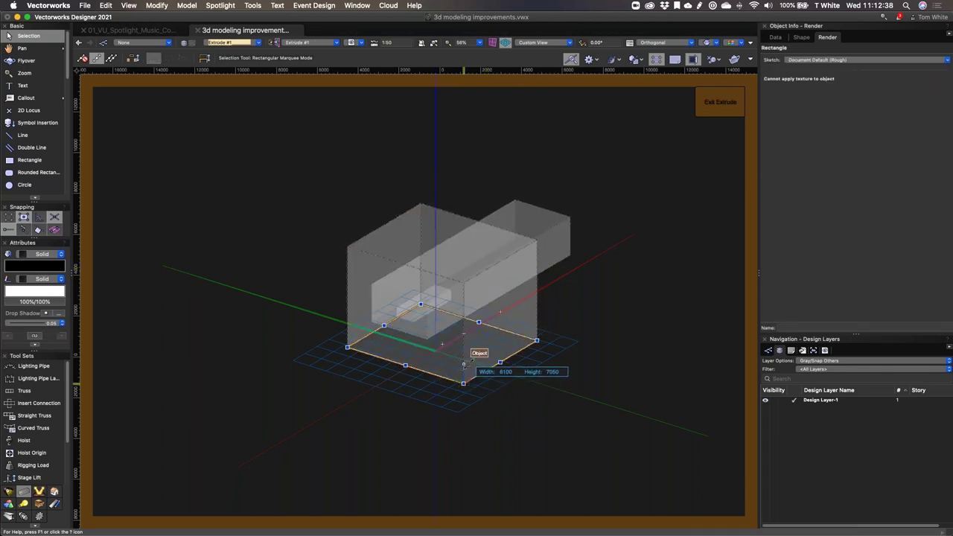
drag(464, 365, 470, 369)
click(713, 104)
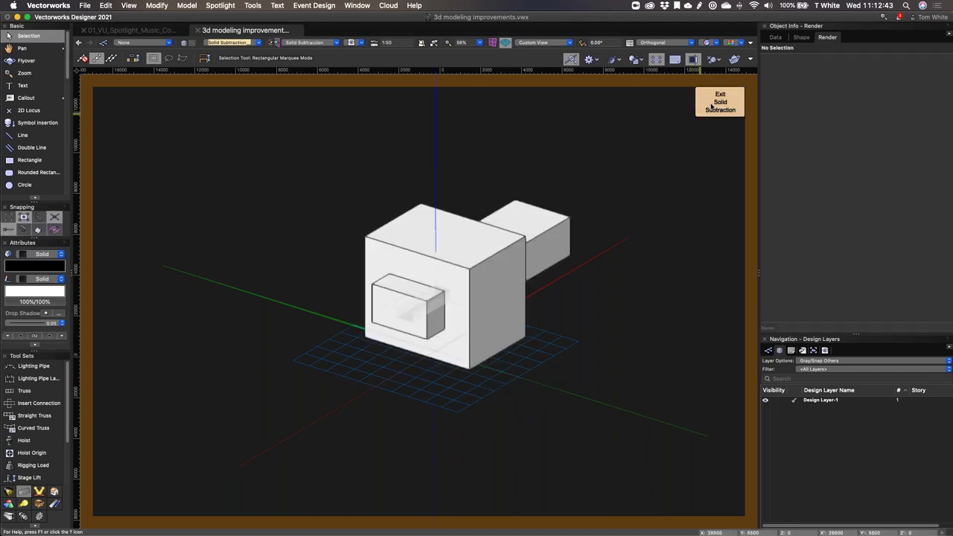
click(713, 104)
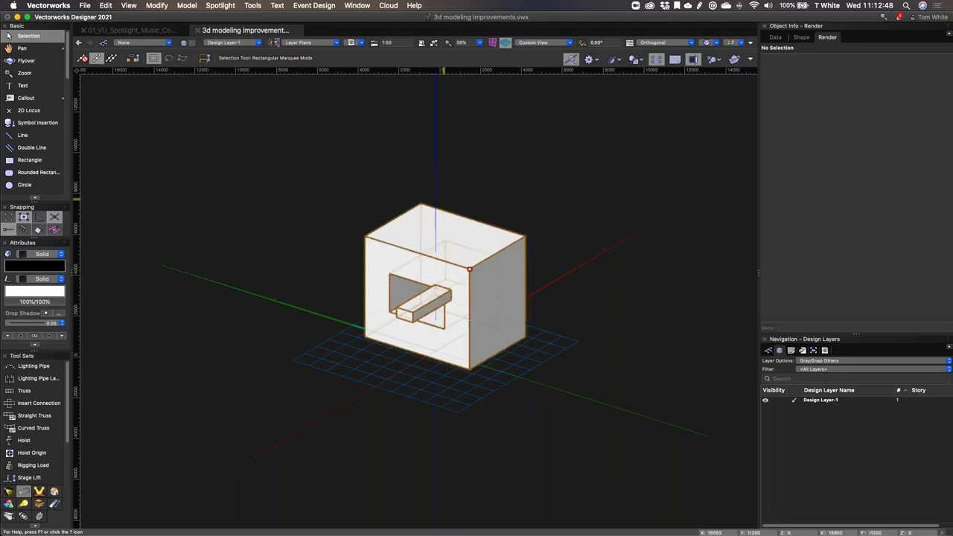
click(220, 5)
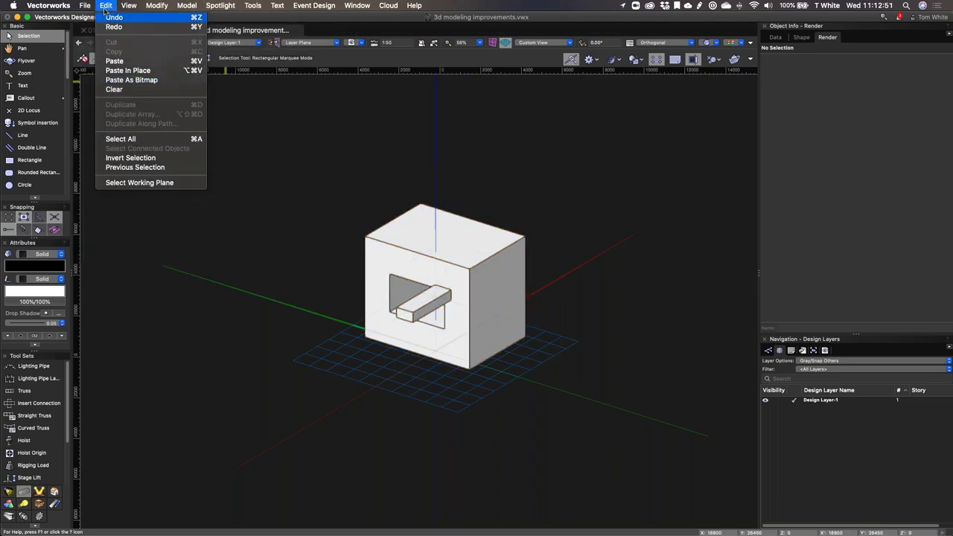
click(393, 138)
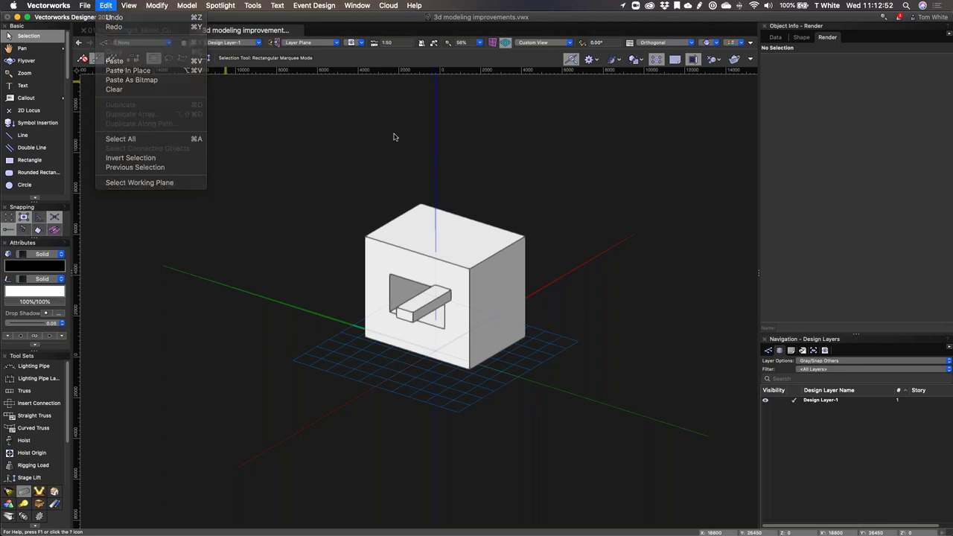
click(453, 272)
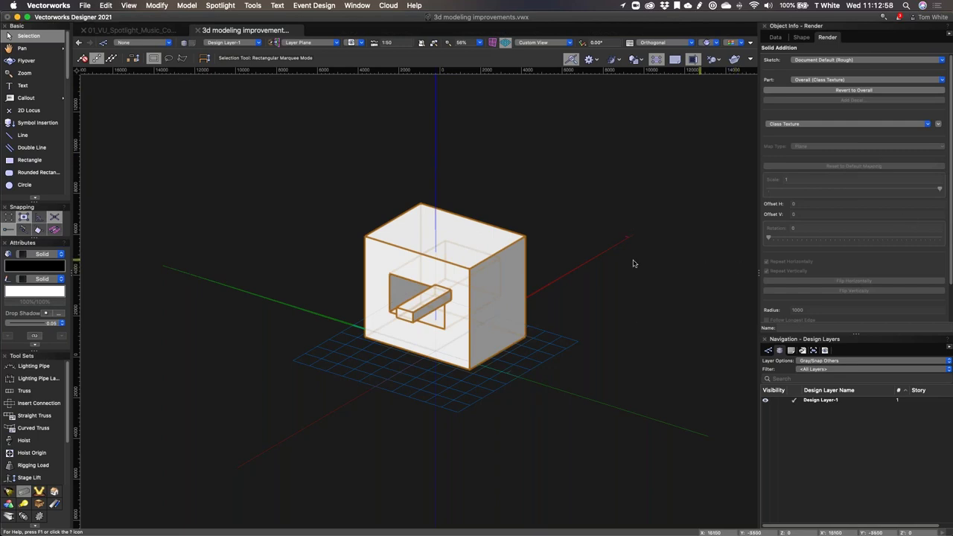
double_click(484, 245)
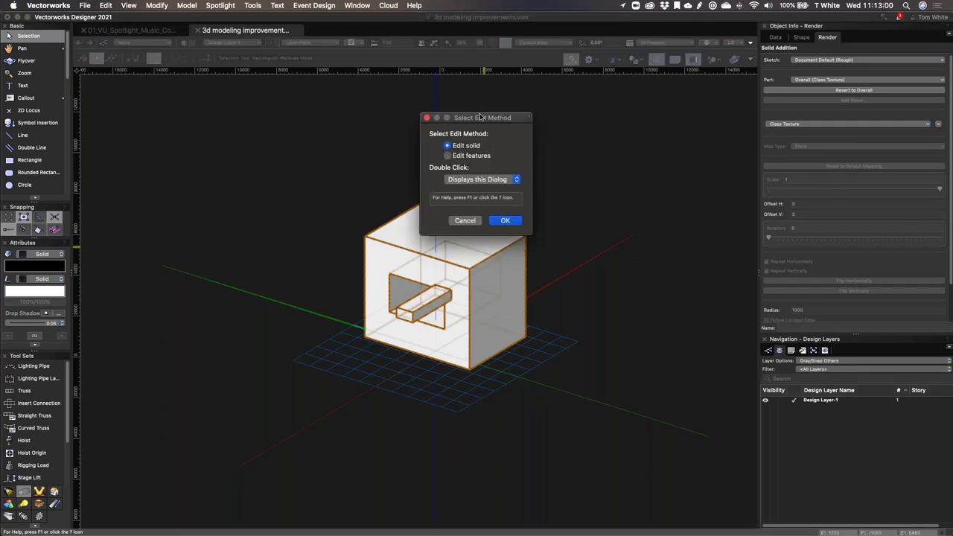
click(466, 156)
click(465, 220)
double_click(8, 35)
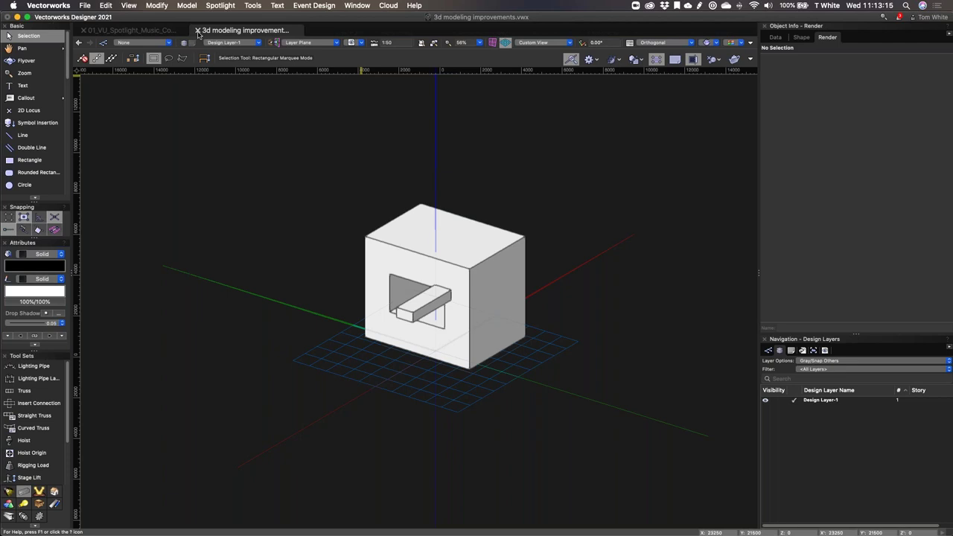
Step: Save and close 3d modeling improvements.vwx, returning to the concert stage file
click(198, 31)
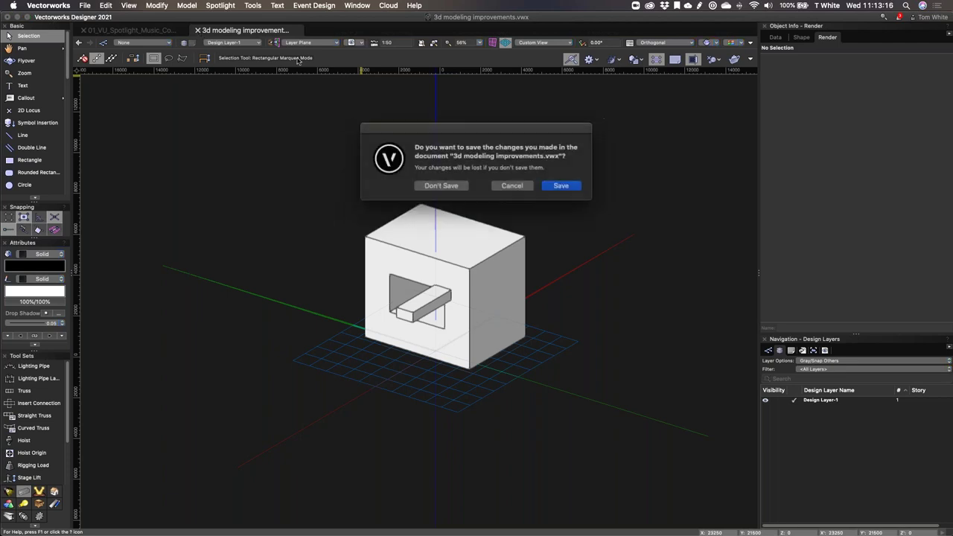
click(567, 187)
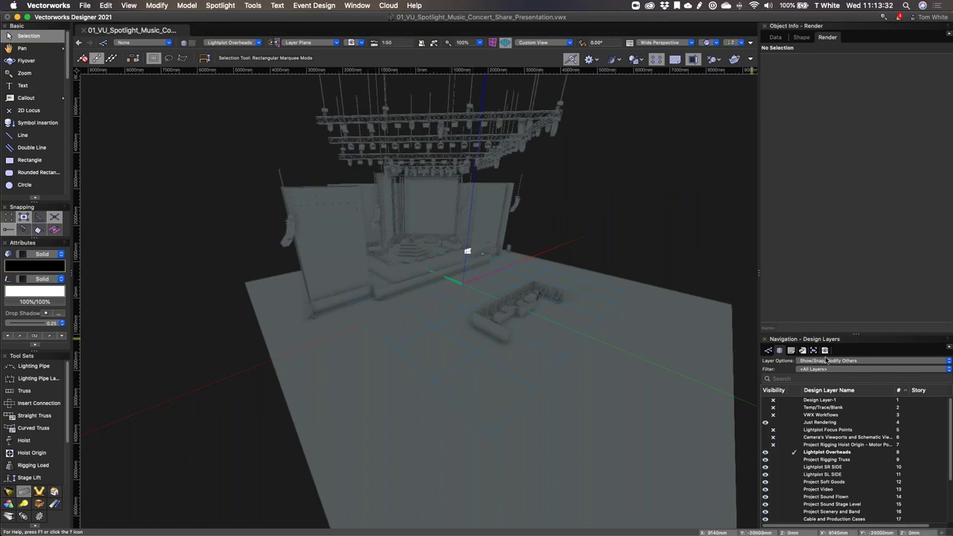
Step: Recall the 7200 GDTF Fixture Mode saved view from the Navigation palette, then switch to Chrome
click(825, 350)
scroll(844, 445, down, 15)
scroll(844, 445, down, 5)
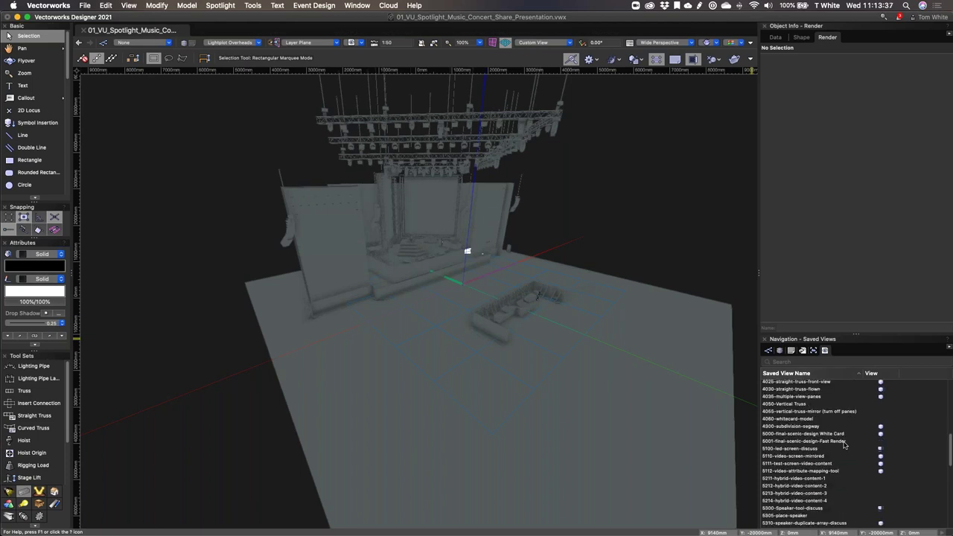
scroll(844, 445, down, 6)
scroll(844, 444, down, 6)
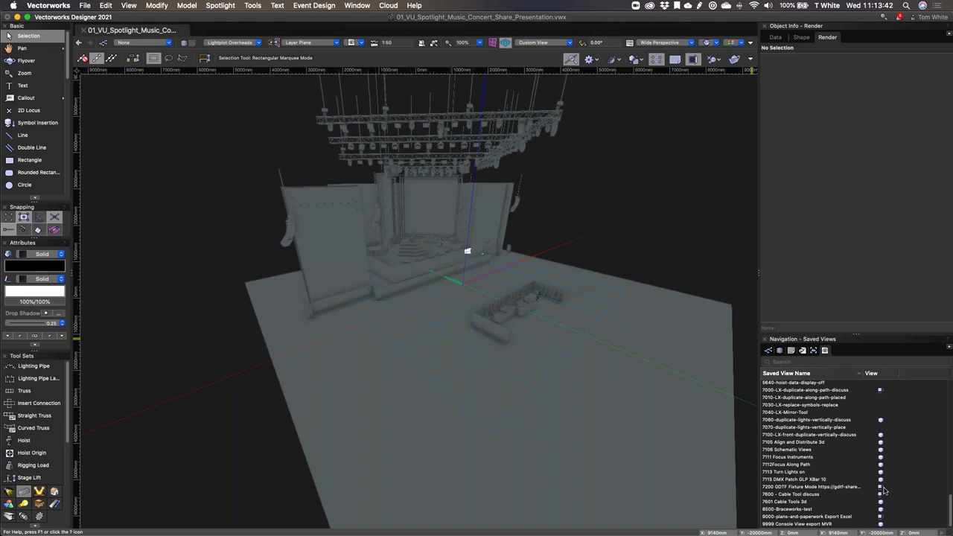
double_click(884, 489)
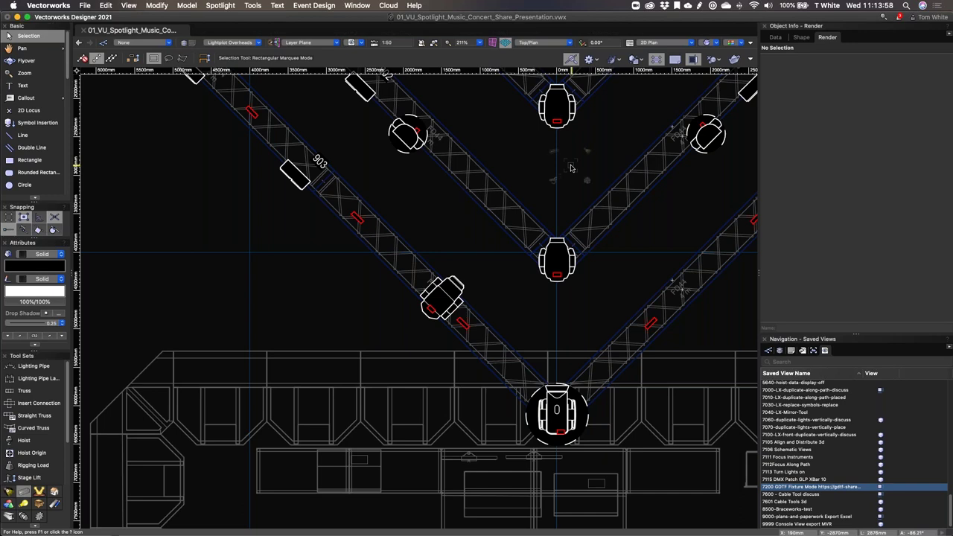
key(super+Tab)
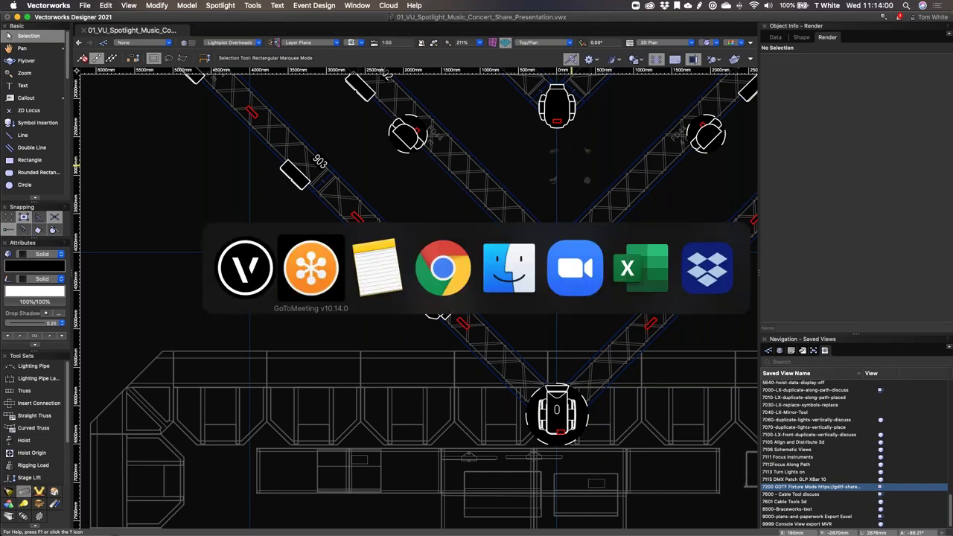
key(super+Tab)
key(super+Tab)
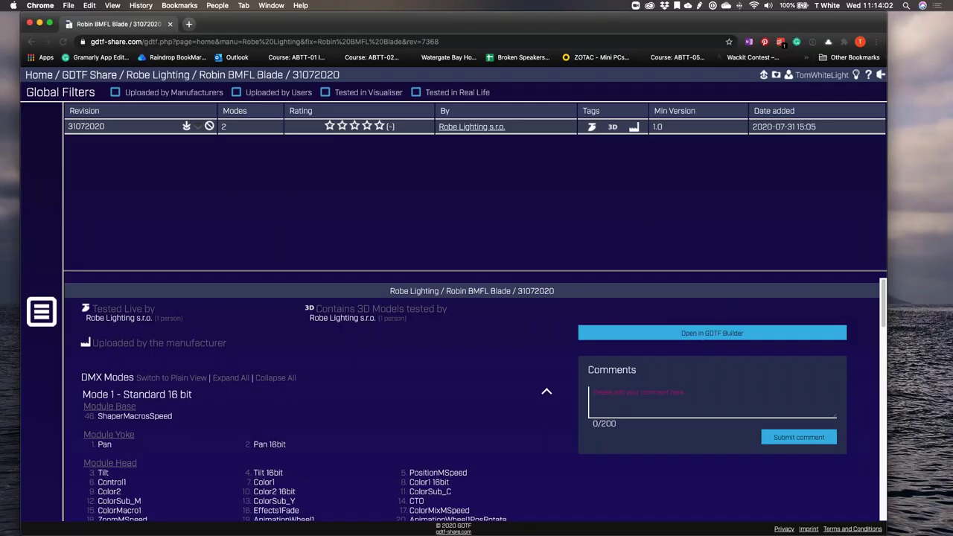
Step: Open the GDTF Share home page and fill the login username with the saved account name
click(39, 76)
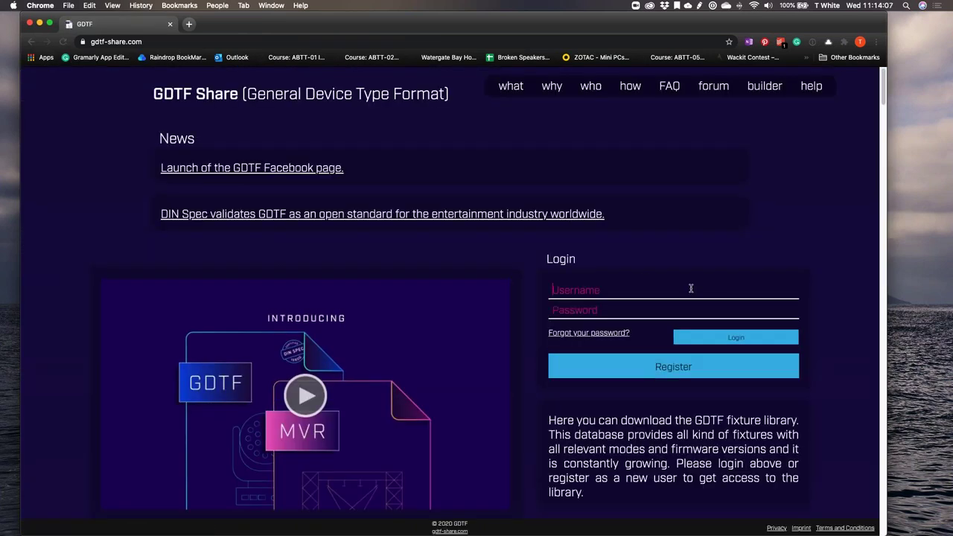
click(31, 41)
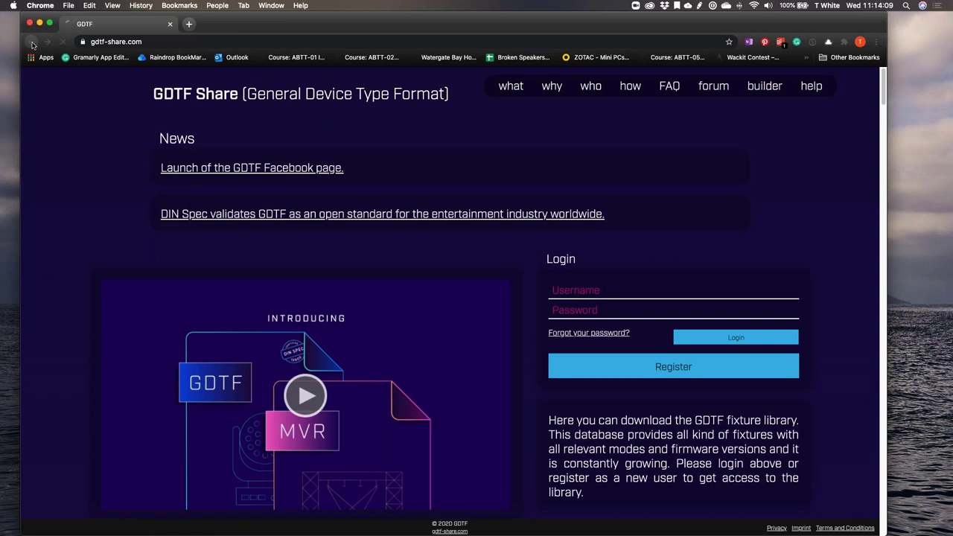
click(594, 290)
click(594, 312)
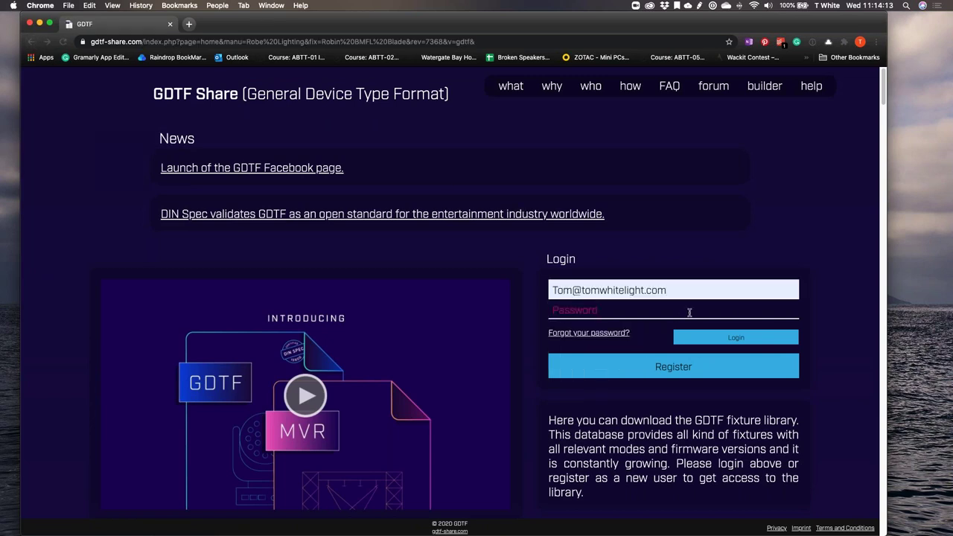
drag(694, 292, 540, 295)
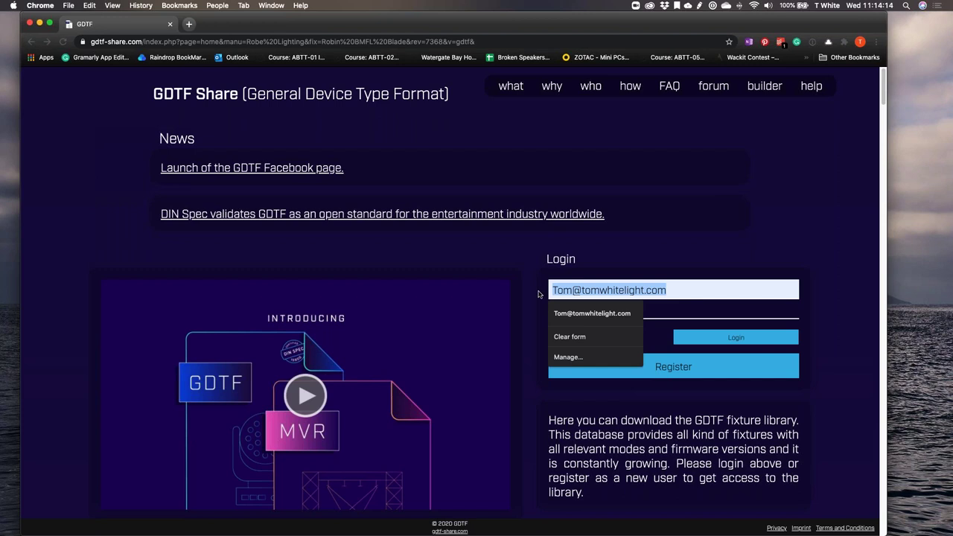
key(BackSpace)
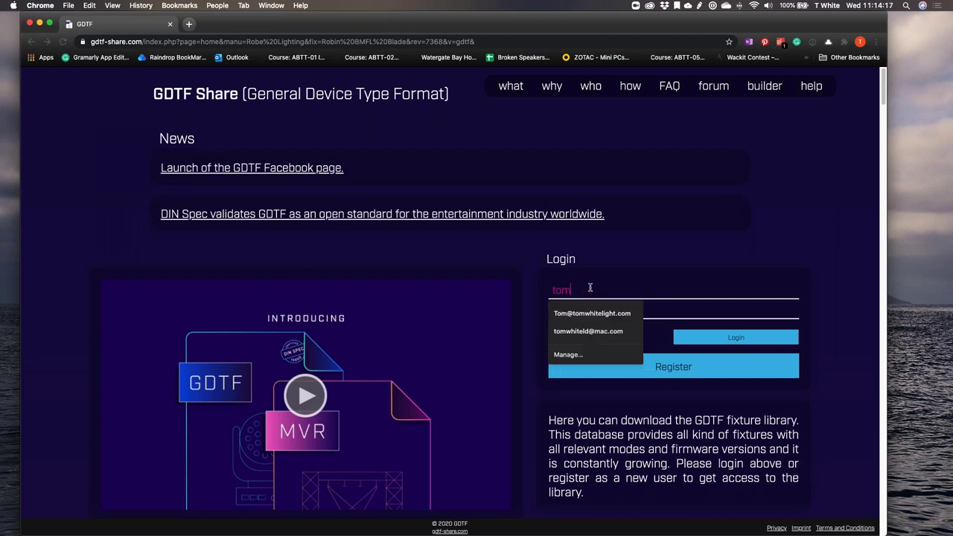
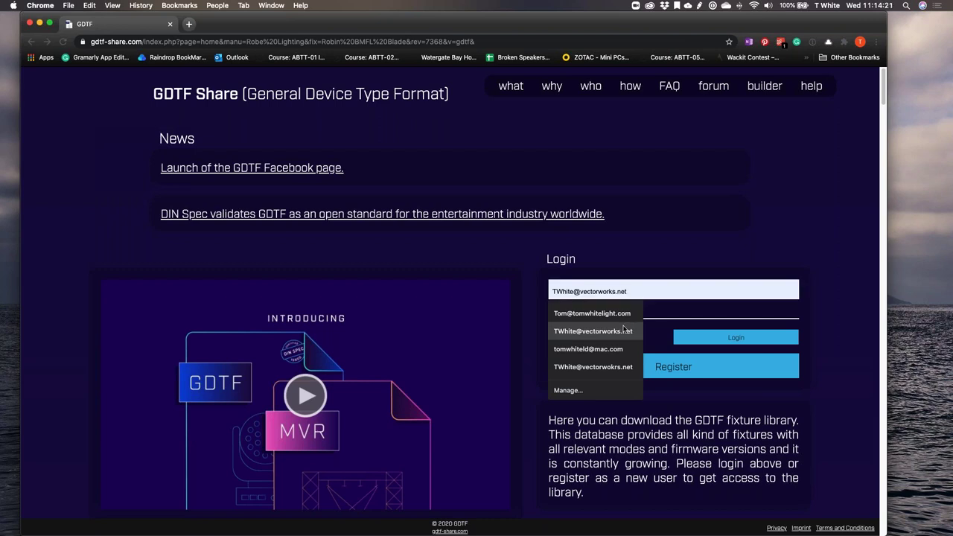
click(593, 331)
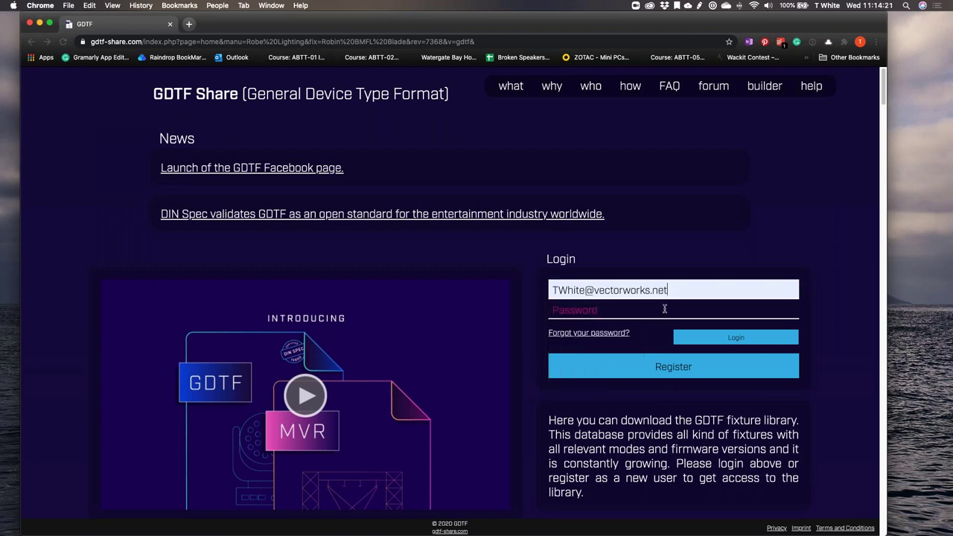
Step: Unlock 1Password with the master password and autofill the login credentials
click(714, 6)
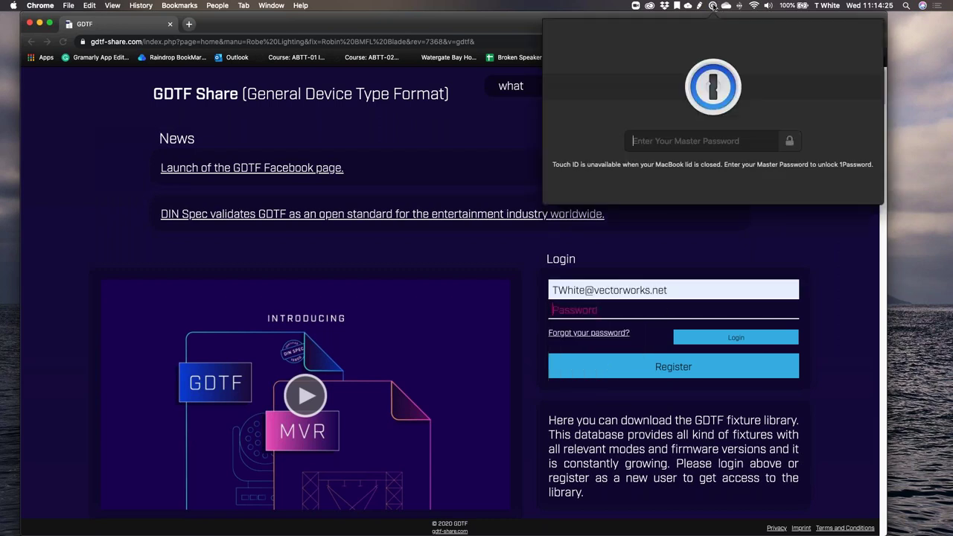
text(•••••)
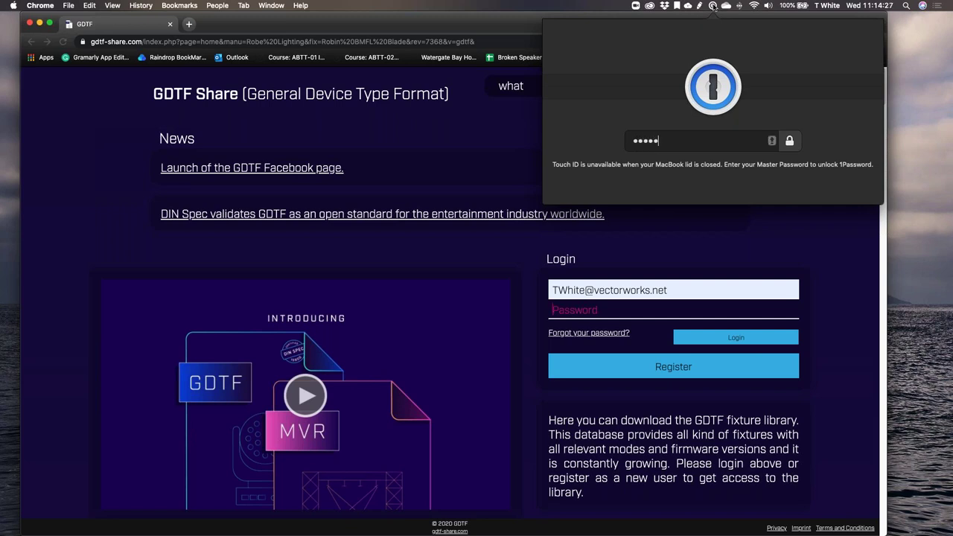
text(••••••••)
key(Return)
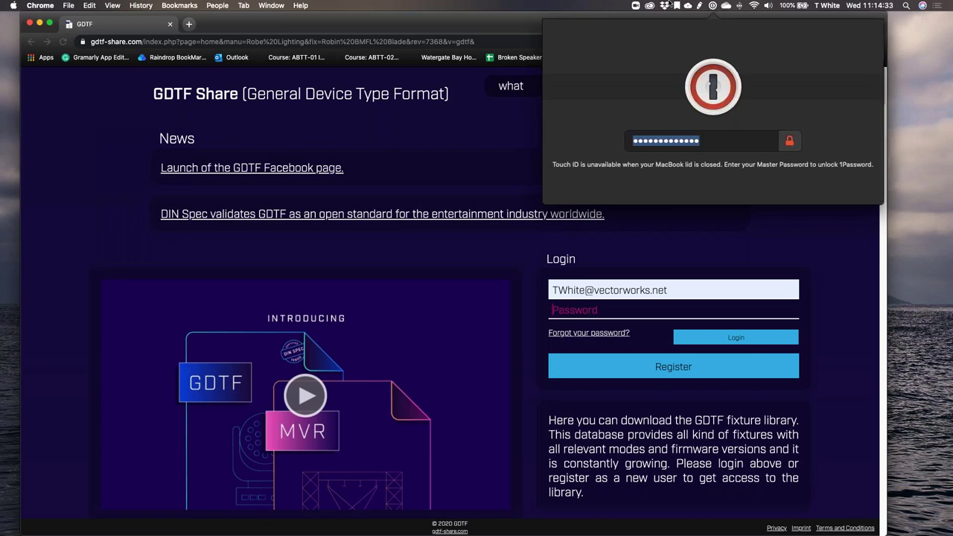
text(•••••••••••••)
key(Return)
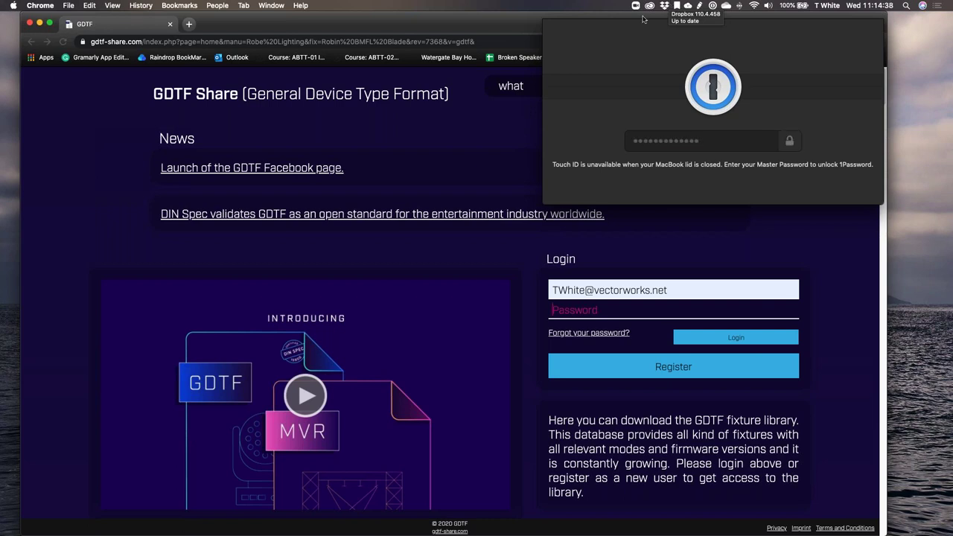
click(853, 87)
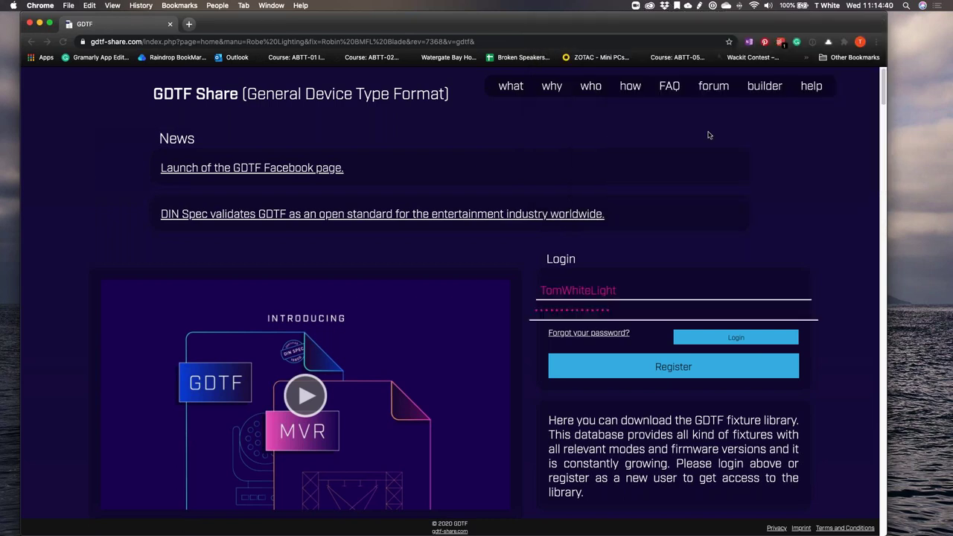
Step: Log in, then download revision 31072020 of the Robin BMFL Blade fixture file
click(697, 343)
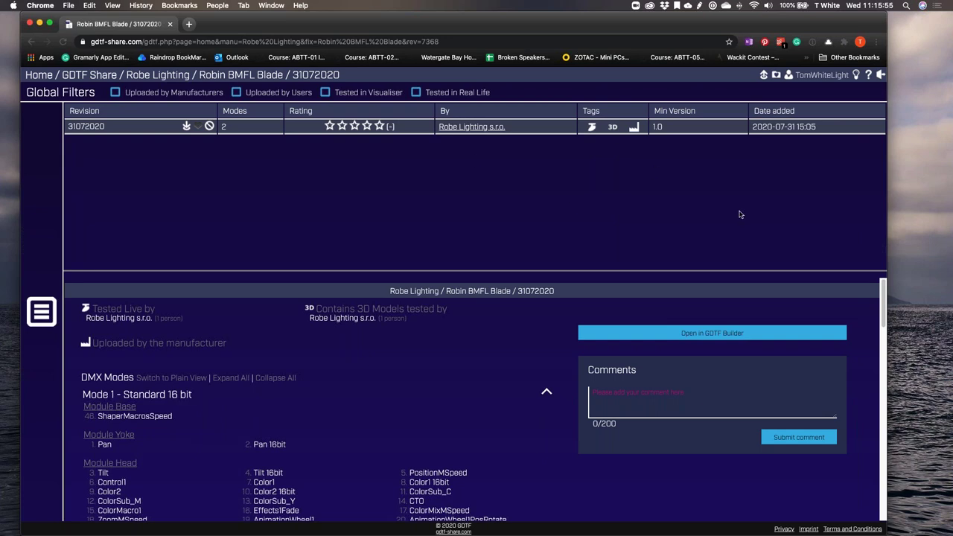
click(390, 133)
click(186, 126)
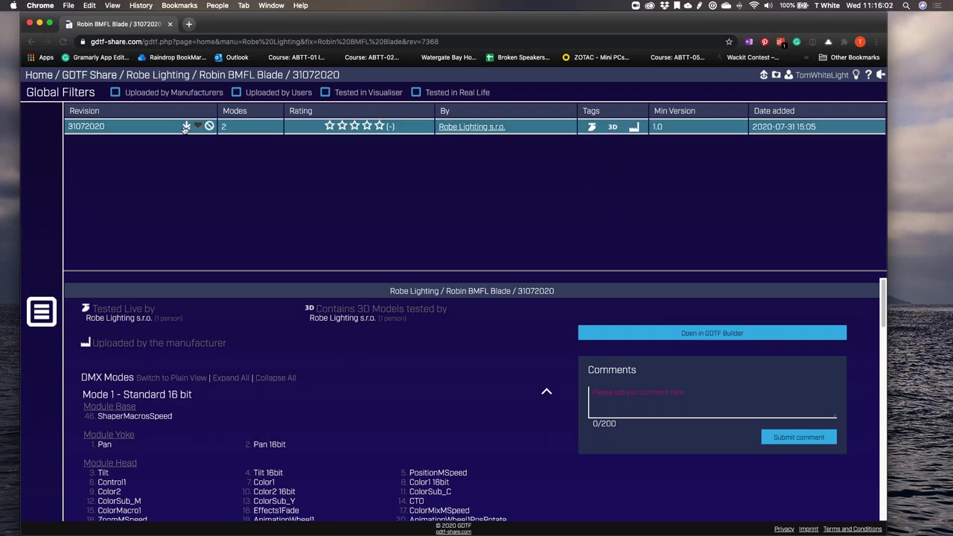
Step: Back in Vectorworks, select a truss fixture and view its lighting device parameters
key(super+Tab)
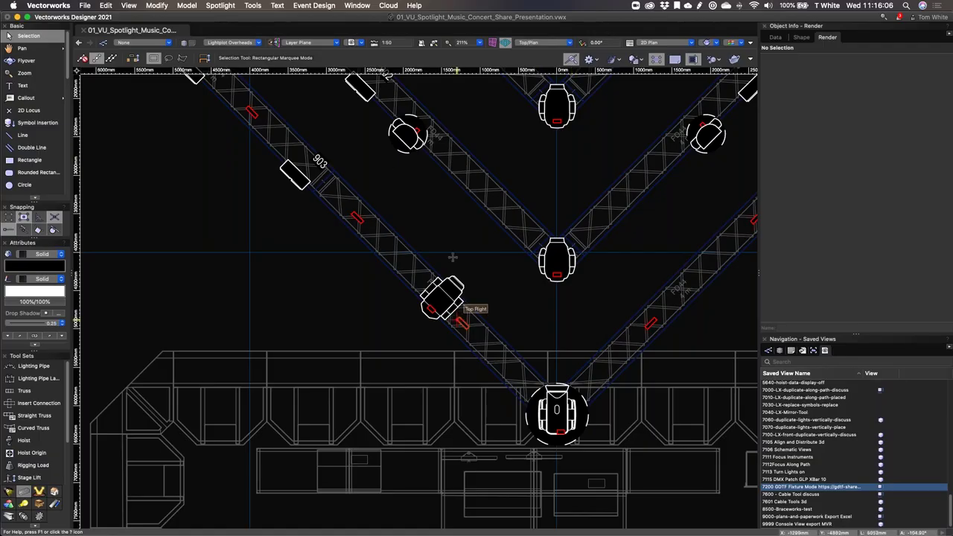
click(441, 297)
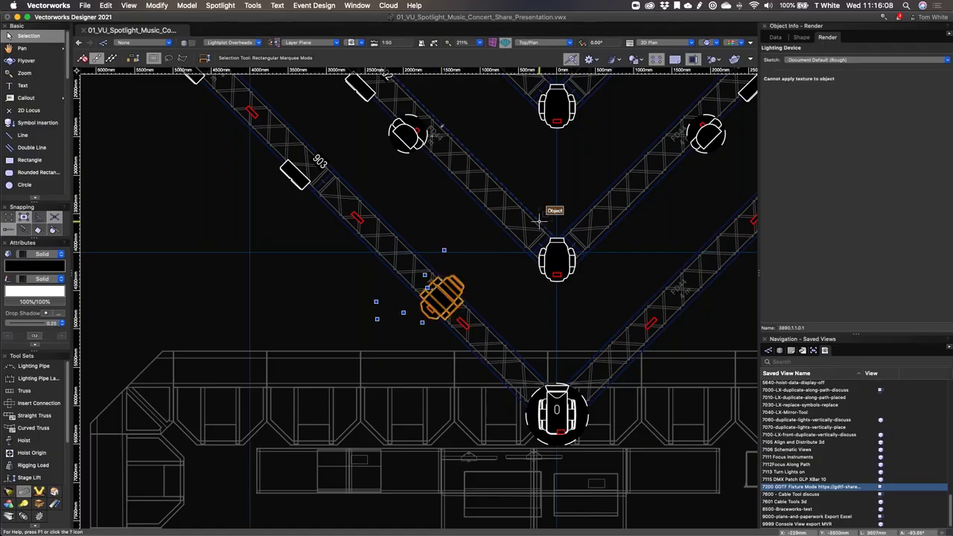
click(780, 38)
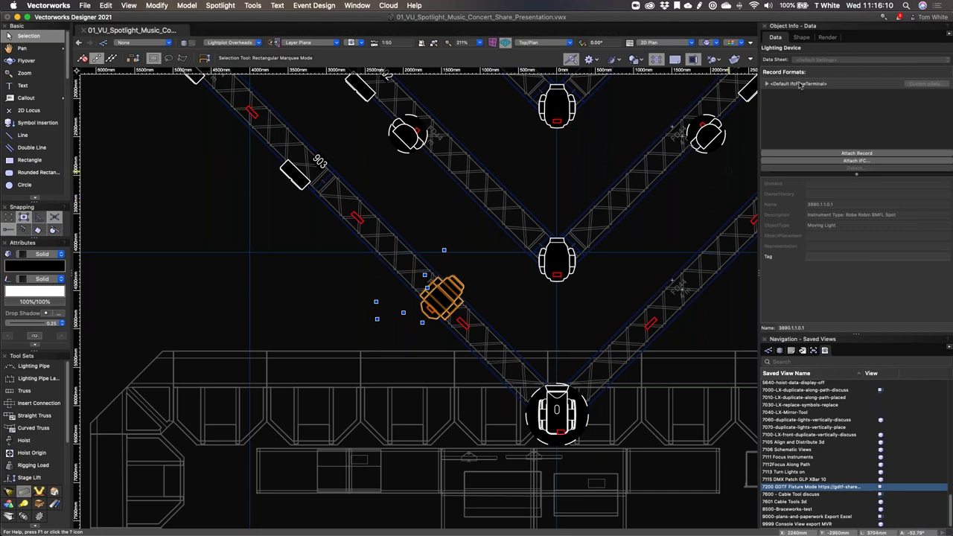
click(802, 37)
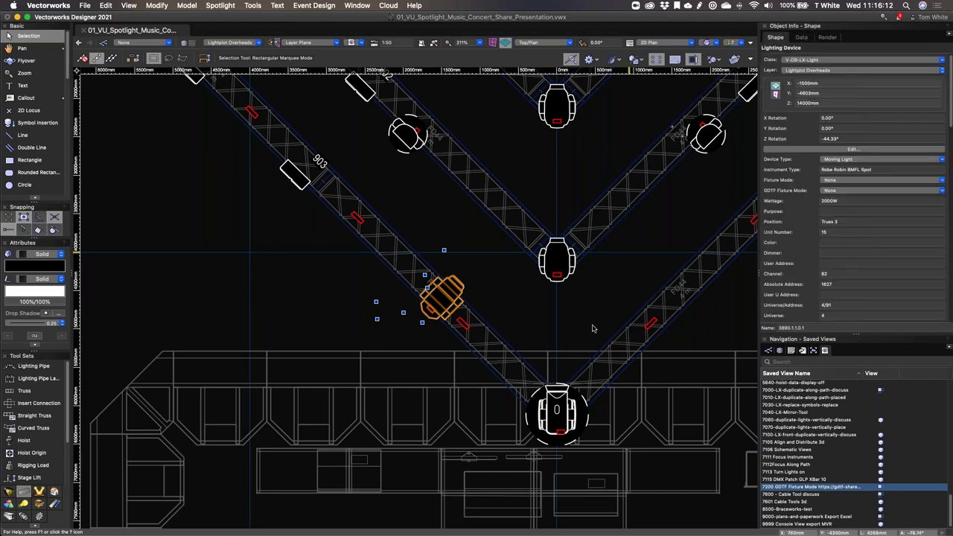
Step: Import the newly downloaded Robin BMFL Blade GDTF file and answer the replace-existing prompt
click(85, 5)
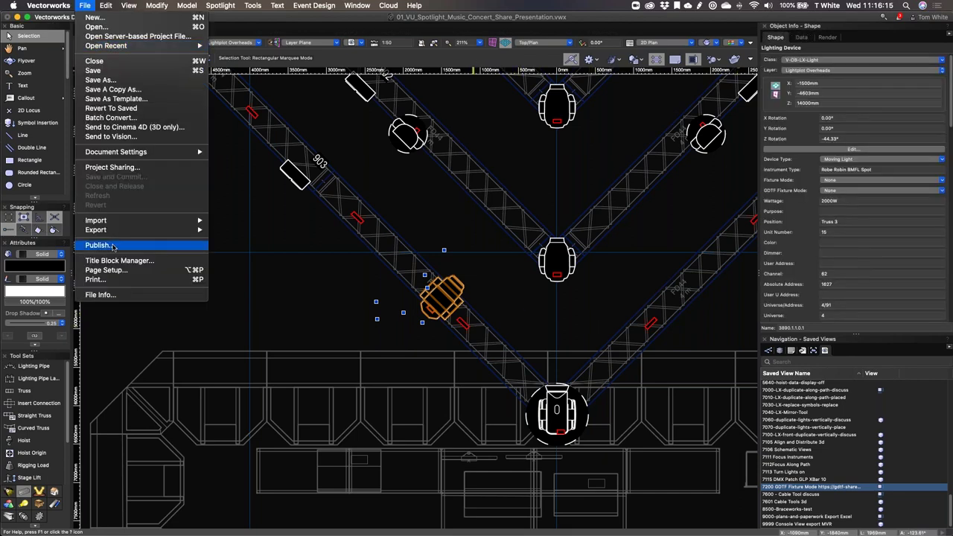
mouse_move(97, 221)
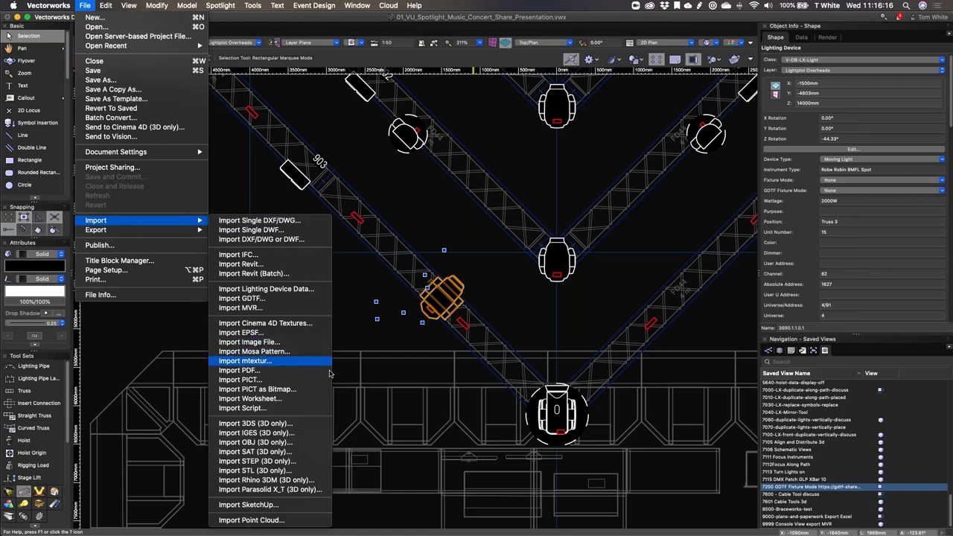
click(242, 298)
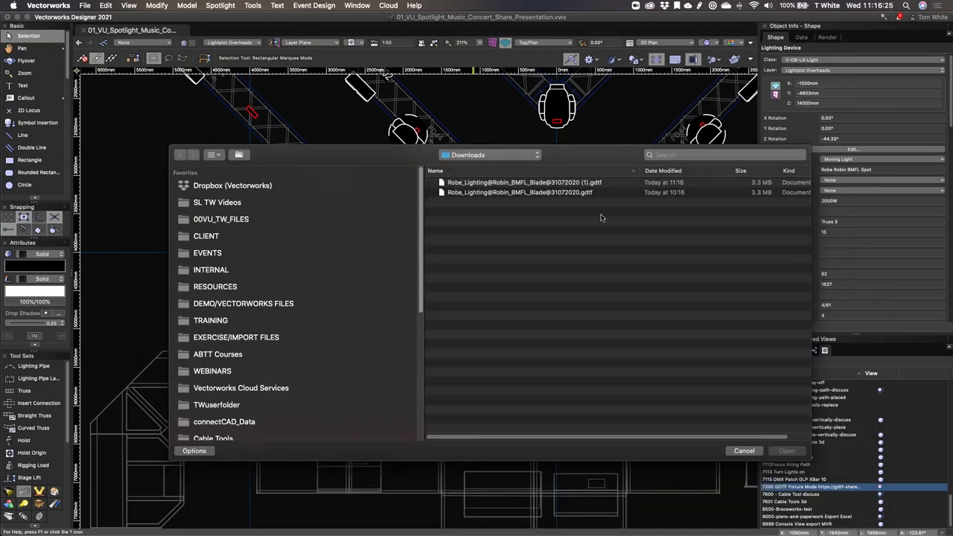
click(540, 184)
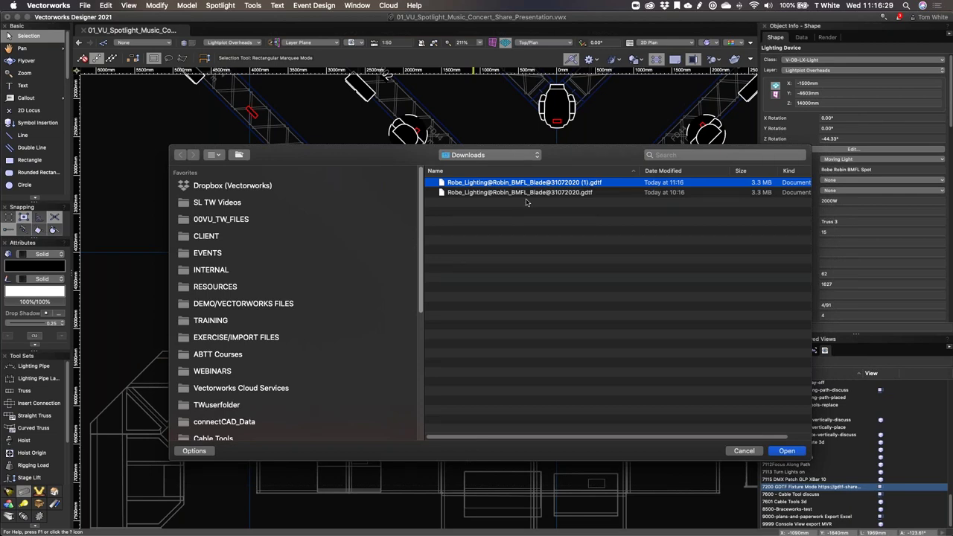
click(781, 452)
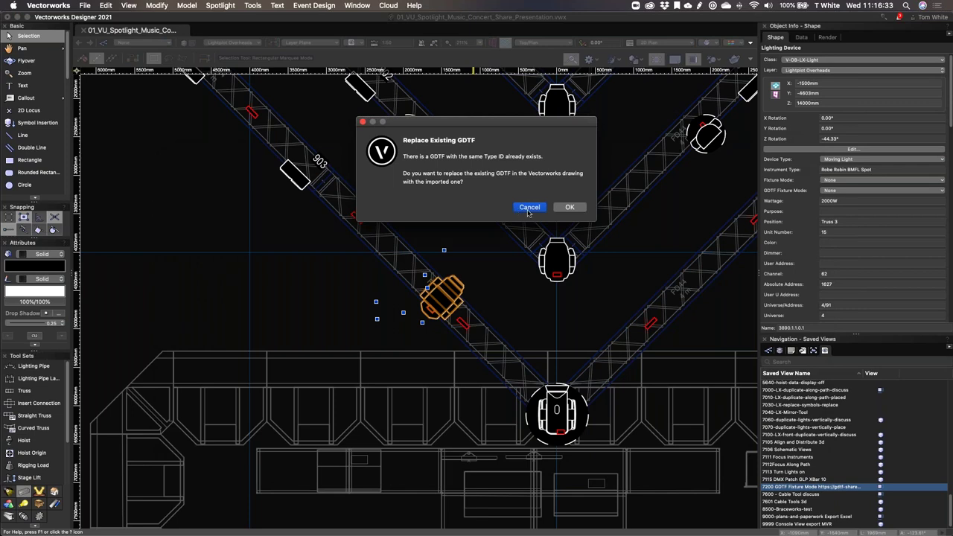
click(560, 209)
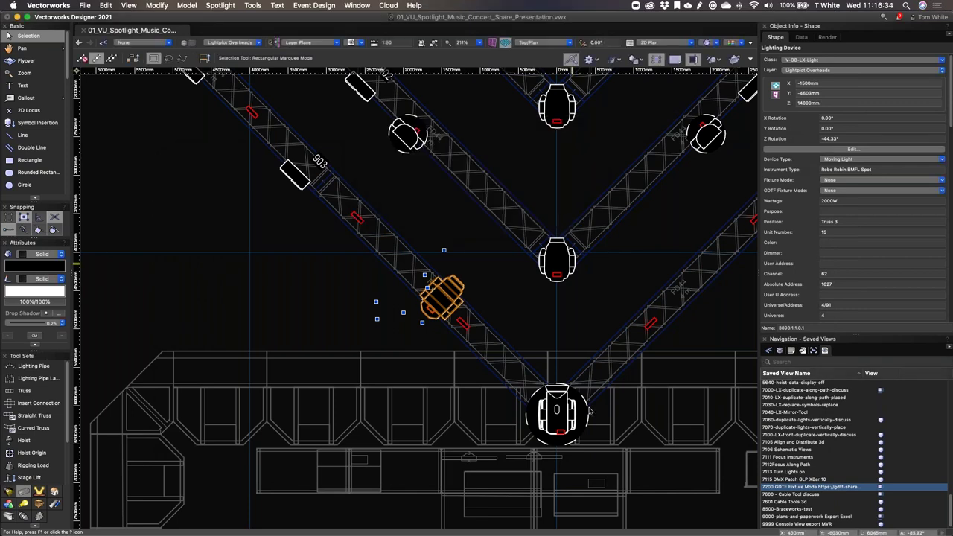
click(504, 154)
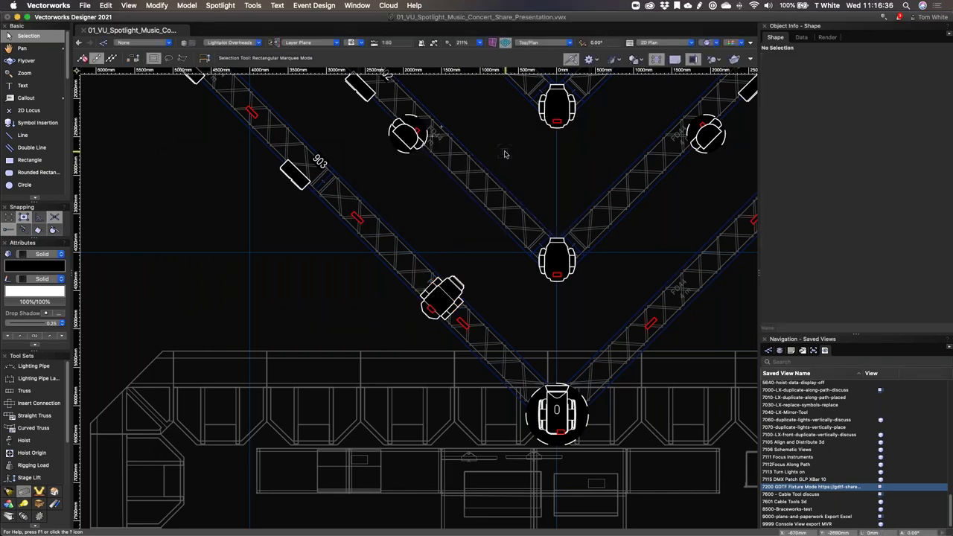
key(super+r)
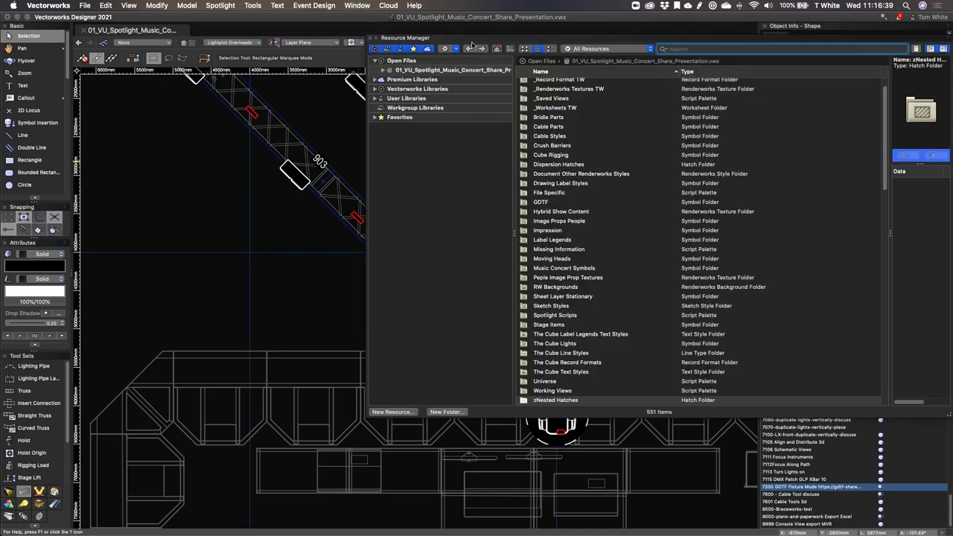
drag(475, 40, 370, 58)
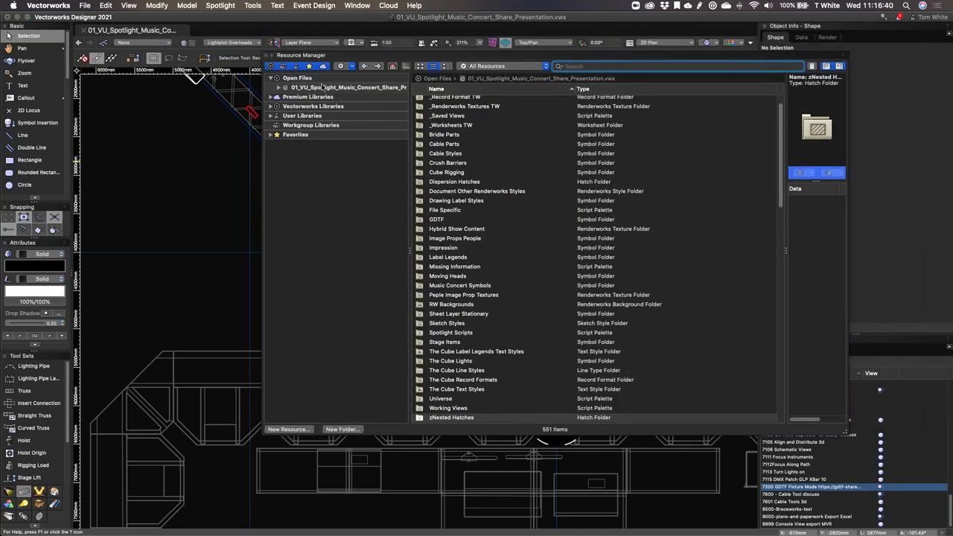
click(280, 89)
scroll(308, 168, down, 3)
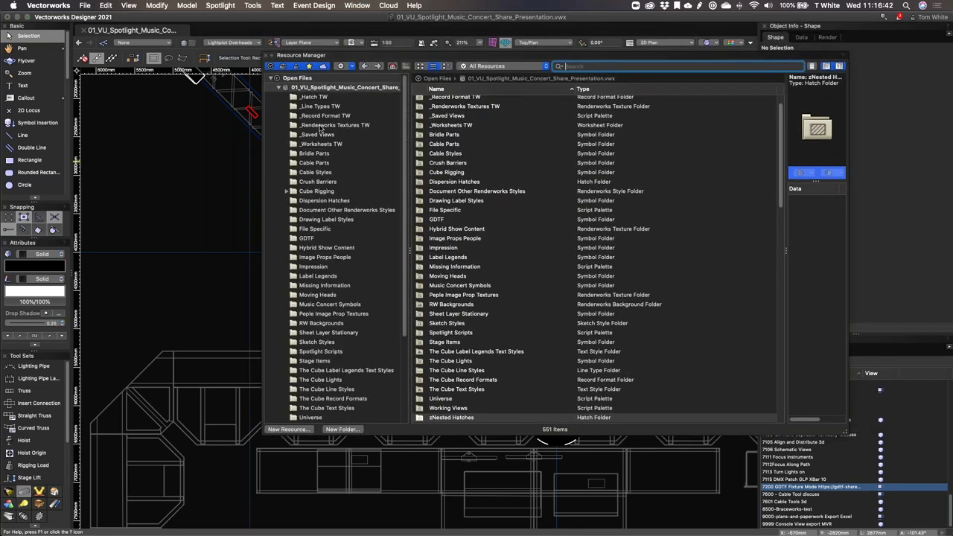
click(306, 162)
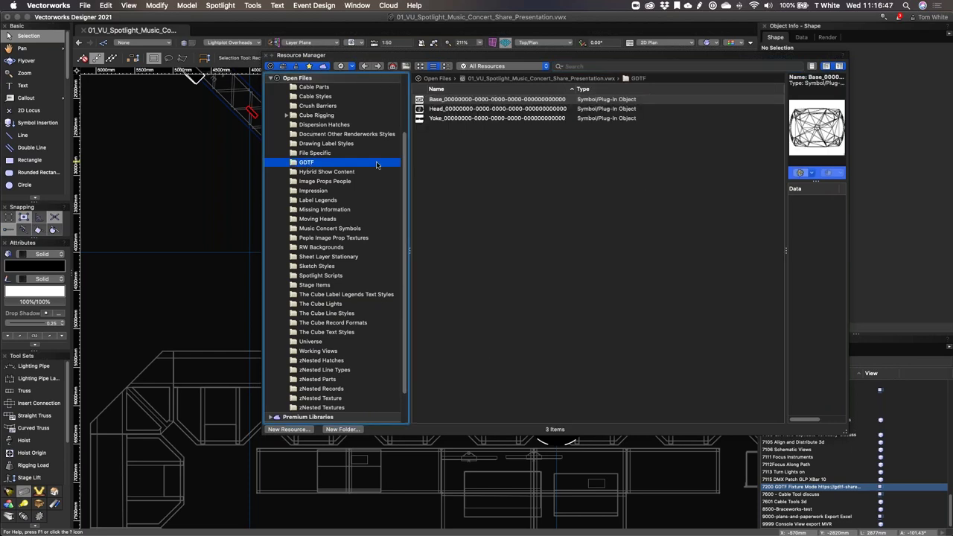
scroll(377, 164, up, 2)
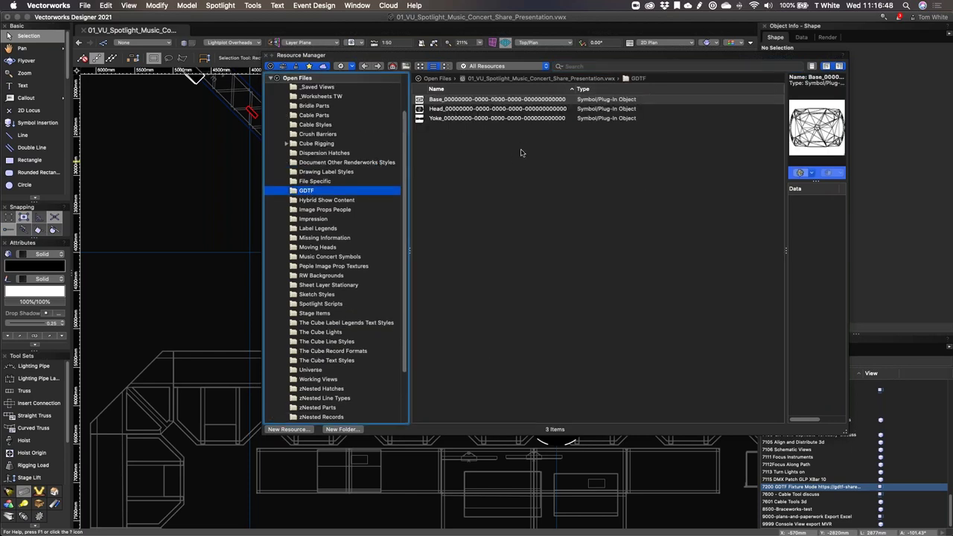
click(475, 110)
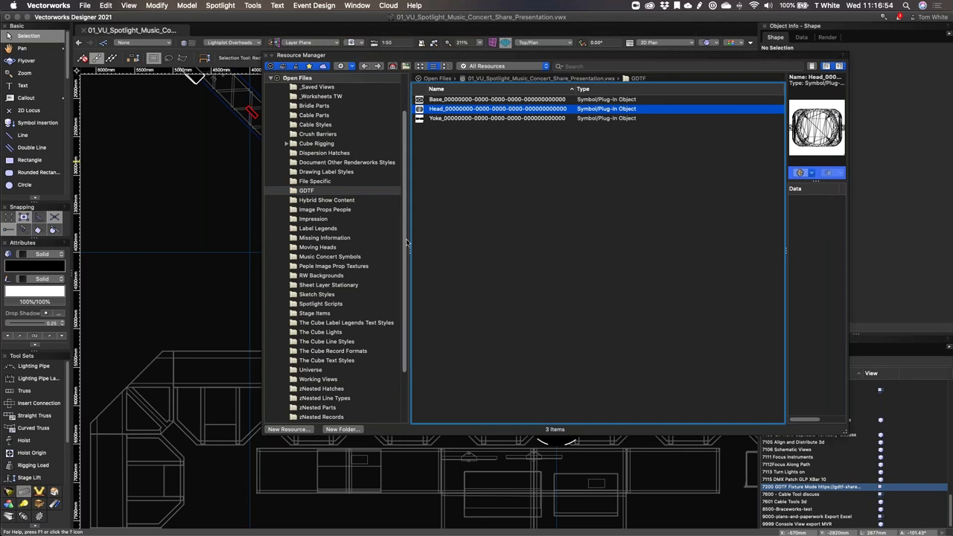
click(427, 120)
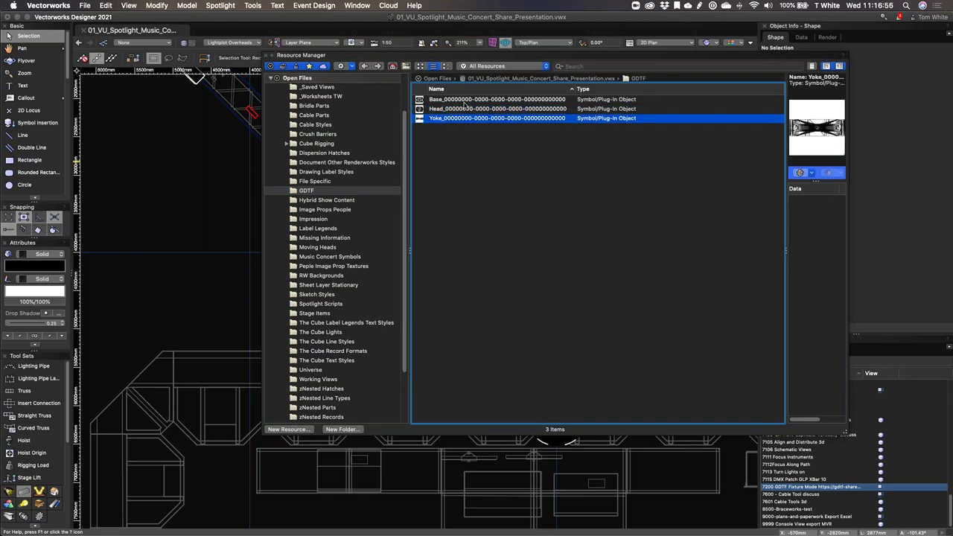
click(465, 107)
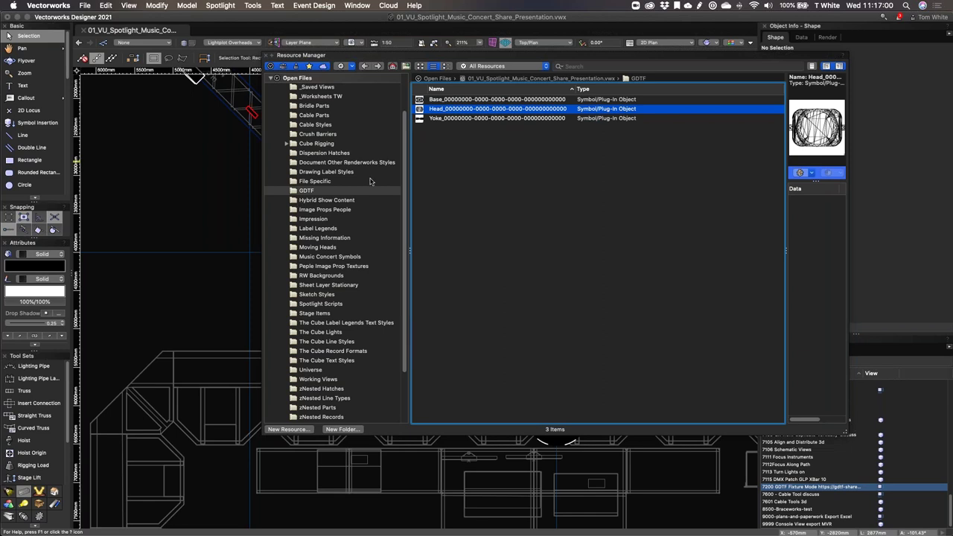
key(super+r)
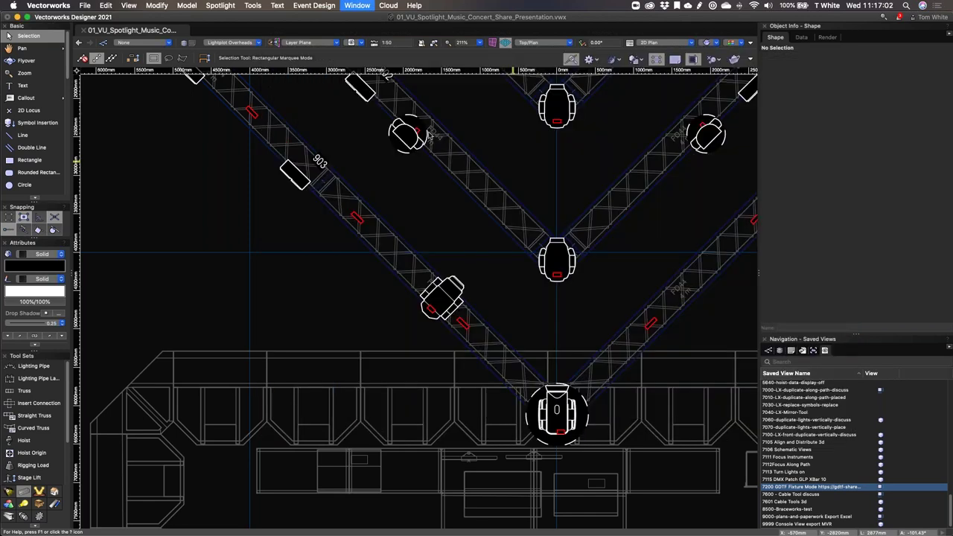
Step: Set the Truss 3 moving light's GDTF Fixture Mode to Robe Robin BMFL Spot Mode 1
click(447, 298)
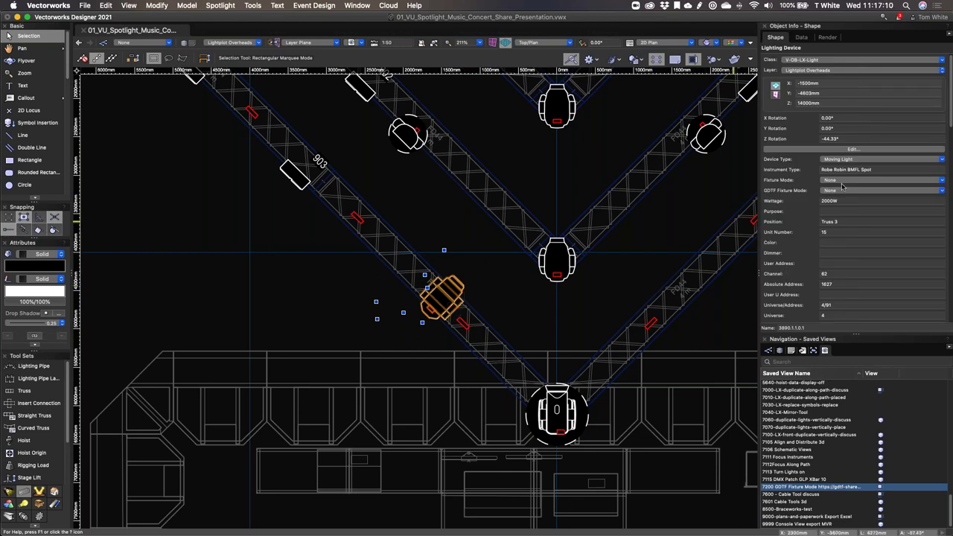
click(844, 191)
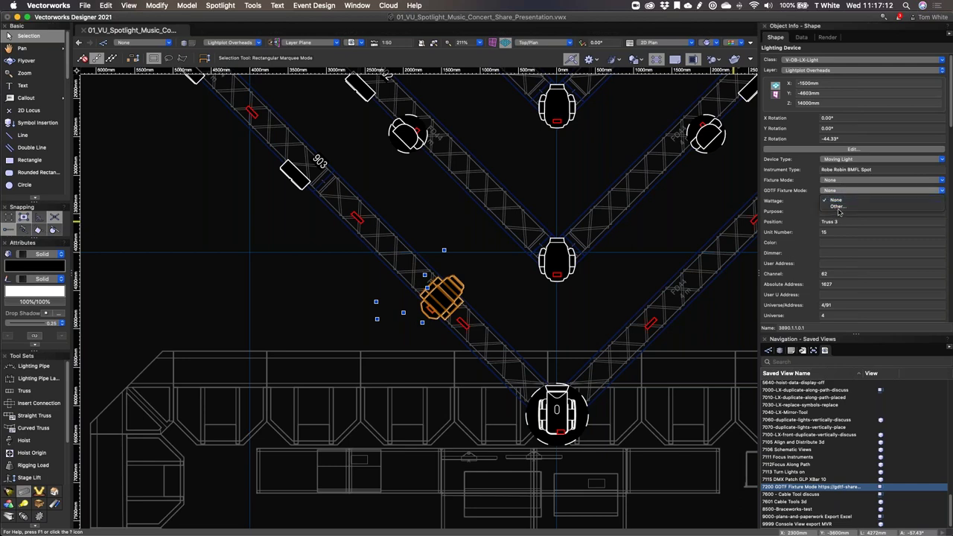
click(839, 208)
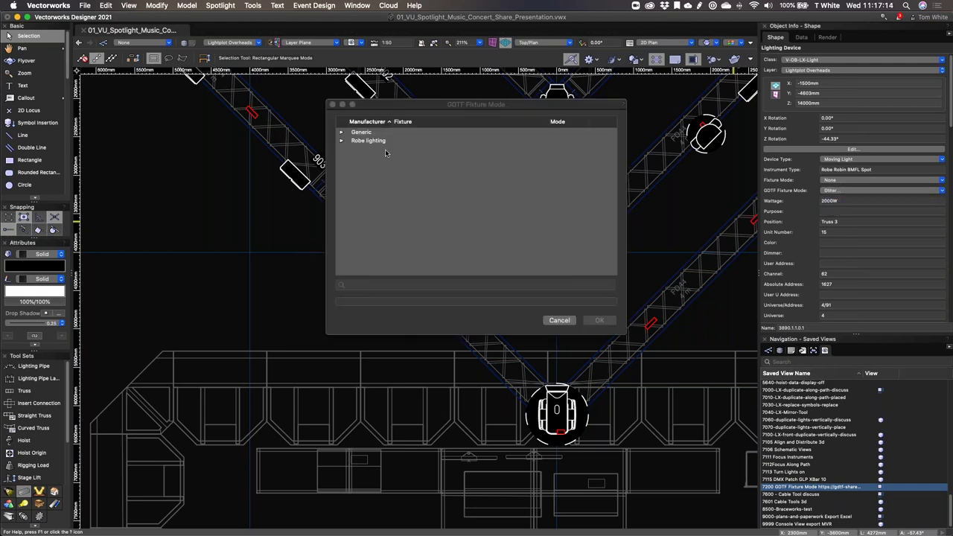
click(342, 140)
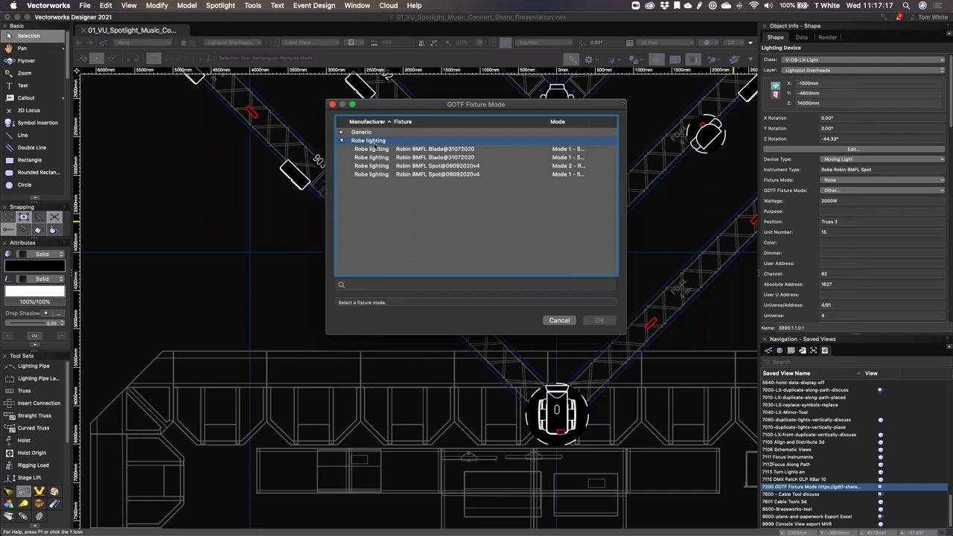
click(441, 174)
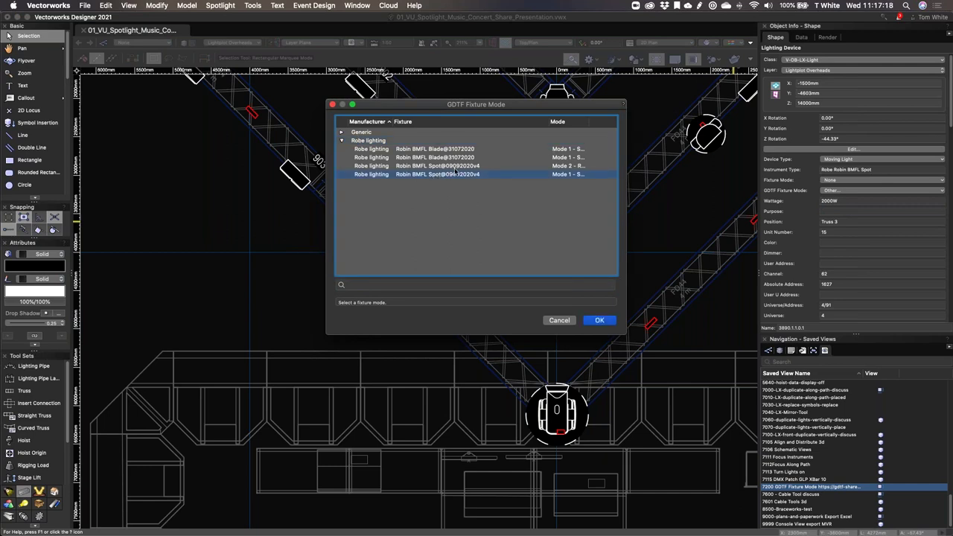
click(599, 320)
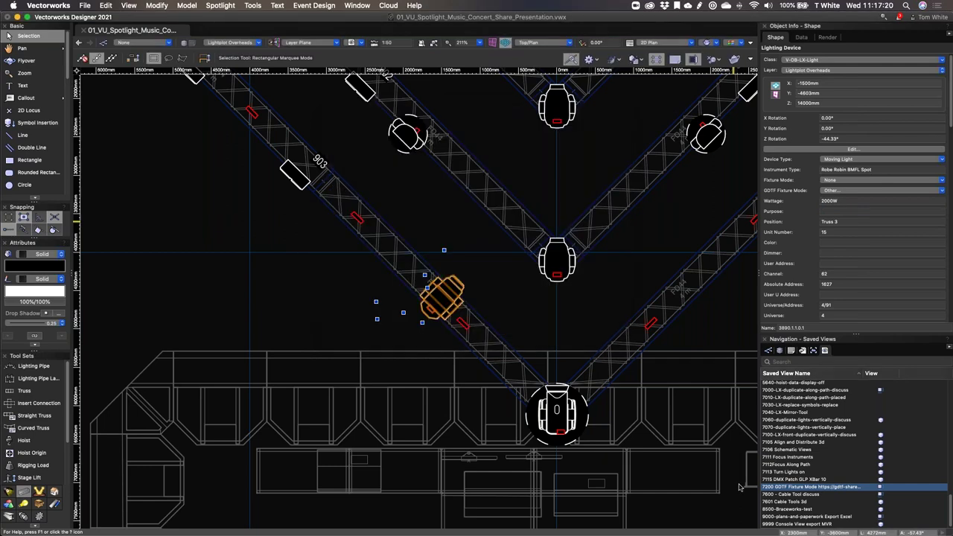
Step: Reselect the fixture to verify its new mode, then reposition the view and clear the selection
click(339, 289)
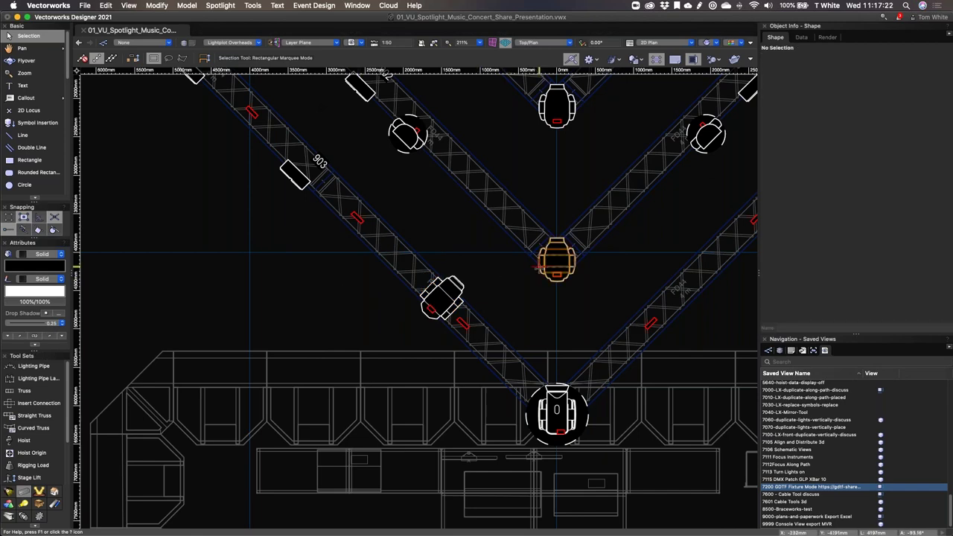
click(444, 292)
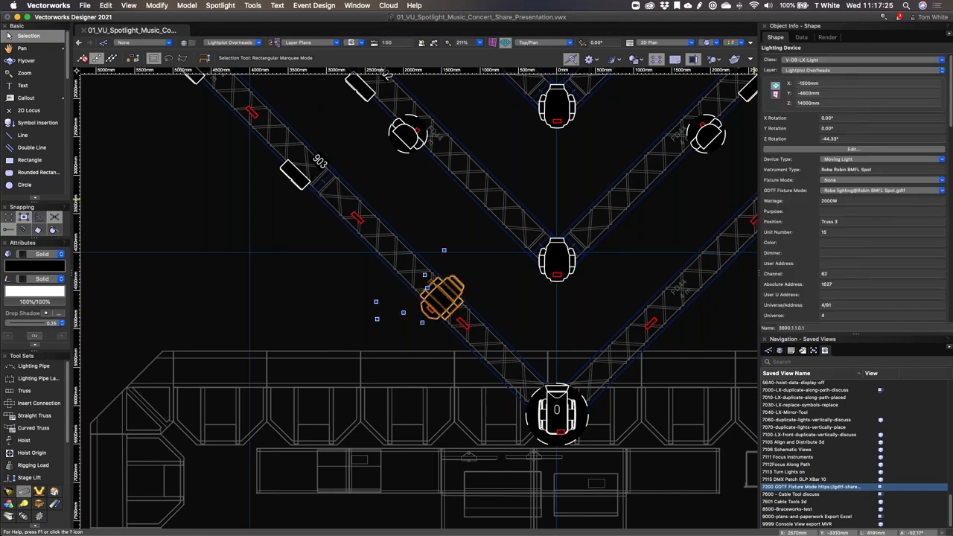
scroll(864, 283, down, 1)
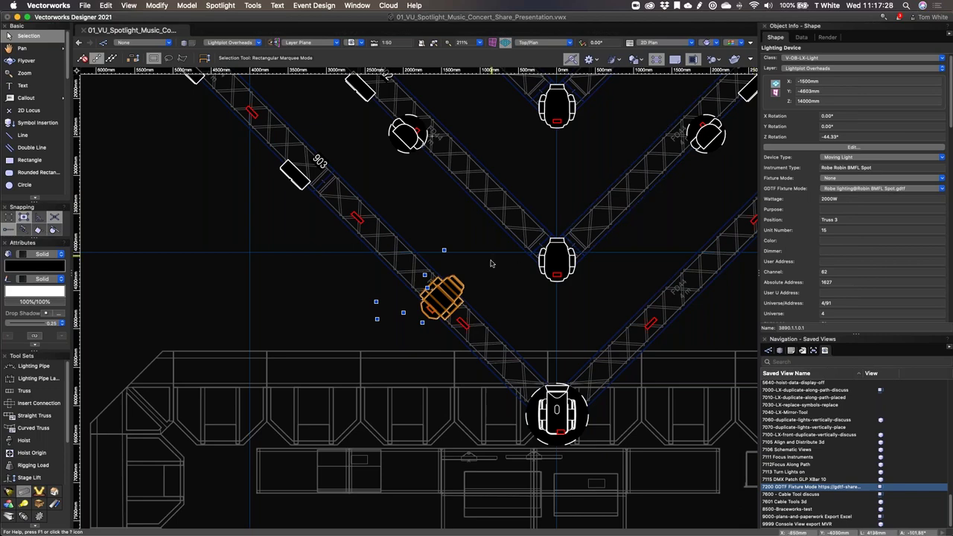
scroll(532, 138, down, 2)
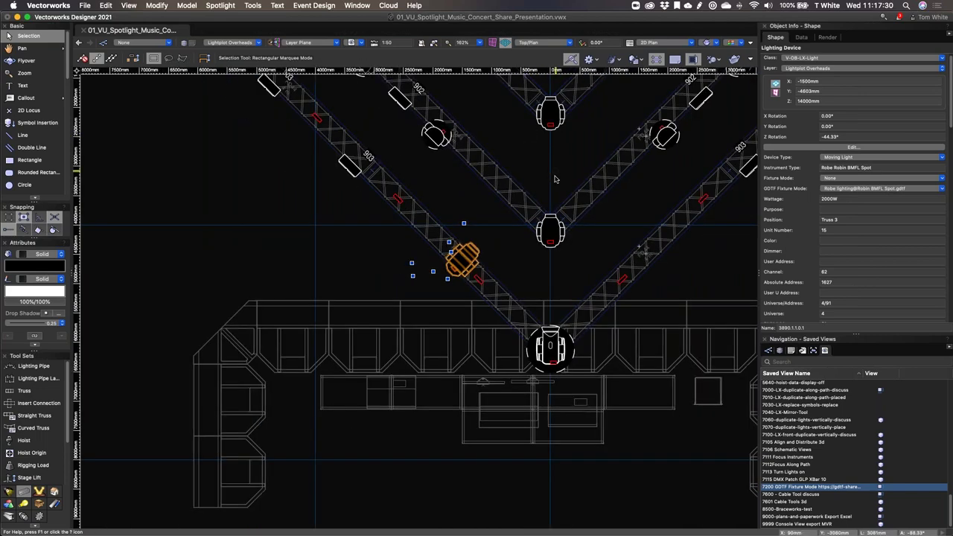
middle_drag(554, 177, 522, 285)
click(8, 35)
click(494, 92)
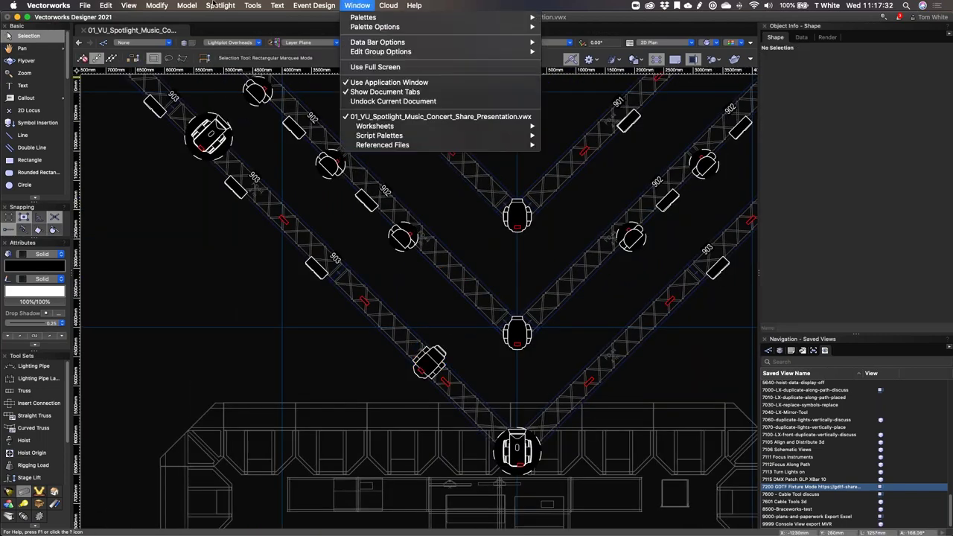
click(209, 5)
Step: Open the DMX patch overview for universe 1 and inspect the unpatched fixtures and Truss 2's address 12 conflict
click(224, 27)
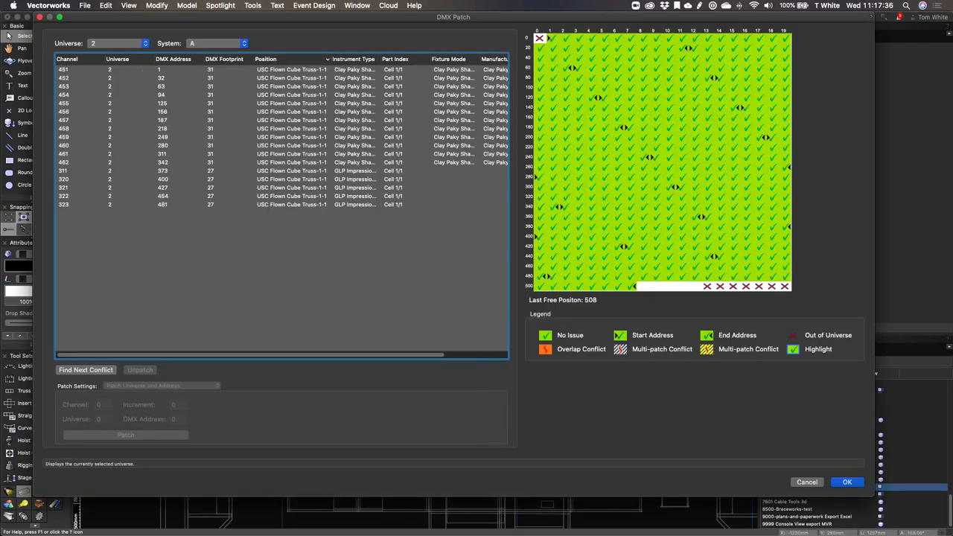
click(108, 44)
click(102, 35)
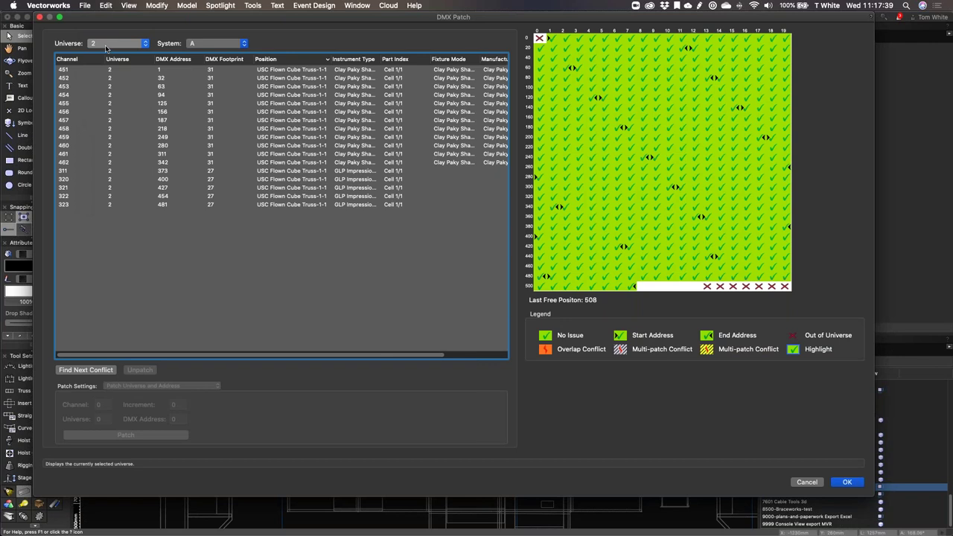
click(87, 70)
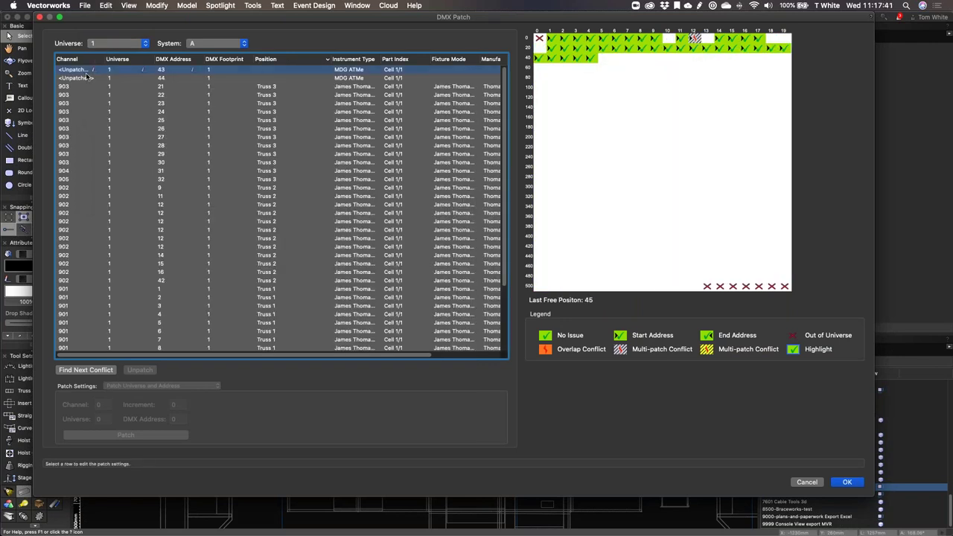
click(283, 78)
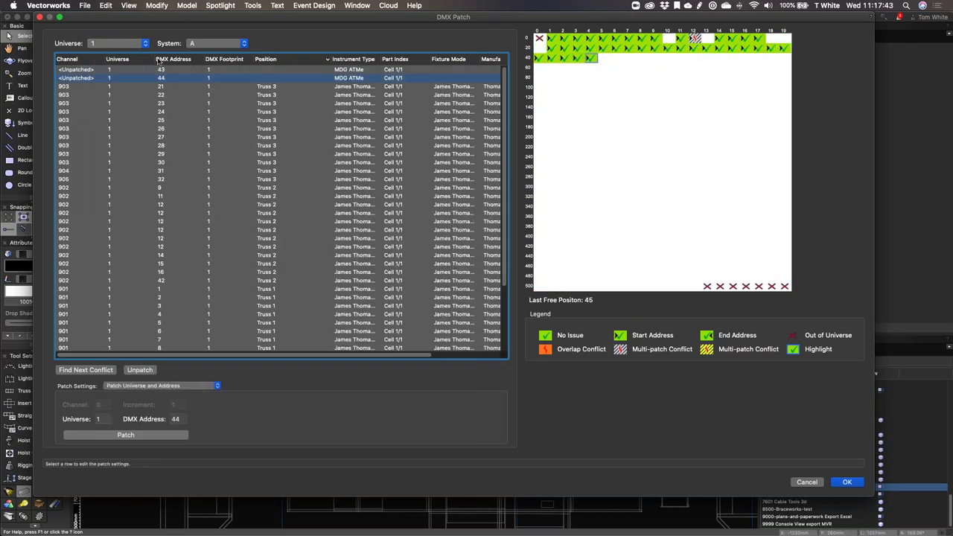
click(694, 38)
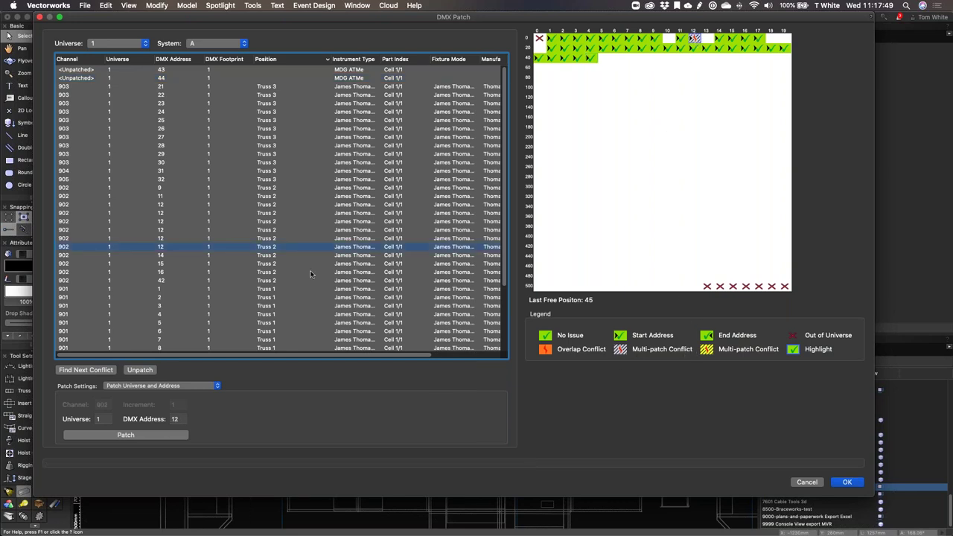
Step: Show all universes and jump through the next patch conflicts with Find Next Conflict
click(125, 46)
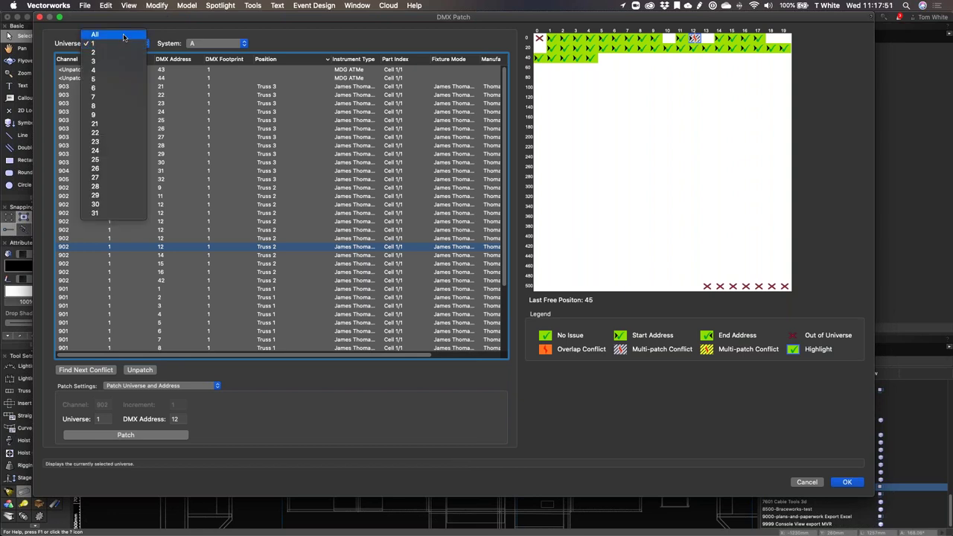
click(94, 34)
click(69, 371)
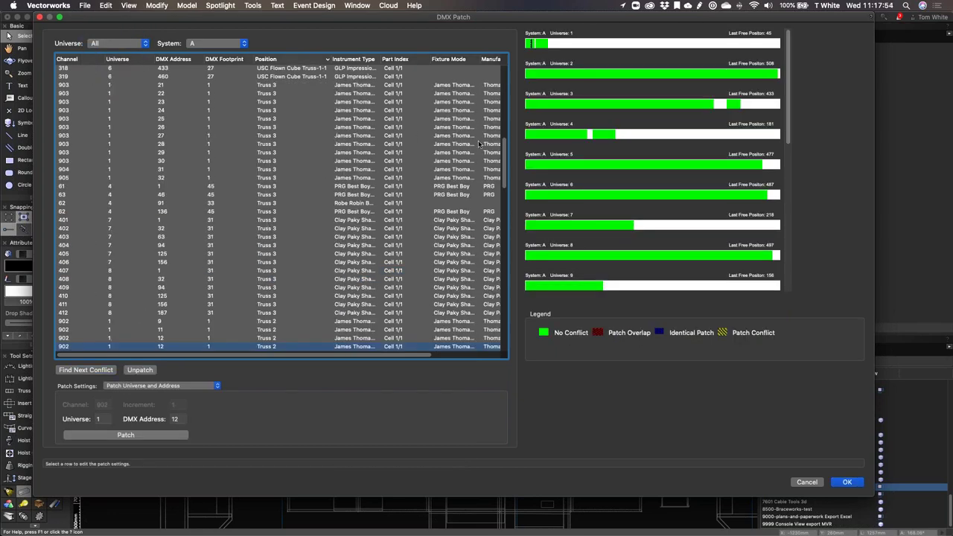
scroll(495, 259, down, 10)
scroll(488, 257, down, 8)
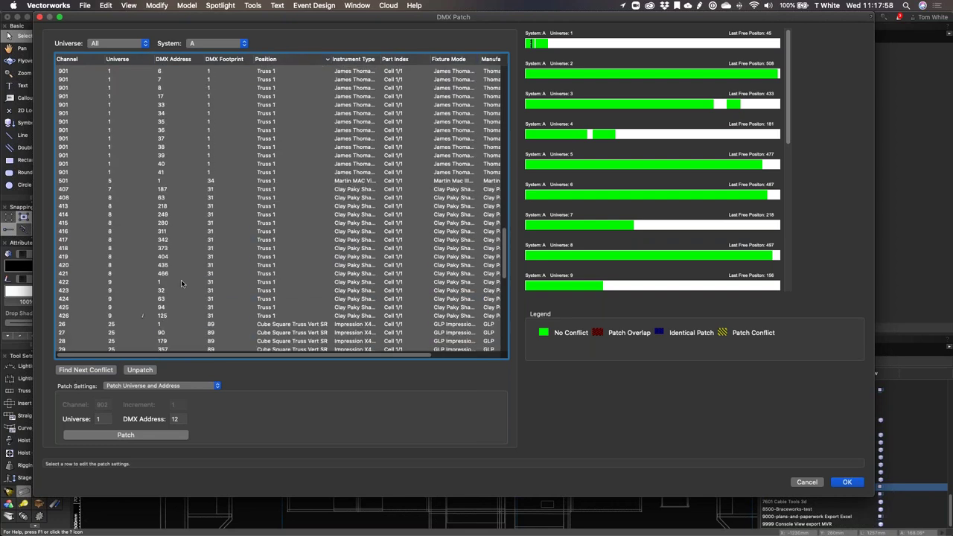
click(82, 371)
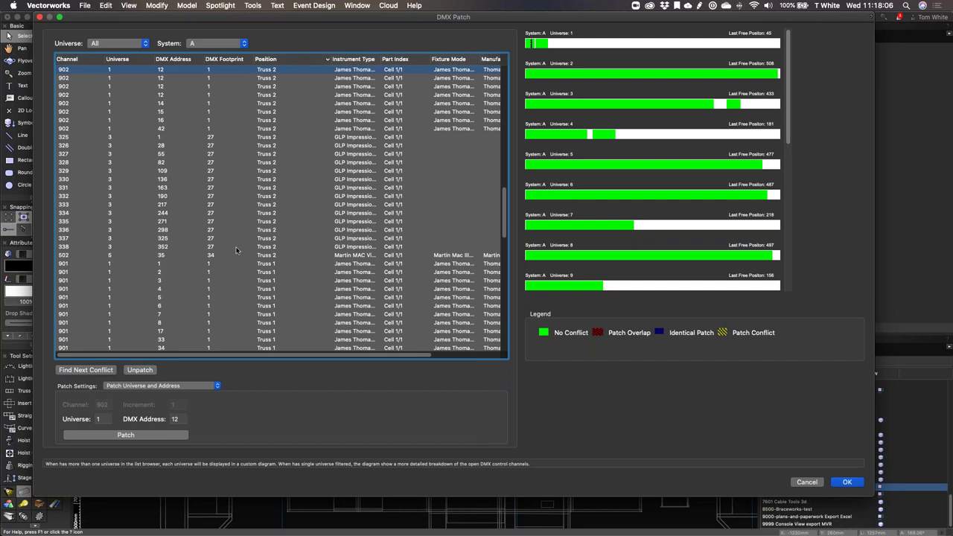
Step: Filter the patch list to show only universe 1's fixtures
click(108, 46)
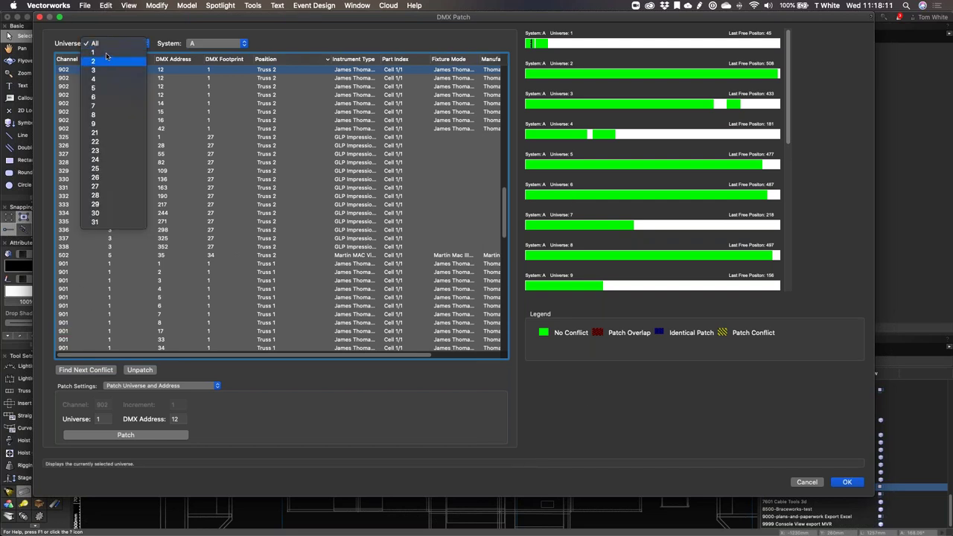
click(106, 44)
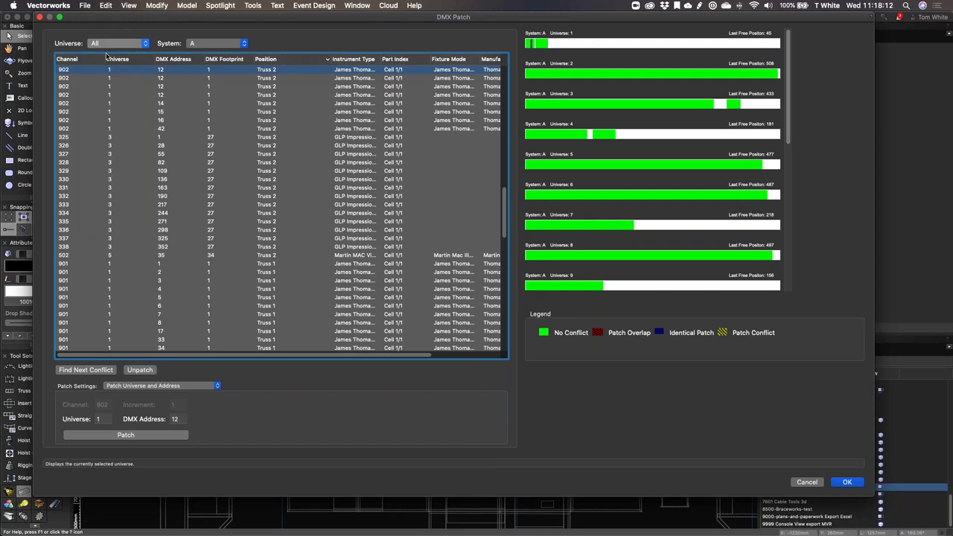
click(108, 43)
click(106, 56)
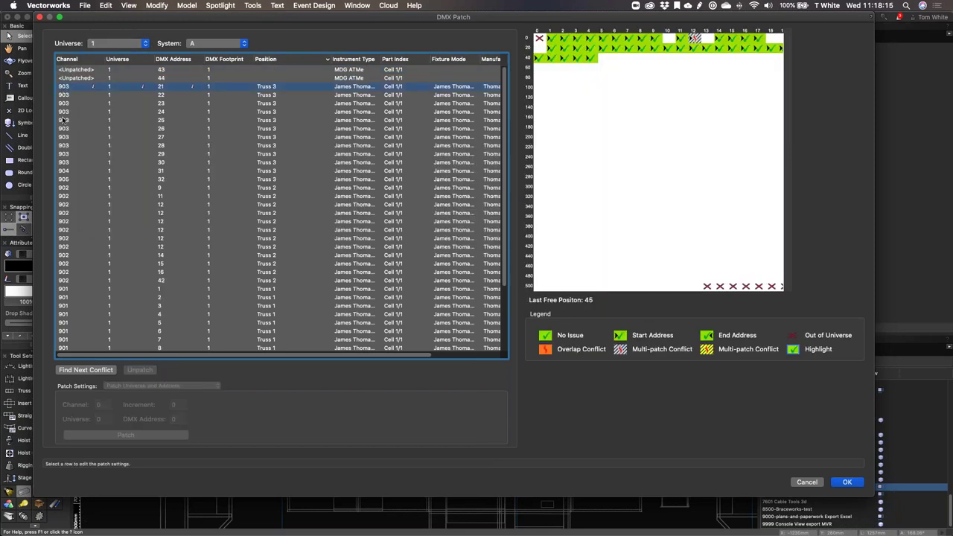
Step: Re-patch the universe 1 fixtures to sequential addresses from DMX 1, universe and address only, and click OK
shift+click(69, 347)
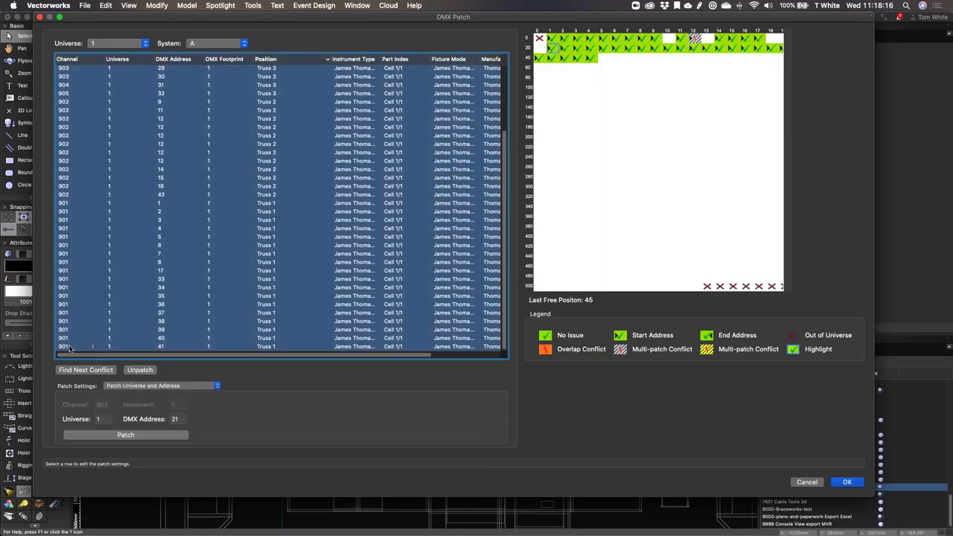
click(146, 386)
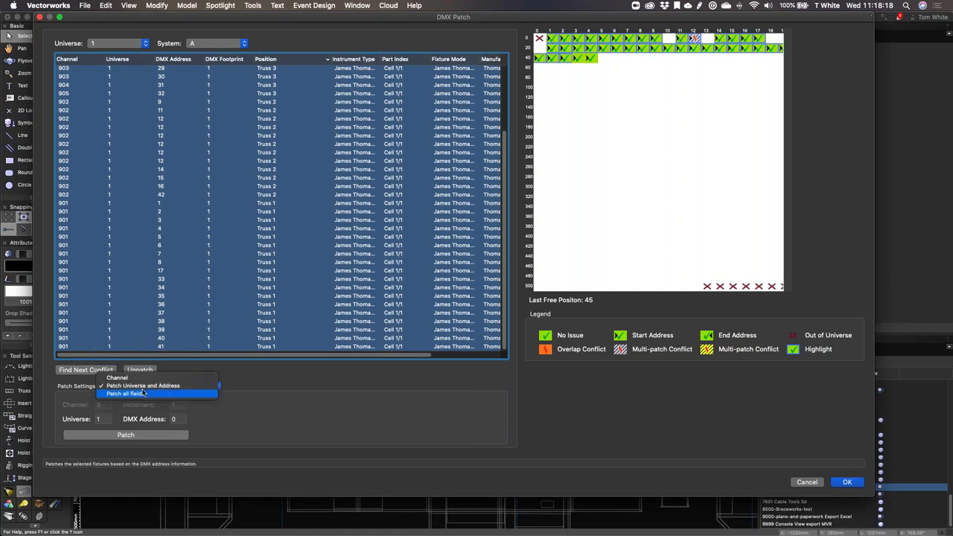
click(145, 385)
double_click(183, 419)
text(1)
click(157, 437)
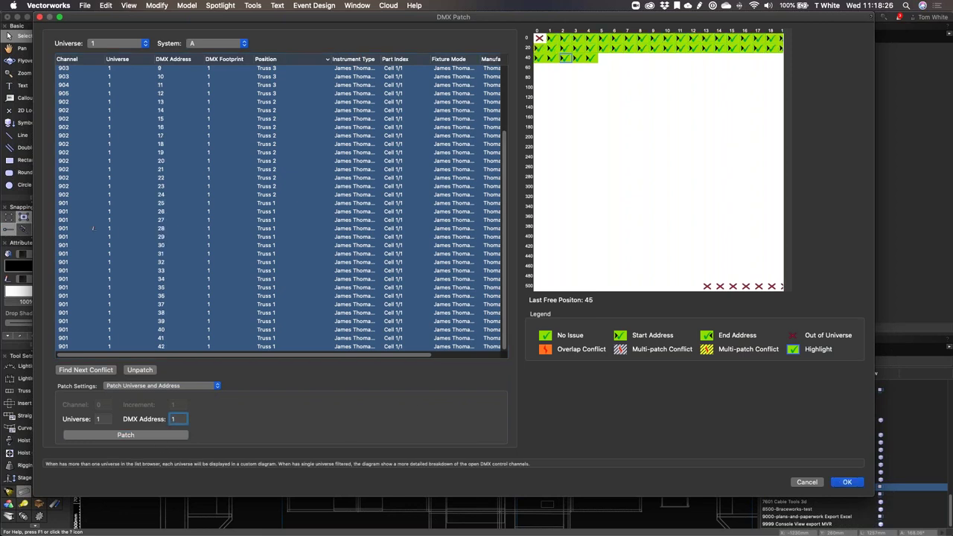
click(849, 483)
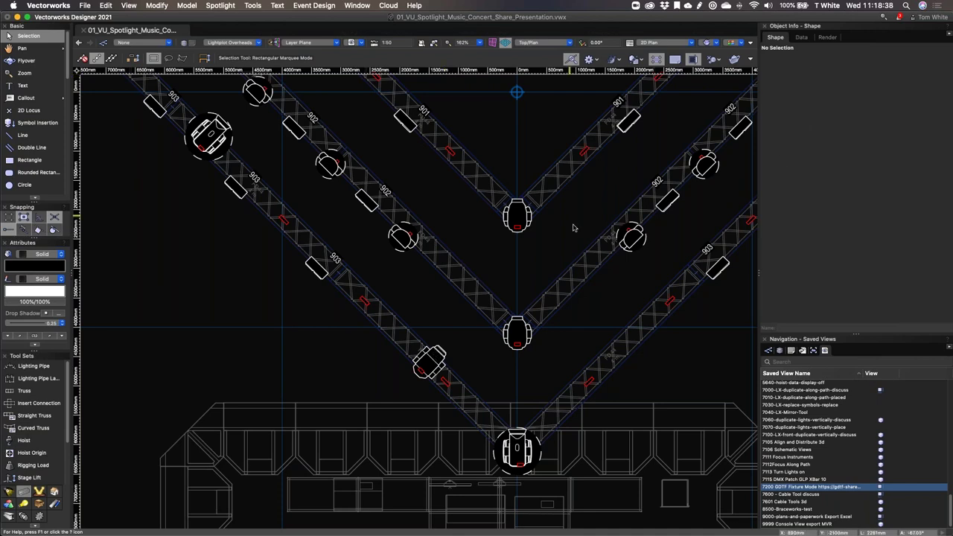
Step: Select the Robe Robin BMFL Spot on the lower-left truss and cancel the Other... fixture mode lookup
click(429, 362)
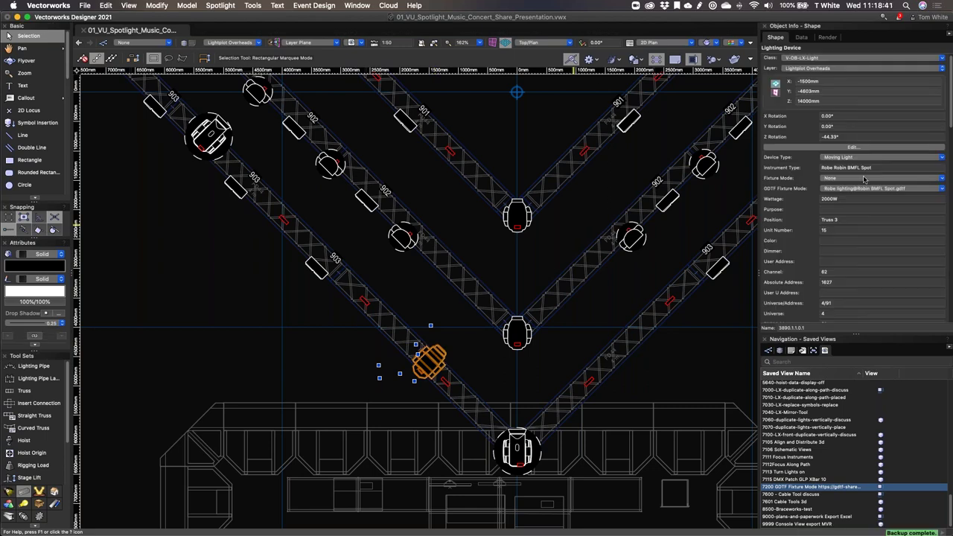
scroll(866, 185, down, 3)
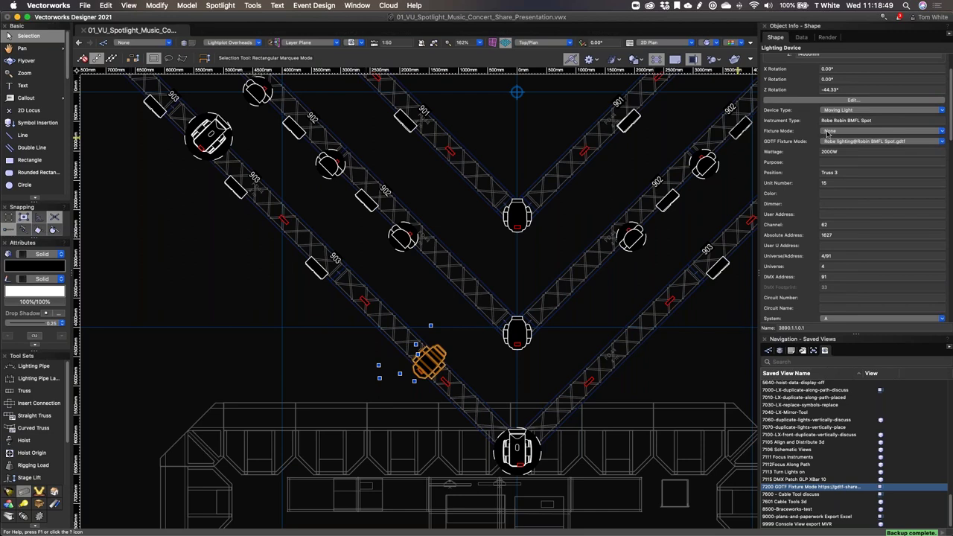
click(828, 132)
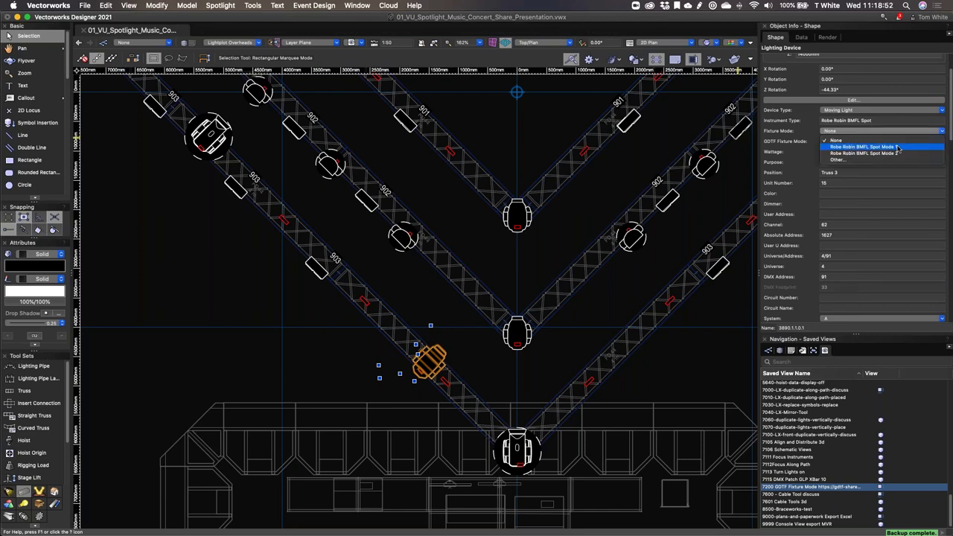
click(898, 148)
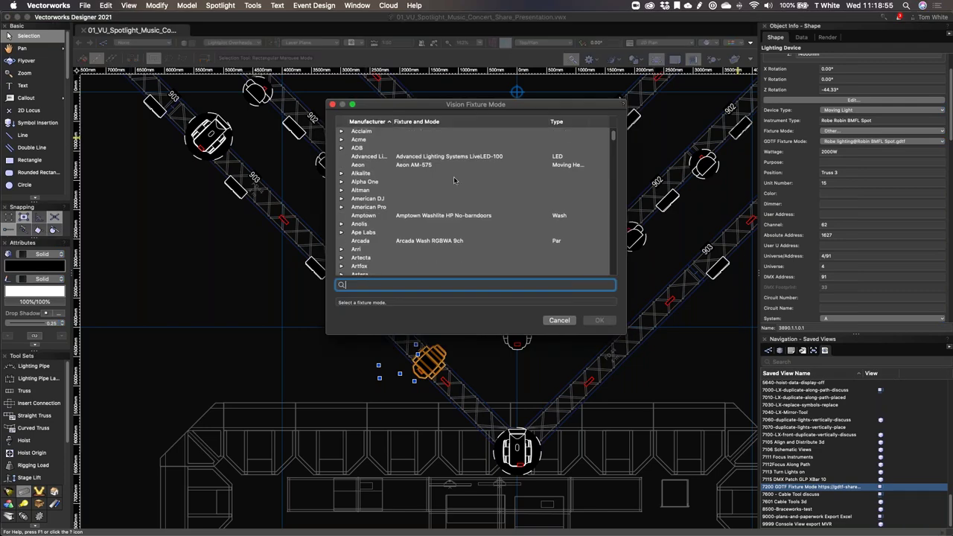
click(559, 321)
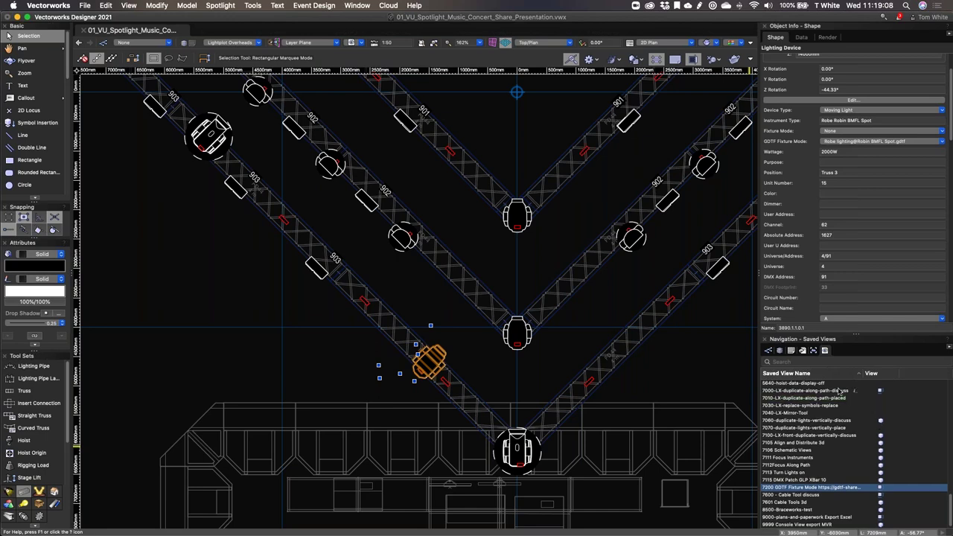
Step: Activate the 5370-Sound Array Tool Populate saved view from the Saved Views list
scroll(840, 390, up, 3)
scroll(877, 419, up, 7)
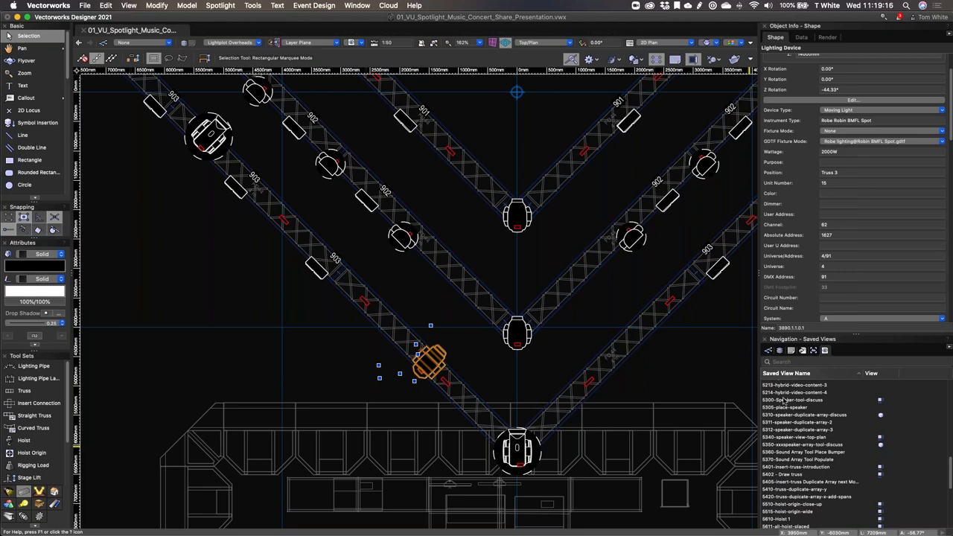
click(827, 459)
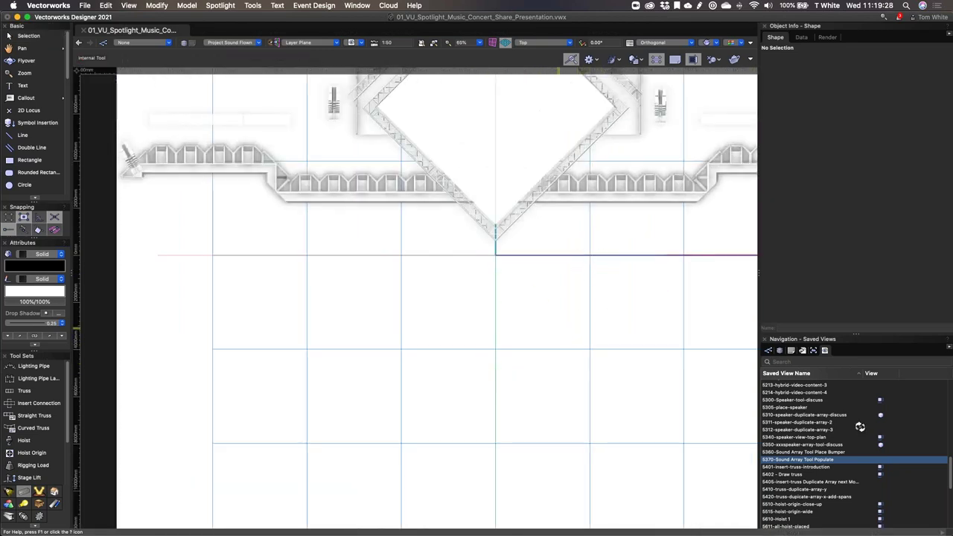
Step: Step through saved views 5350 and 5401, then return to 5370 with the speakers populated
click(881, 445)
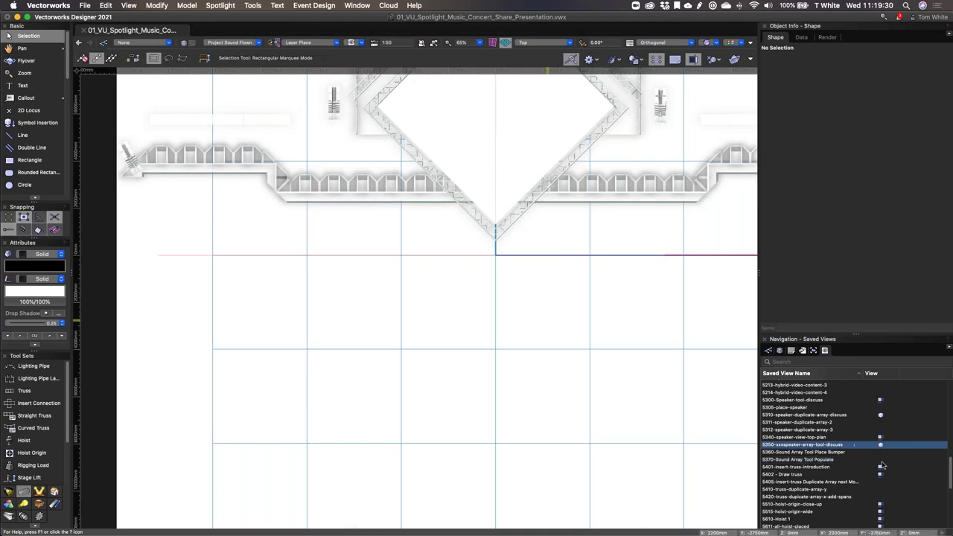
click(880, 467)
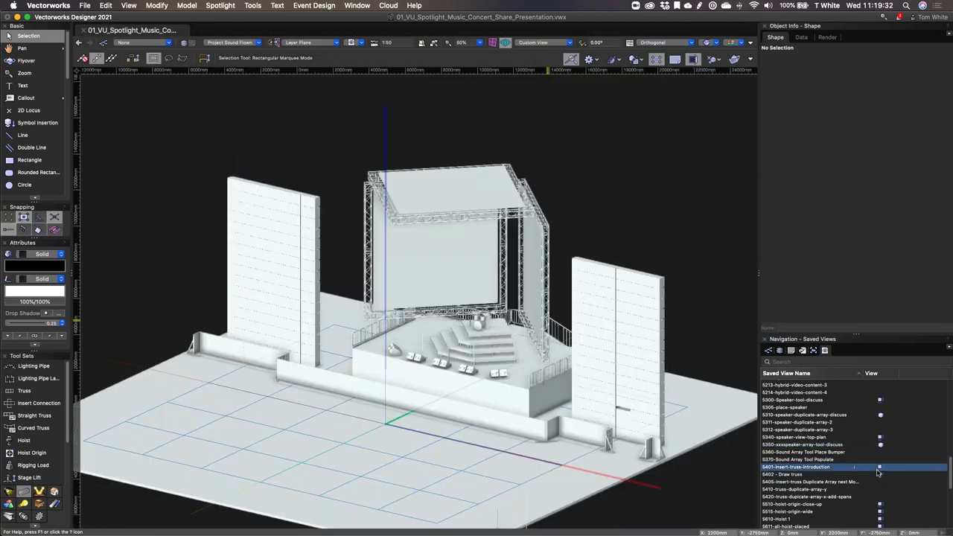
click(878, 459)
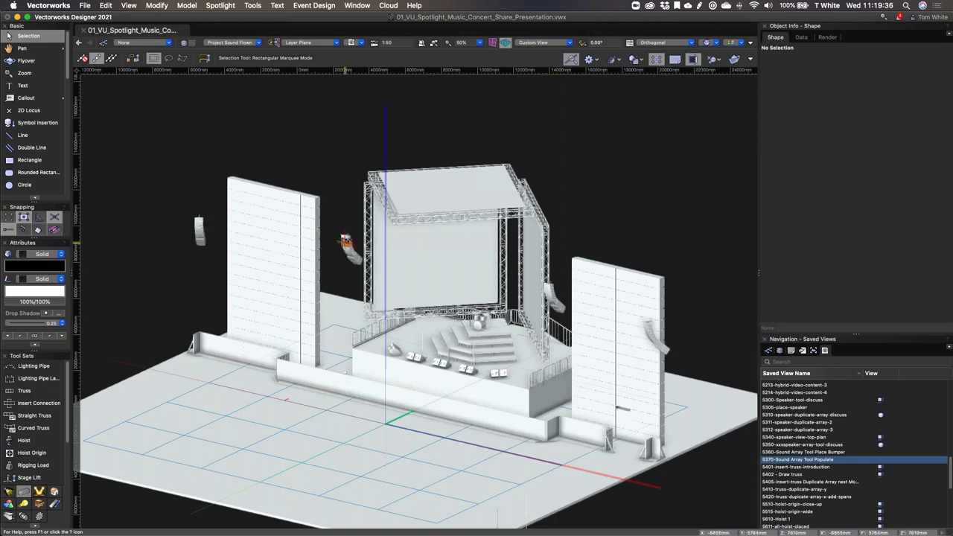
scroll(346, 249, up, 1)
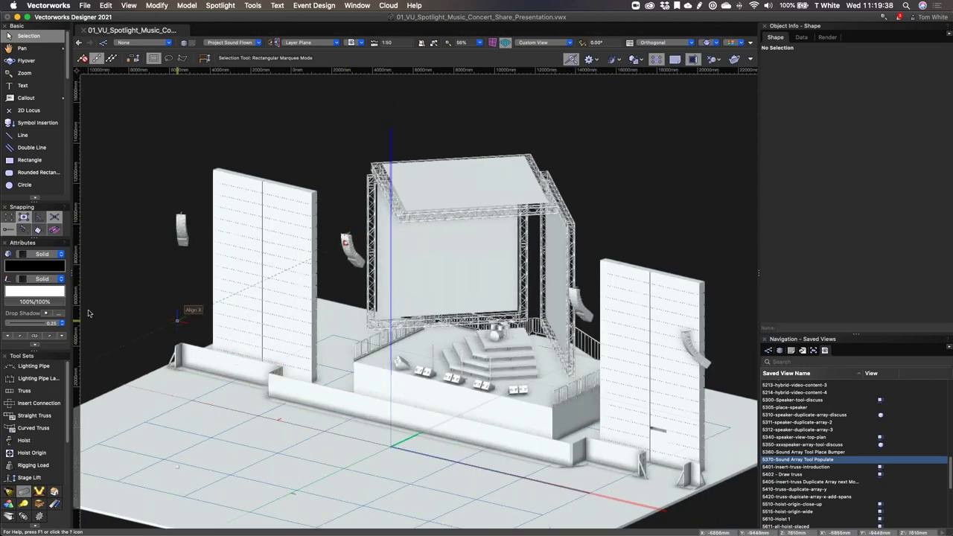
scroll(33, 432, down, 2)
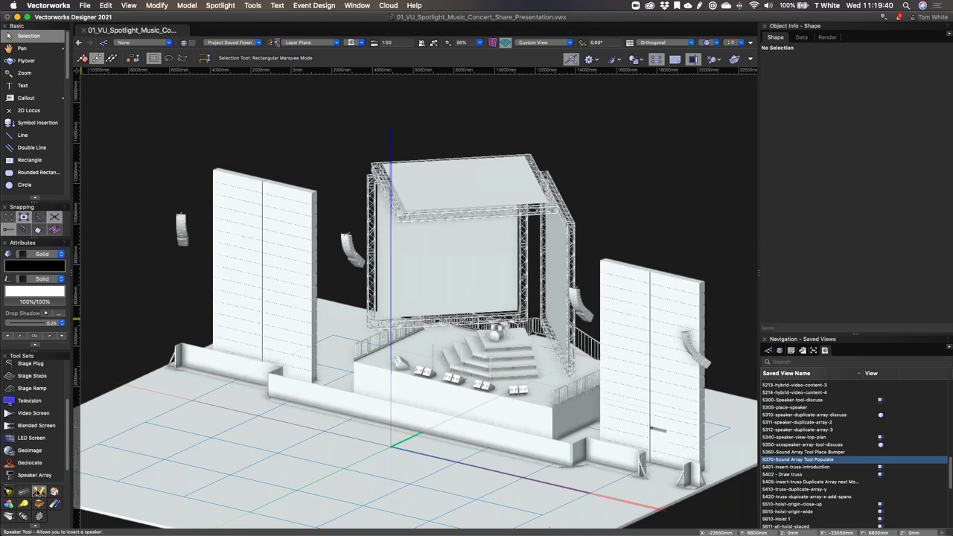
scroll(37, 424, down, 5)
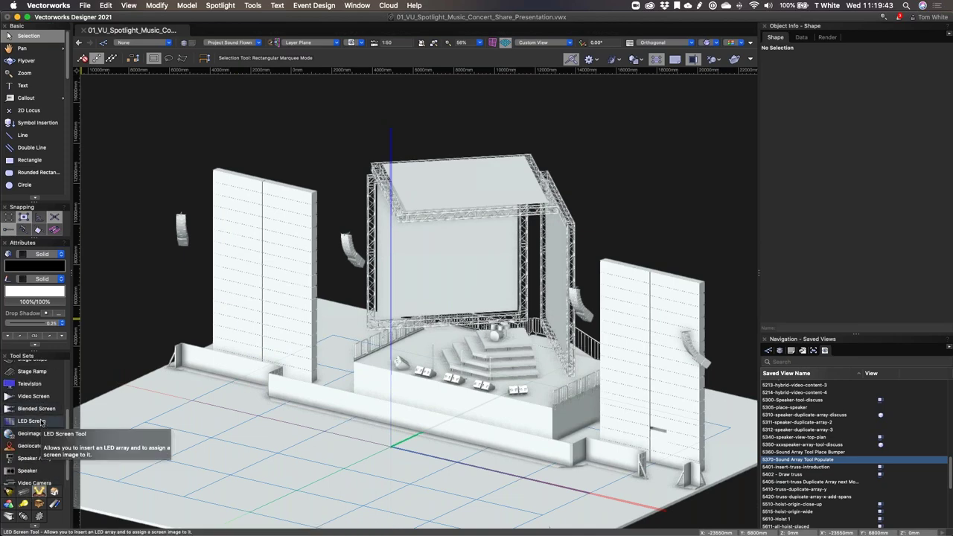
Step: Pick the Speaker tool, set Insert by Symbol mode, and open the Speaker Symbol library
click(31, 471)
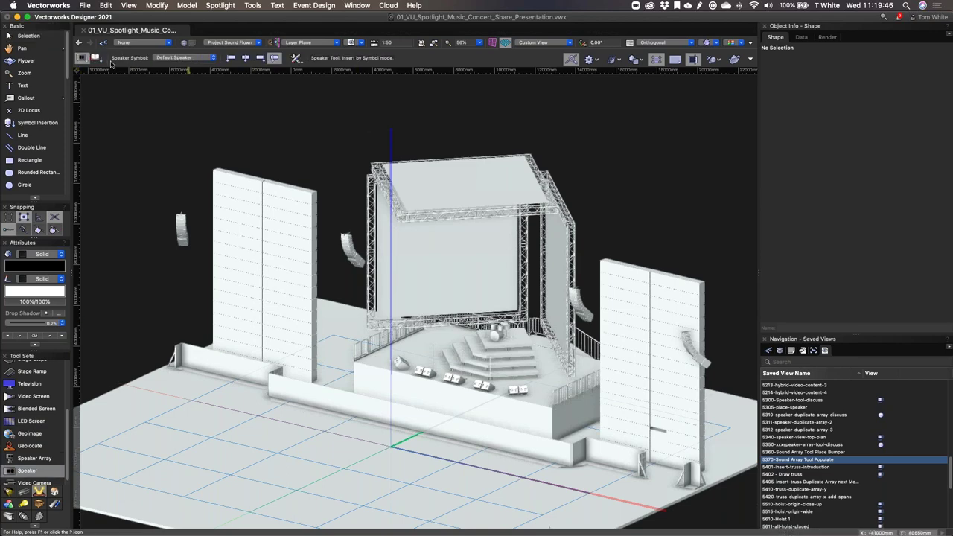
click(96, 58)
click(173, 58)
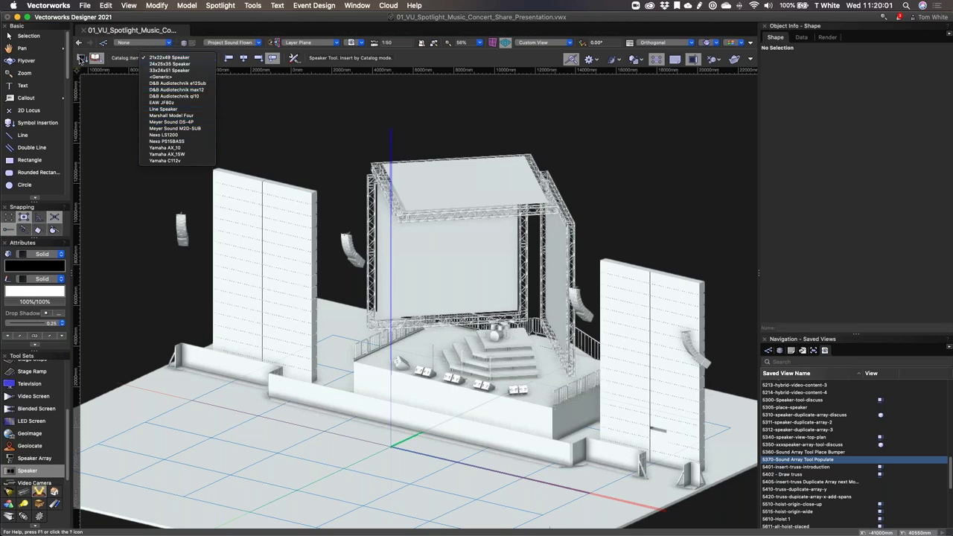
click(80, 59)
click(80, 58)
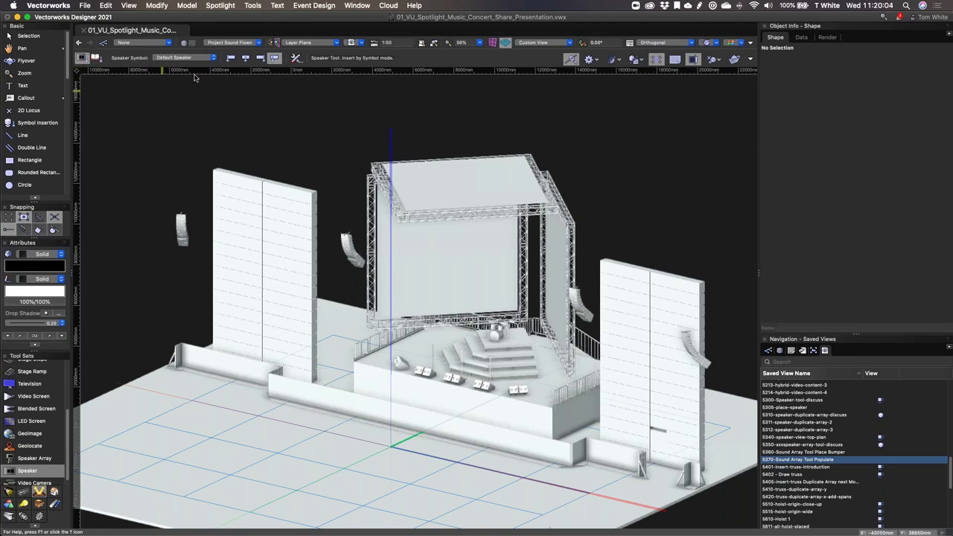
click(159, 59)
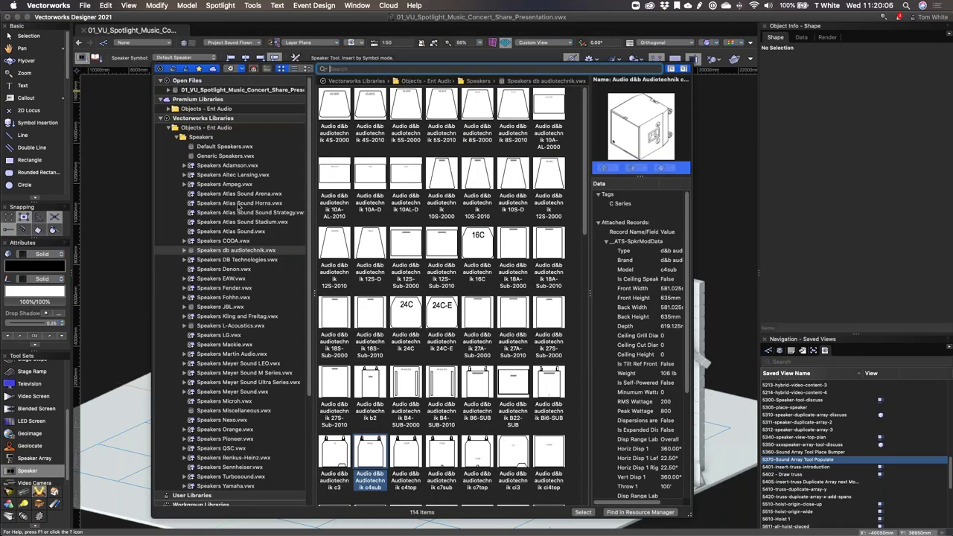
Step: Browse the L-Acoustics, Kling and Freitag, and JBL libraries, preview JBL M-Patch 2, then close the selector
scroll(238, 256, down, 2)
click(210, 298)
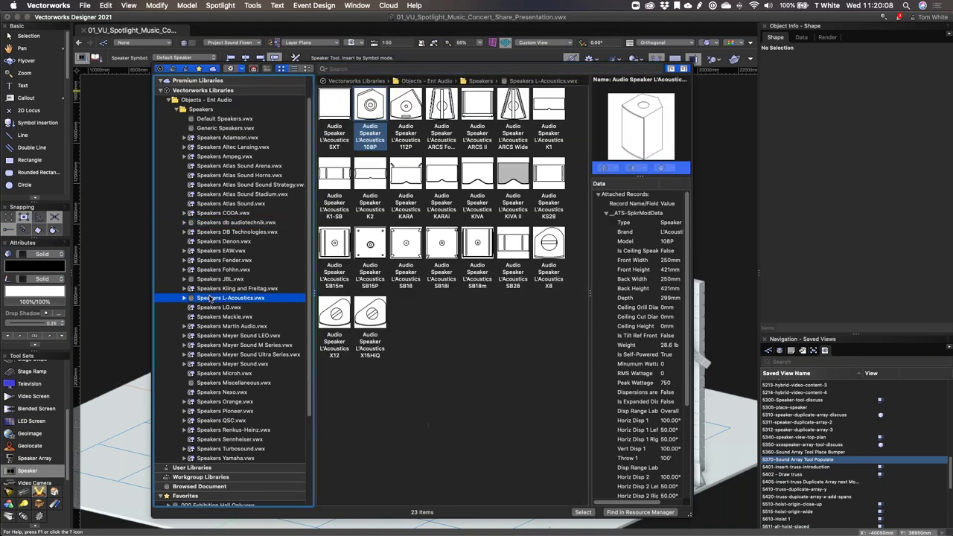
click(212, 288)
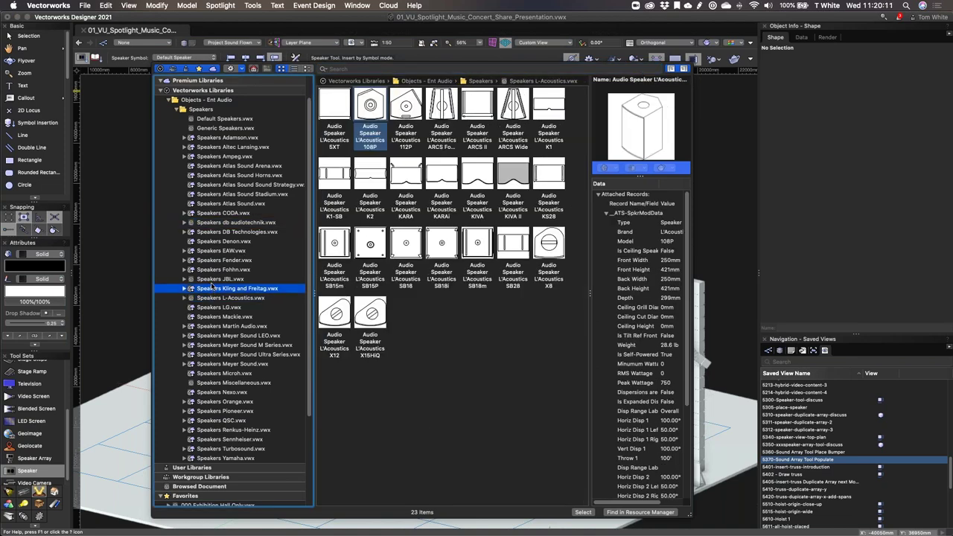
click(213, 279)
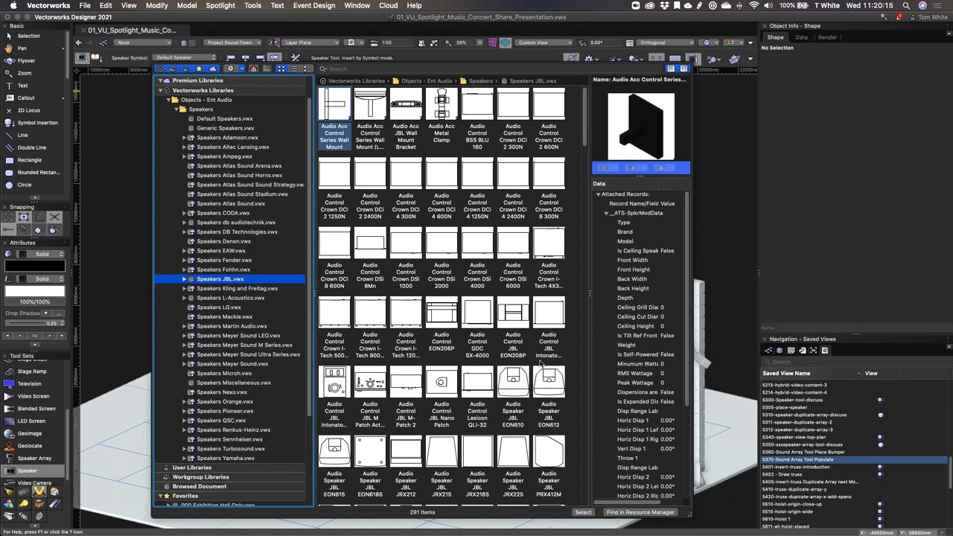
click(412, 388)
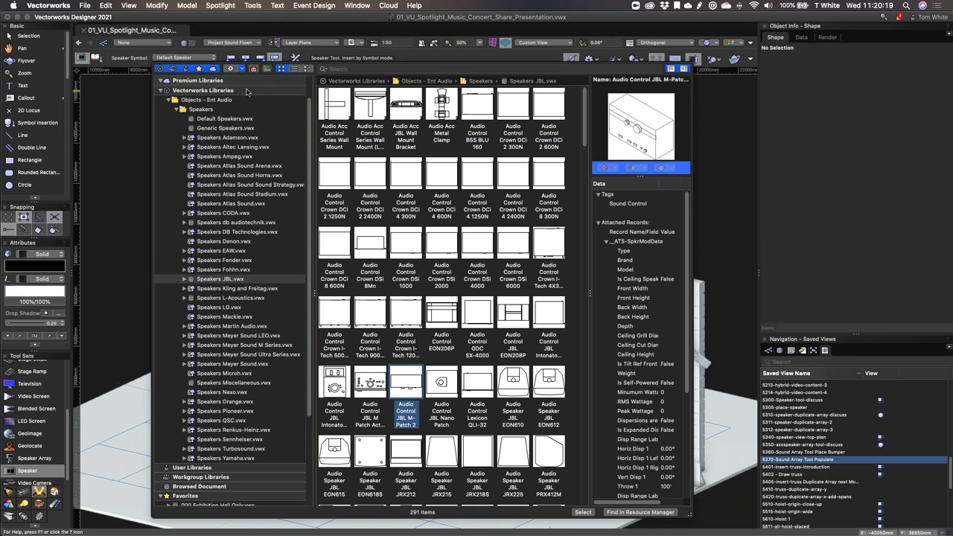
click(141, 87)
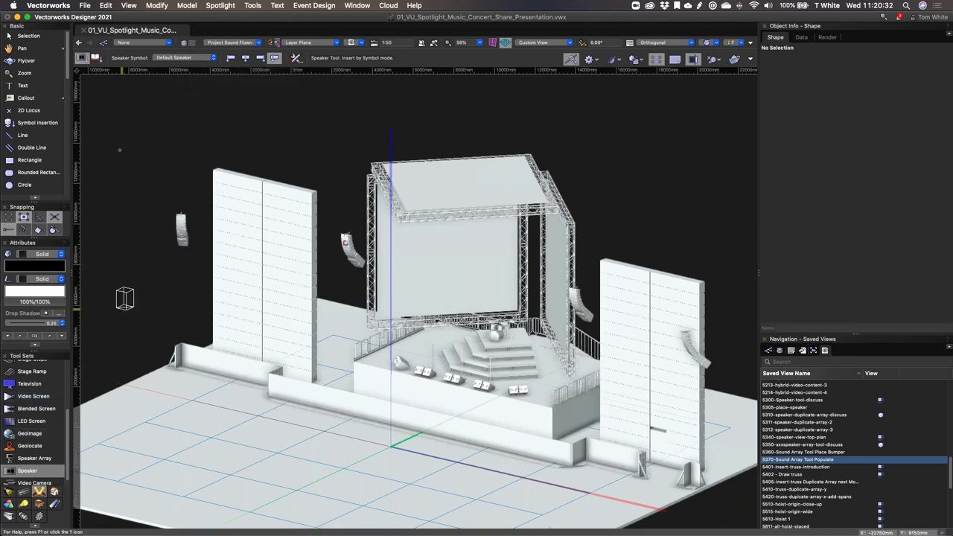
Step: Switch to the Selection tool with X and select the flown line-array speaker
key(x)
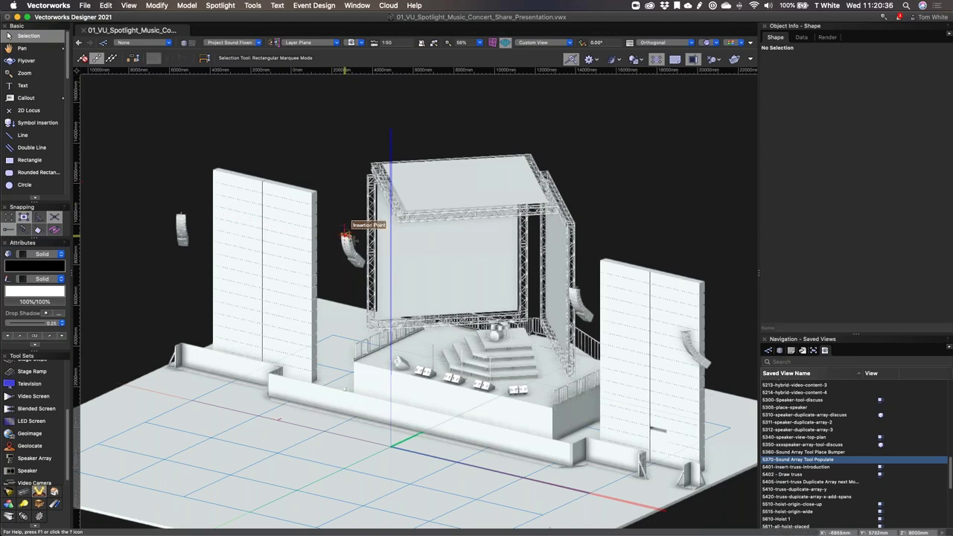
click(351, 246)
scroll(352, 246, up, 3)
Step: Open Configure Array and review the Bumper, Speaker A, T-Sub and e12Sub speaker settings
click(816, 181)
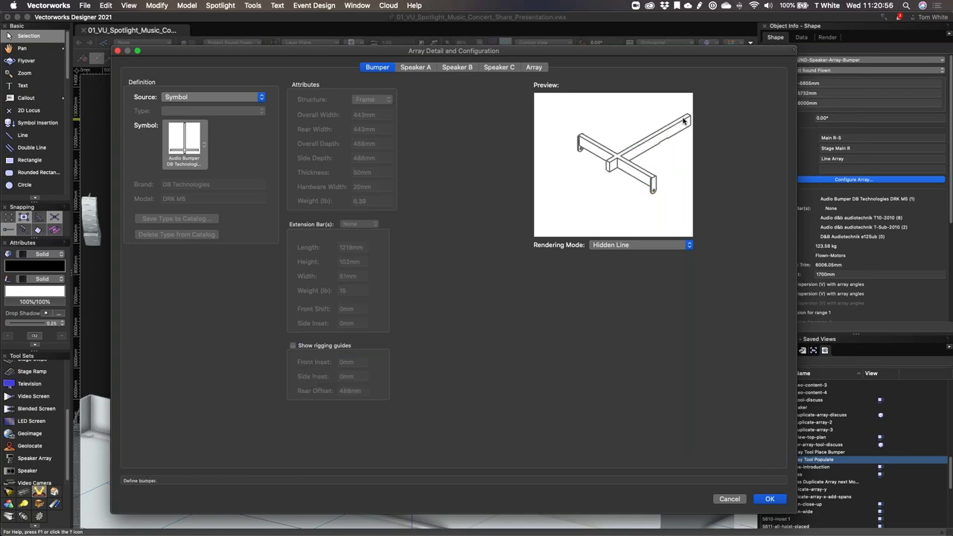
click(415, 67)
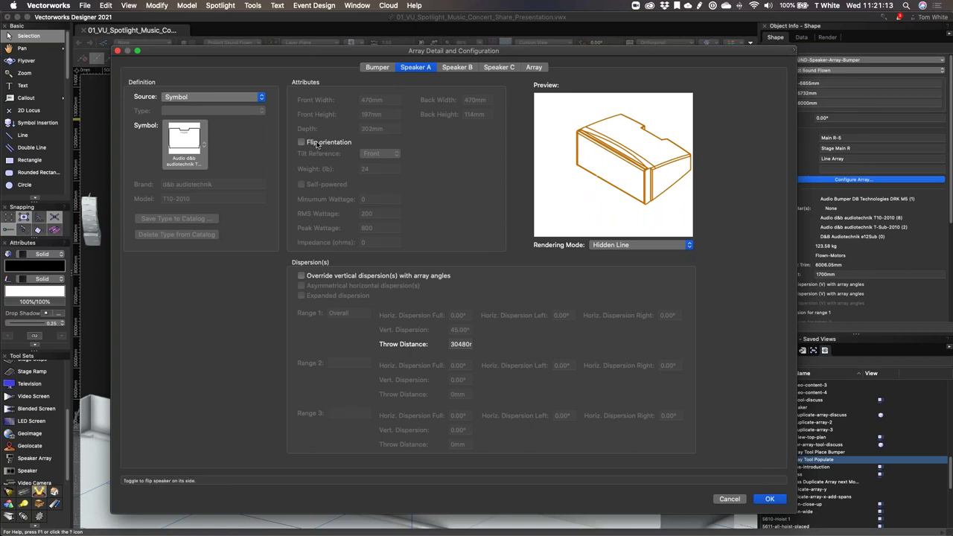
click(319, 145)
click(322, 147)
click(463, 68)
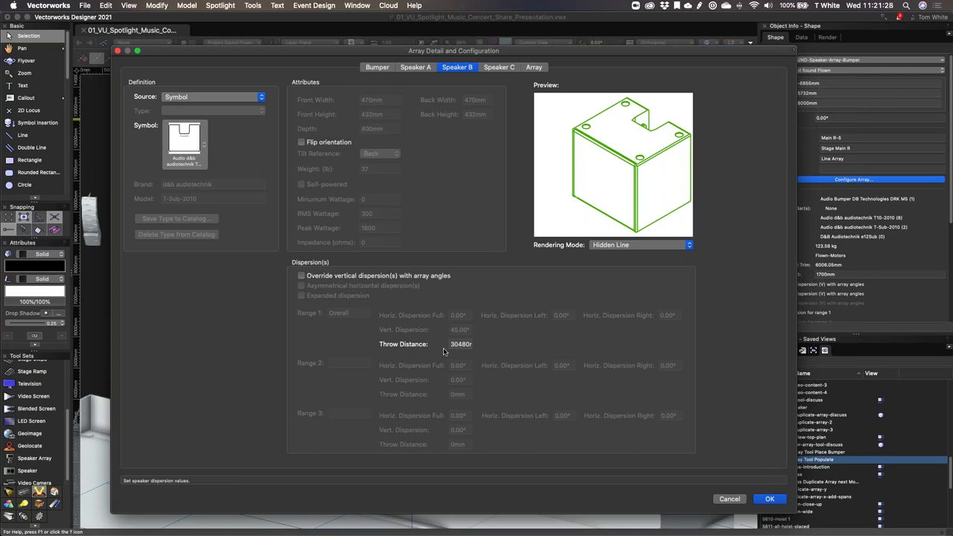
click(497, 67)
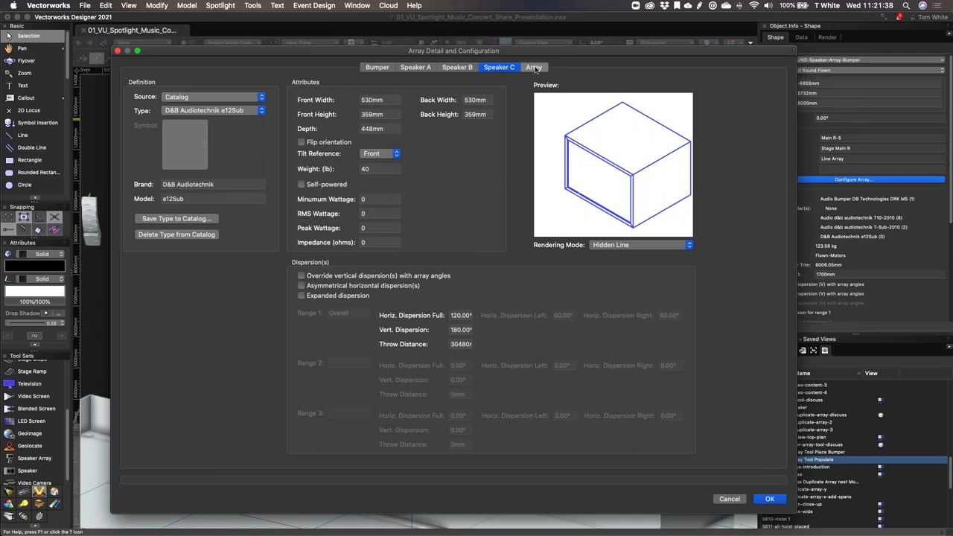
Step: Review the Array tab's speaker list, select the seventh speaker, and cancel the dialog
click(534, 67)
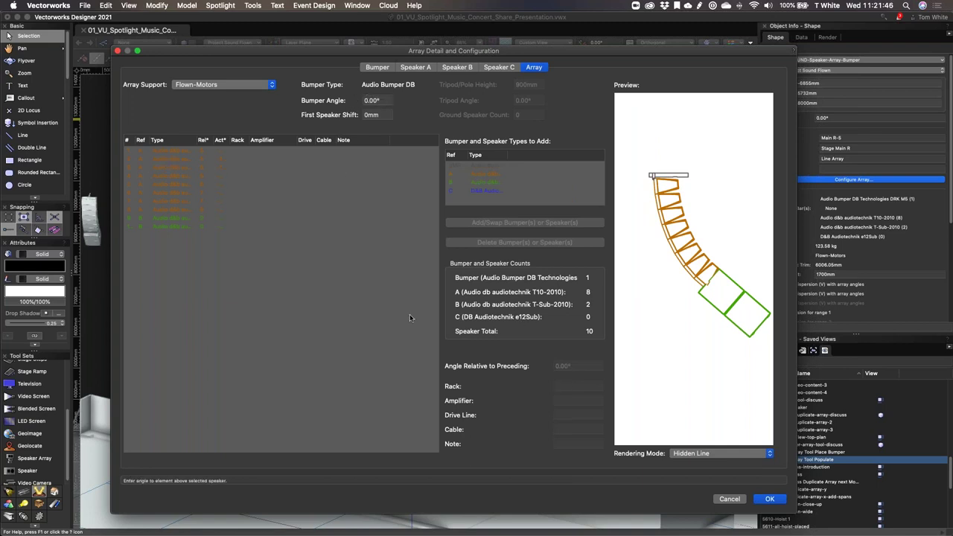
click(164, 200)
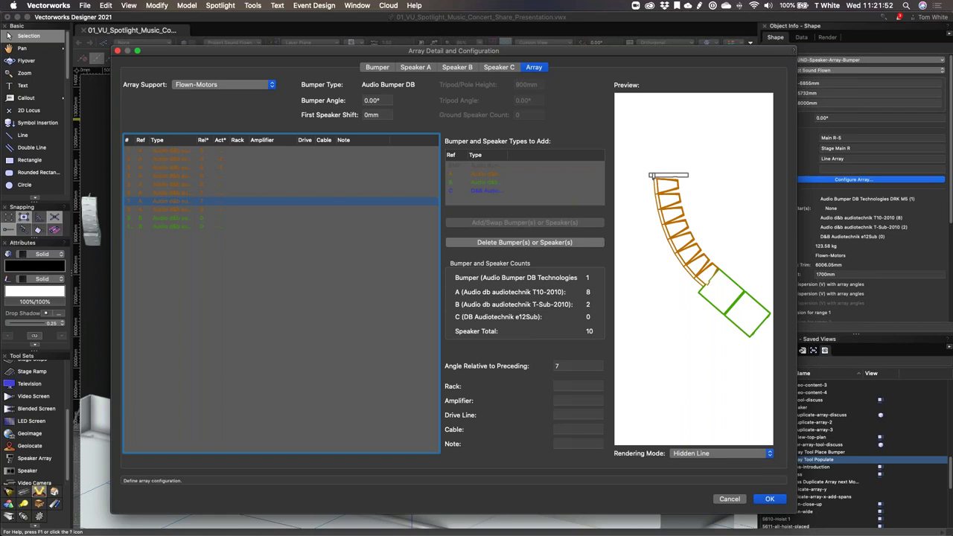
click(738, 500)
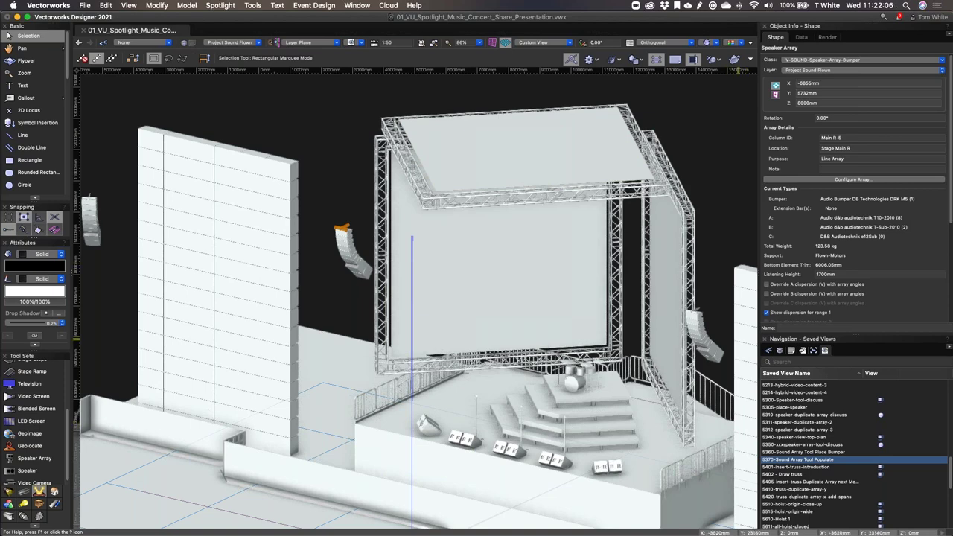
Step: Restore the 5621-bridle-tool-demo saved view from the Saved Views list
scroll(786, 480, down, 1)
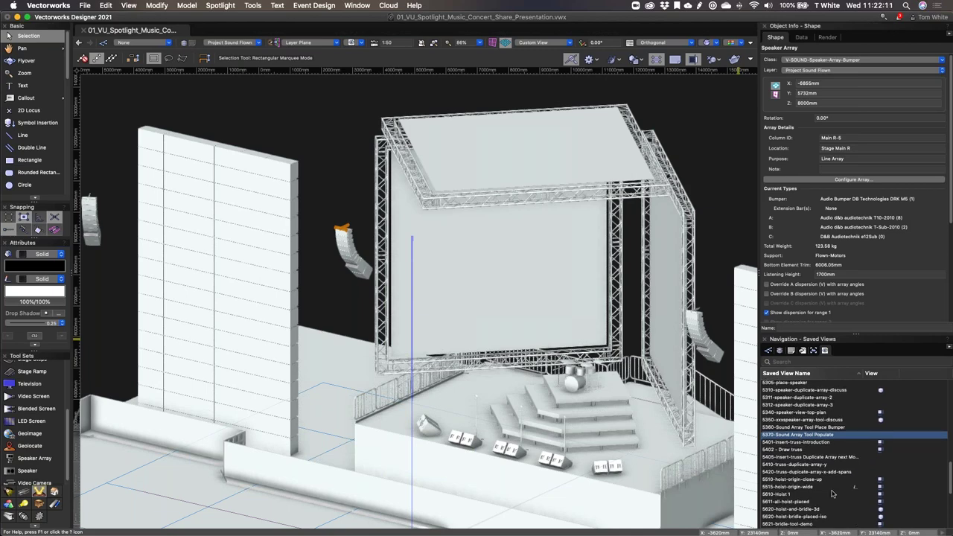
click(793, 524)
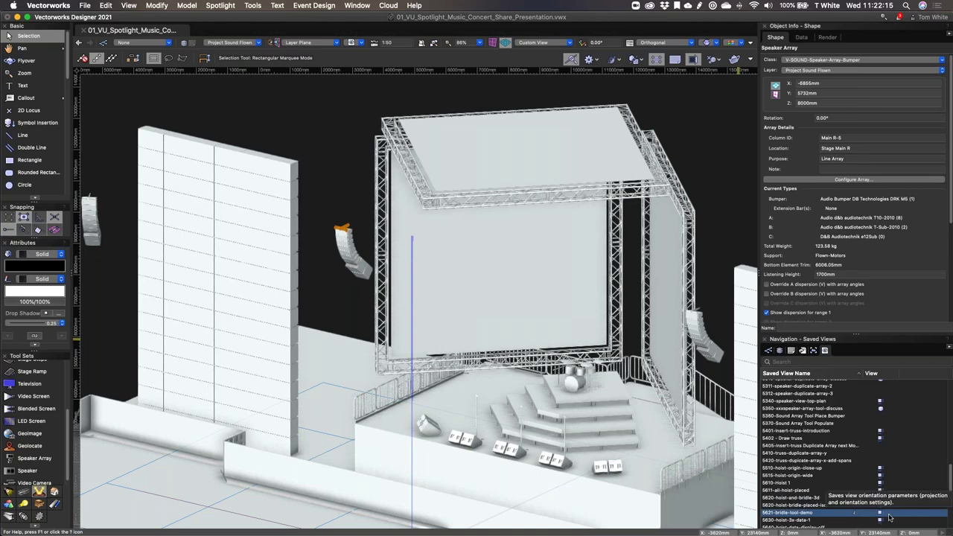
double_click(888, 513)
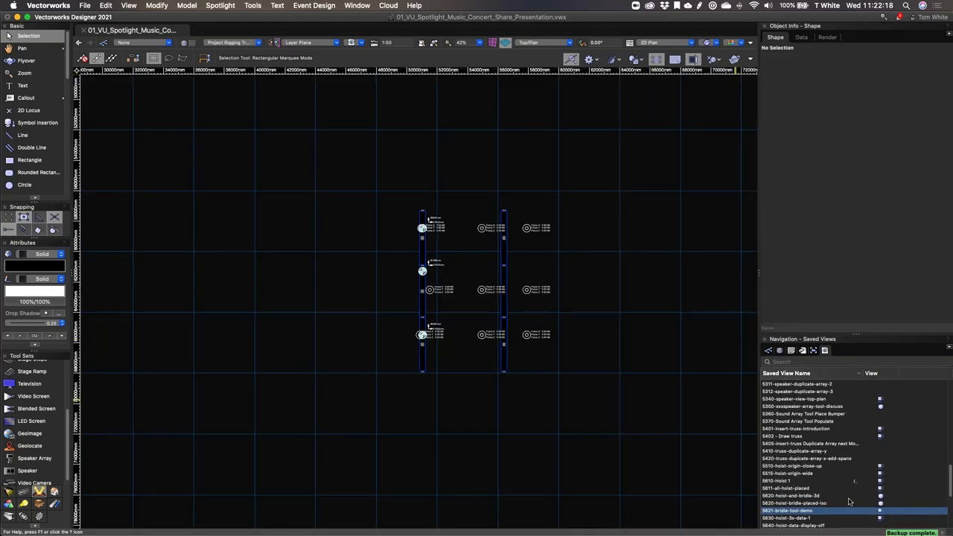
Step: Select the middle hoist on the left truss and review its settings in Object Info
click(422, 269)
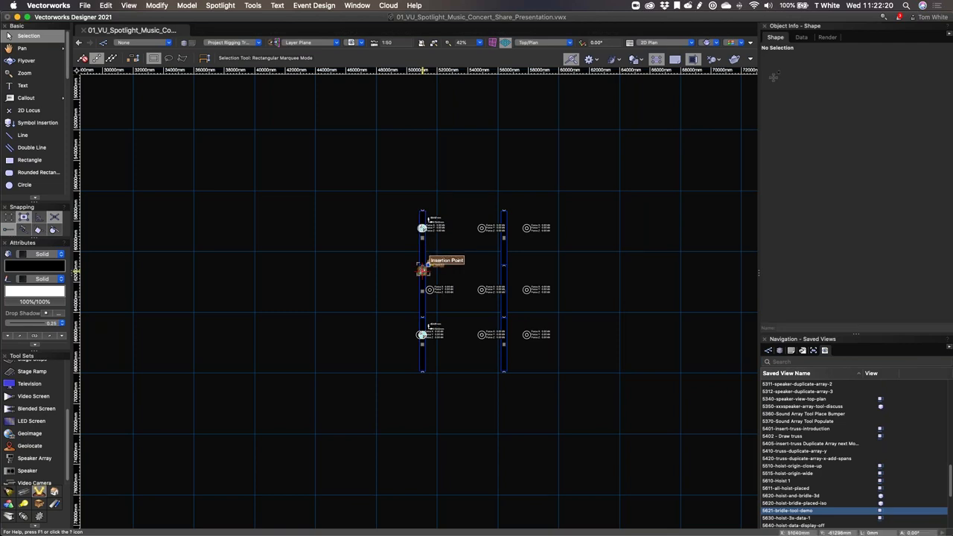
scroll(854, 243, down, 5)
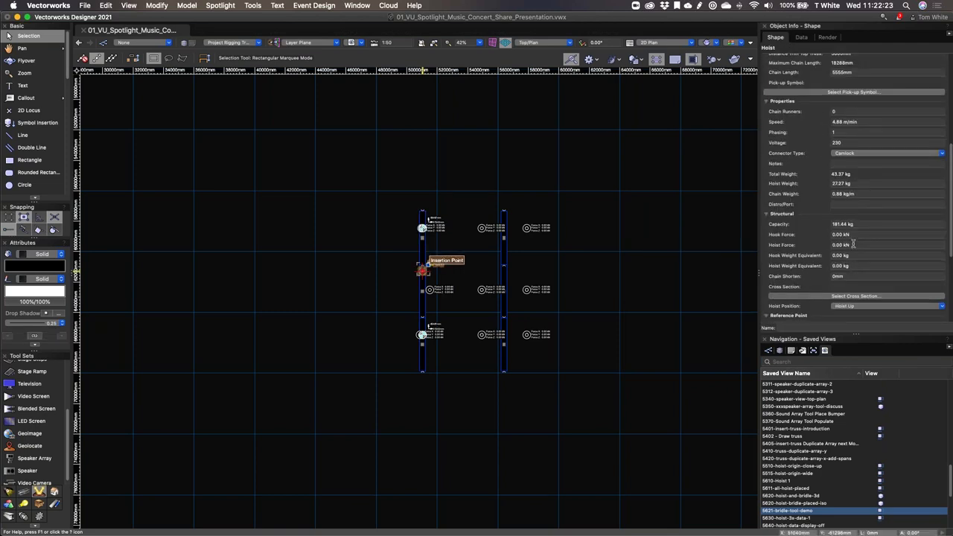
scroll(853, 244, down, 2)
scroll(854, 244, down, 8)
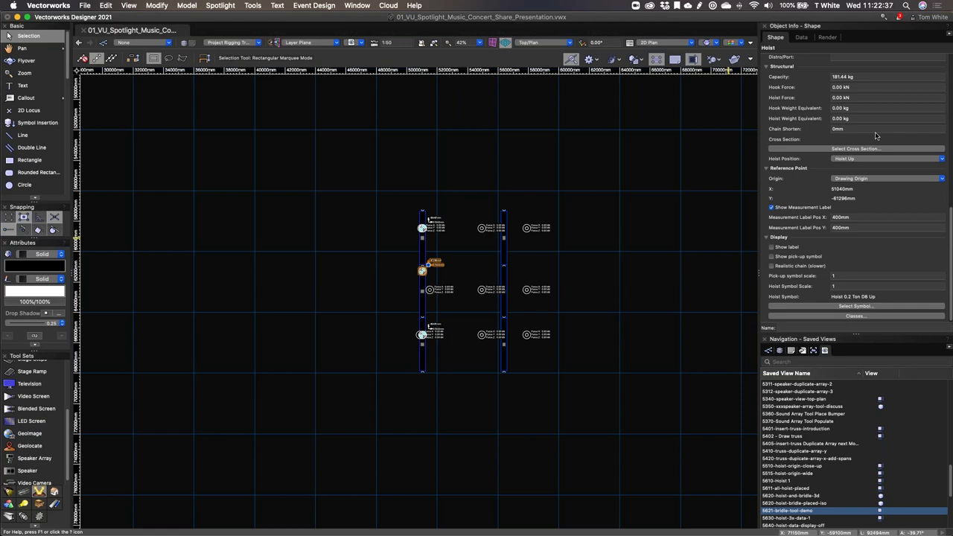
scroll(875, 136, up, 2)
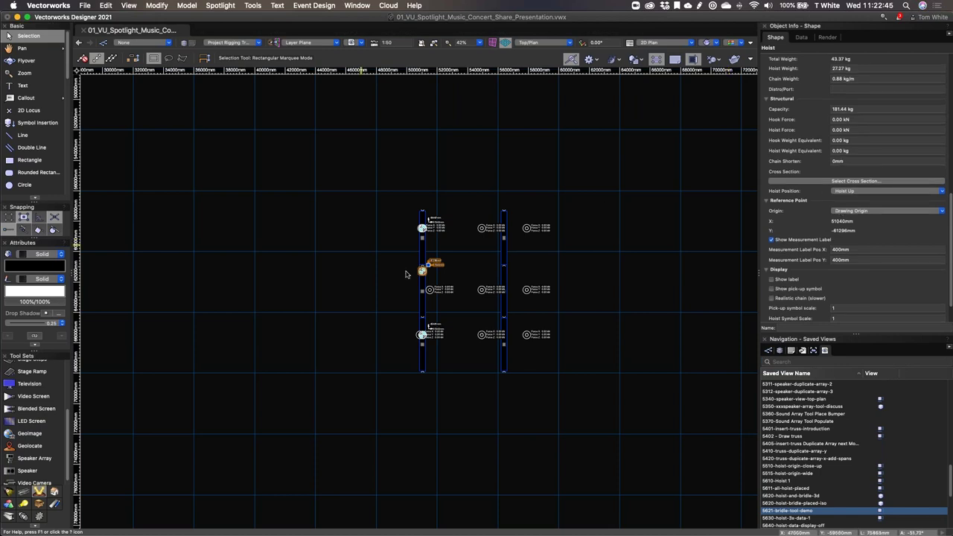
scroll(406, 274, up, 5)
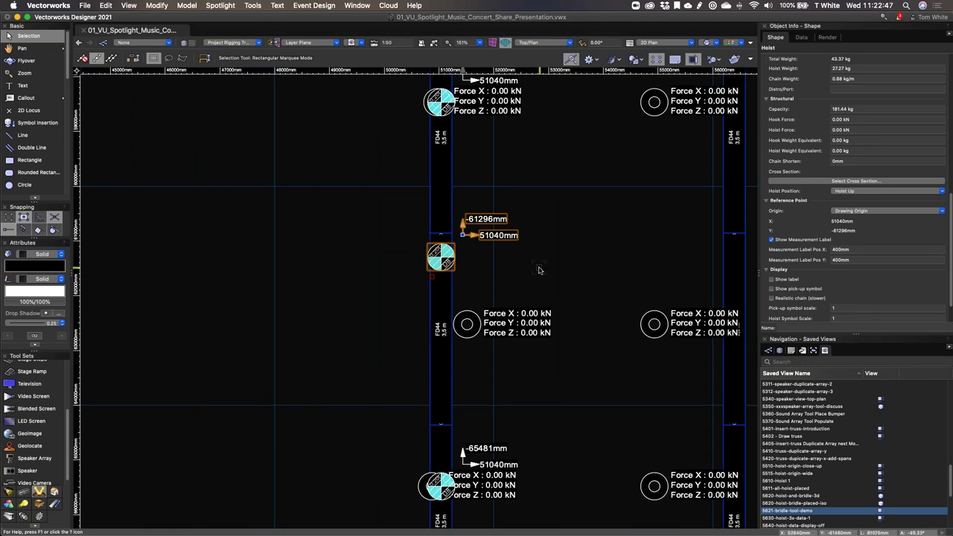
Step: Drag the middle hoist up onto the top rigging point of the left truss
drag(441, 257, 445, 119)
click(439, 102)
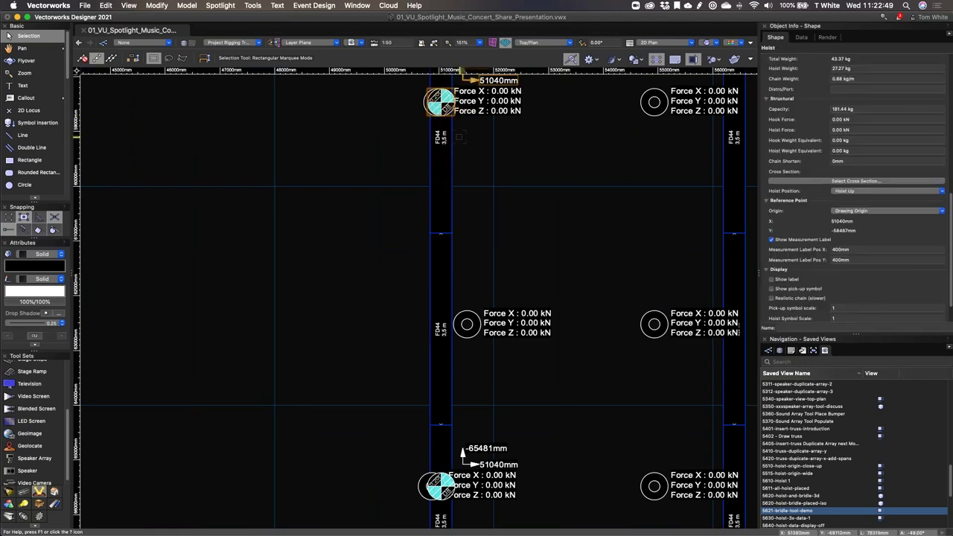
click(511, 228)
scroll(512, 229, down, 1)
scroll(457, 207, down, 2)
scroll(447, 181, down, 3)
key(h)
mouse_move(464, 196)
mouse_down()
mouse_move(404, 195)
mouse_move(440, 221)
mouse_up()
key(x)
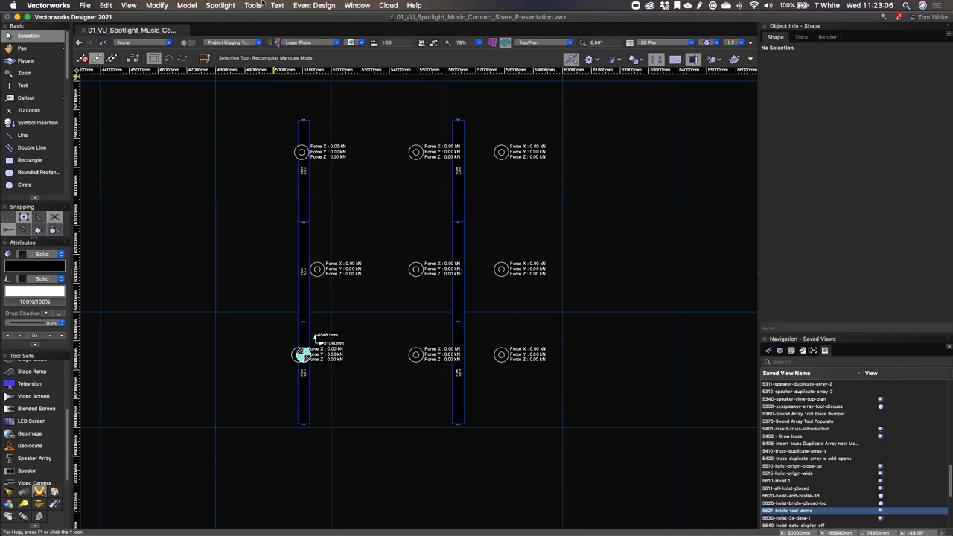
Step: Search Help for 'convert', then run Tools > Utilities > Convert Old Hoists
click(263, 4)
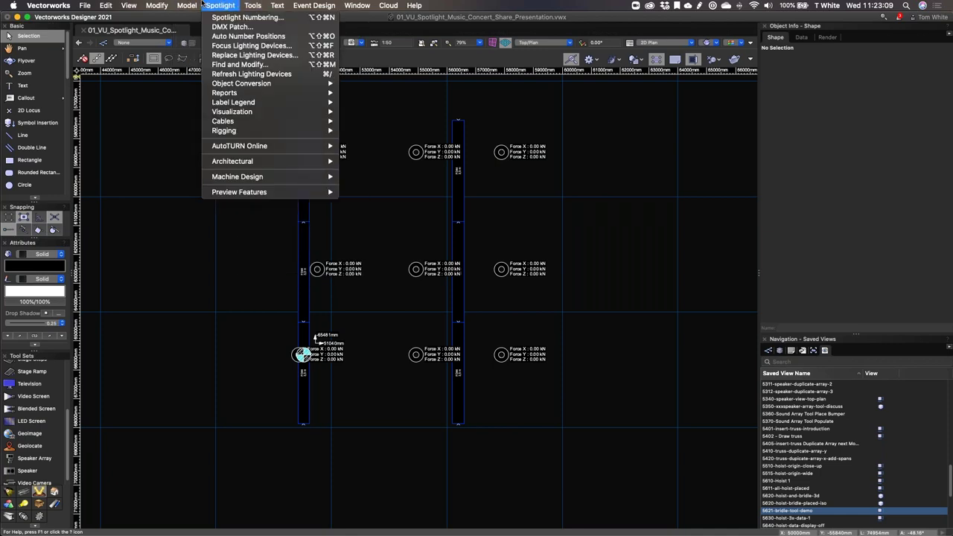
mouse_move(253, 4)
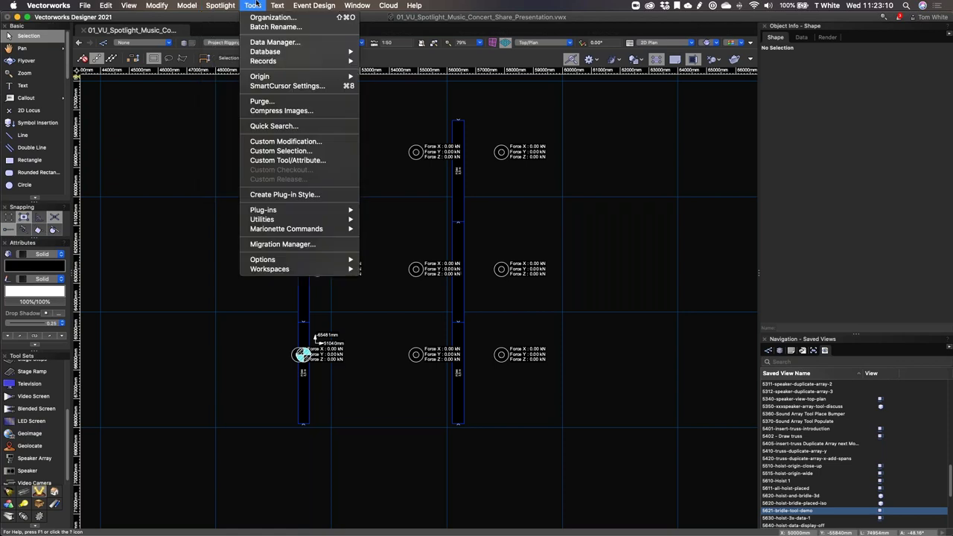
mouse_move(407, 3)
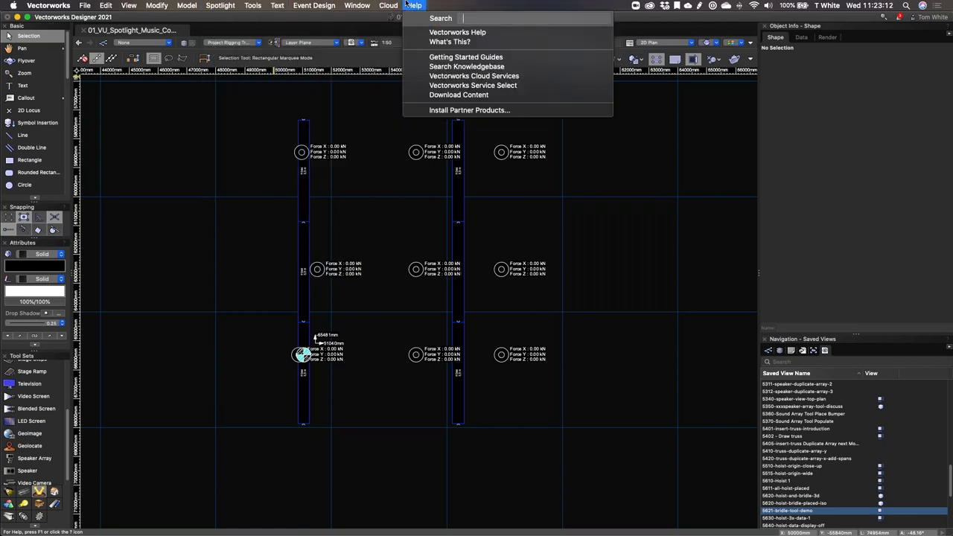
text(convert)
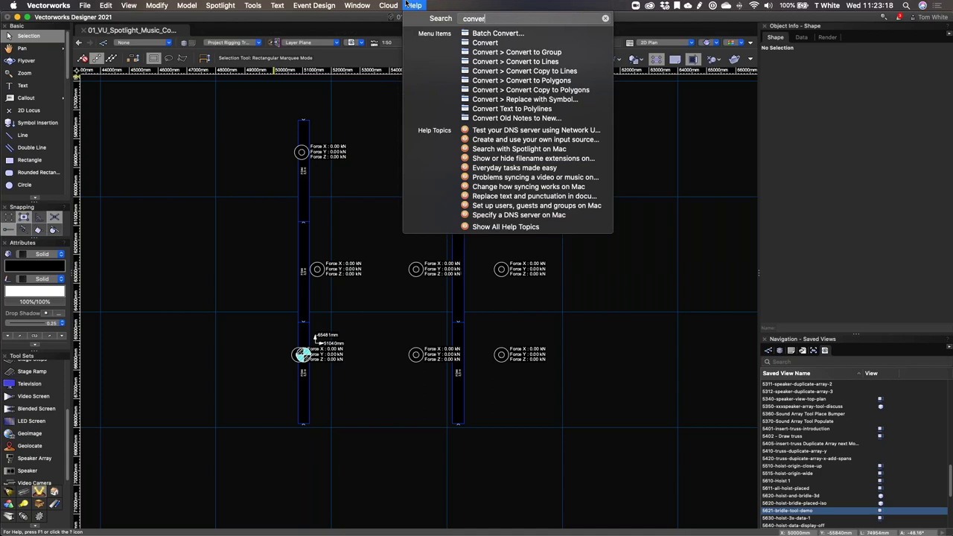
key(BackSpace)
key(BackSpace)
key(BackSpace)
key(BackSpace)
key(BackSpace)
key(BackSpace)
key(BackSpace)
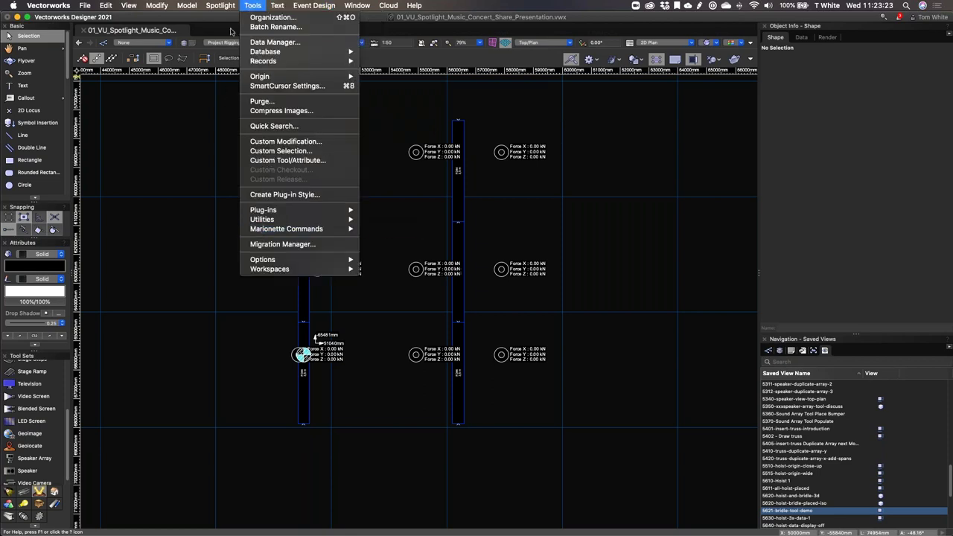
mouse_move(221, 5)
mouse_move(265, 134)
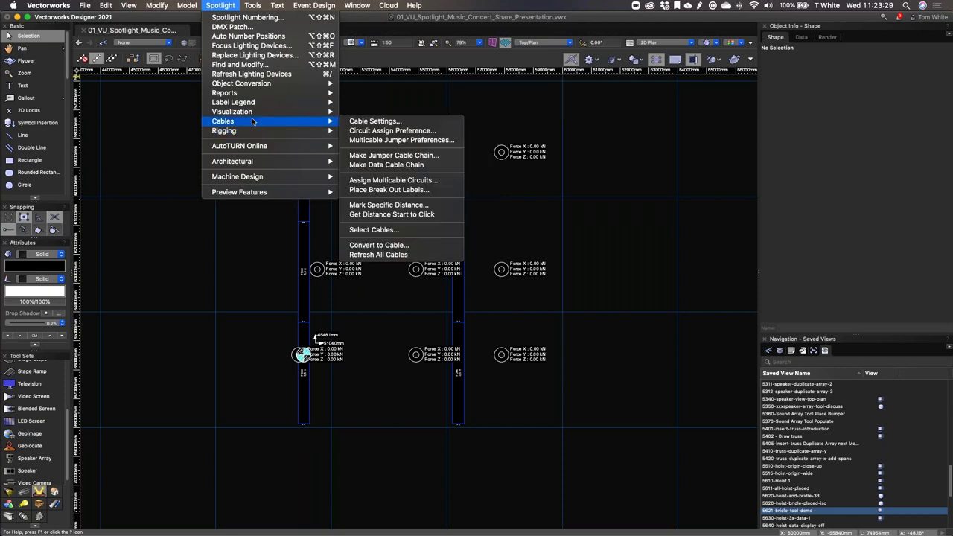
mouse_move(311, 214)
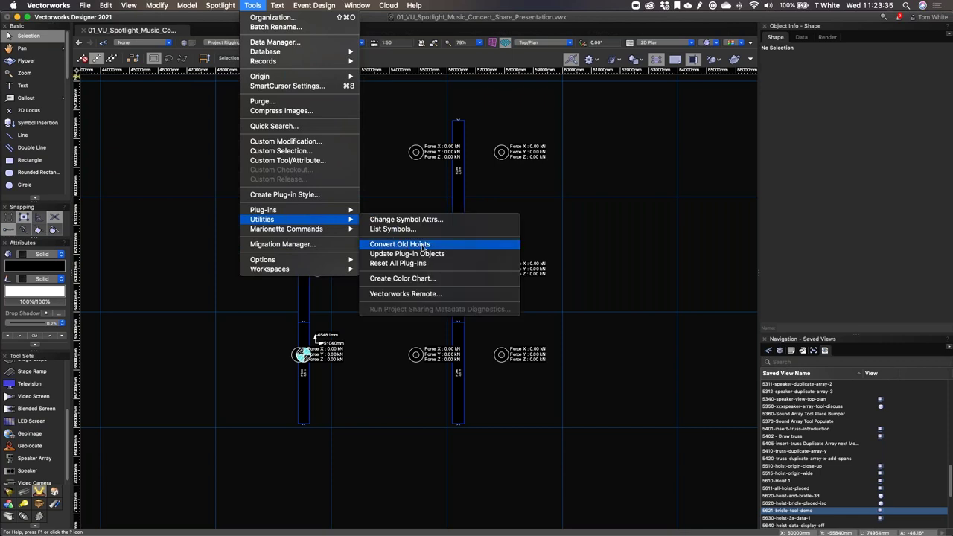
click(465, 250)
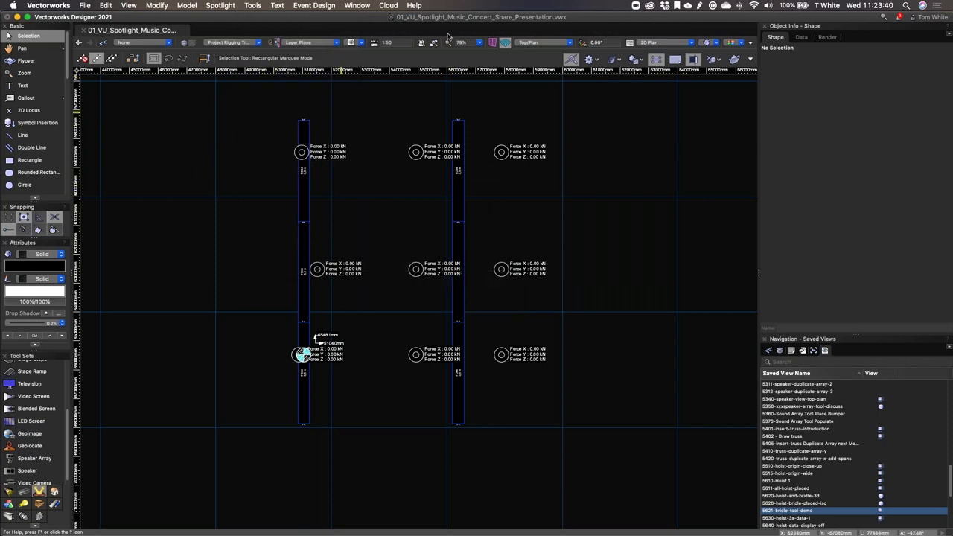
Step: Inspect the hoists, truss and house rigging points in 3D, then return to Top/Plan with nothing selected
click(321, 338)
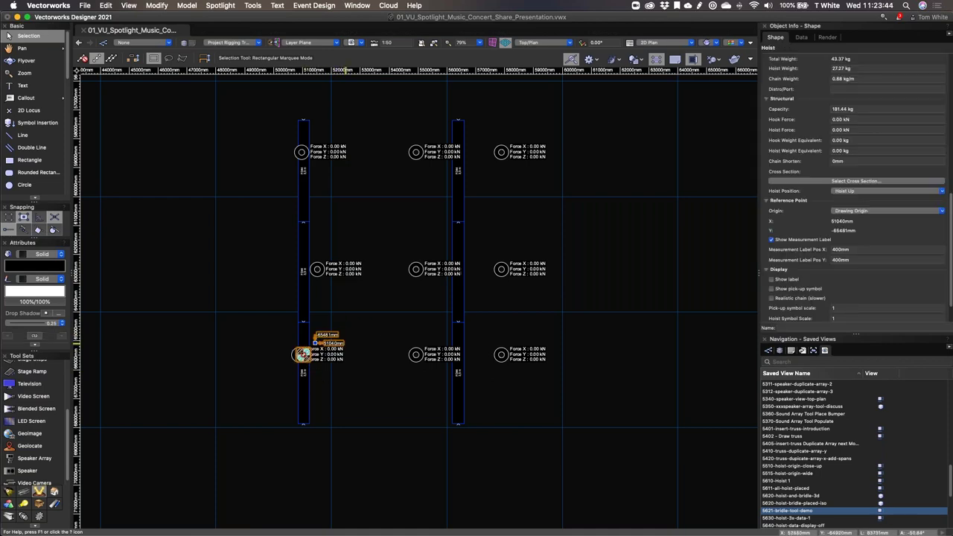
click(365, 269)
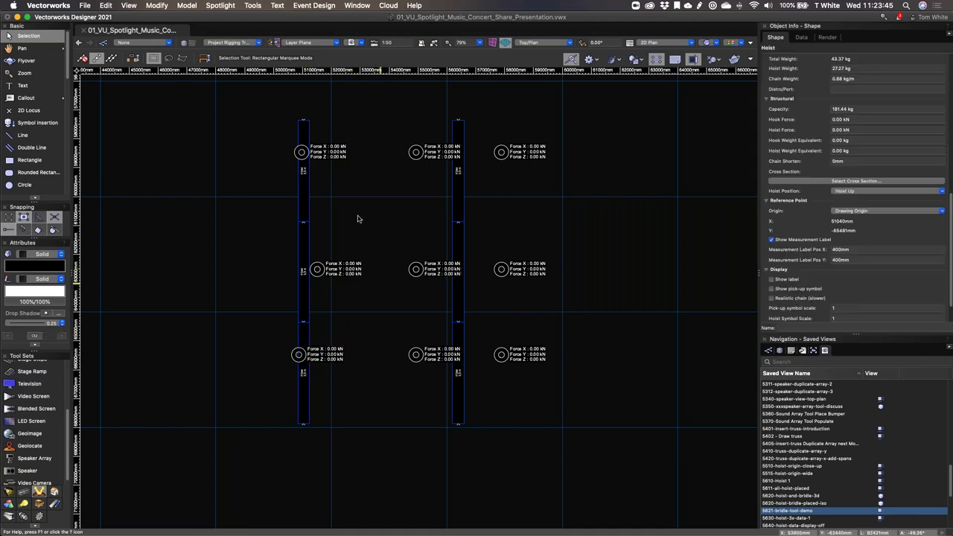
click(328, 139)
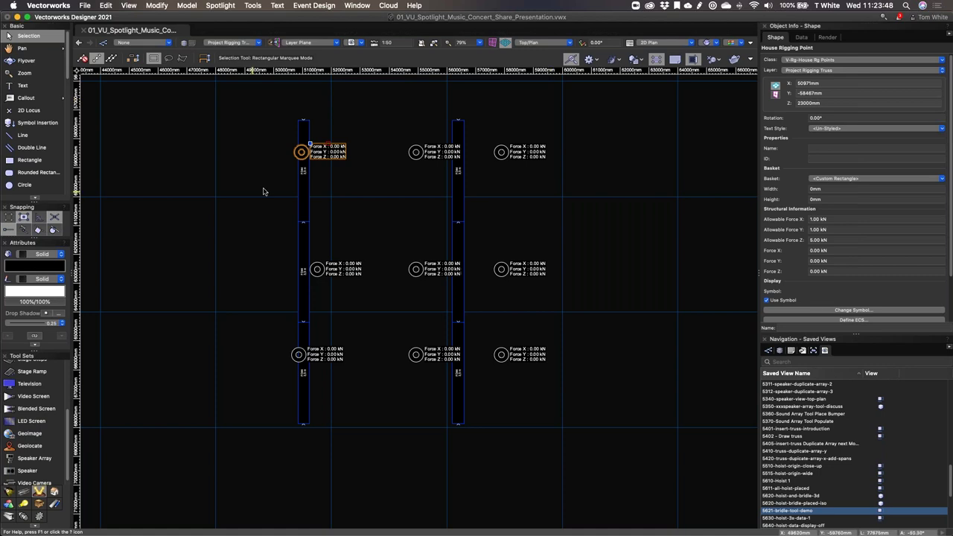
shift+middle_drag(280, 295, 719, 117)
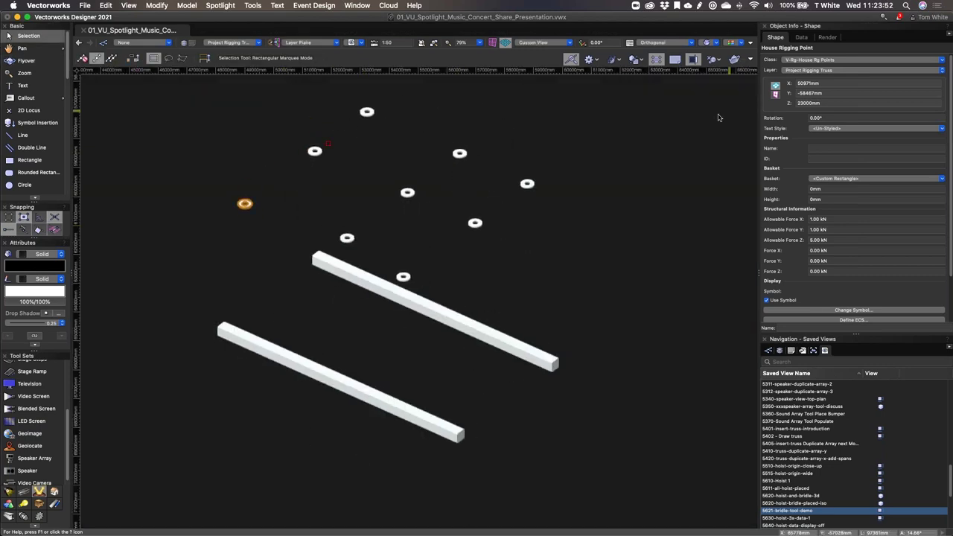
click(231, 314)
drag(231, 327, 332, 368)
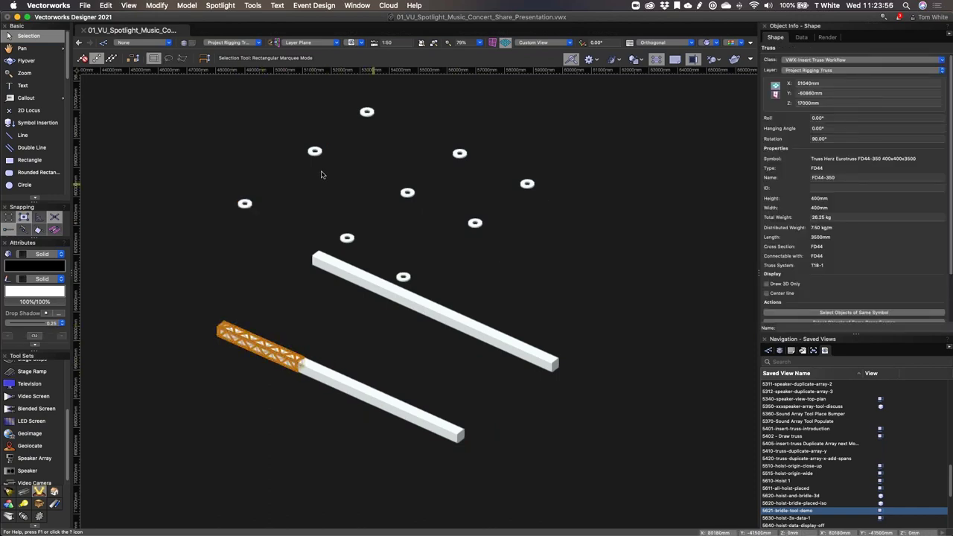
click(245, 203)
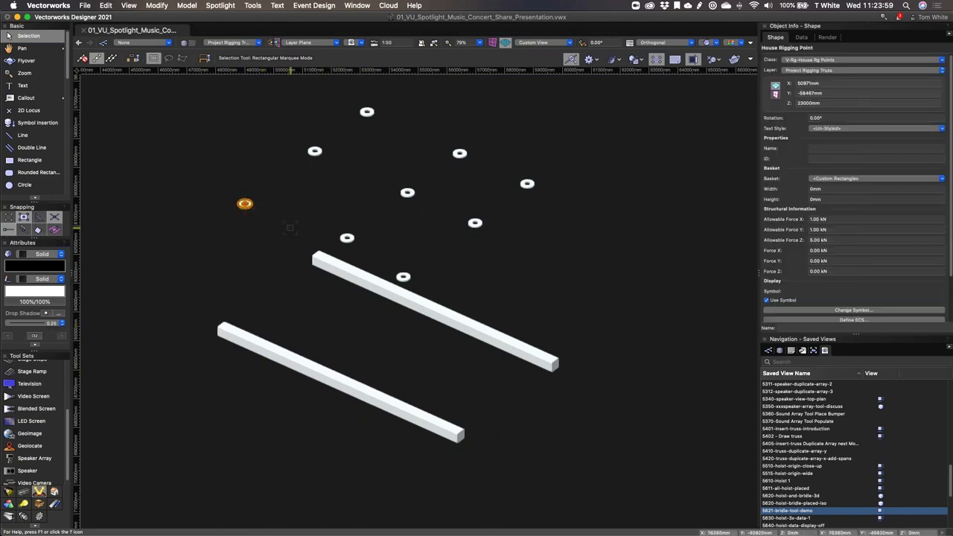
key(super+5)
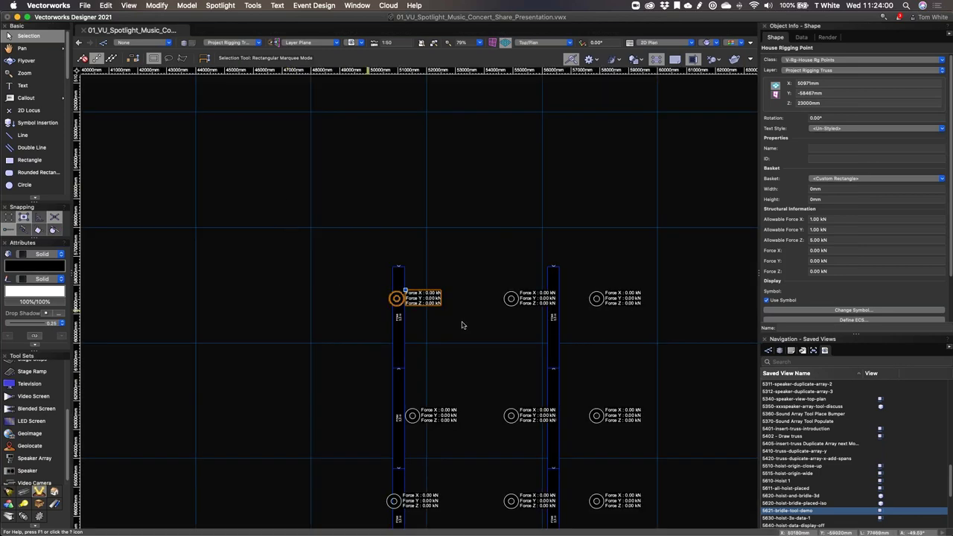
click(458, 386)
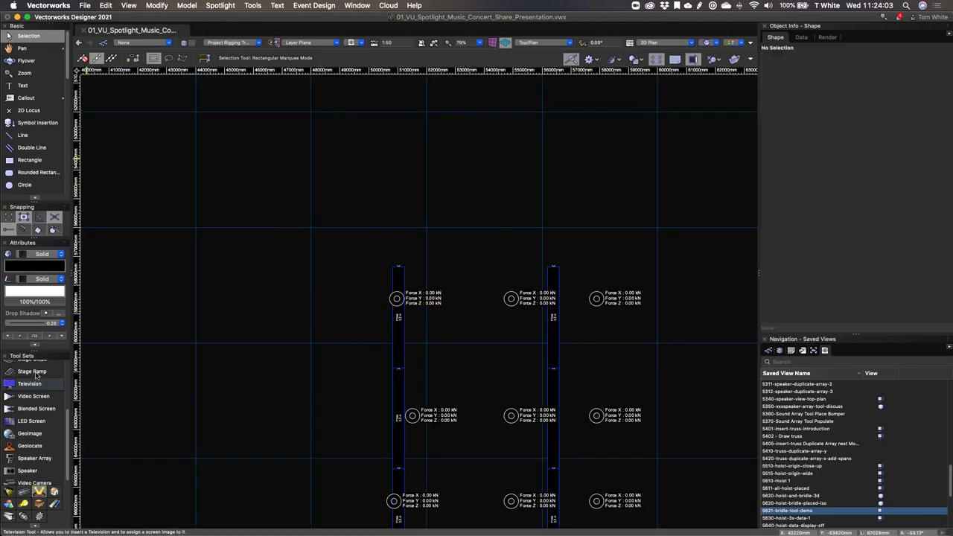
Step: Place a trial hoist on the left truss, check it in 3D, then delete the misplaced hoist
click(24, 493)
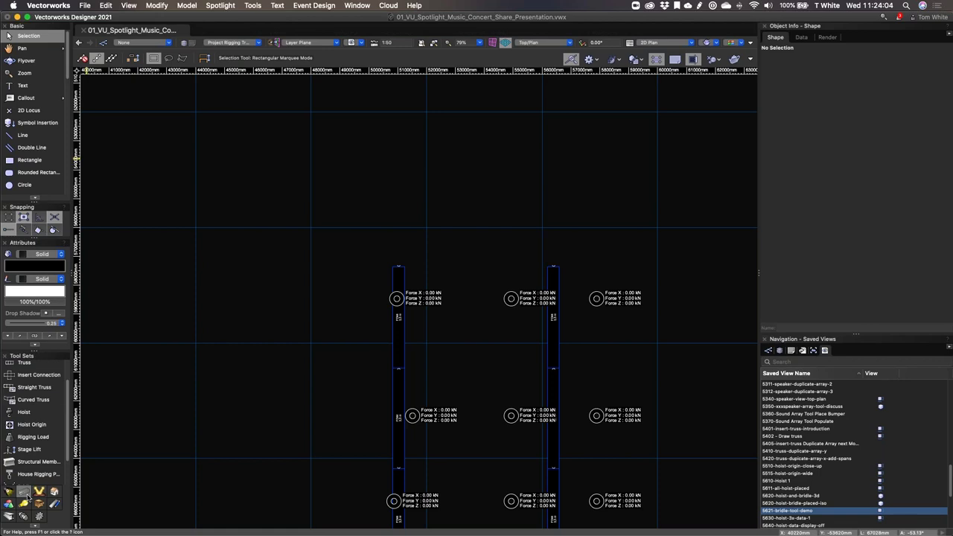
click(24, 413)
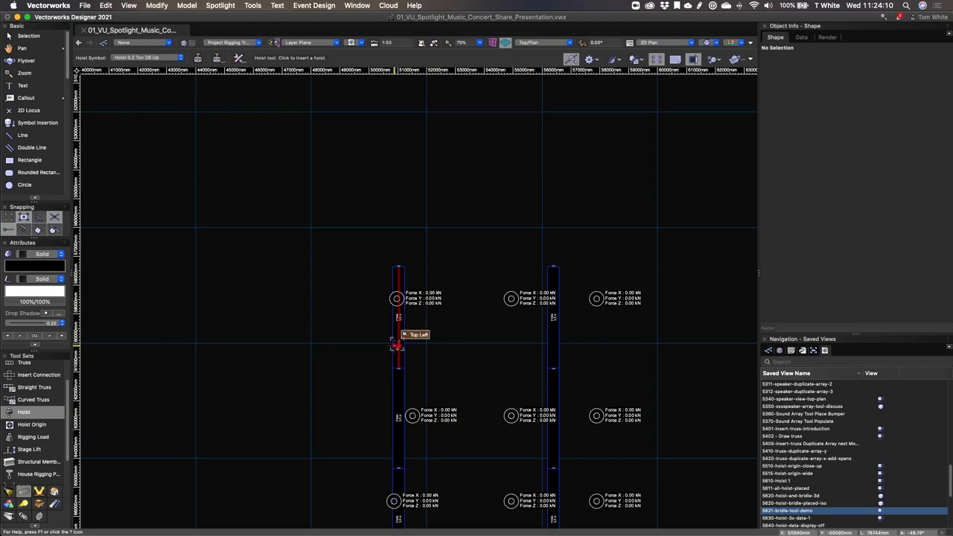
click(398, 335)
key(shift+c)
drag(398, 336, 507, 405)
scroll(506, 405, down, 5)
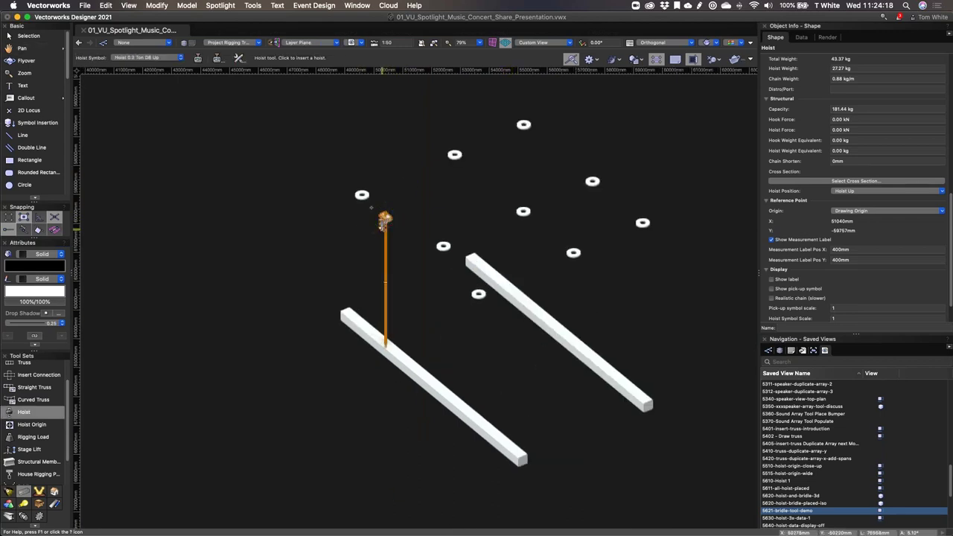
key(Delete)
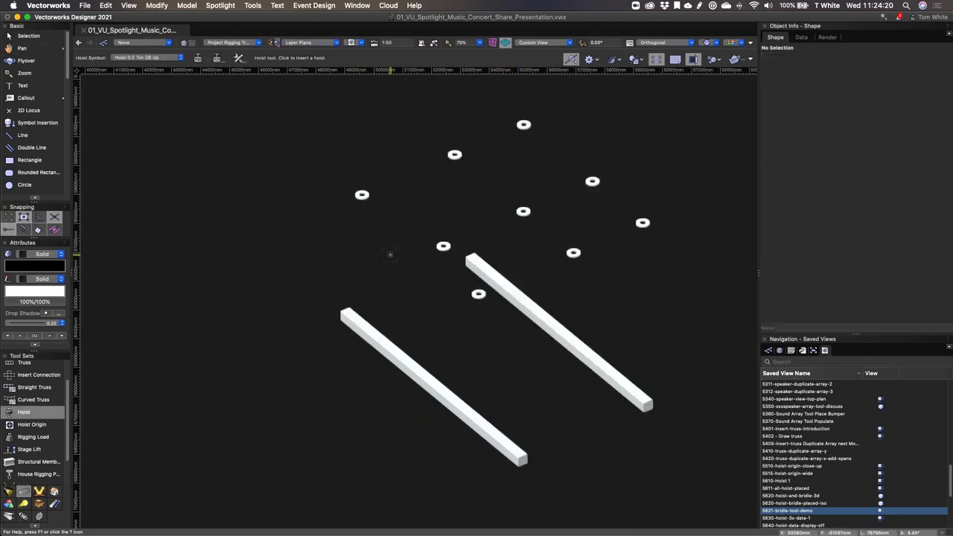
key(super+5)
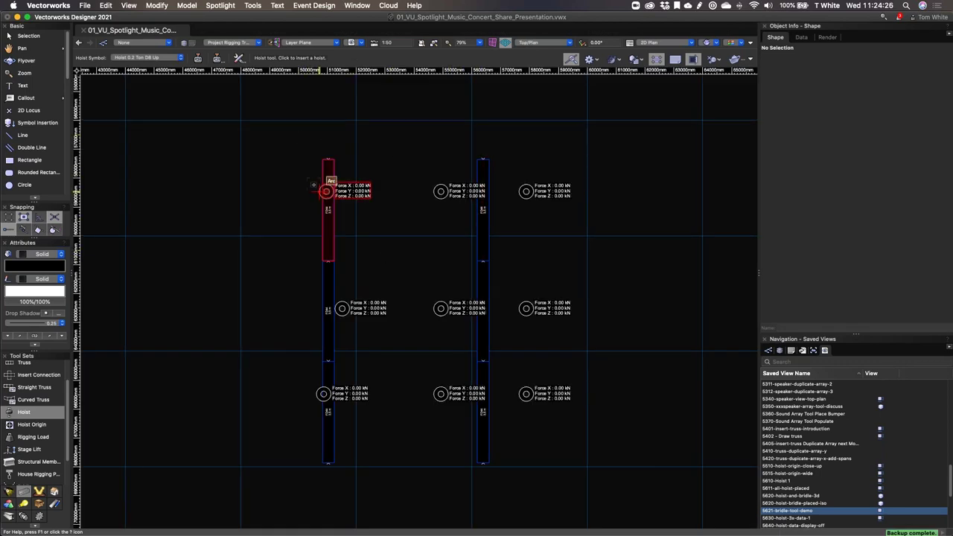
scroll(328, 188, up, 3)
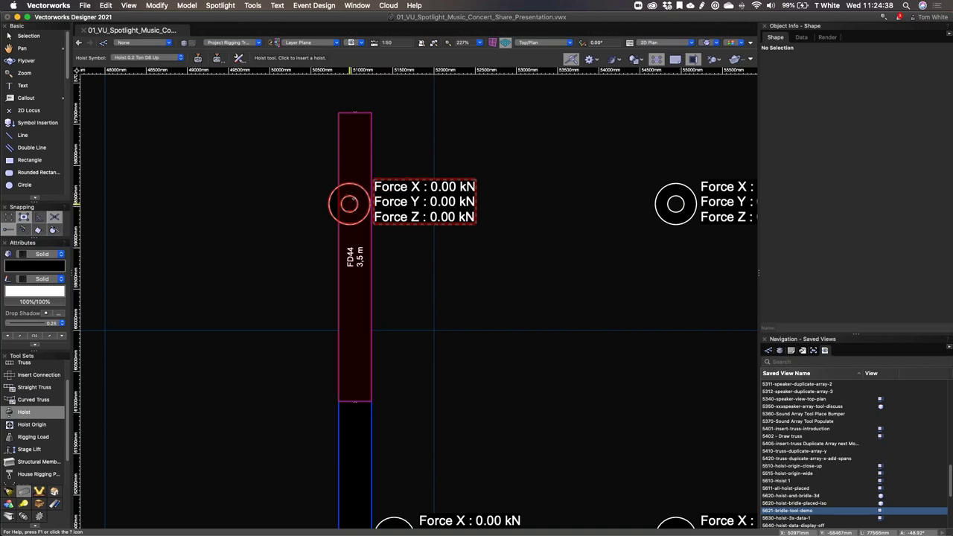
Step: Hang hoists from the upper rigging point and the truss-end rigging point onto the left truss
click(348, 203)
shift+middle_drag(387, 350, 439, 259)
scroll(430, 323, down, 4)
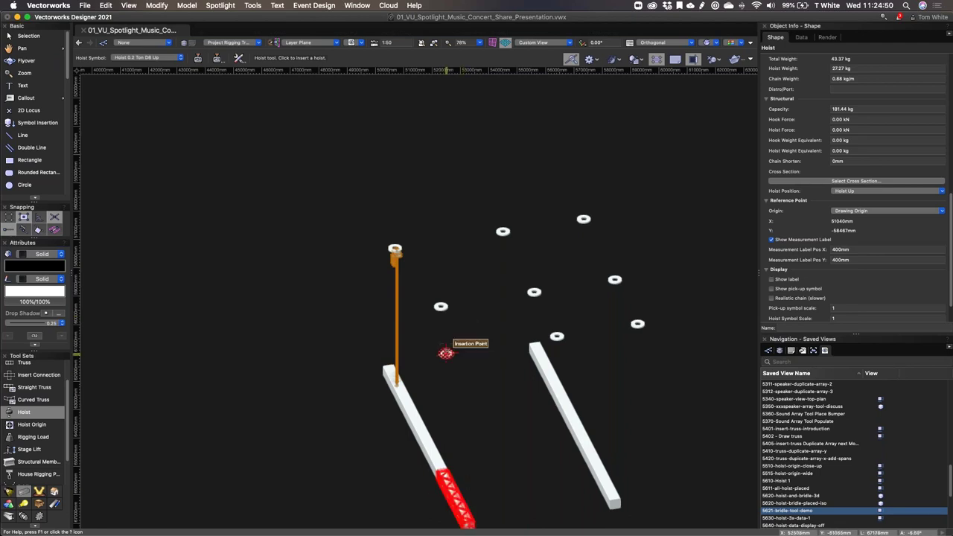
middle_drag(481, 377, 417, 206)
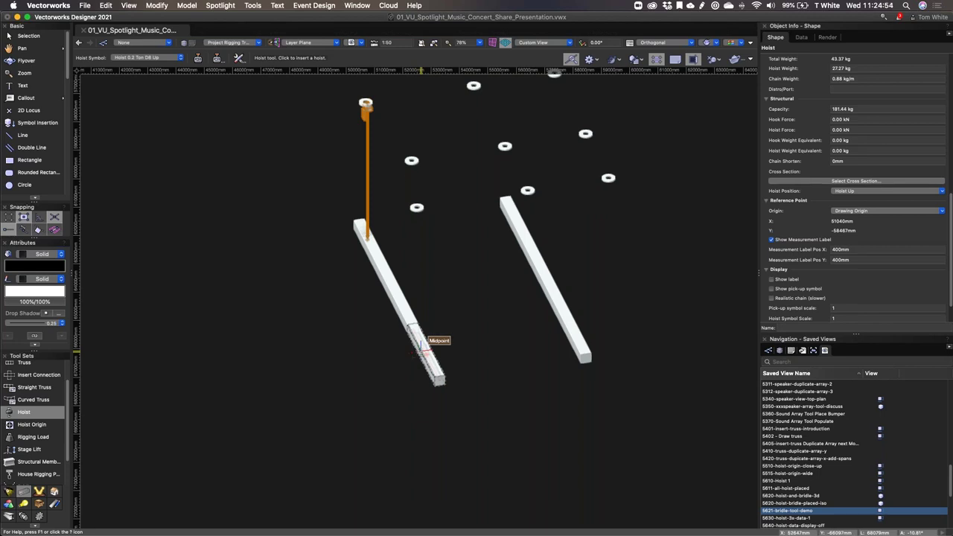
click(416, 208)
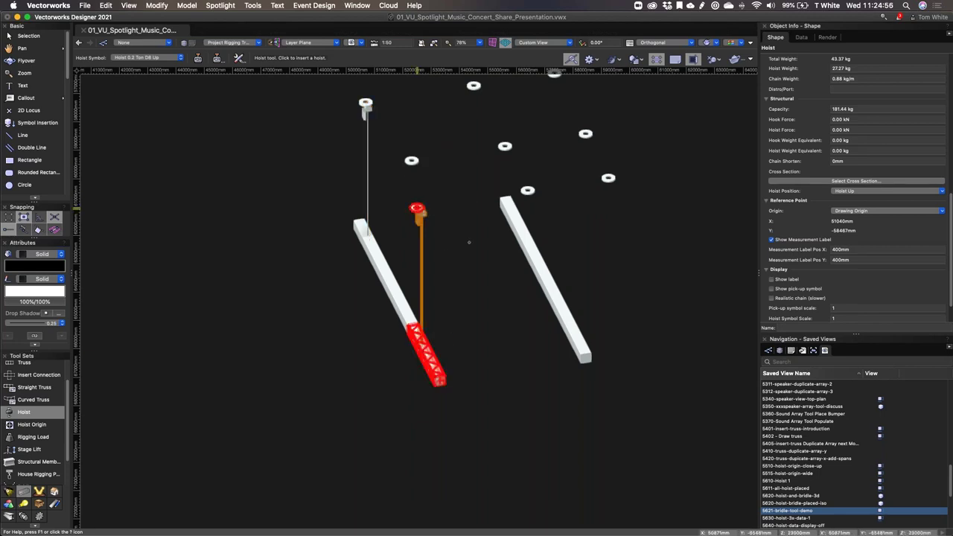
shift+middle_drag(466, 195, 563, 161)
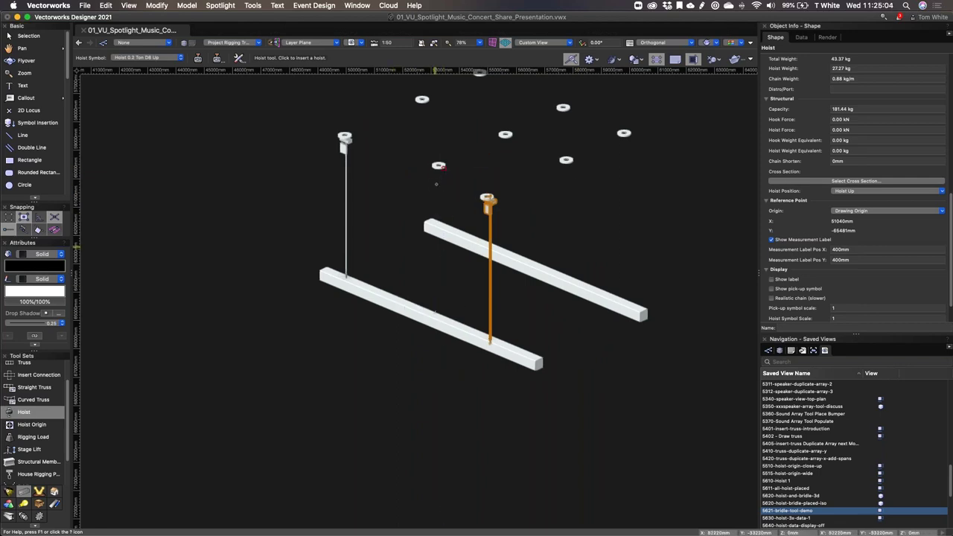
key(super+5)
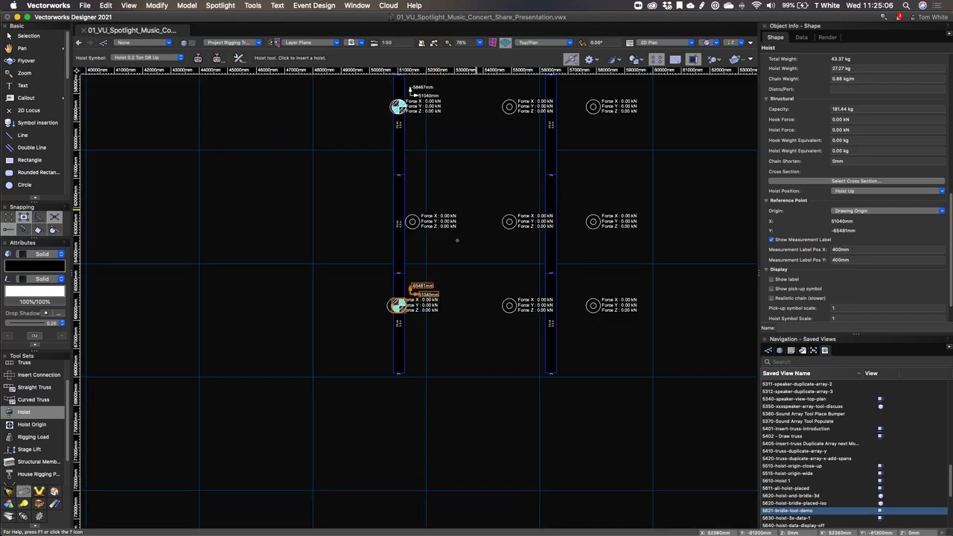
Step: Drag the upper house rigging point off the truss to sit just left of it
scroll(412, 227, up, 5)
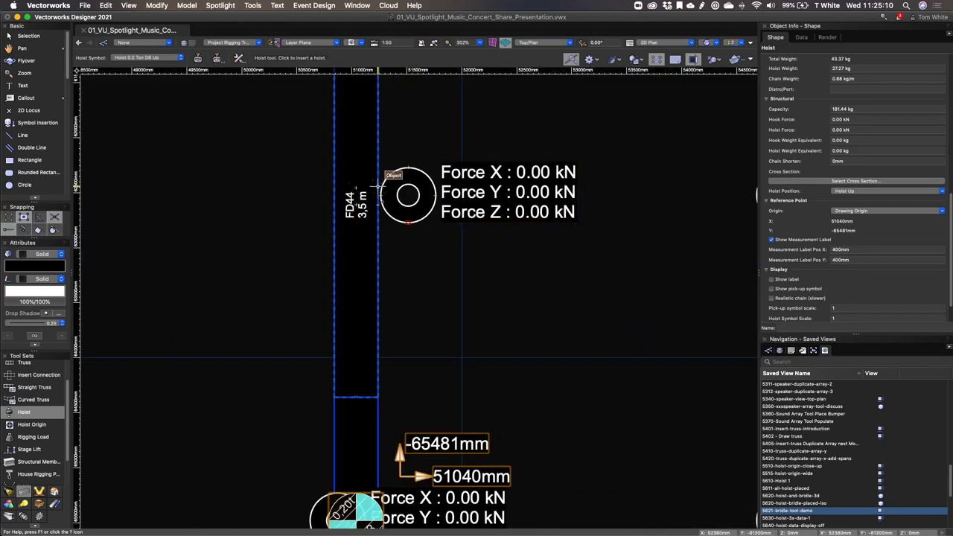
key(x)
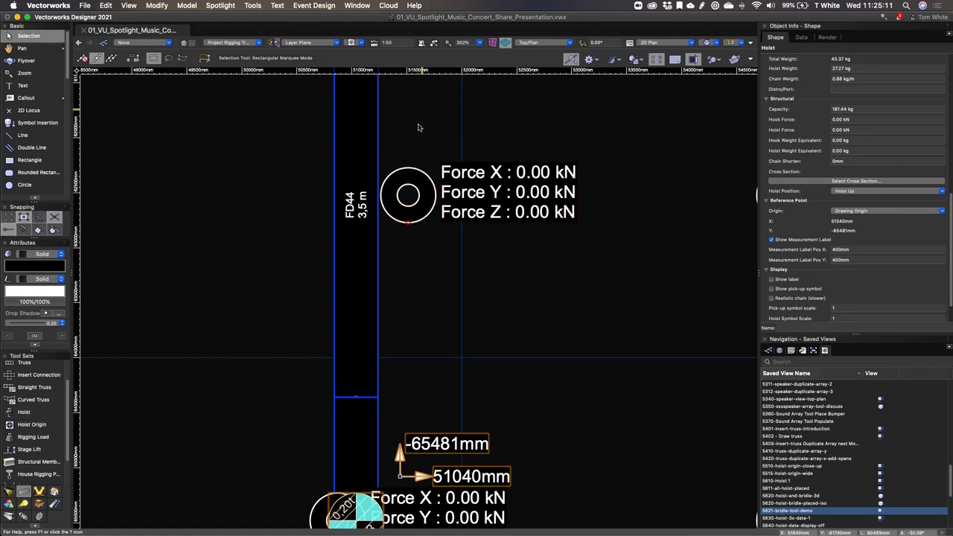
click(421, 117)
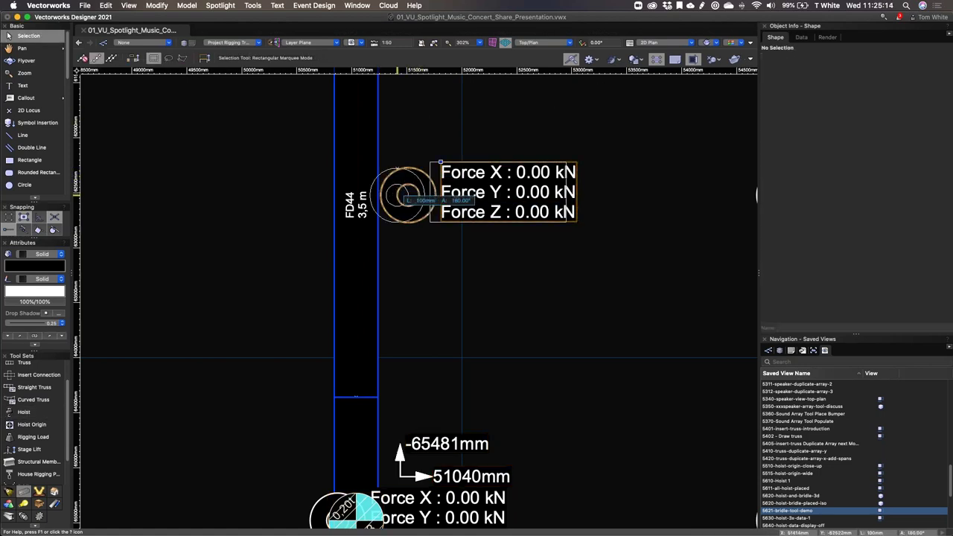
drag(408, 195, 396, 195)
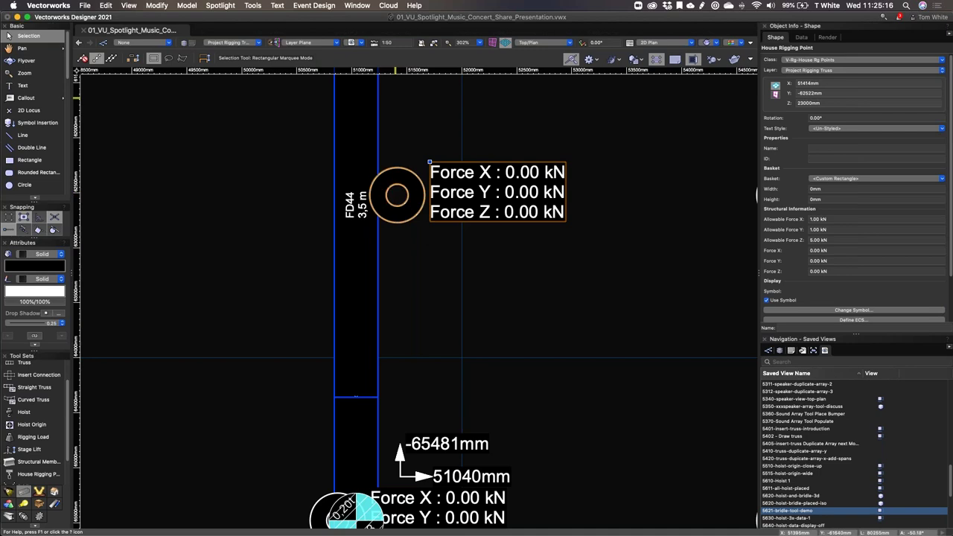
key(x)
click(21, 414)
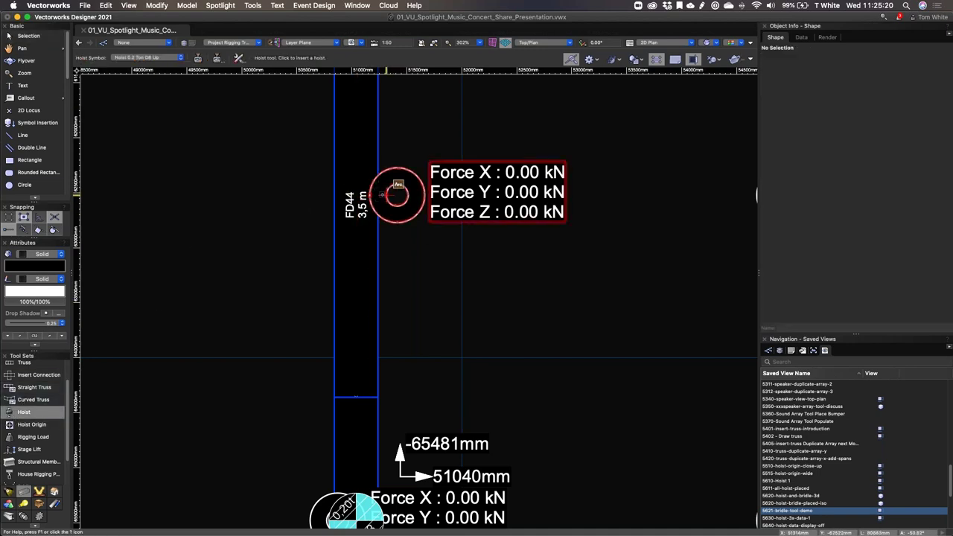
key(x)
scroll(406, 194, down, 5)
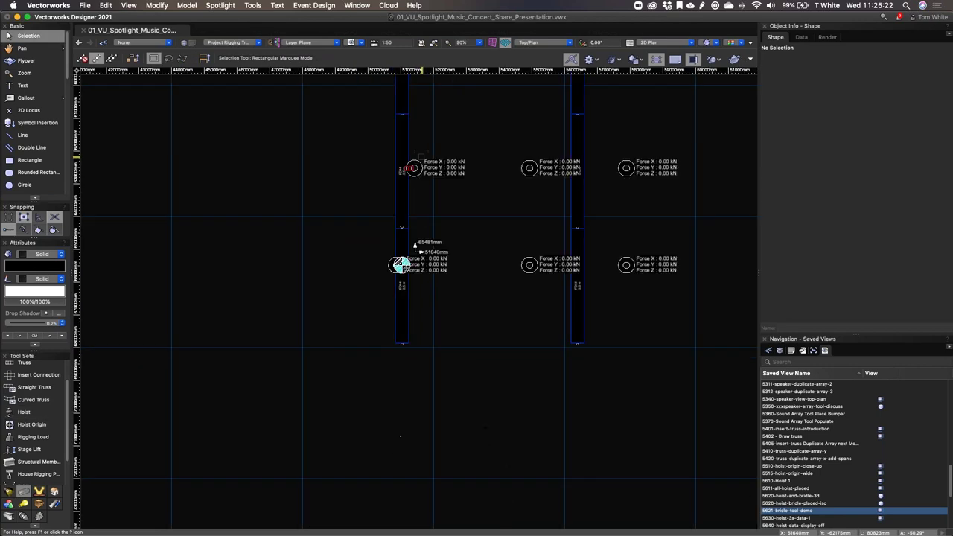
drag(414, 167, 376, 160)
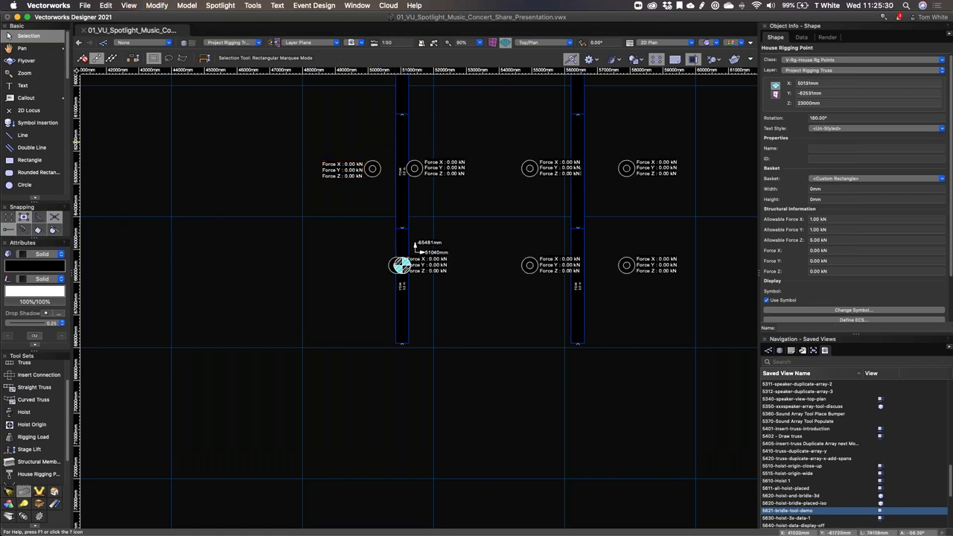
click(369, 128)
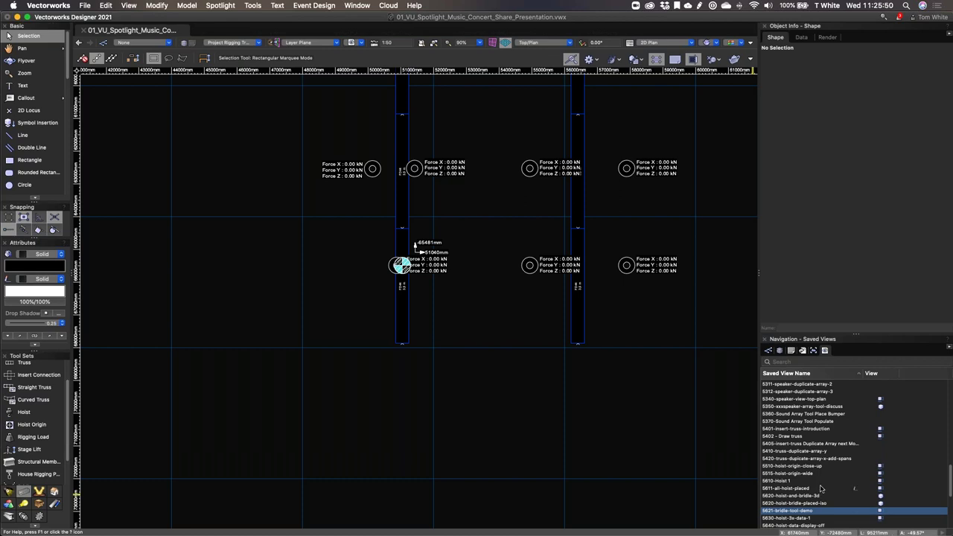
click(842, 489)
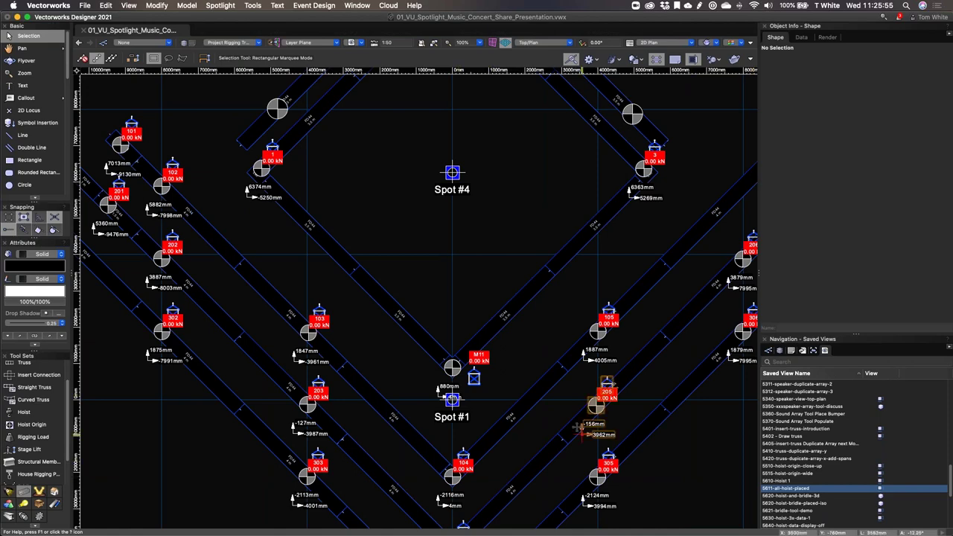
scroll(566, 447, up, 1)
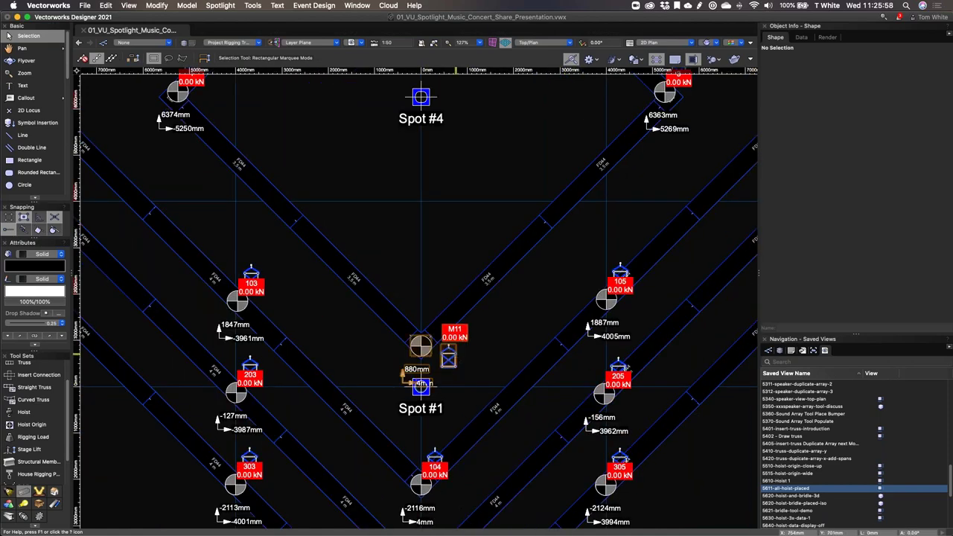
click(455, 359)
scroll(458, 356, up, 4)
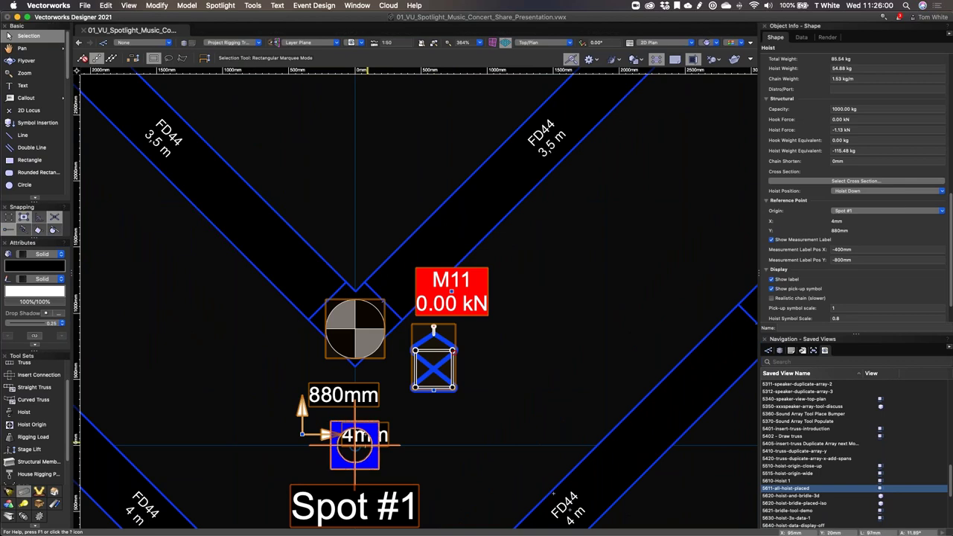
click(499, 347)
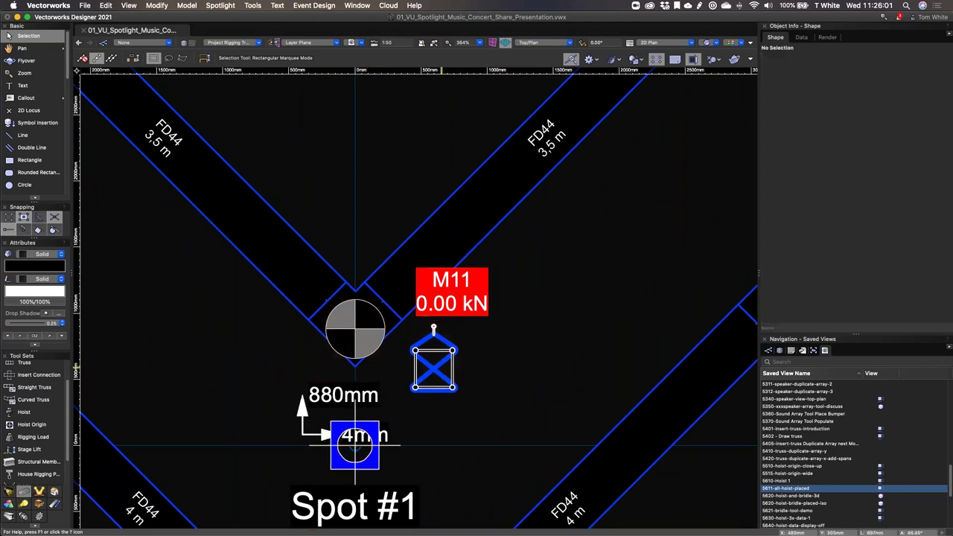
scroll(527, 297, up, 3)
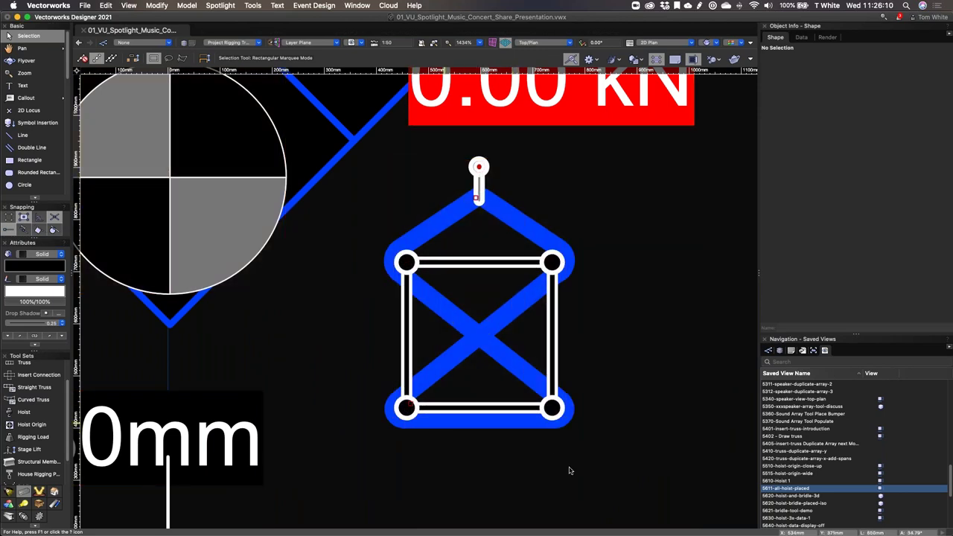
click(477, 198)
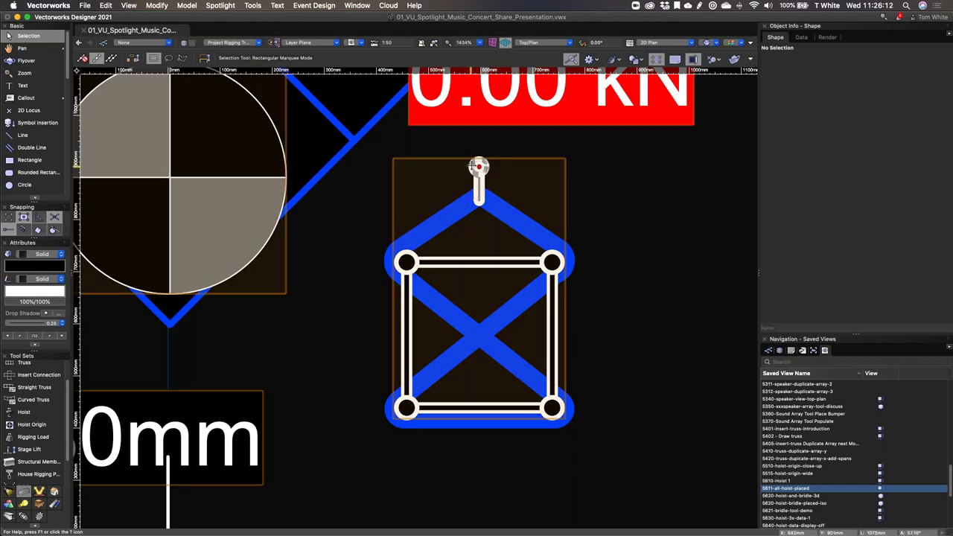
scroll(328, 337, down, 3)
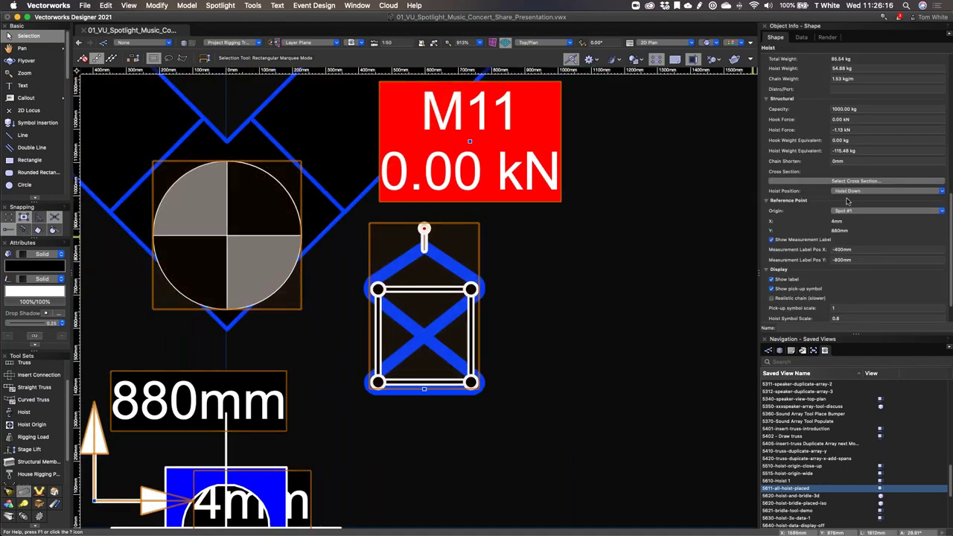
scroll(849, 200, down, 2)
scroll(847, 203, up, 5)
scroll(849, 193, up, 6)
scroll(819, 156, down, 5)
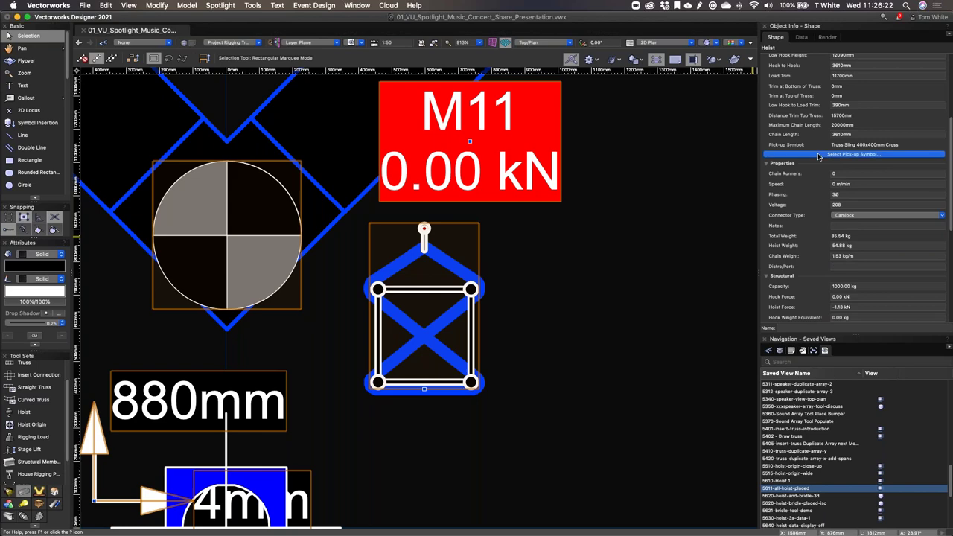
Step: Open the pick-up symbol library and switch to the Truss Pick and Slings collection
click(819, 155)
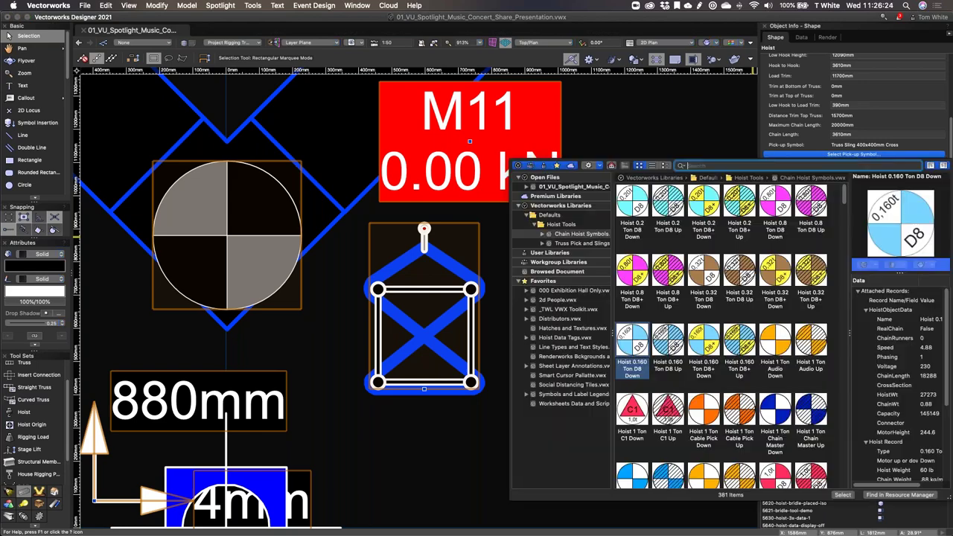
click(576, 243)
click(585, 234)
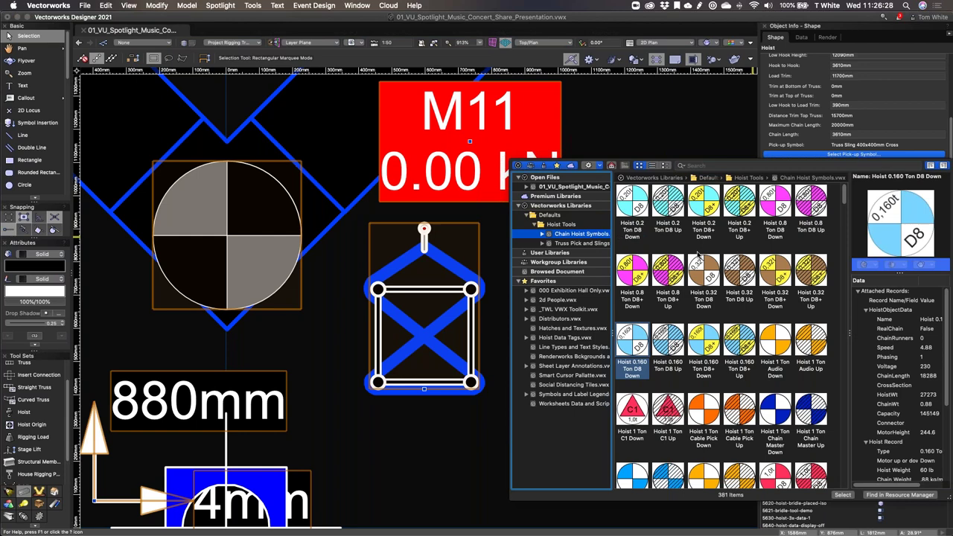
click(573, 244)
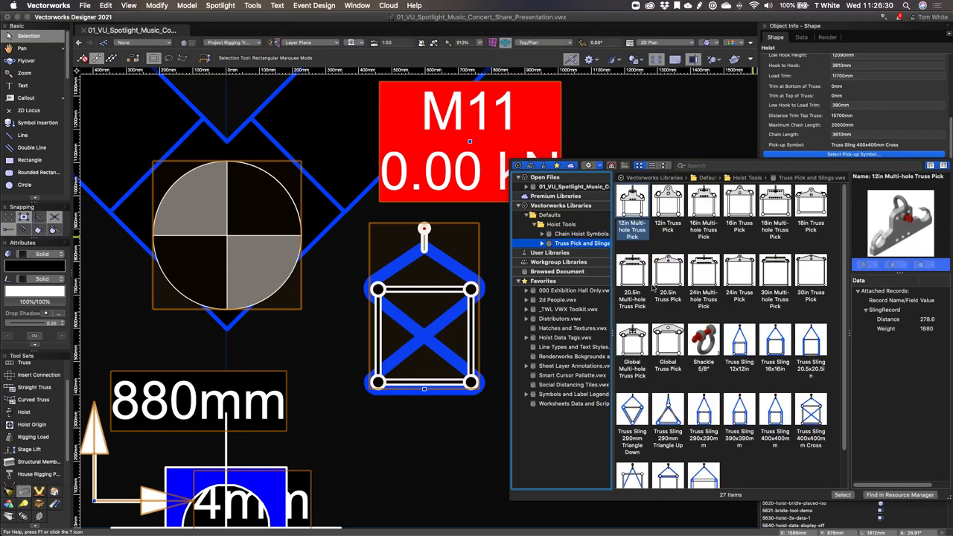
scroll(714, 313, down, 3)
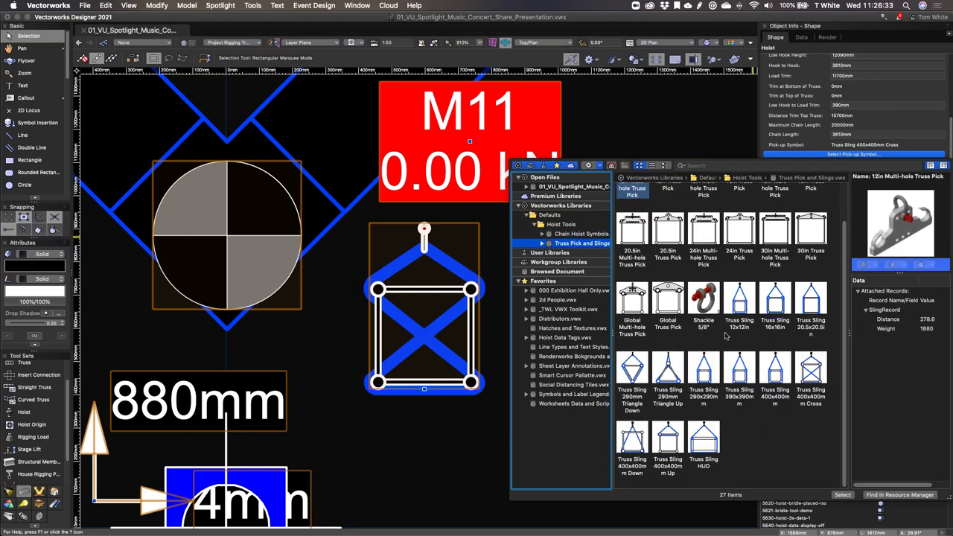
Step: Compare the truss sling symbols (12x12in, 16x16in, 400x400mm) and choose Truss Sling 290x290mm
click(747, 314)
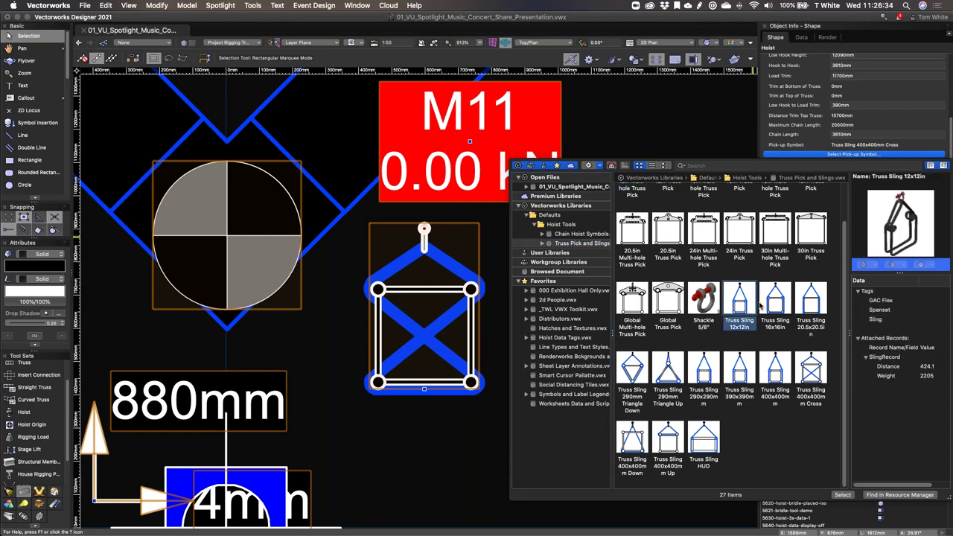
click(775, 302)
click(815, 301)
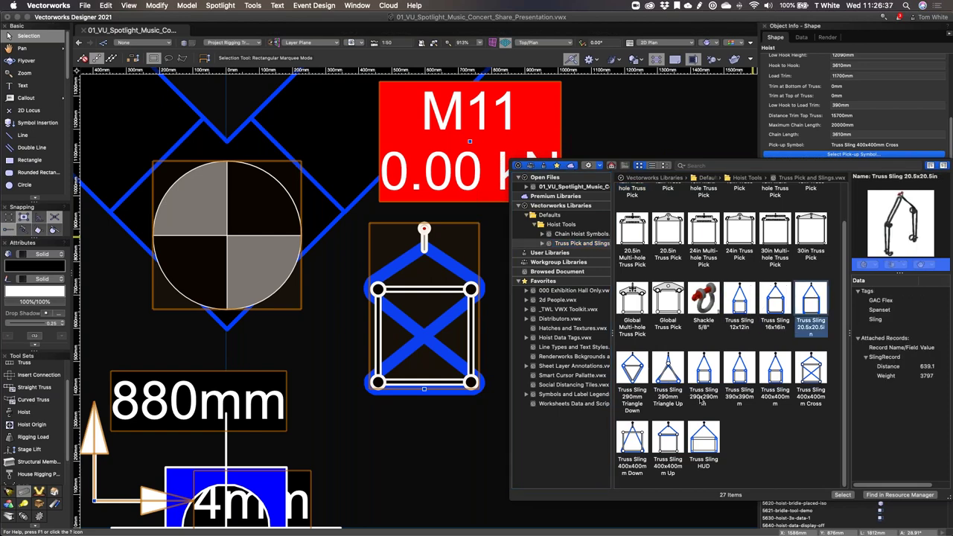
click(776, 373)
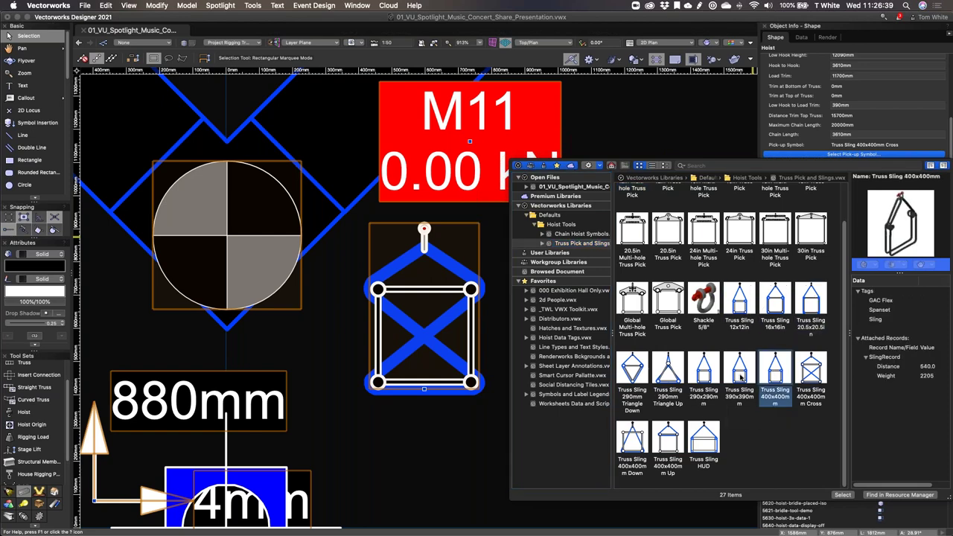
click(711, 371)
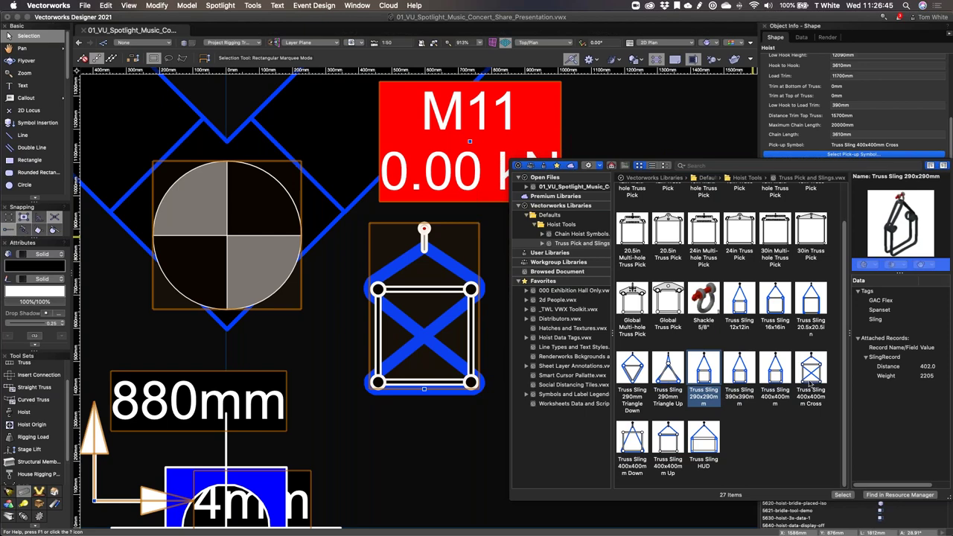
click(777, 376)
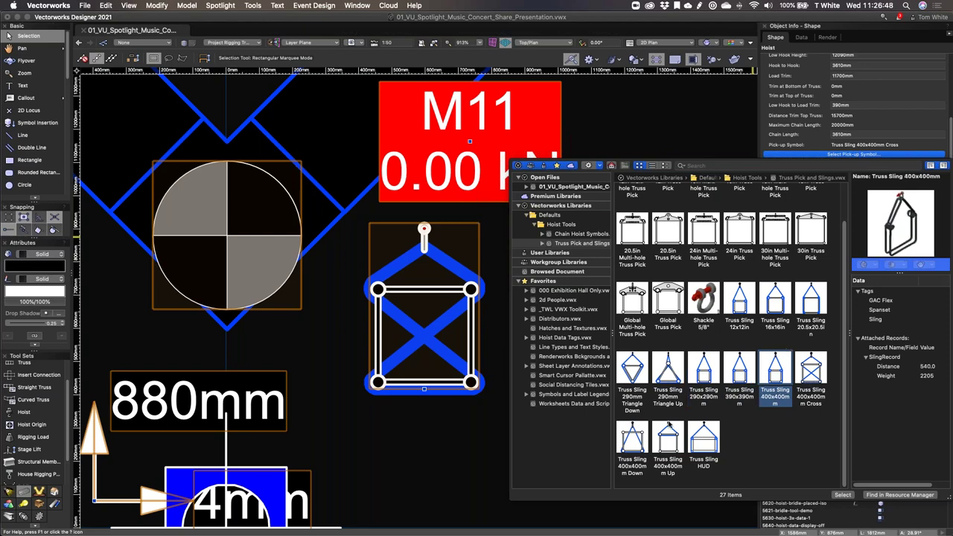
right_click(762, 363)
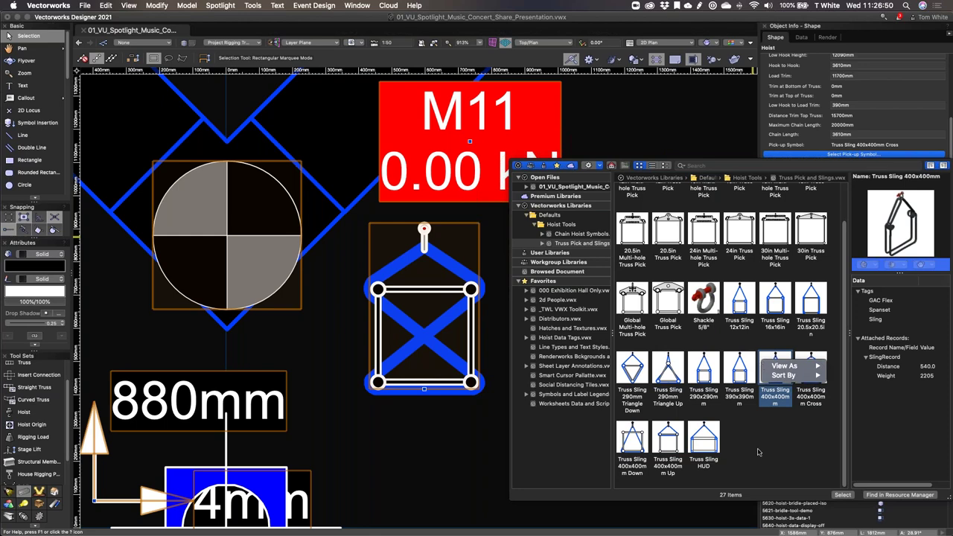
click(776, 377)
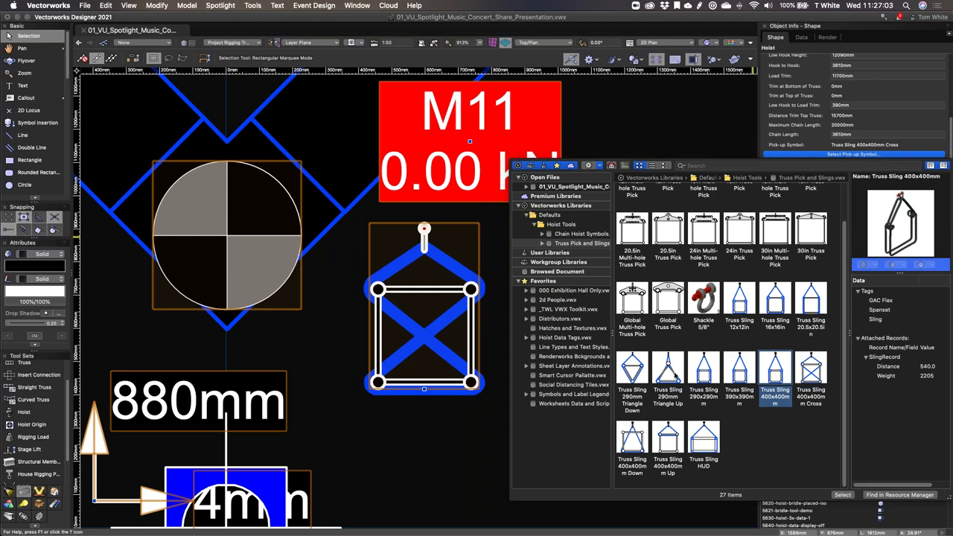
click(703, 378)
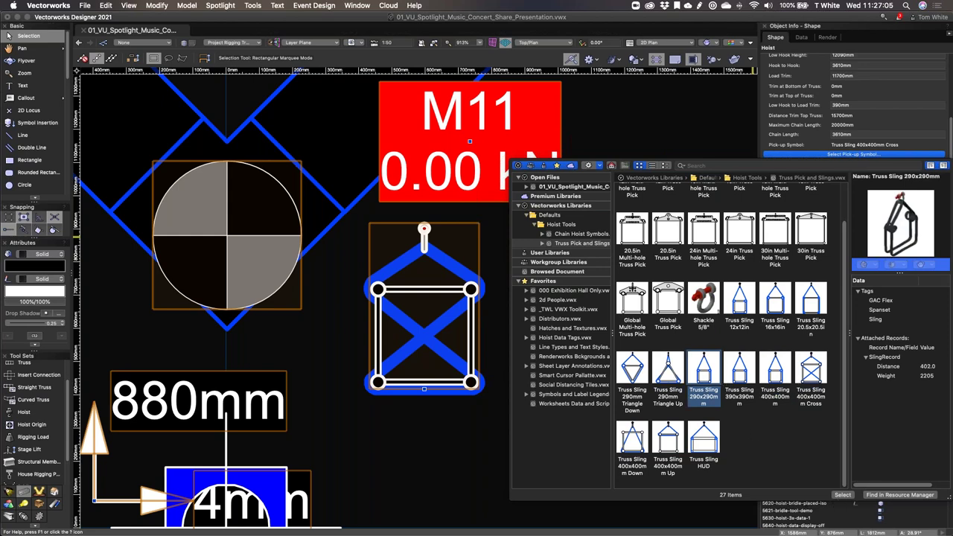
Step: Apply the 290x290mm sling and toggle Show pick-up symbol off and back on
click(843, 496)
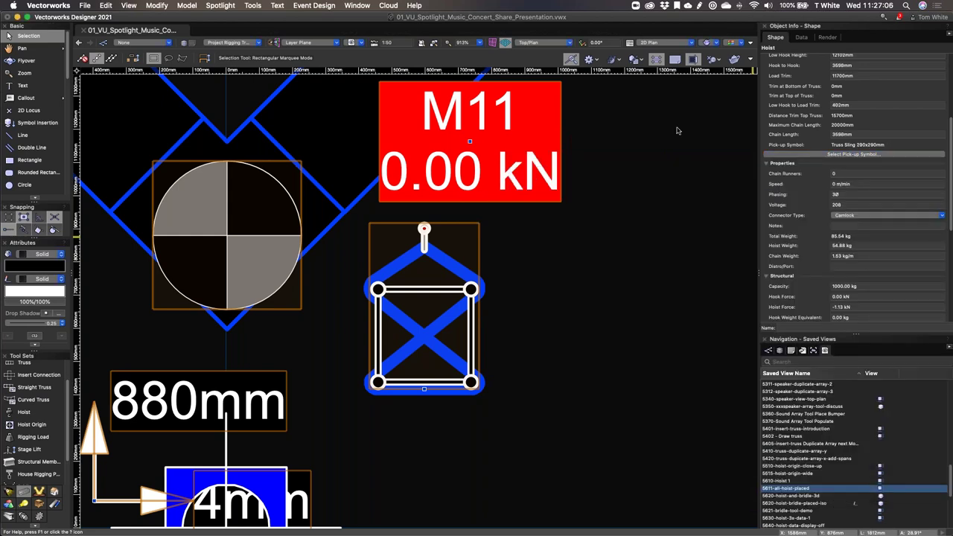
scroll(856, 224, down, 5)
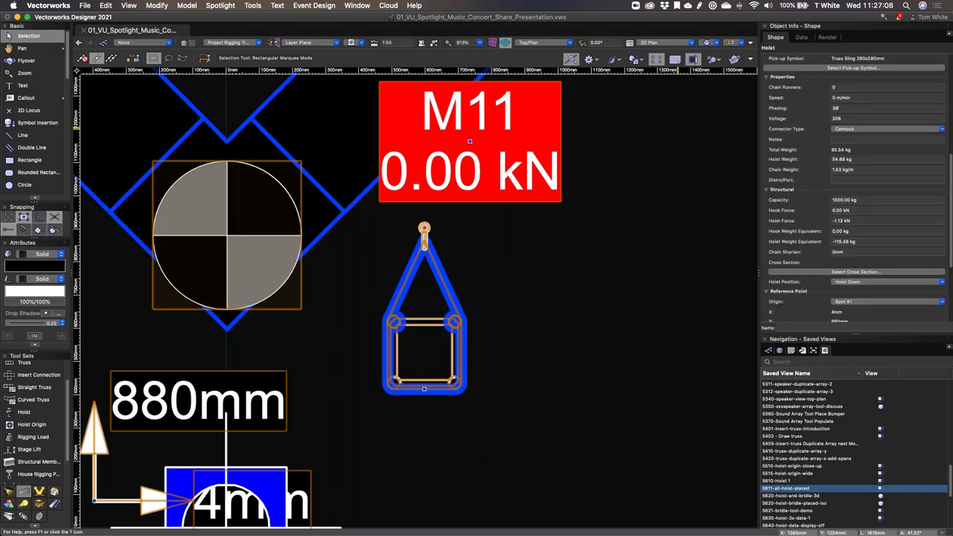
scroll(857, 186, down, 2)
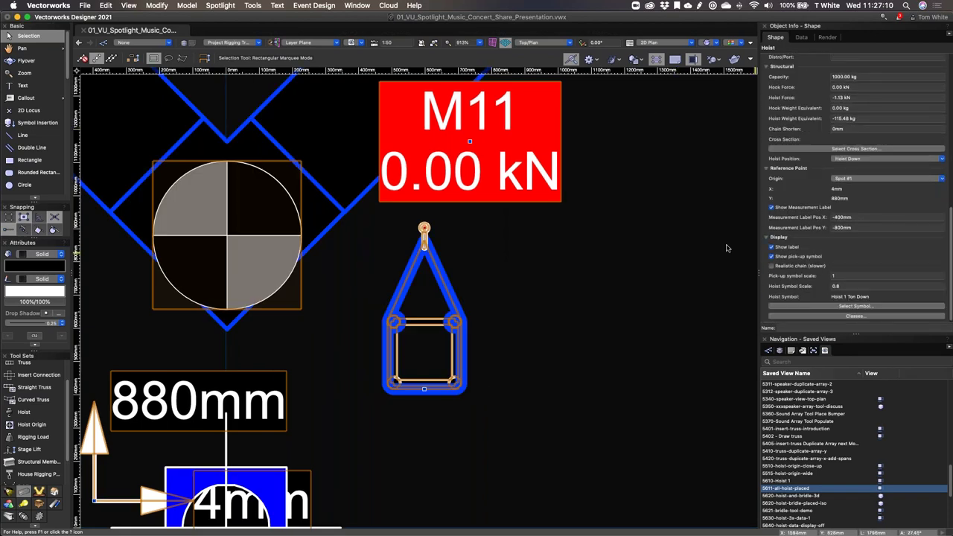
click(772, 257)
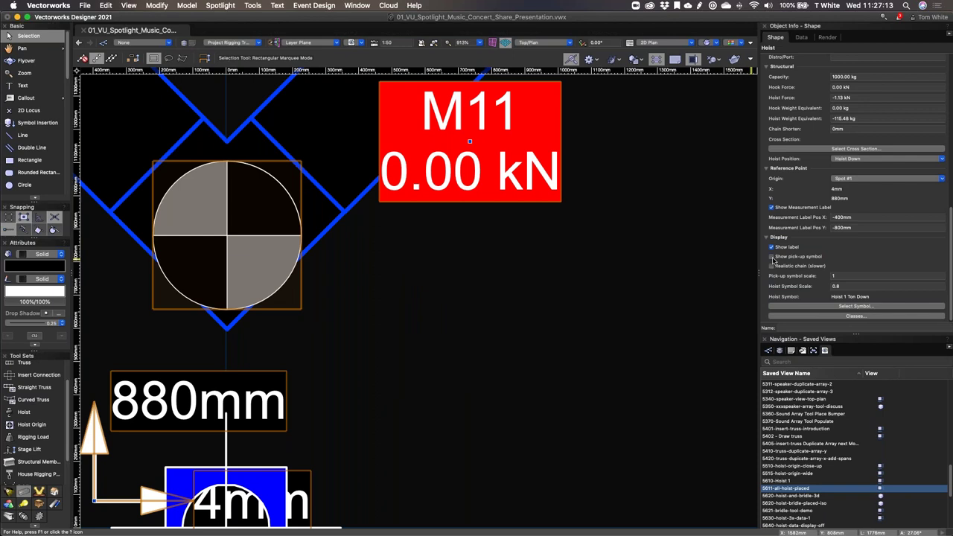
click(772, 257)
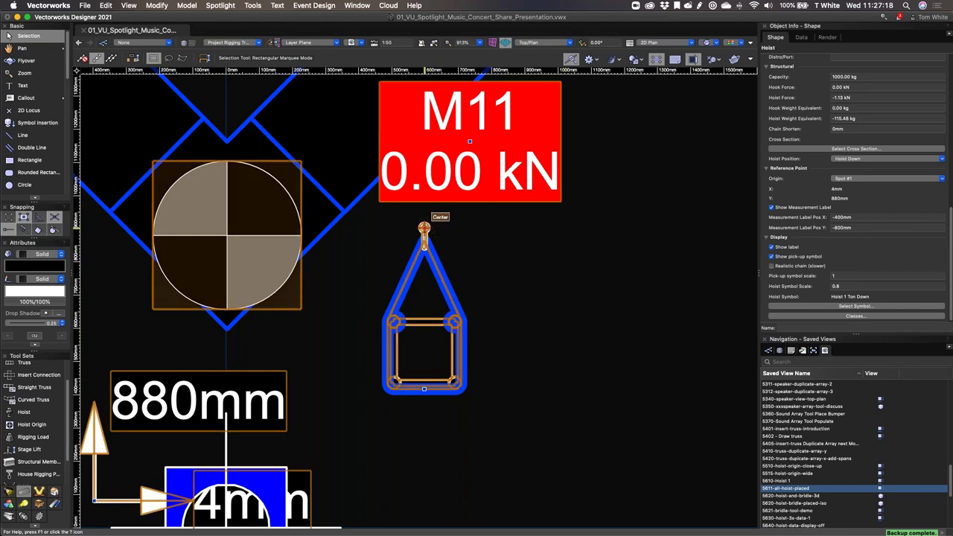
Step: Drag the M11 load label down-right, then reposition the hoist up-left onto the truss
click(423, 226)
drag(469, 141, 625, 264)
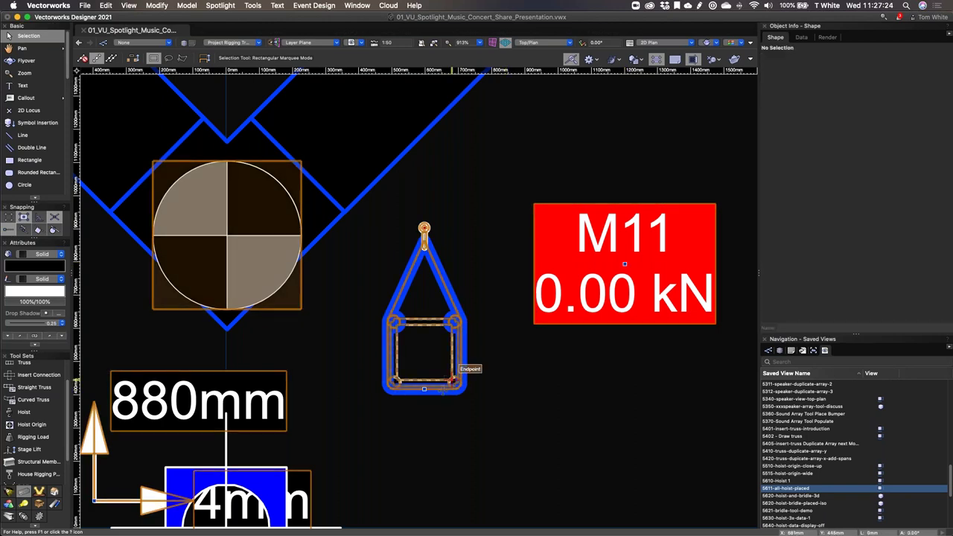
click(423, 388)
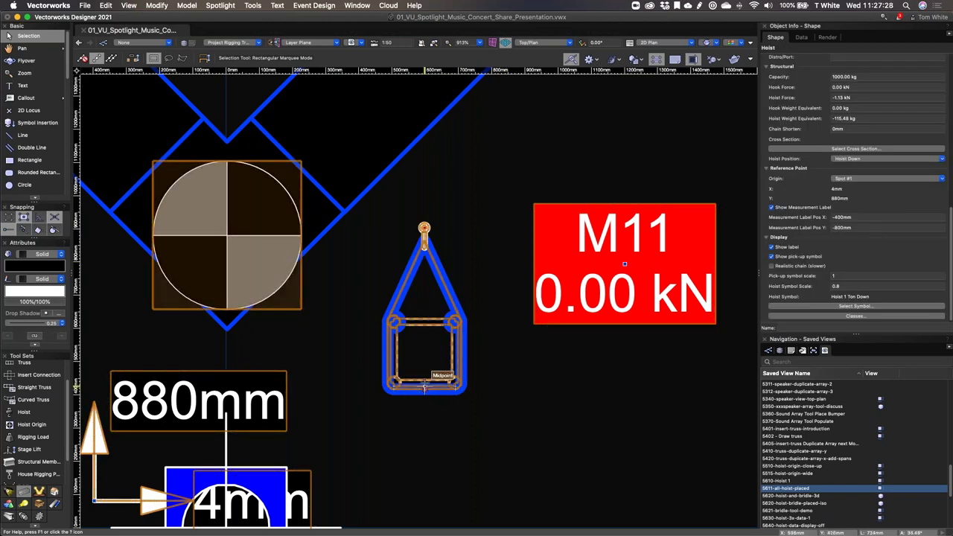
drag(424, 388, 364, 282)
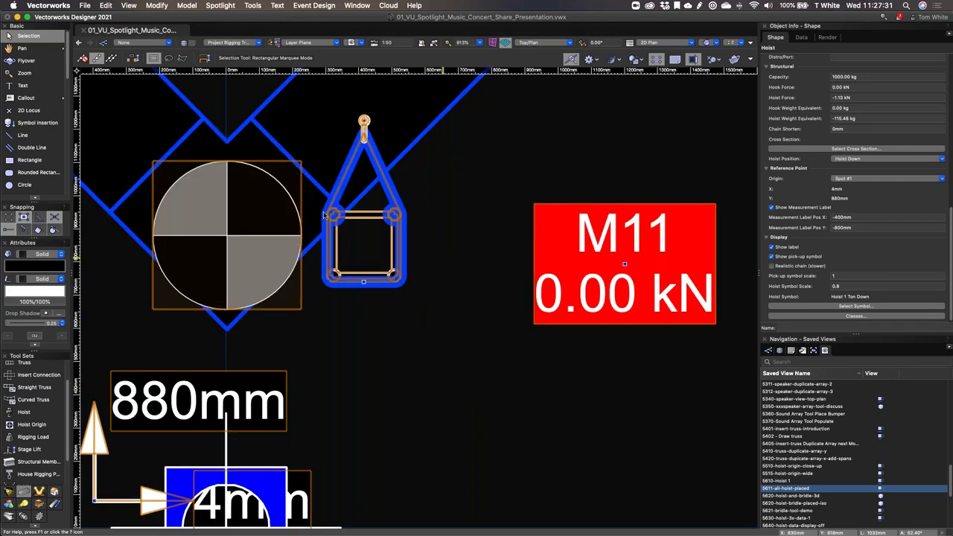
key(Escape)
scroll(447, 231, down, 2)
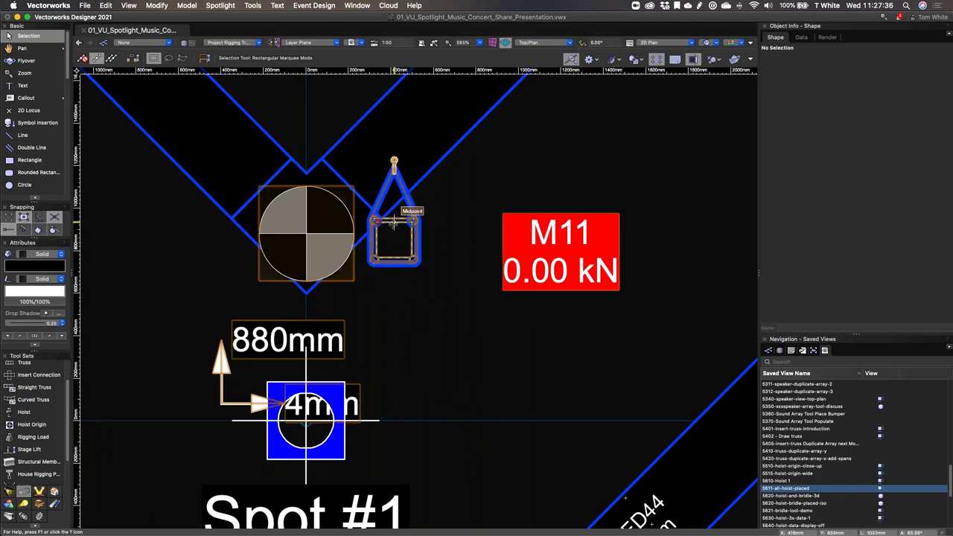
click(394, 221)
scroll(881, 290, up, 1)
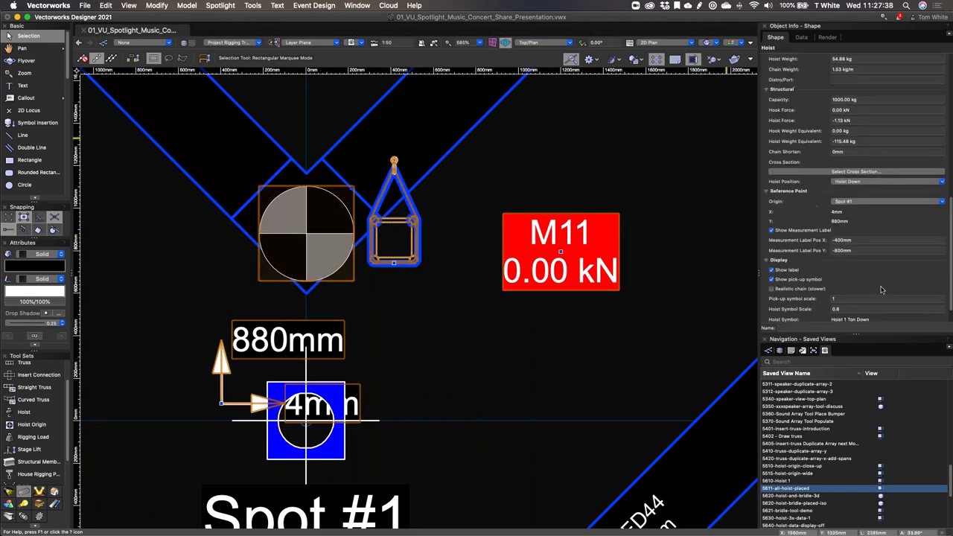
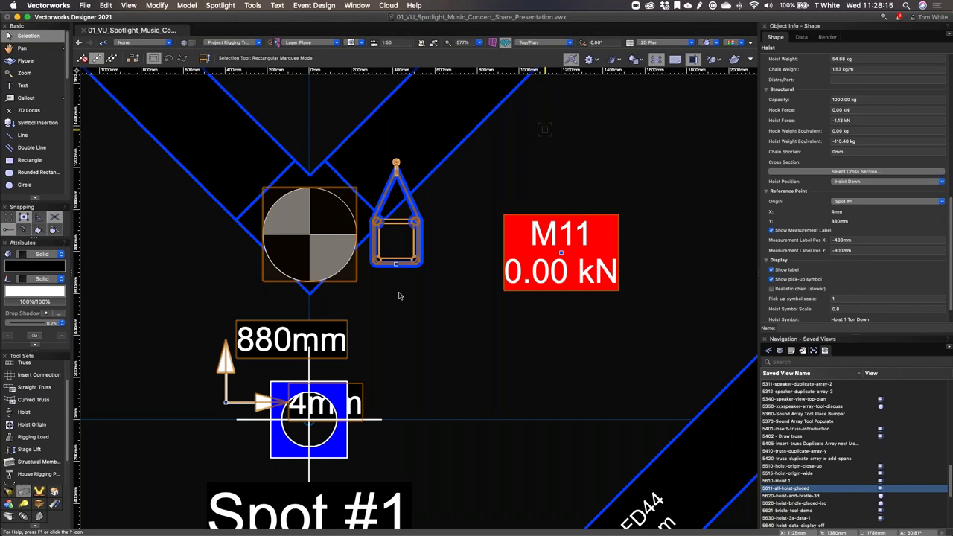
Step: Show the Spotlight lighting tool set and scroll down to the Feeder Cable tools
click(9, 493)
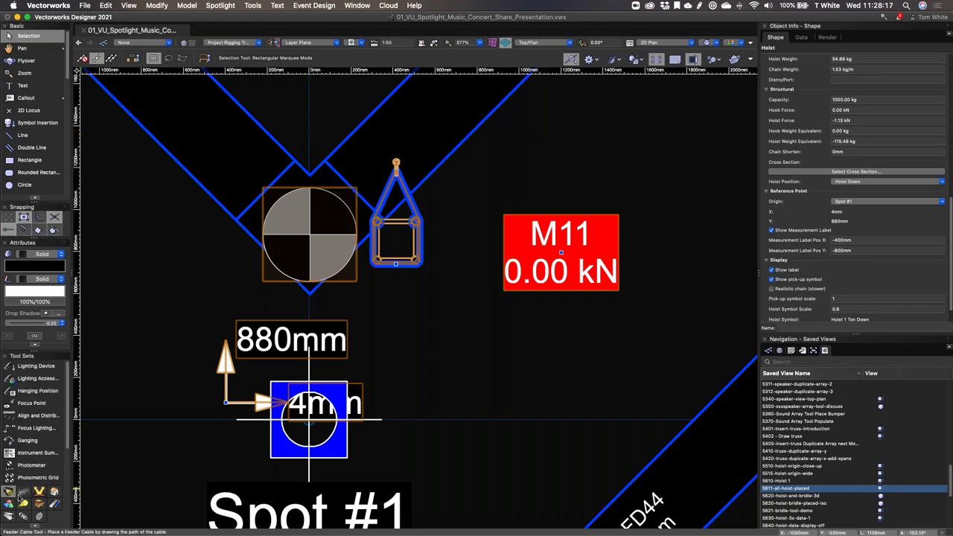
scroll(23, 471, down, 3)
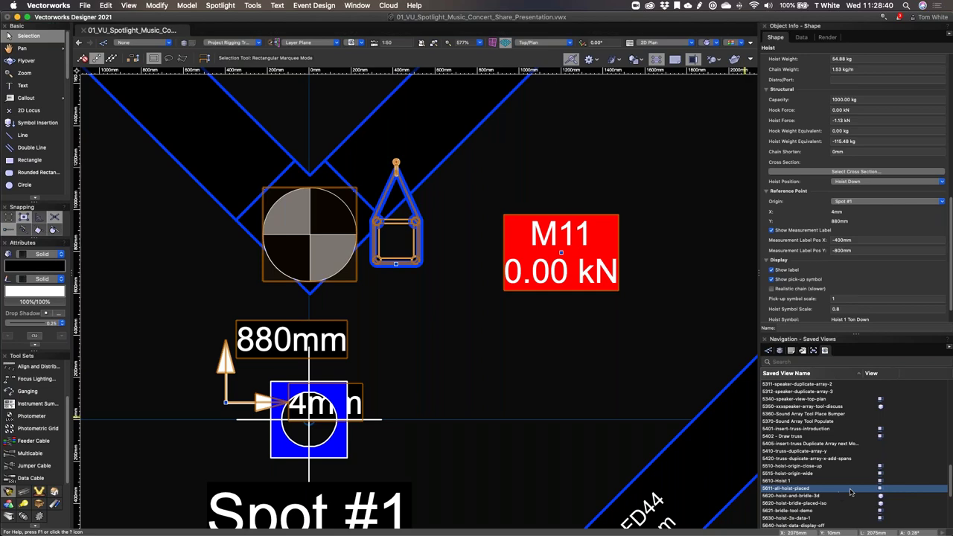
Step: Deselect and zoom out to 64% to see every truss run and hoist load label
click(519, 352)
scroll(519, 352, down, 8)
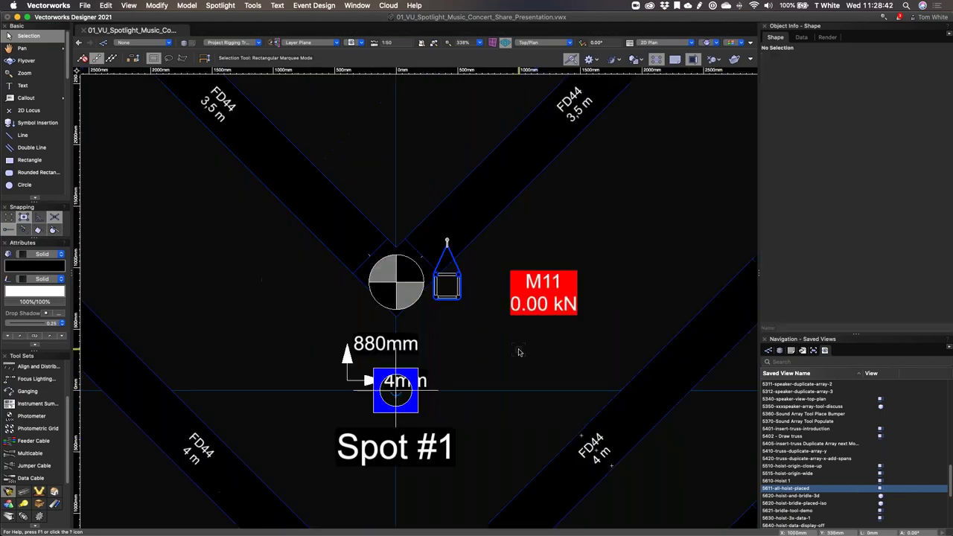
scroll(557, 302, down, 2)
scroll(873, 435, down, 4)
scroll(873, 435, down, 1)
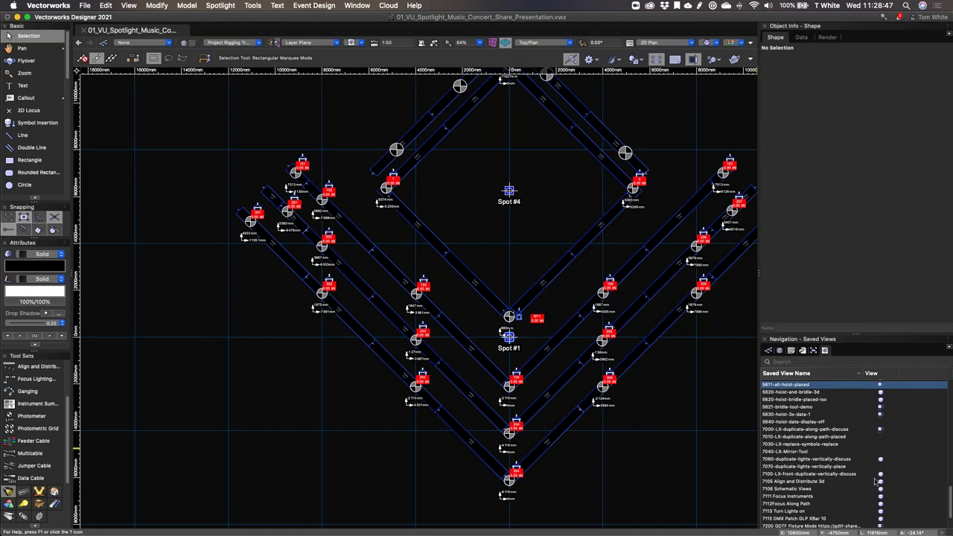
scroll(812, 426, down, 1)
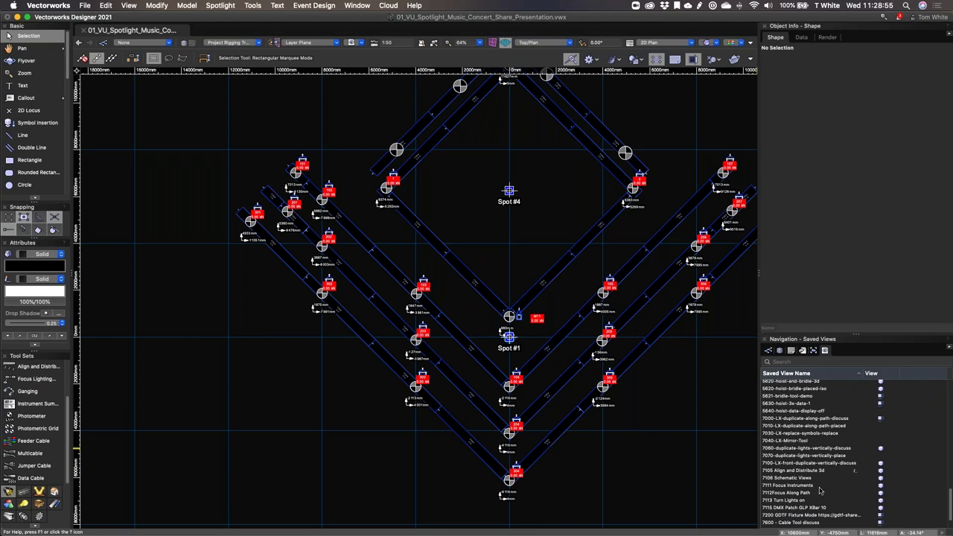
scroll(823, 493, down, 1)
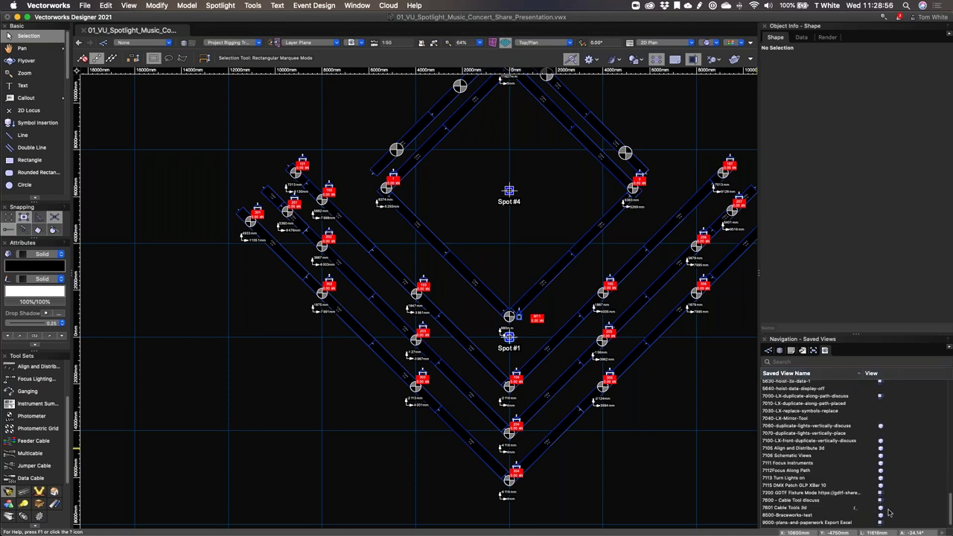
Step: Restore the 7601 Cable Tools 3d saved view and zoom in on the stage
double_click(888, 510)
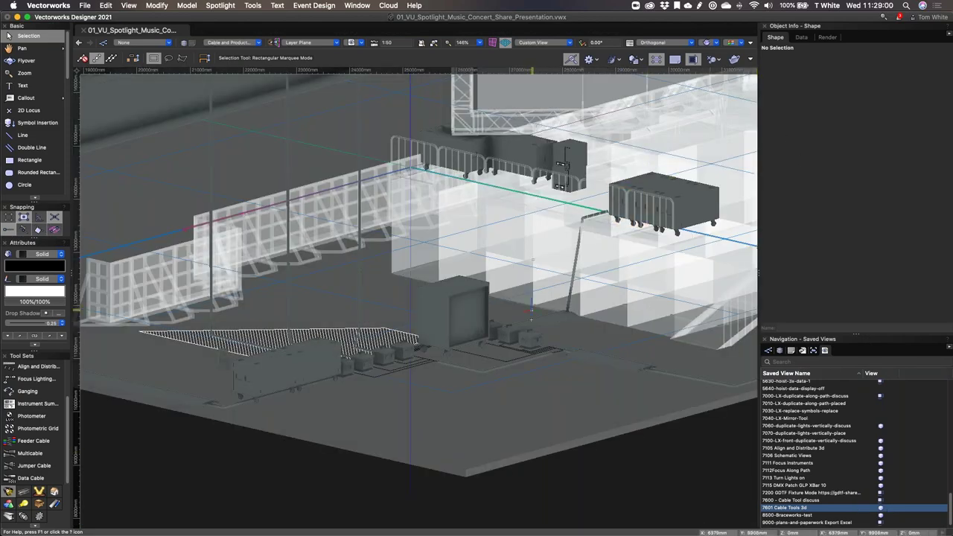
scroll(532, 312, up, 2)
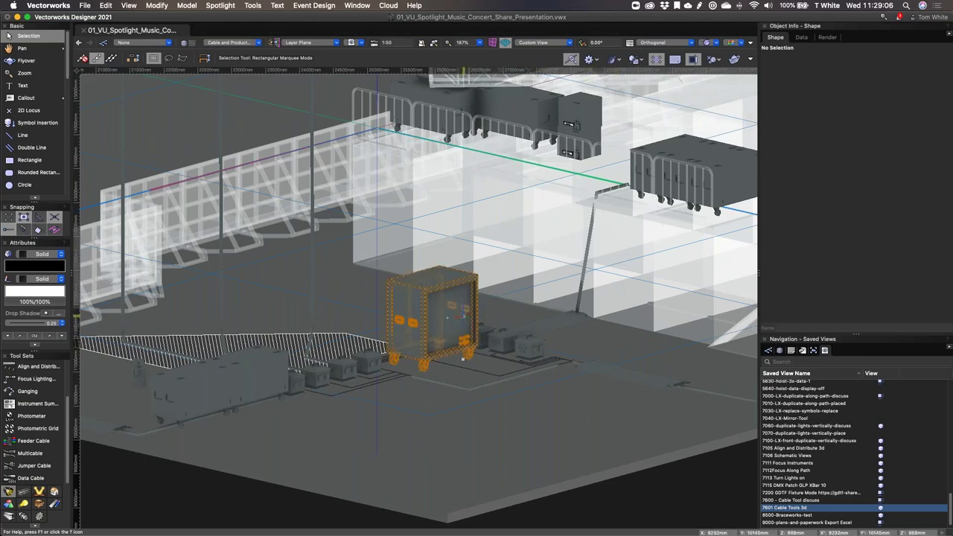
scroll(462, 320, up, 3)
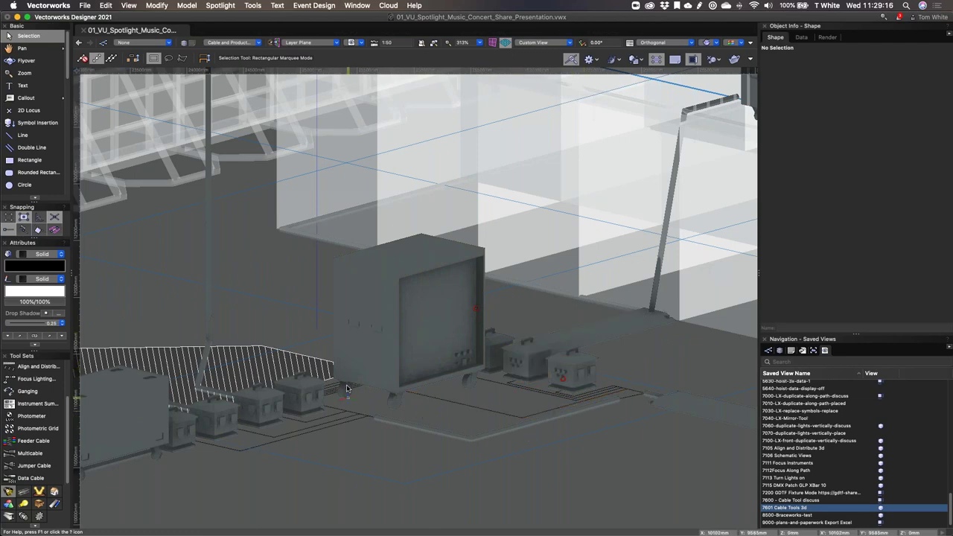
Step: Pan and zoom around the 3D model to inspect the cases, barriers and overhead trusses
key(h)
drag(504, 419, 596, 435)
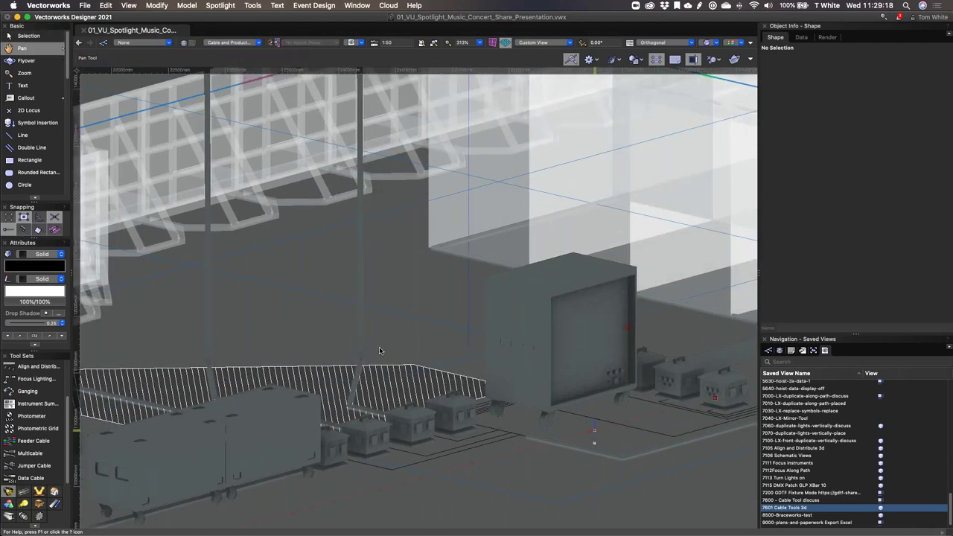
key(x)
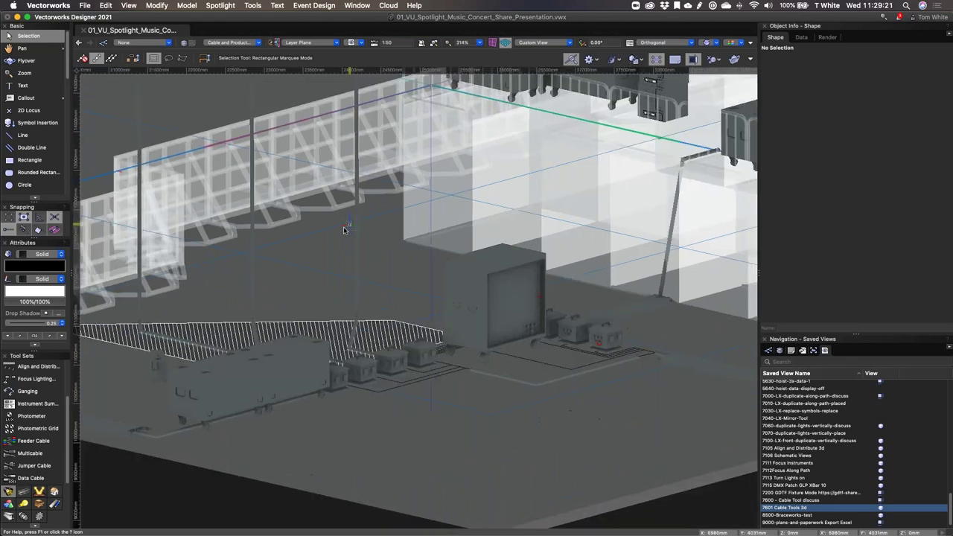
key(h)
drag(460, 341, 464, 496)
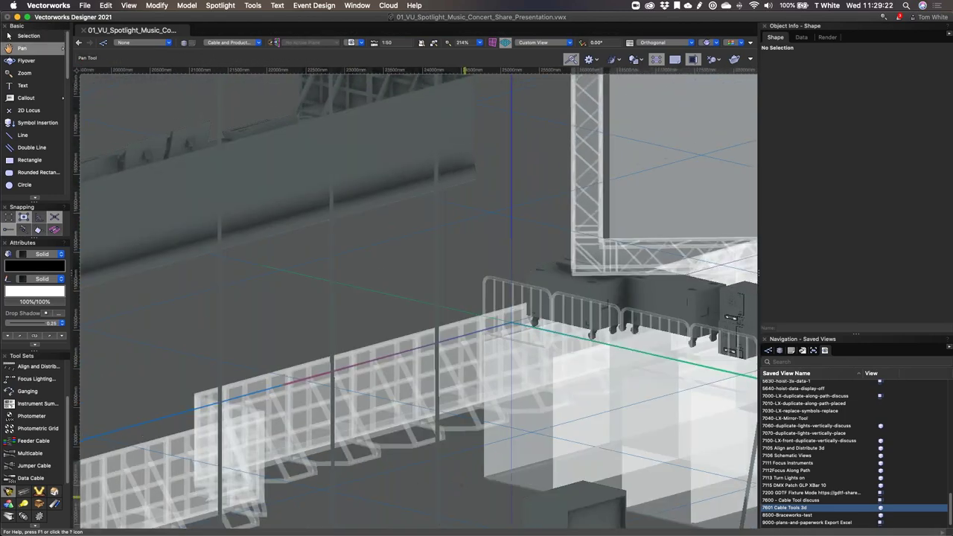
key(x)
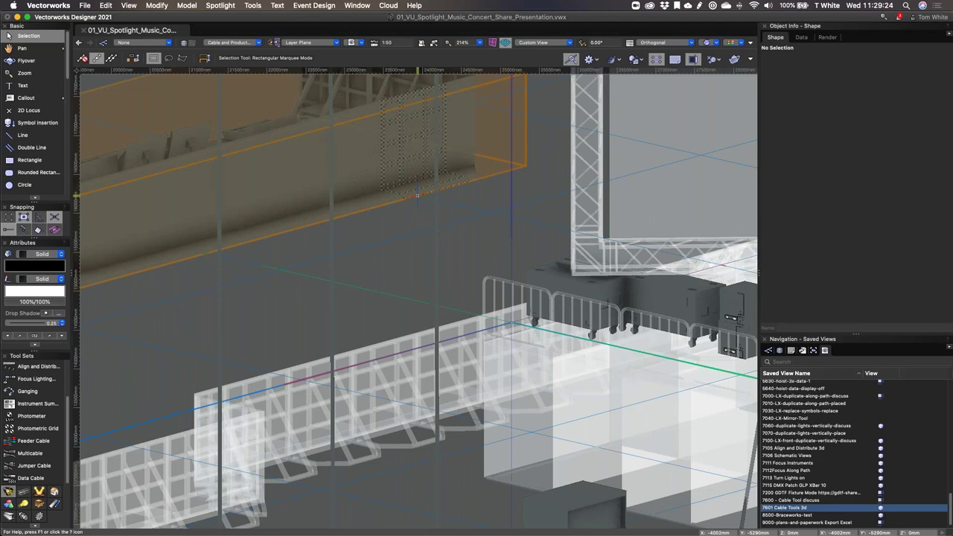
scroll(434, 203, down, 5)
scroll(385, 328, down, 7)
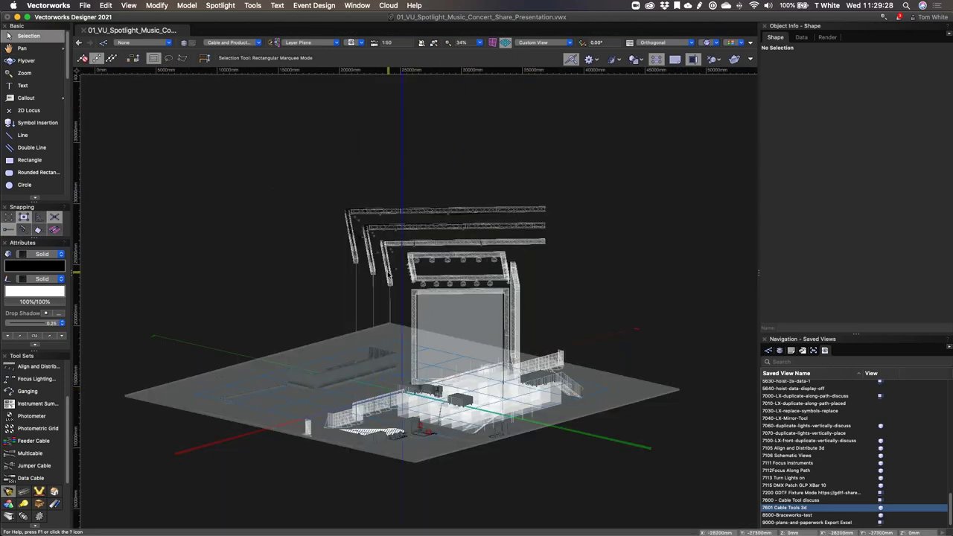
scroll(434, 163, up, 5)
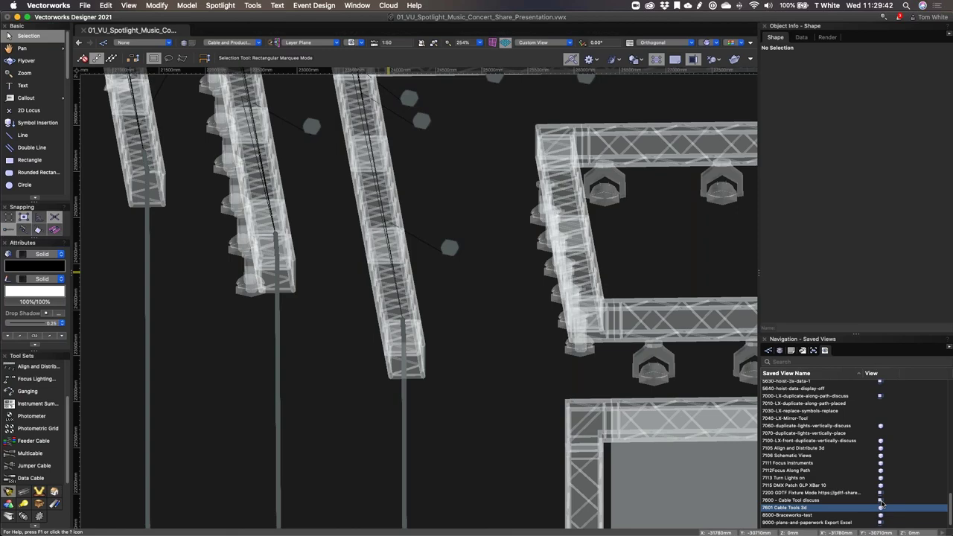
Step: Return to Top/Plan and show the Preview Features palette, moved out of the way
double_click(882, 505)
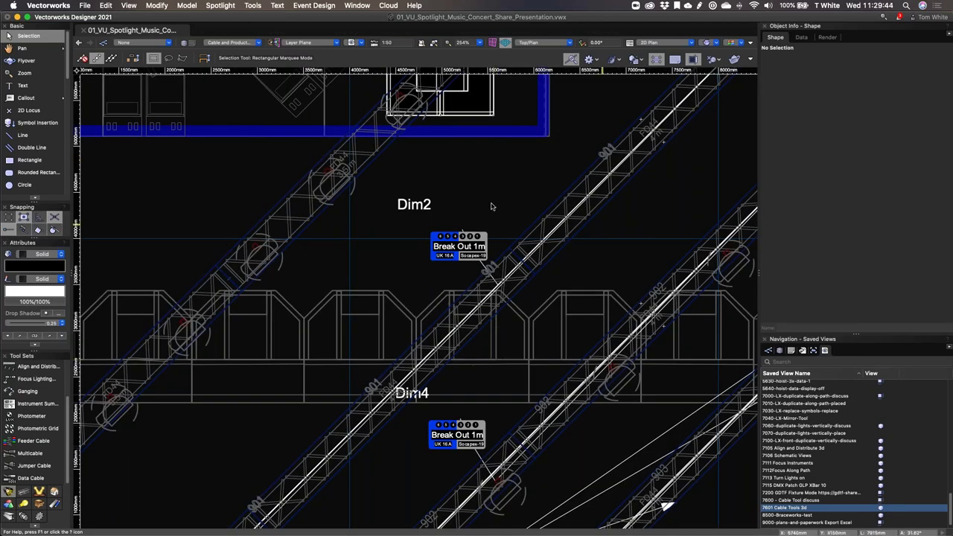
click(357, 5)
mouse_move(381, 19)
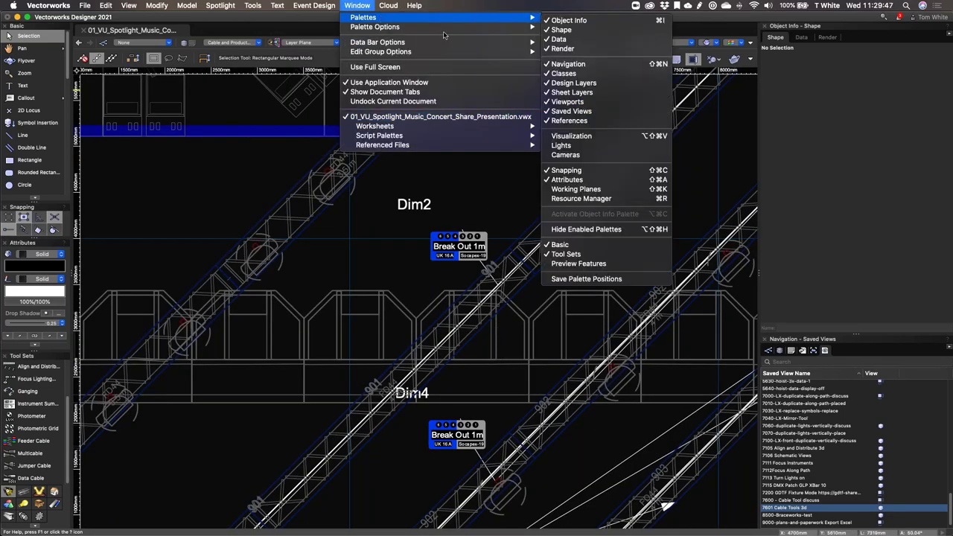
click(611, 263)
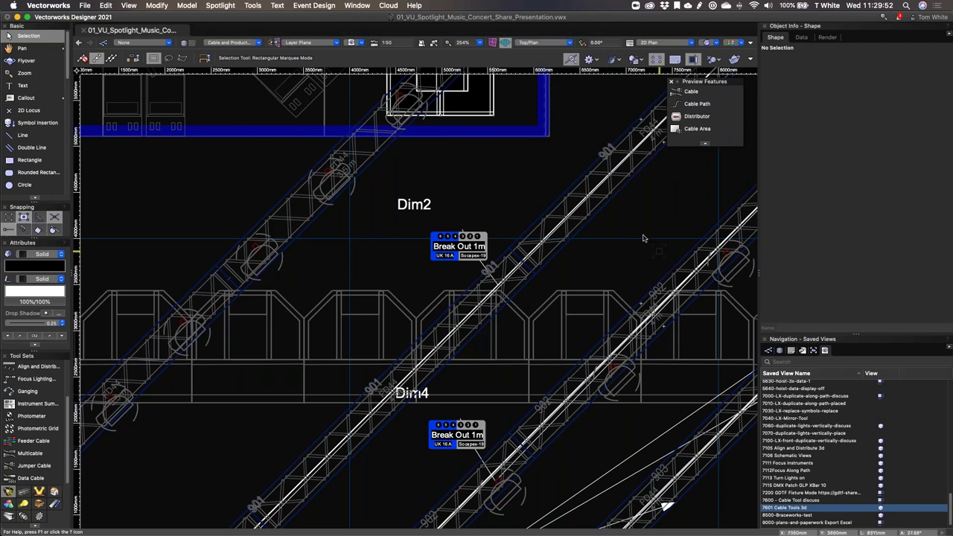
drag(716, 84, 692, 146)
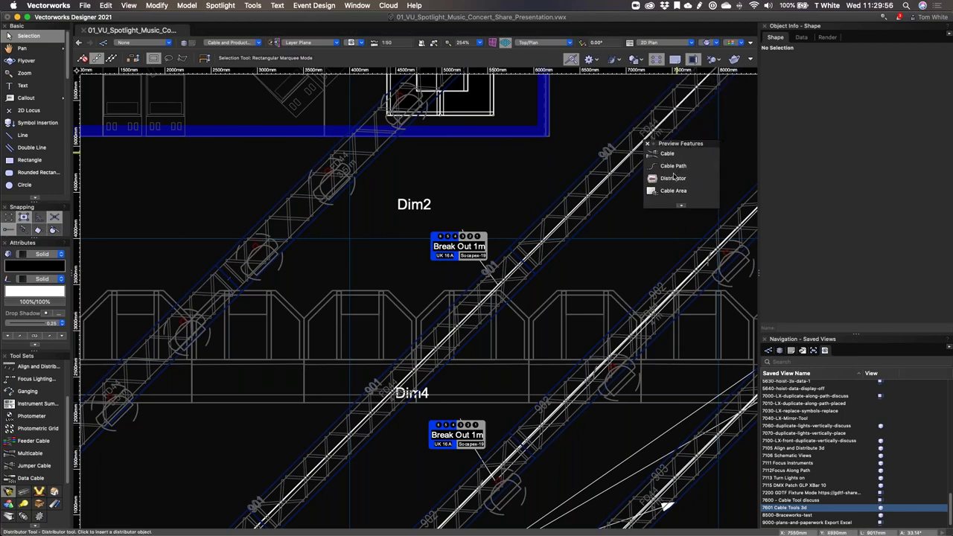
Step: Zoom and pan the plan to the 400A power distributors
scroll(552, 225, down, 5)
scroll(552, 228, down, 1)
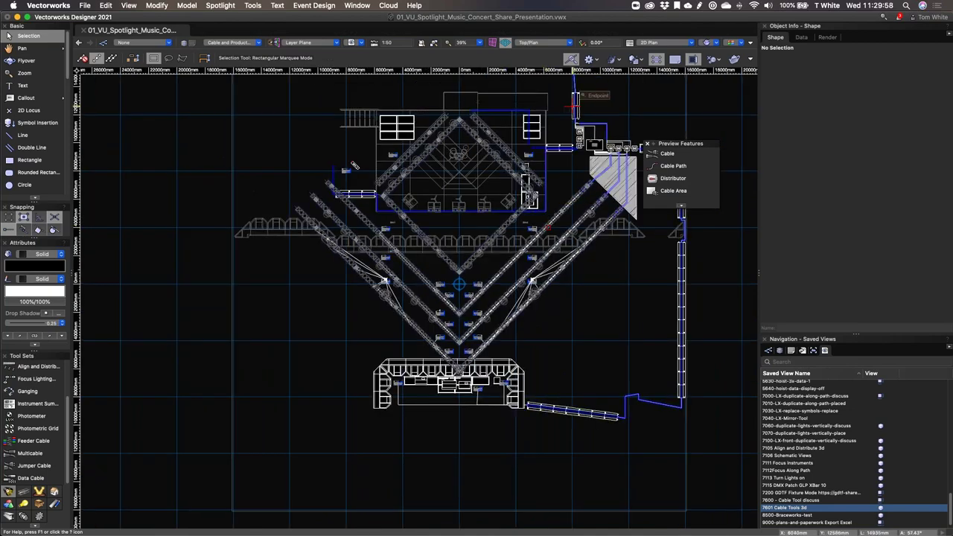
middle_drag(616, 116, 531, 265)
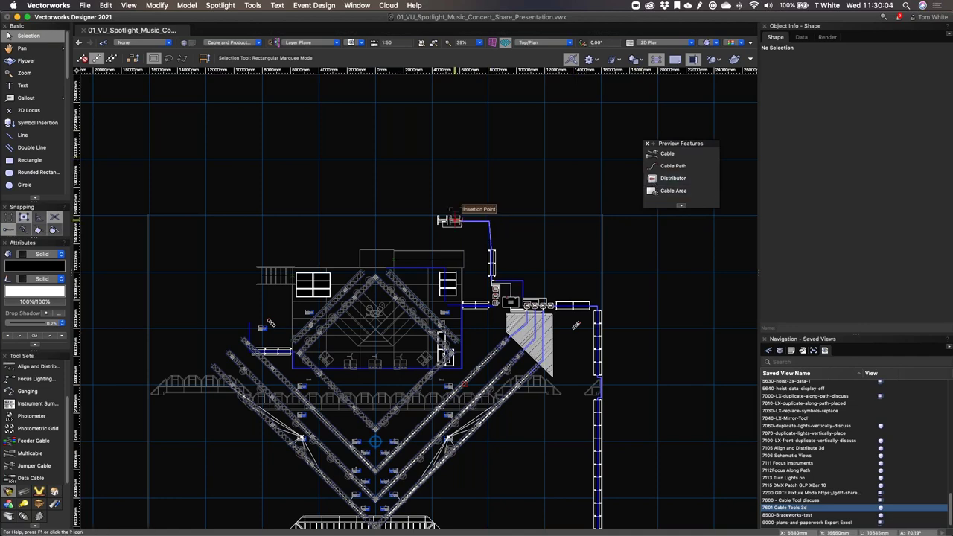
scroll(450, 217, up, 4)
scroll(470, 248, up, 4)
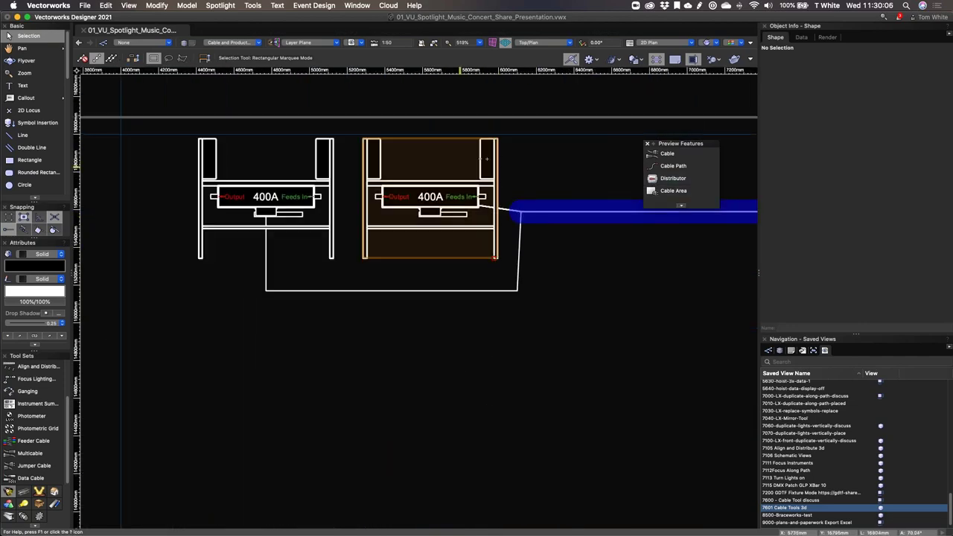
Step: Review the second 400A Rolling Disconnect distributor's connections in Object Info, then deselect it
click(408, 200)
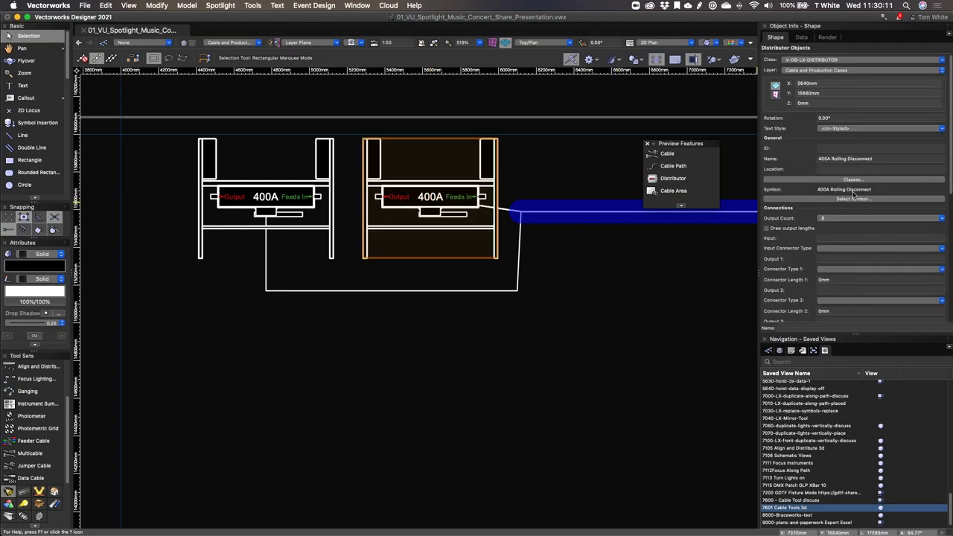
scroll(927, 176, down, 5)
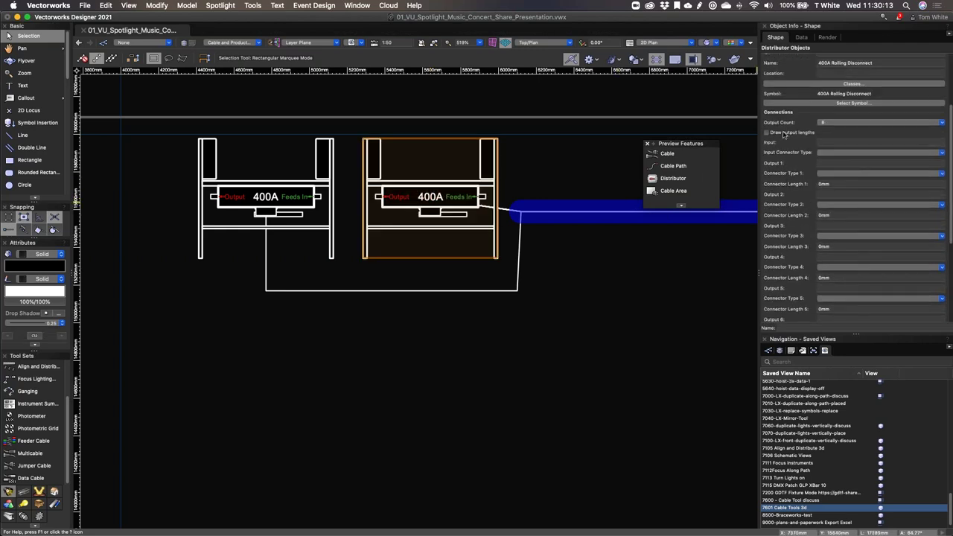
scroll(853, 187, up, 2)
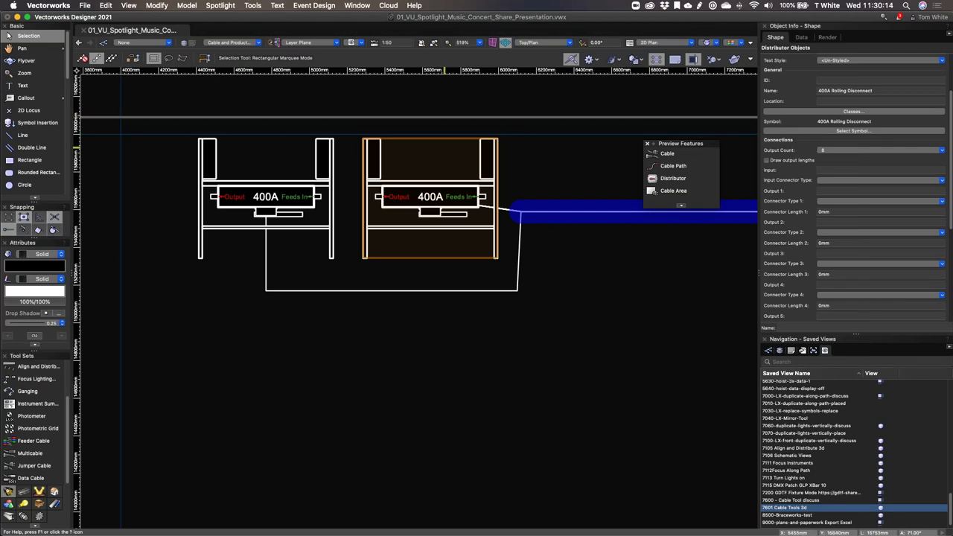
click(564, 320)
Step: Pan and zoom the plan to the Dim2 Break Out 1m distributor
scroll(563, 320, down, 5)
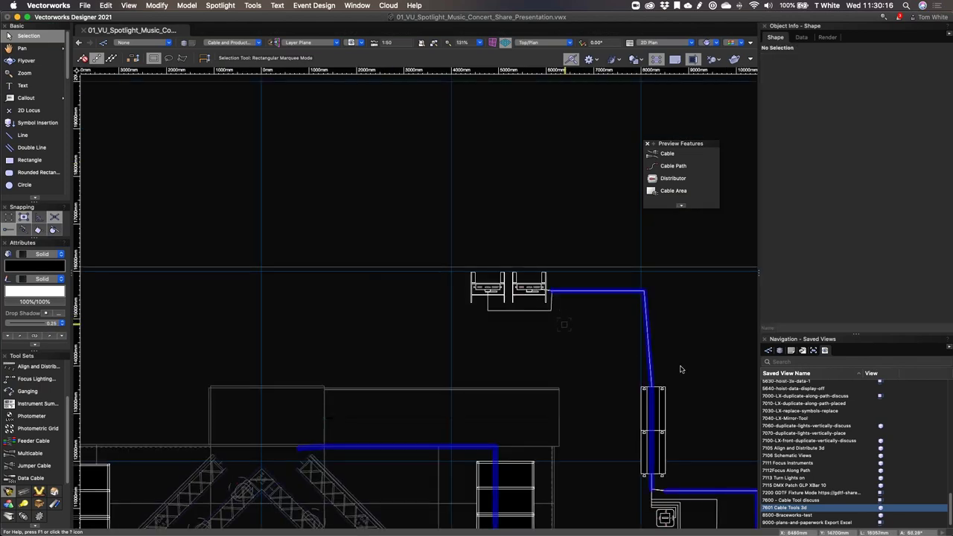
key(h)
mouse_move(511, 251)
mouse_down()
mouse_move(358, 134)
mouse_move(313, 6)
mouse_move(314, 122)
mouse_up()
key(x)
scroll(433, 312, up, 5)
middle_drag(433, 311, 419, 297)
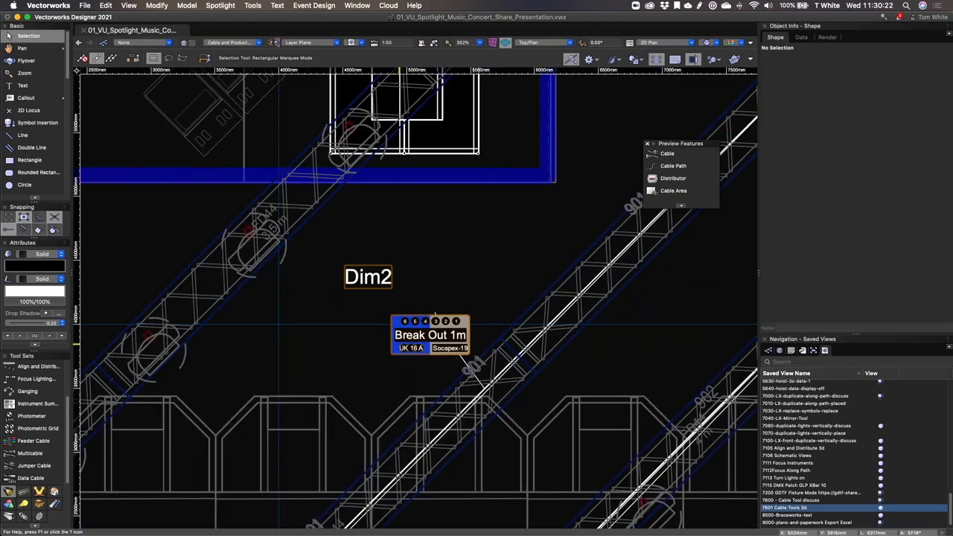
click(411, 344)
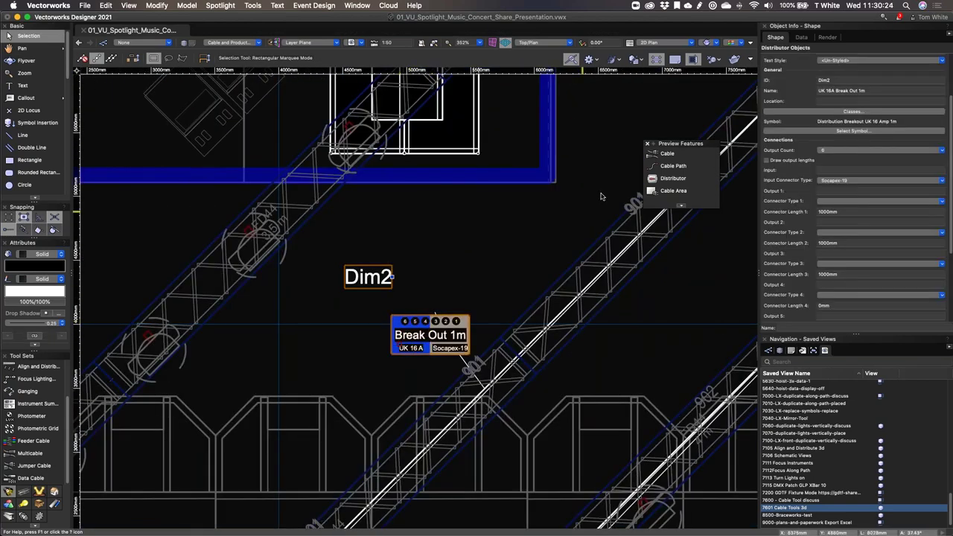
click(691, 180)
click(687, 168)
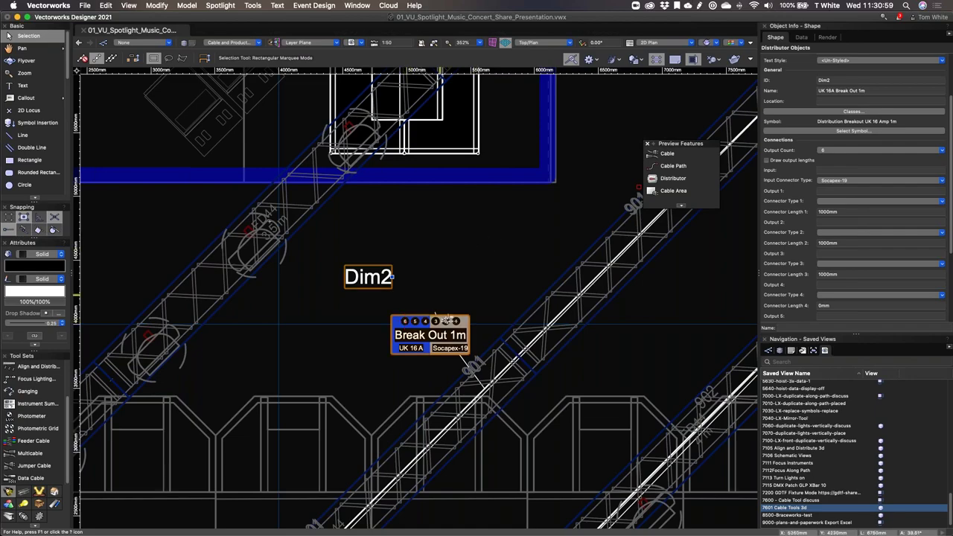
scroll(436, 316, down, 10)
scroll(566, 163, up, 4)
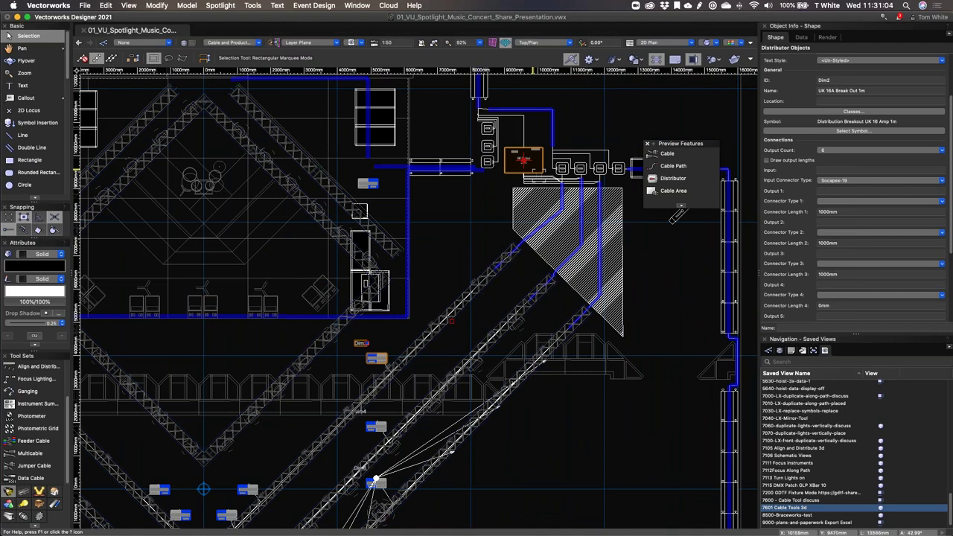
middle_drag(676, 216, 609, 294)
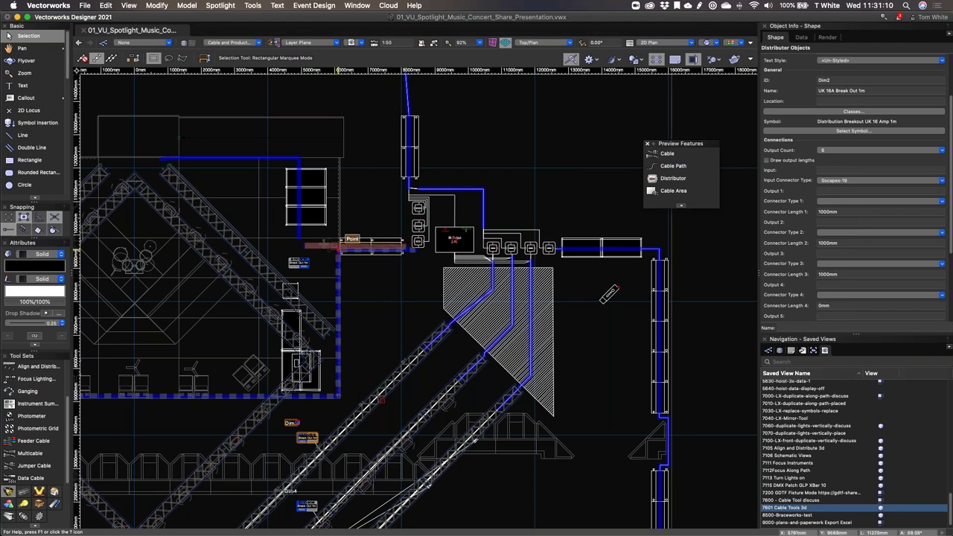
middle_drag(298, 223, 559, 94)
click(672, 165)
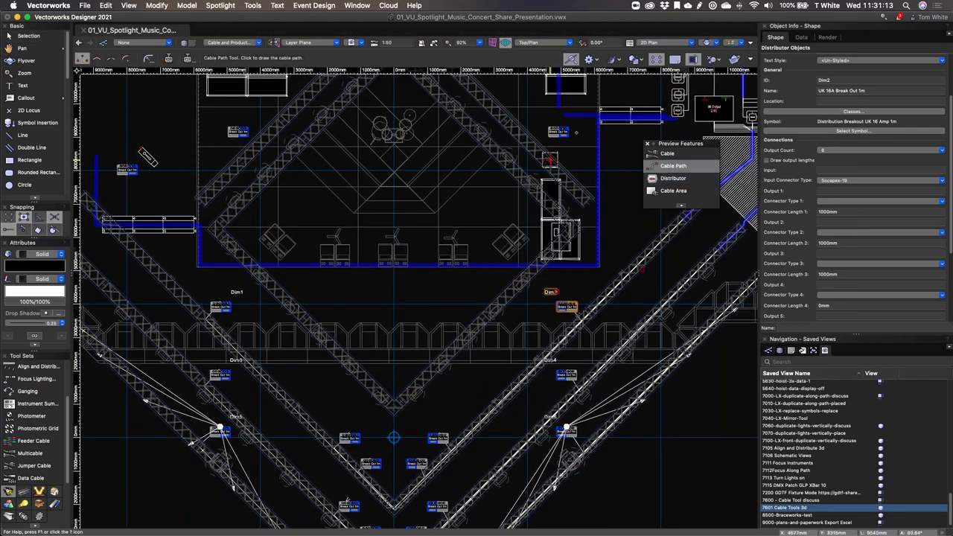
click(612, 133)
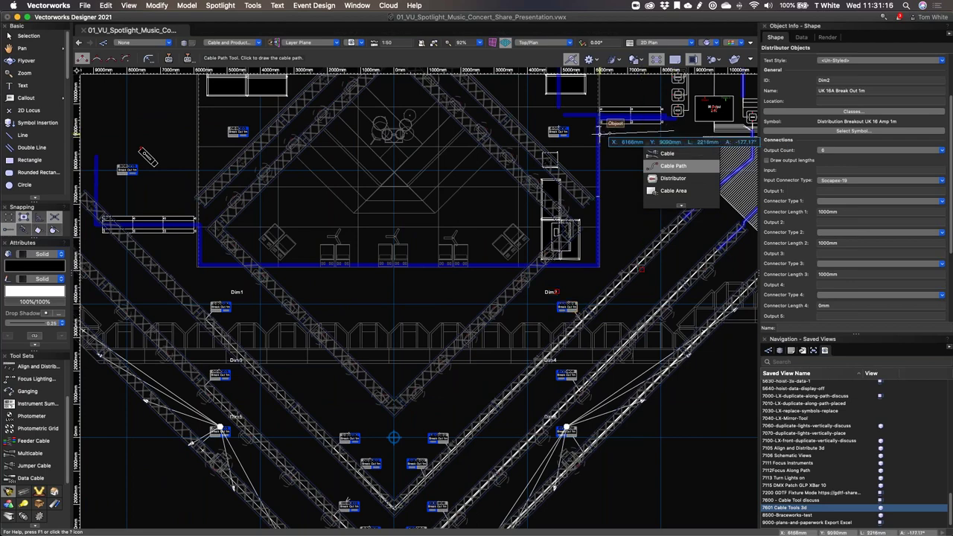
double_click(615, 262)
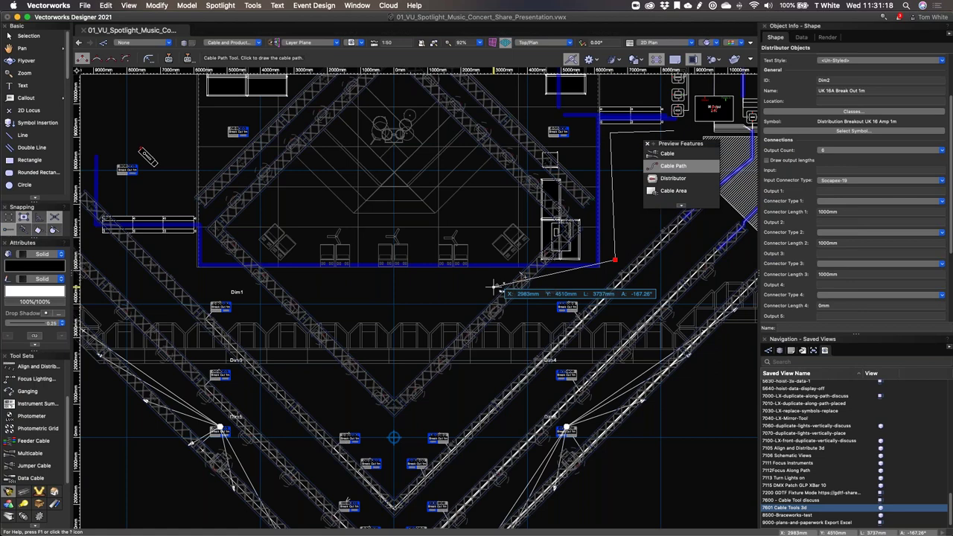
key(BackSpace)
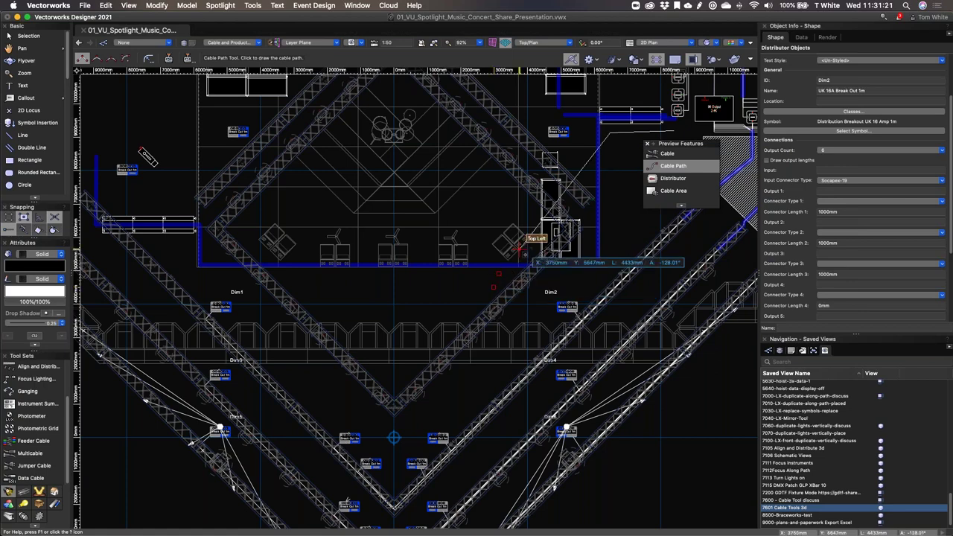
key(Escape)
key(x)
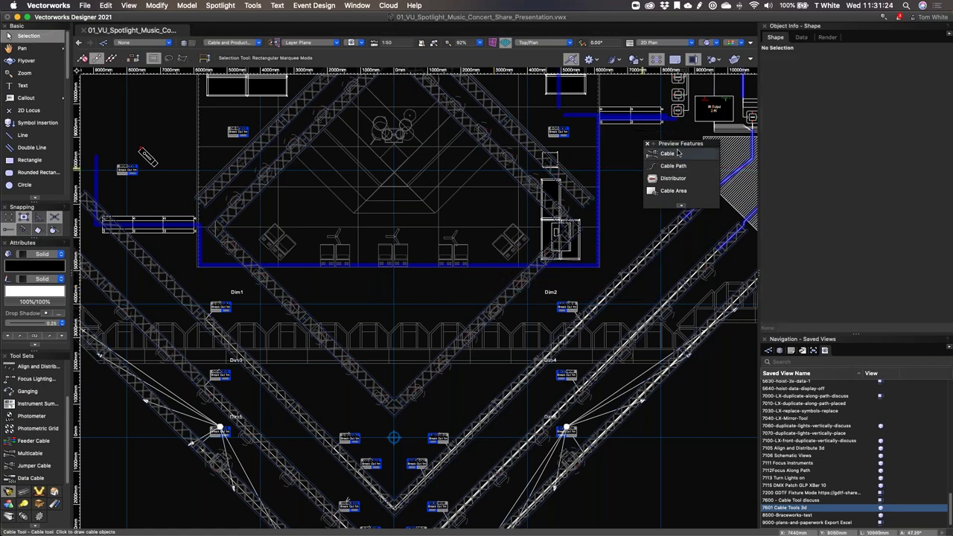
click(676, 154)
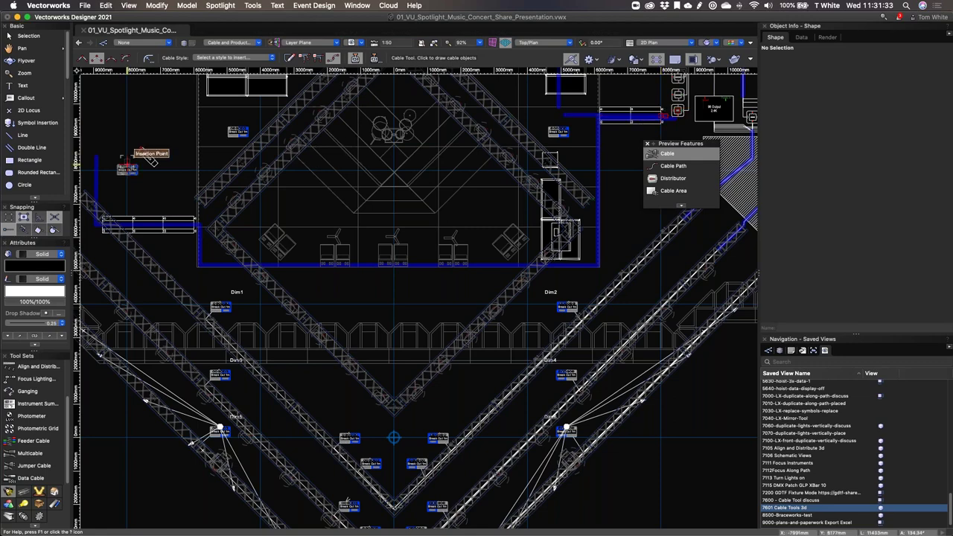
scroll(149, 161, up, 6)
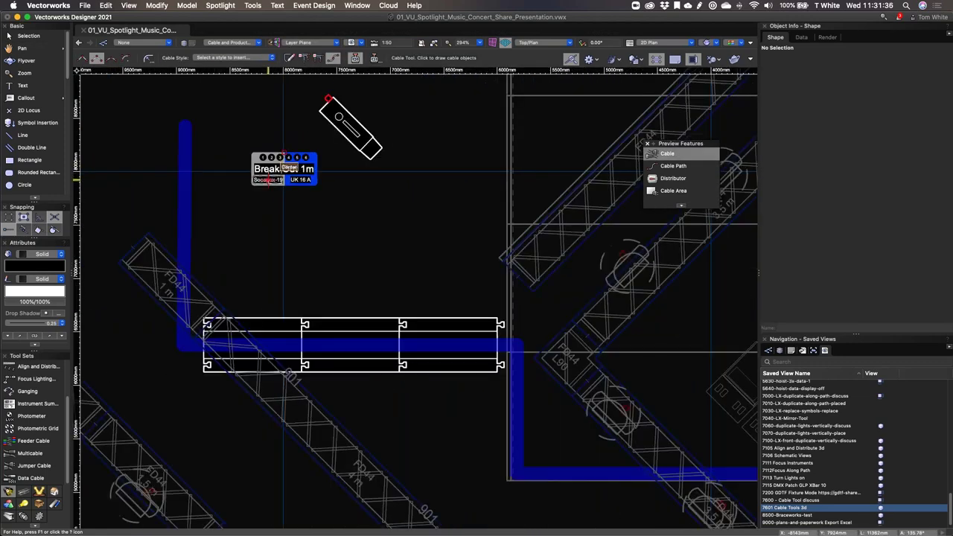
key(x)
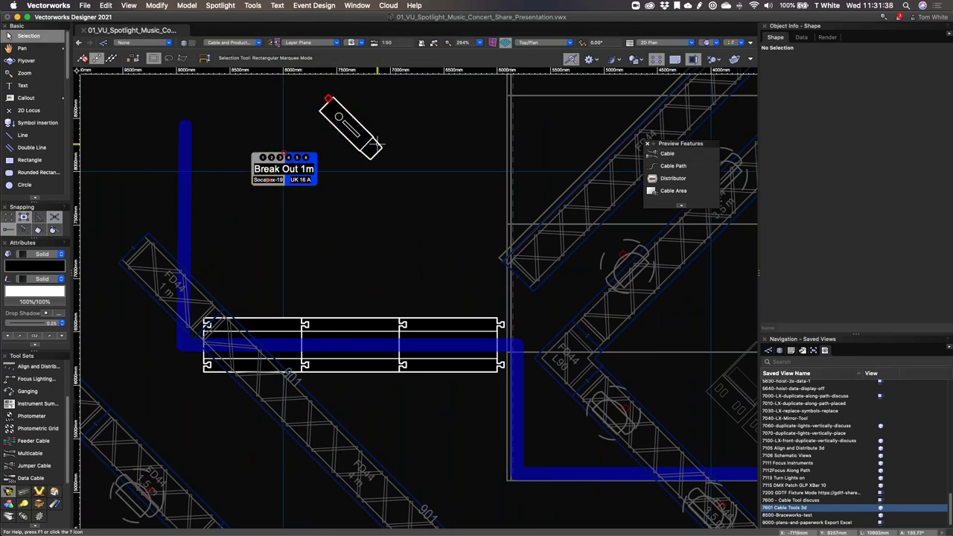
scroll(366, 106, down, 6)
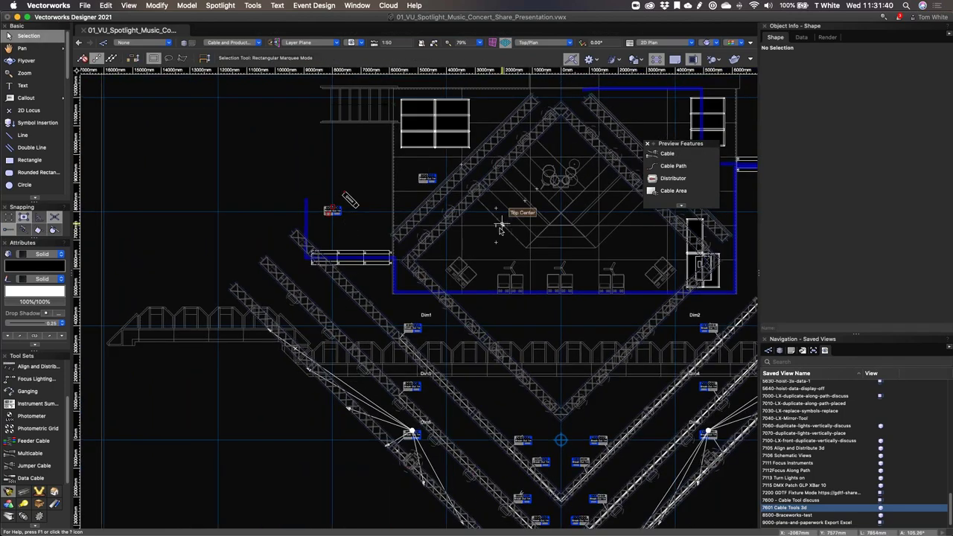
scroll(501, 229, right, 3)
scroll(500, 229, up, 1)
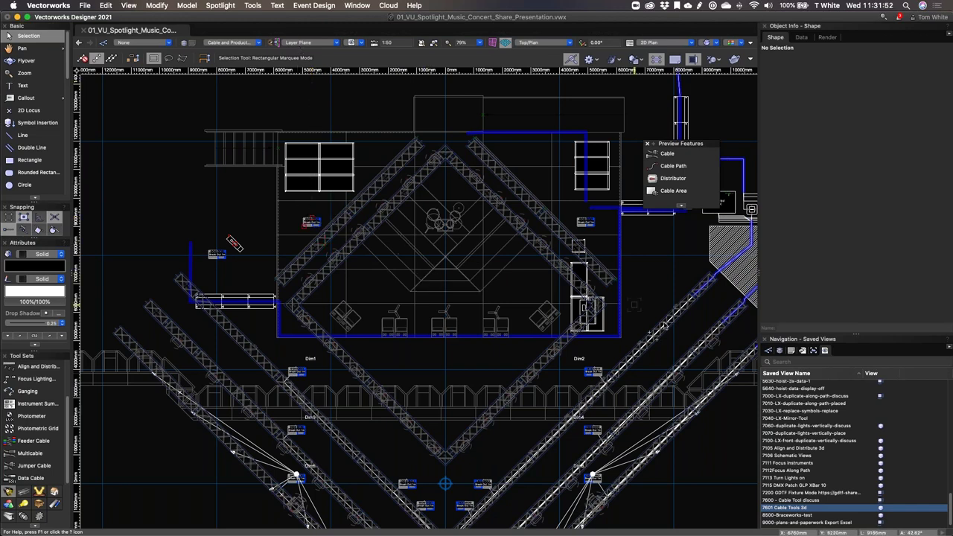
key(shift+c)
mouse_move(464, 283)
mouse_down()
mouse_move(451, 246)
mouse_move(439, 111)
mouse_move(470, 109)
mouse_move(521, 164)
mouse_up()
key(x)
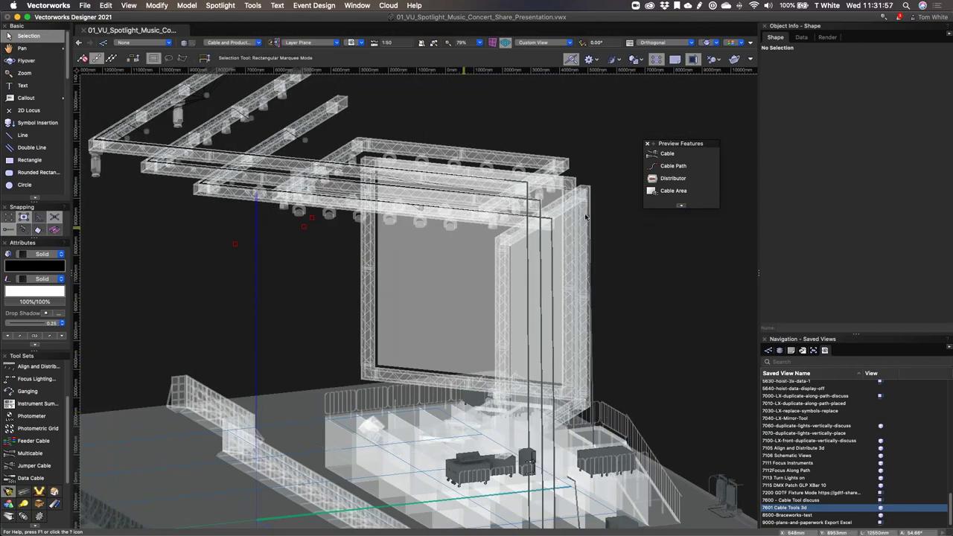
key(h)
key(x)
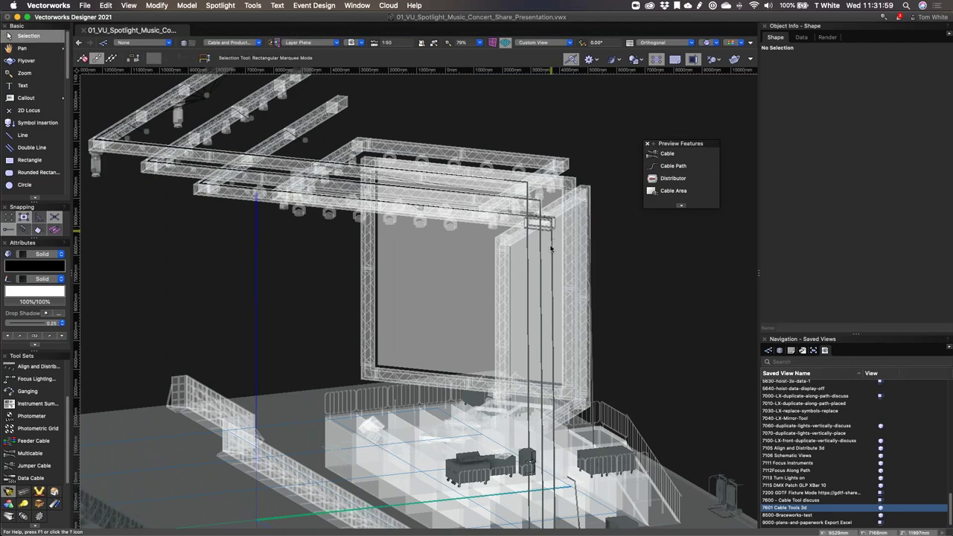
click(551, 250)
shift+middle_drag(648, 403, 637, 450)
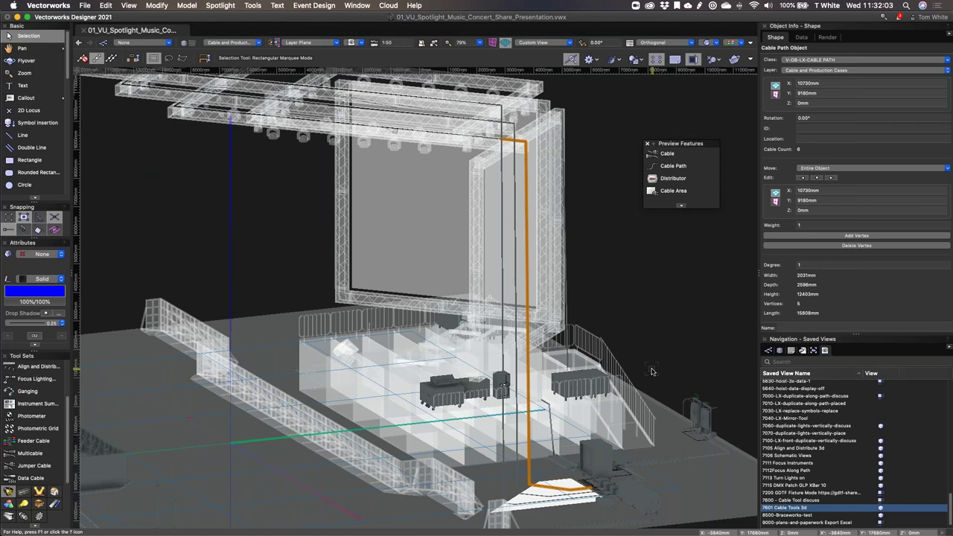
key(super+5)
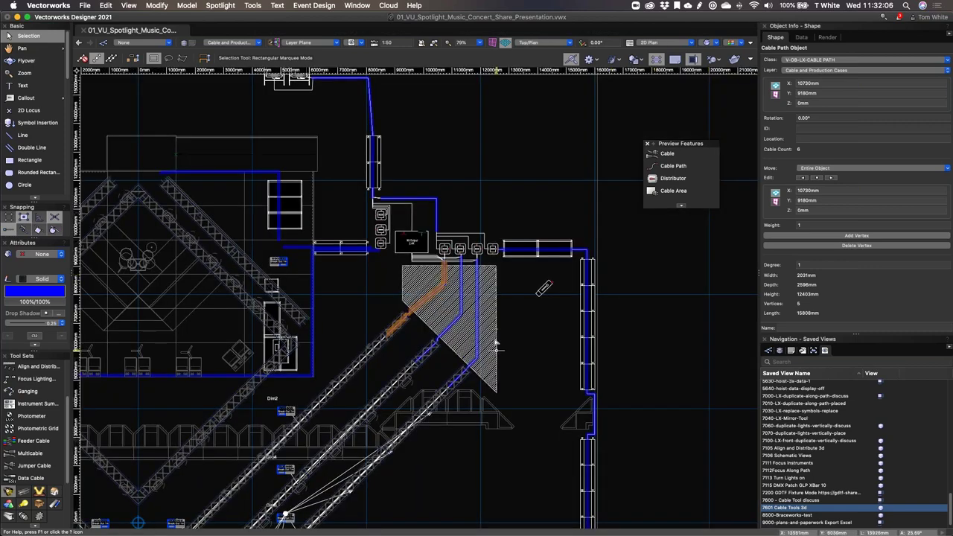
Step: Select the hatched triangular cable area and open its Cable Area Settings
click(403, 283)
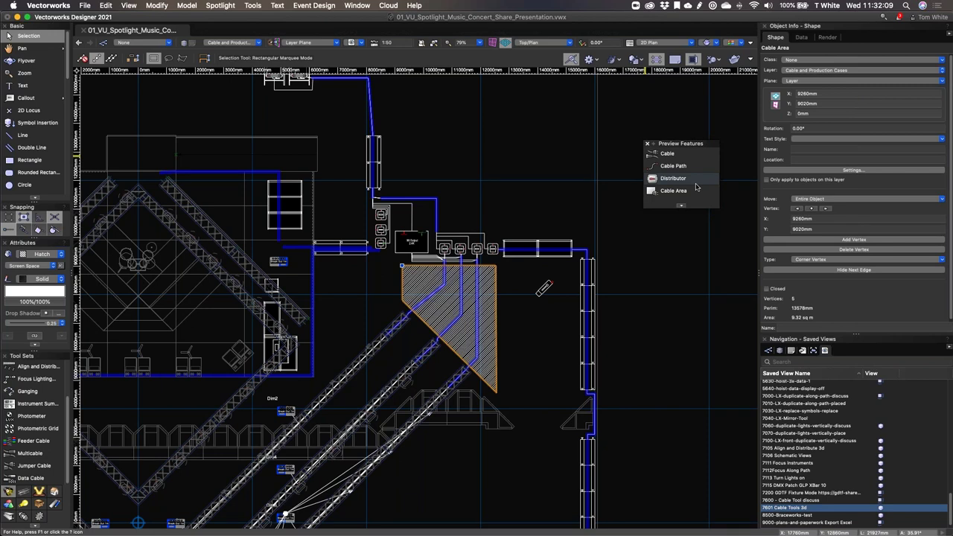
click(520, 160)
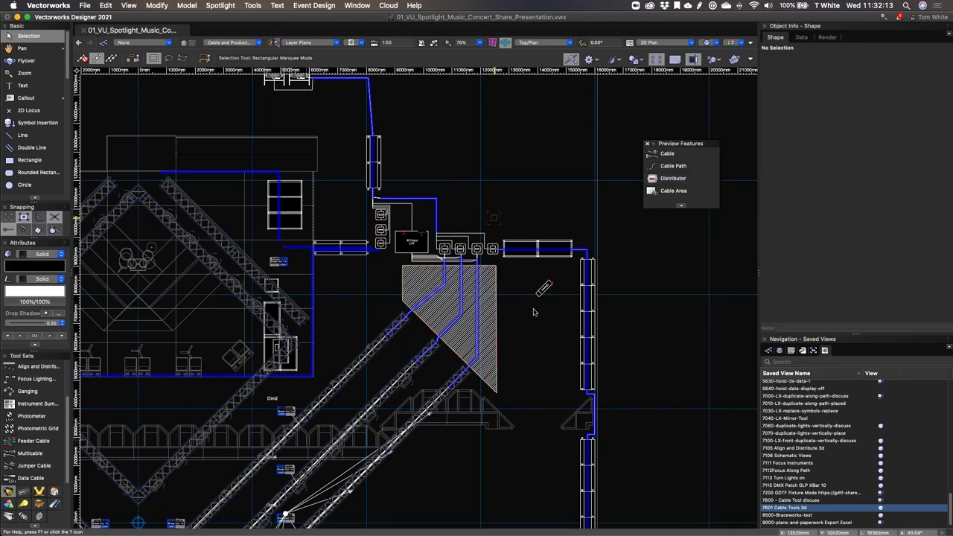
click(444, 283)
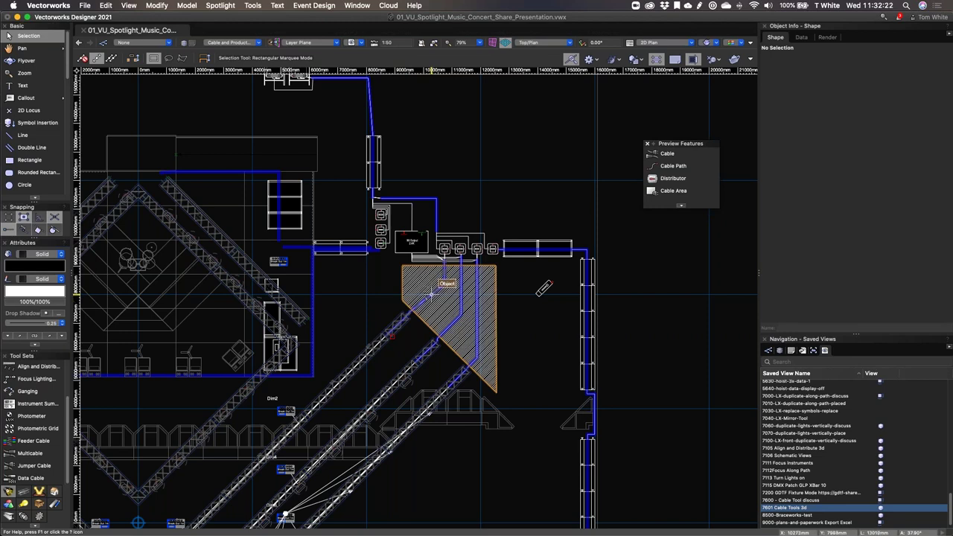
click(490, 298)
click(491, 168)
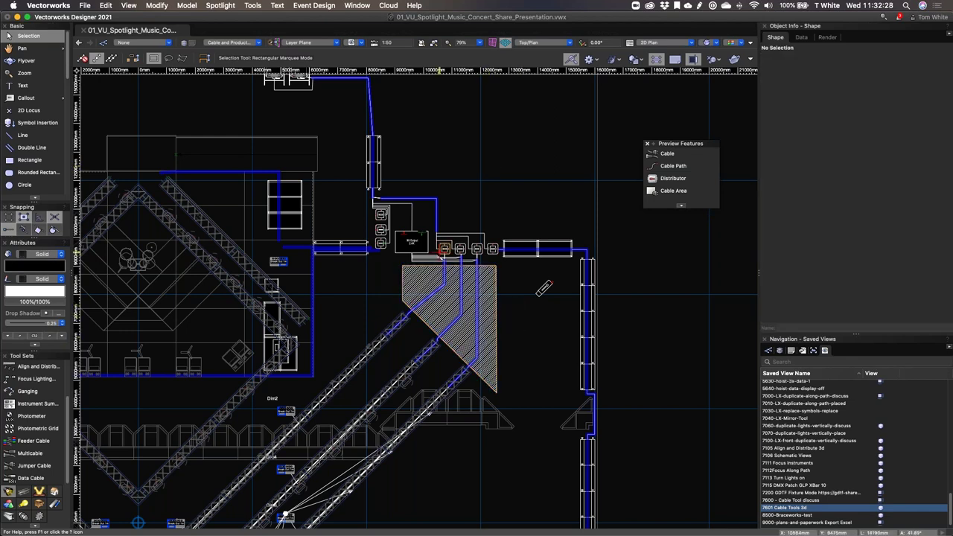
click(498, 327)
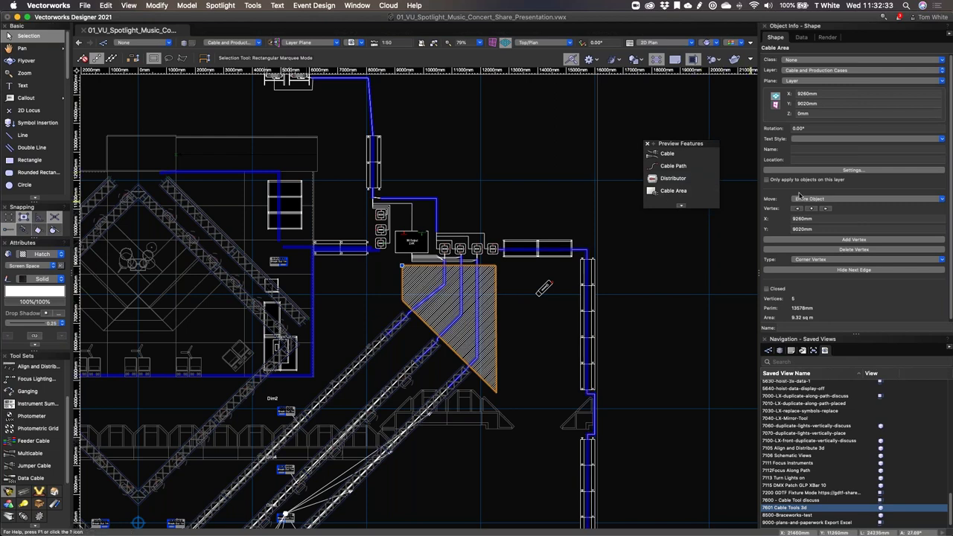
click(847, 171)
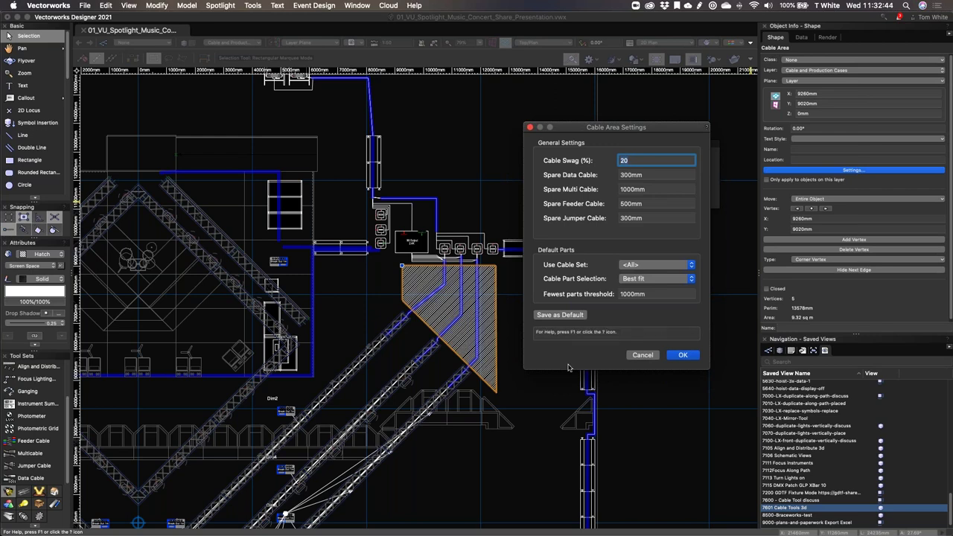
Step: Keep Use Cable Set at <All>, set Cable Part Selection to Fewest parts, and confirm
click(648, 266)
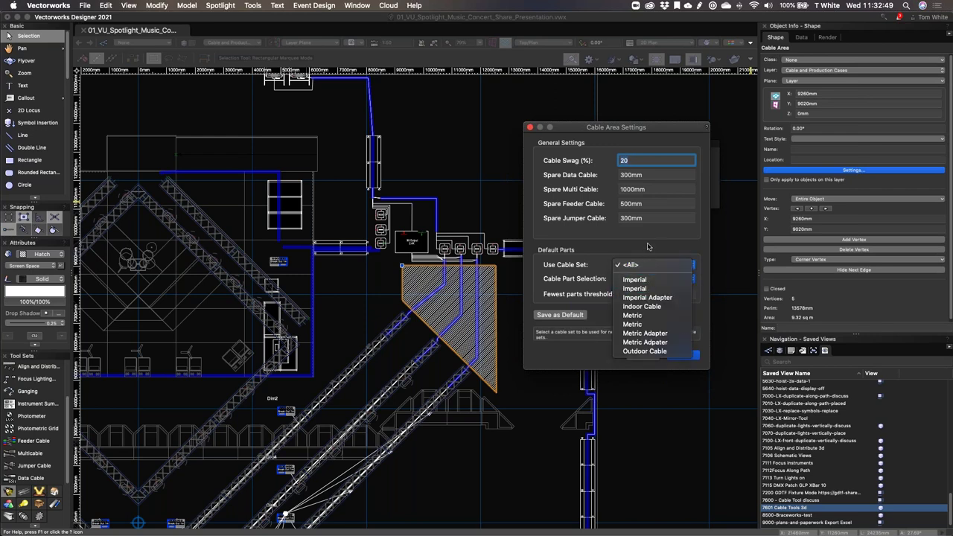
click(650, 262)
click(622, 280)
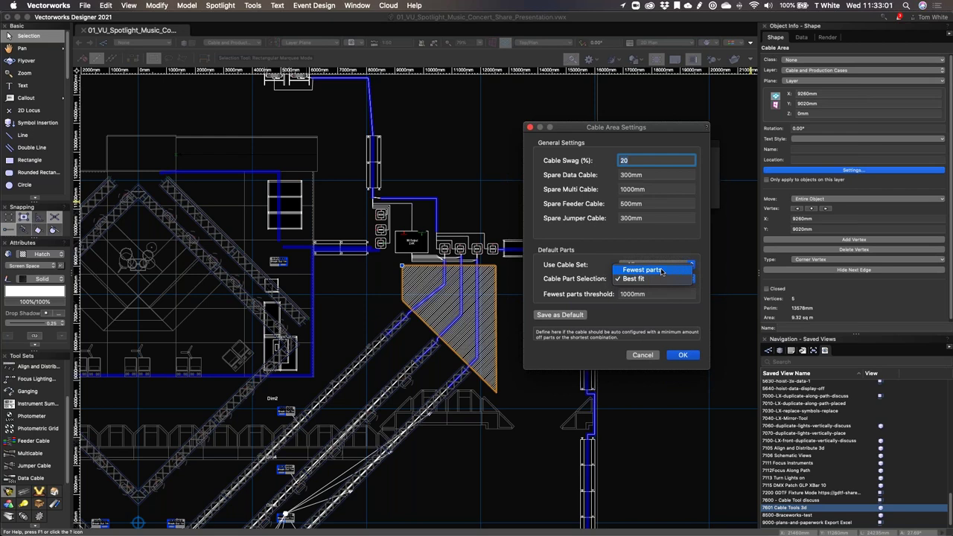
click(661, 272)
click(663, 270)
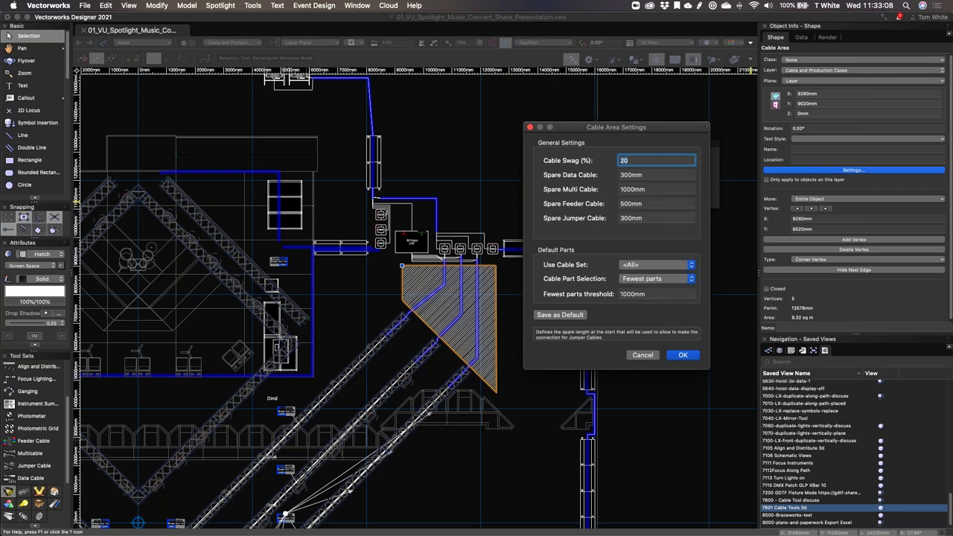
click(662, 281)
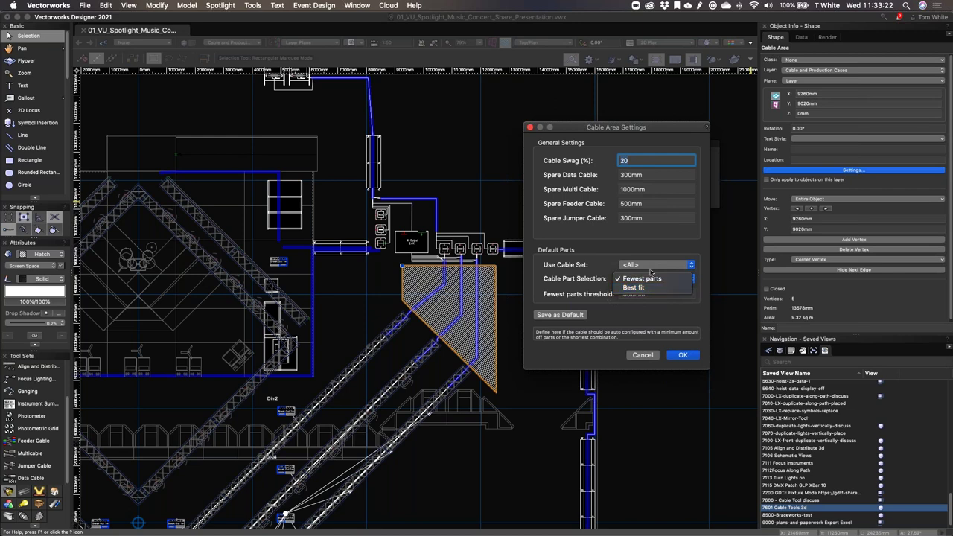
click(655, 278)
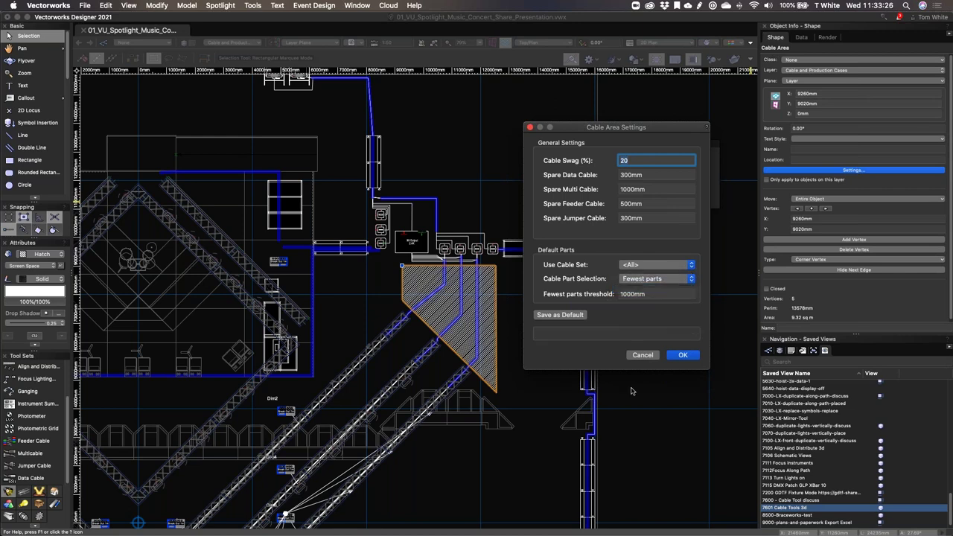
click(683, 356)
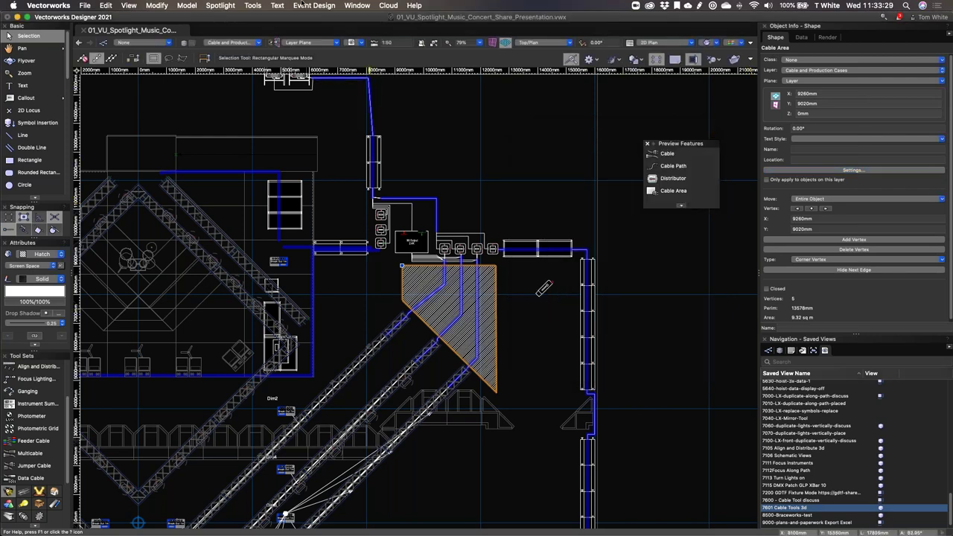
click(230, 5)
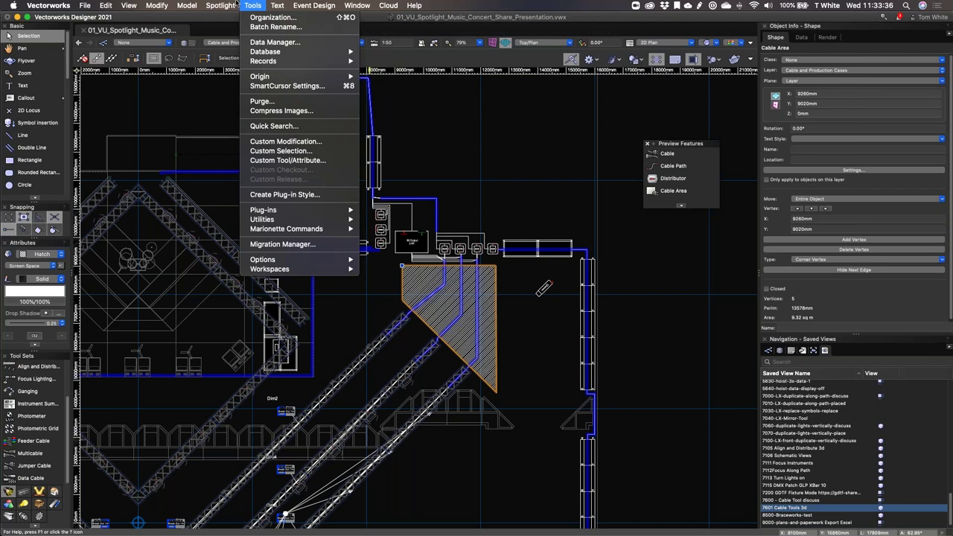
mouse_move(253, 192)
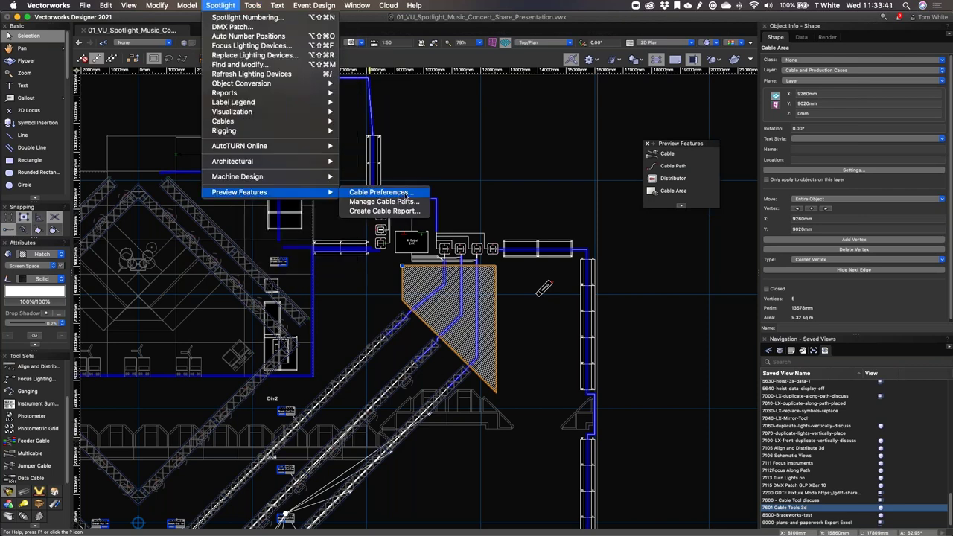
click(406, 194)
click(641, 357)
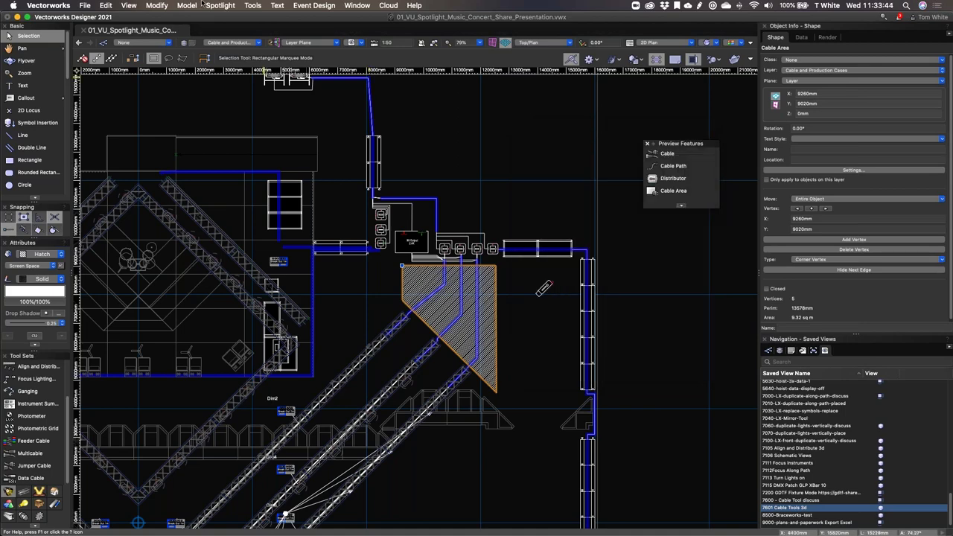
click(208, 6)
mouse_move(283, 192)
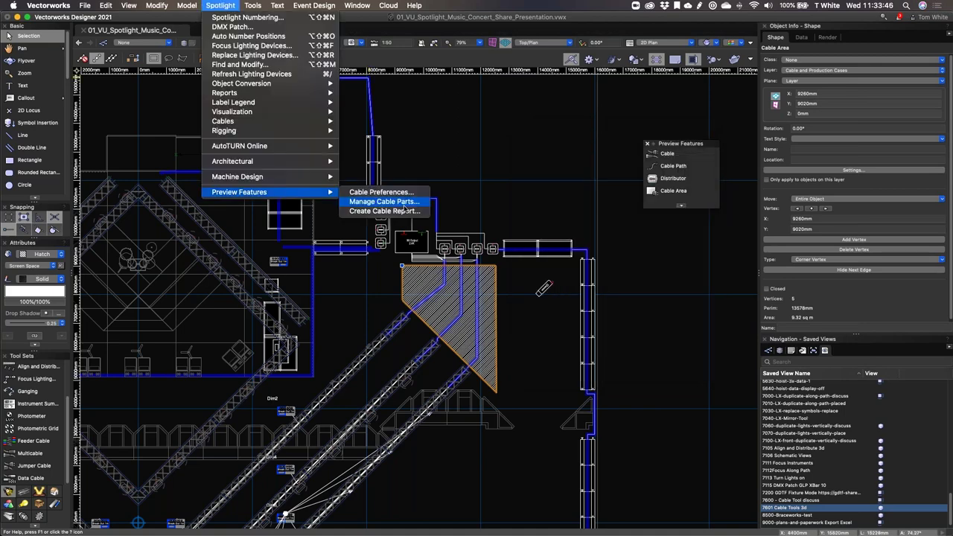
click(376, 201)
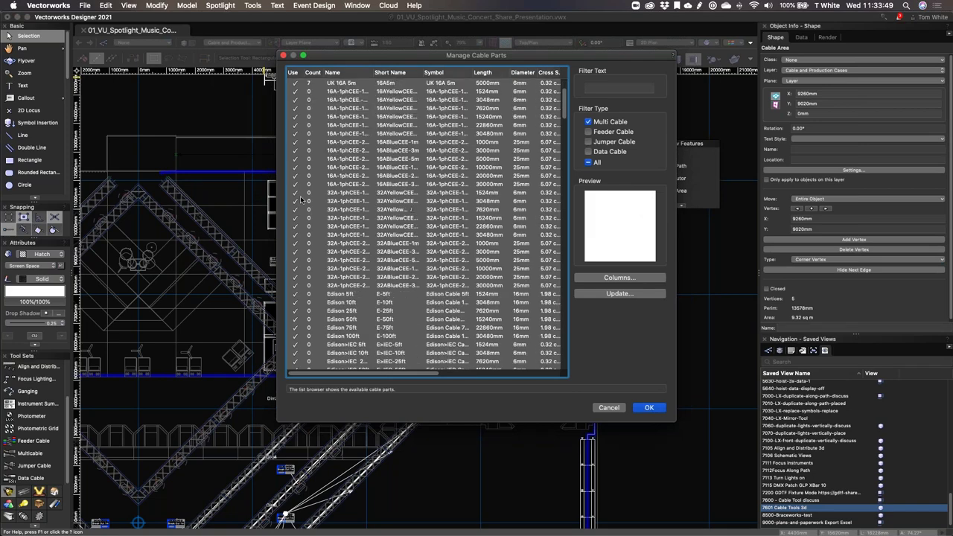
scroll(370, 239, down, 10)
scroll(371, 241, down, 8)
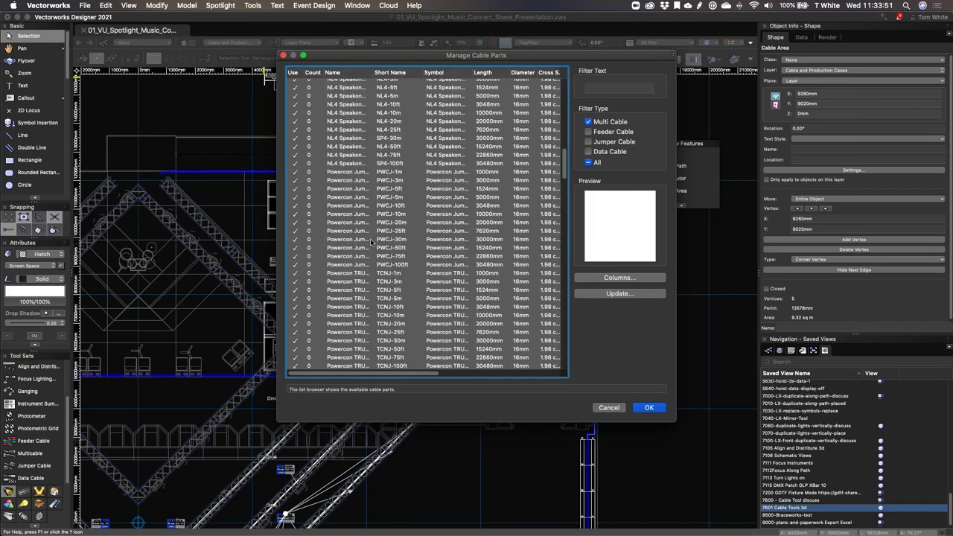
scroll(417, 223, down, 10)
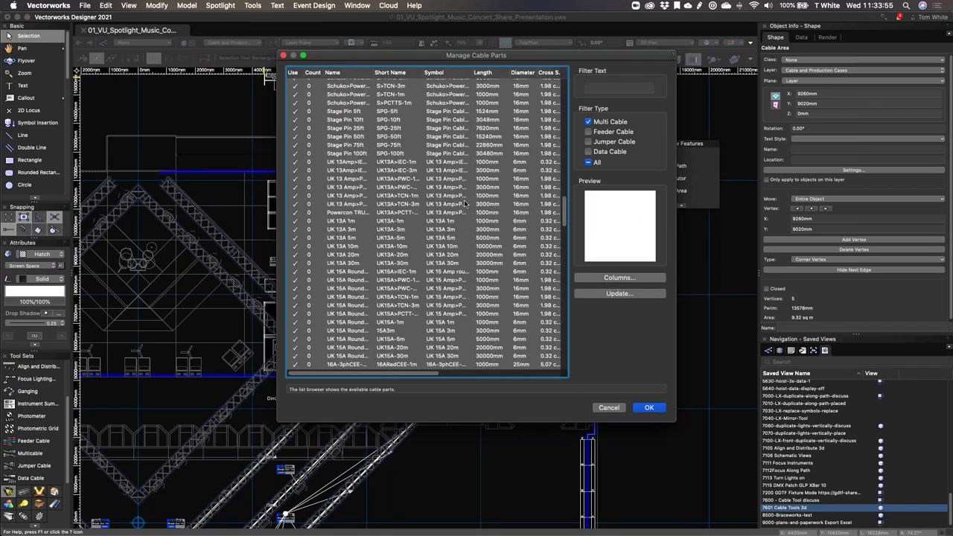
scroll(464, 199, down, 2)
scroll(464, 199, down, 10)
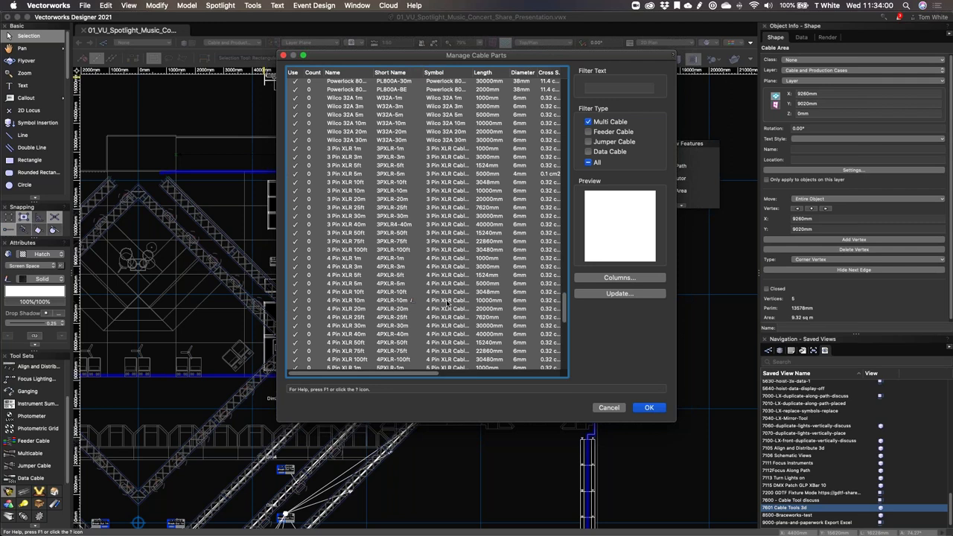
click(447, 300)
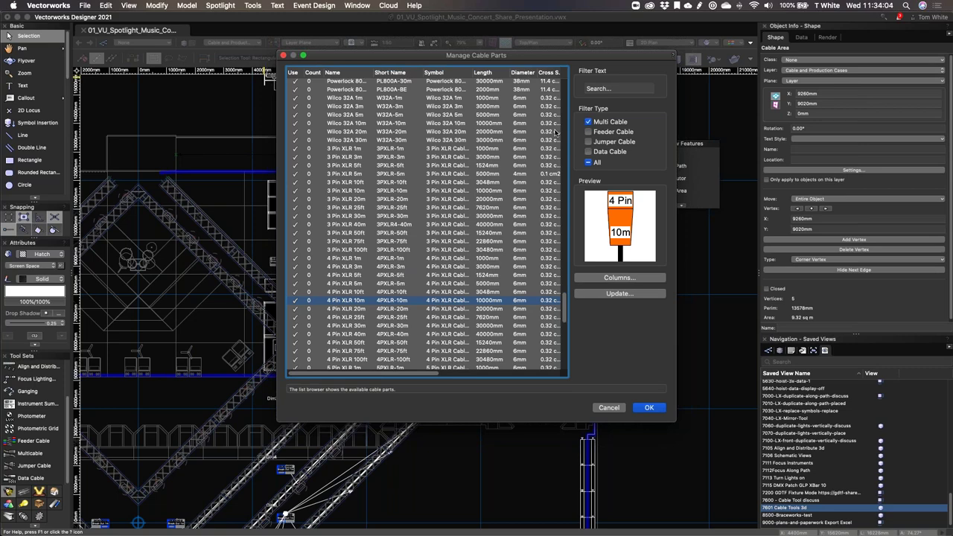
key(Return)
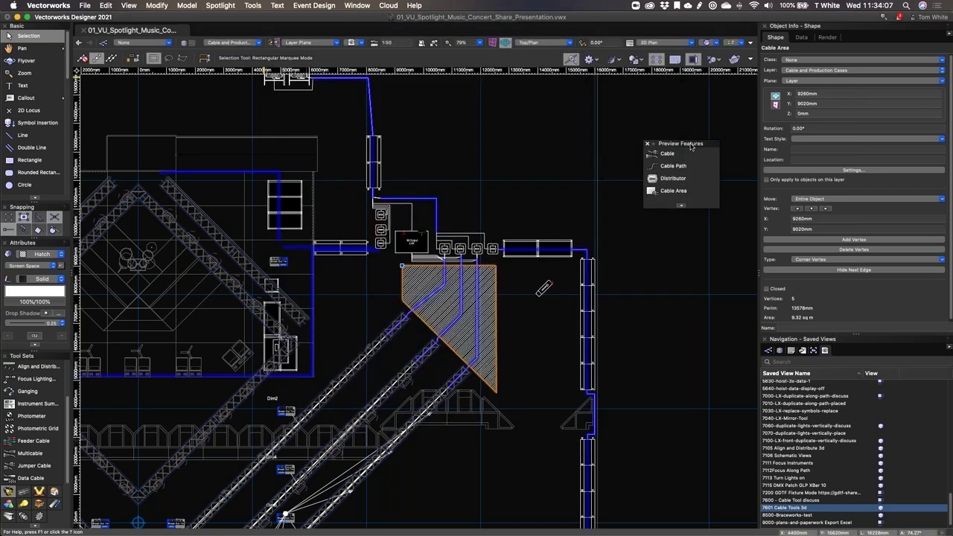
drag(690, 147, 672, 102)
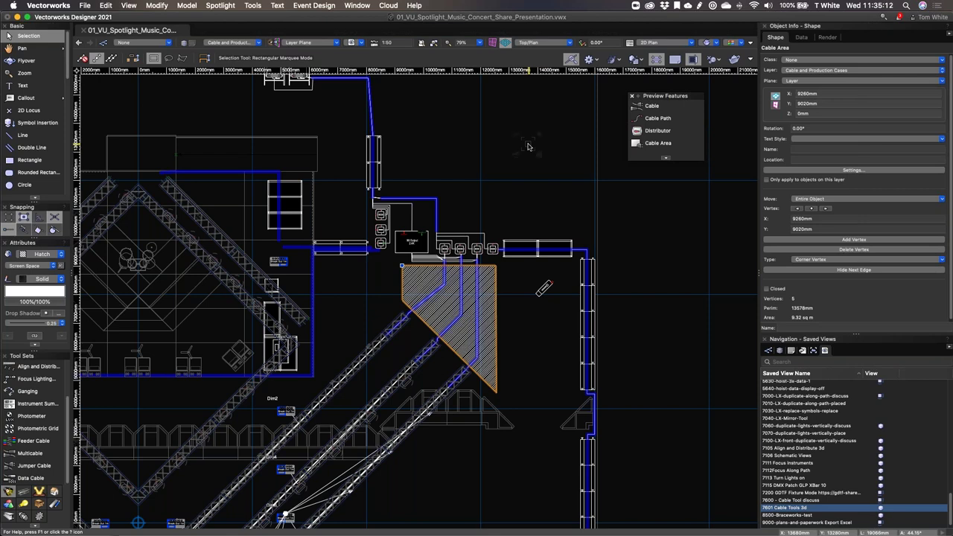
click(642, 246)
Step: Deselect the cable area and restore the 7113 Turn Lights on saved view
click(546, 195)
scroll(789, 462, down, 1)
click(787, 472)
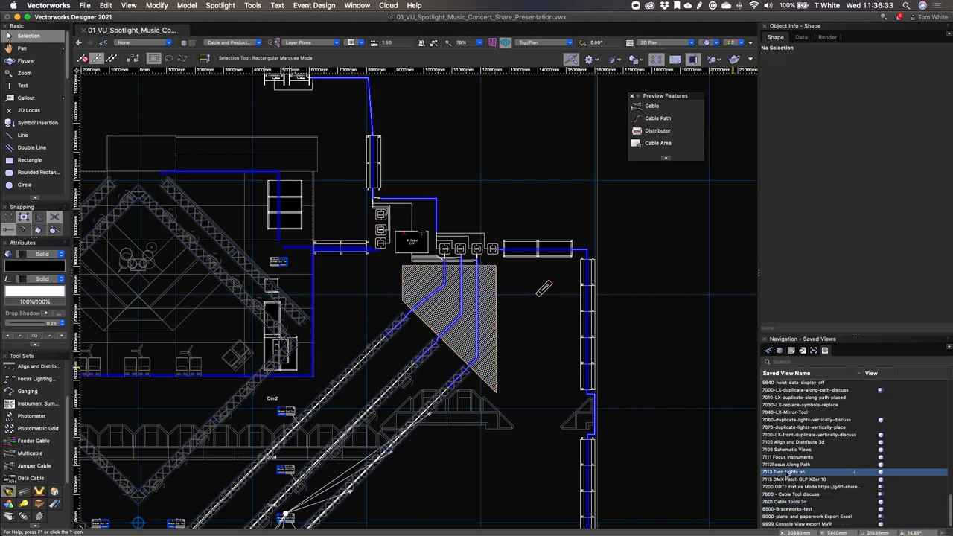
double_click(885, 475)
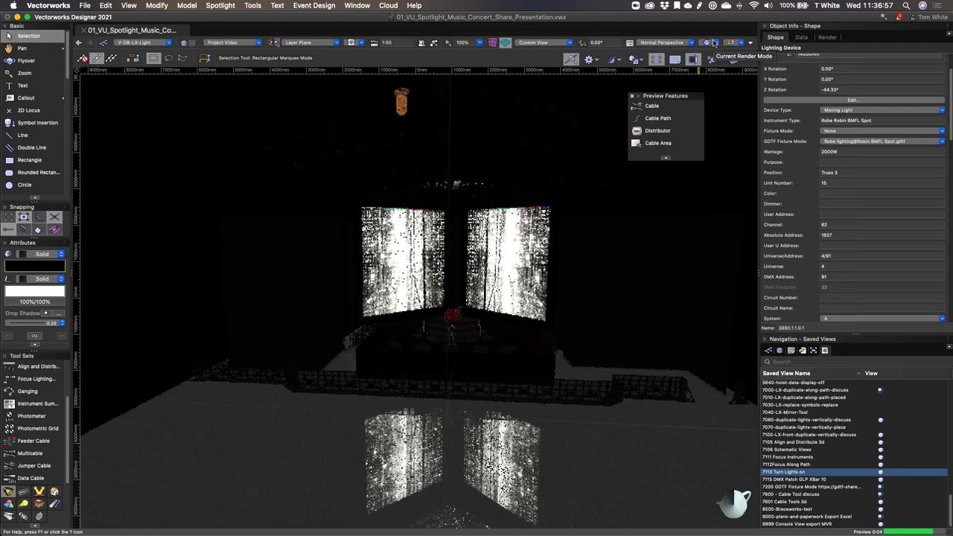
Step: Turn on the moving light hanging above the stage
click(402, 103)
right_click(401, 103)
click(446, 362)
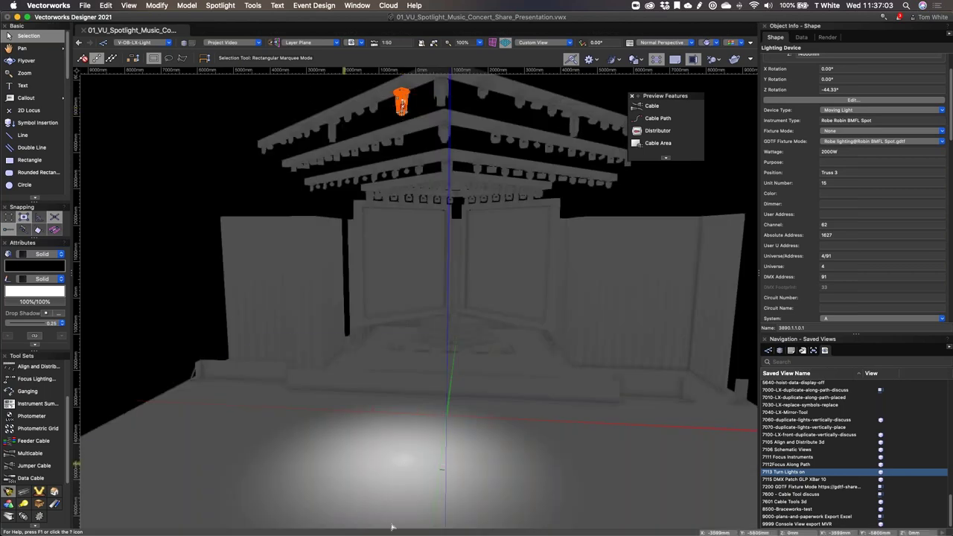
Step: Check the stage deck, centre video screen and right wall panel, and browse Renderworks styles without changing them
click(440, 400)
click(424, 322)
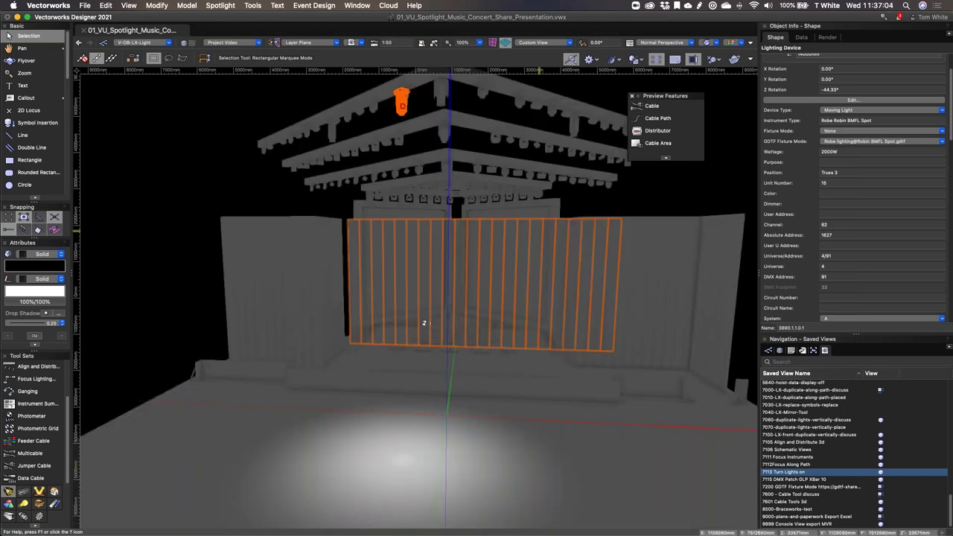
click(622, 296)
key(Escape)
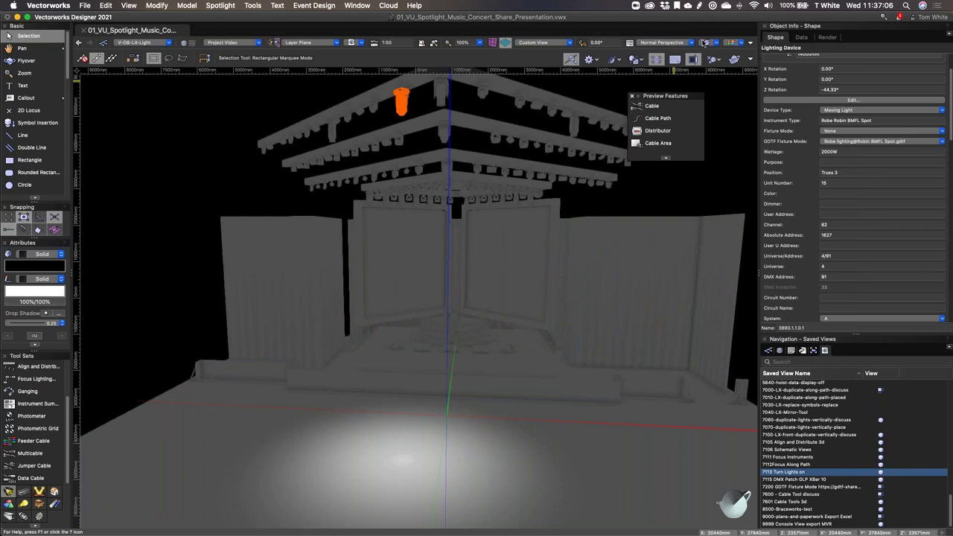
click(706, 42)
mouse_move(745, 121)
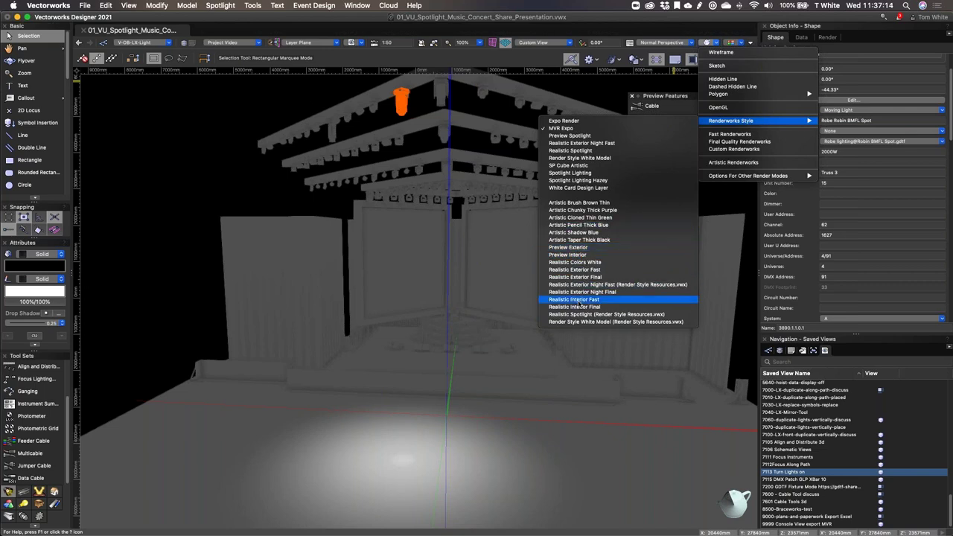
key(Escape)
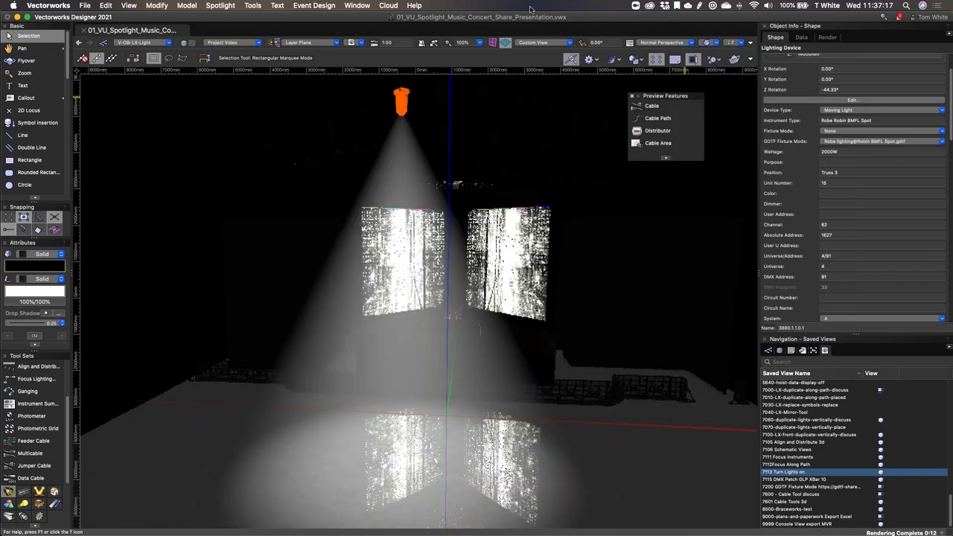
Step: Preview a −58° tilt on the moving light, return it home, and open the layer list
right_click(403, 96)
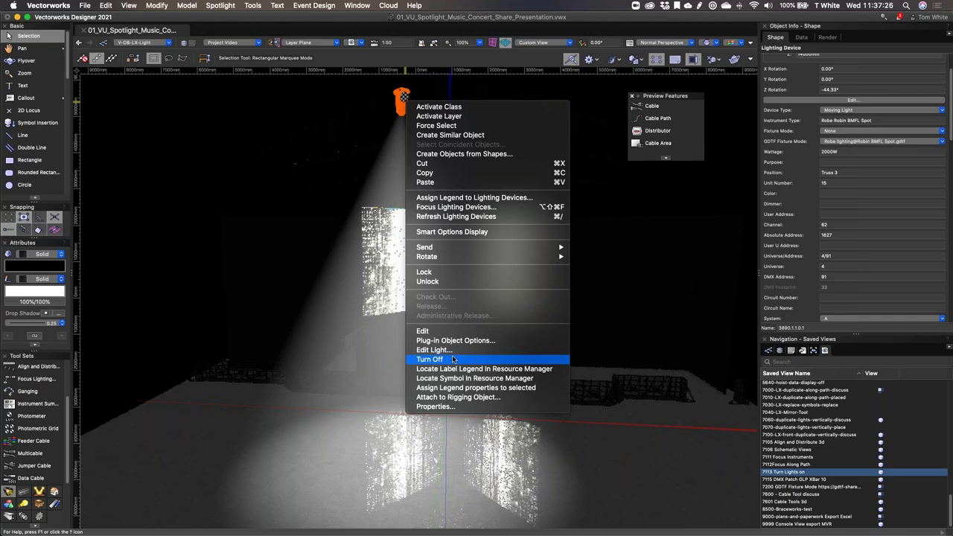
click(467, 207)
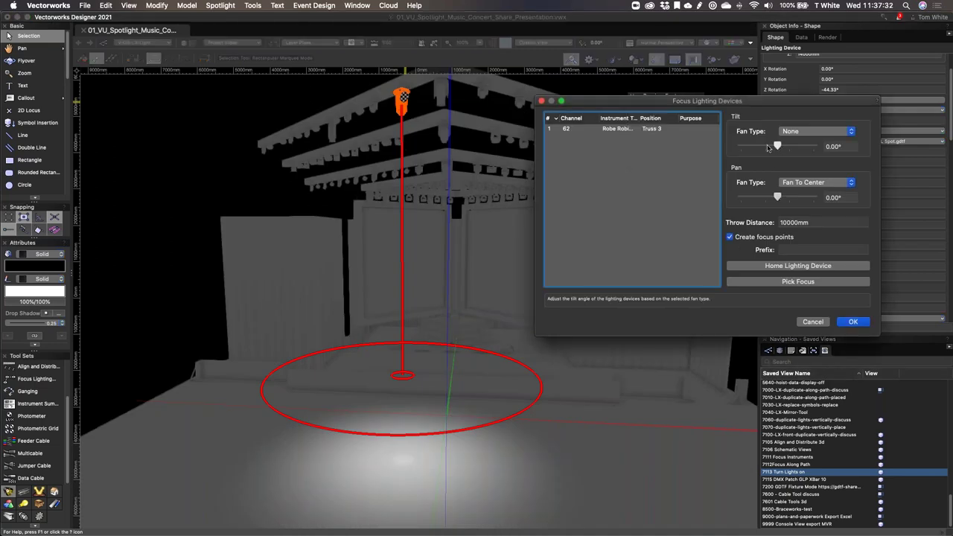
drag(777, 146, 767, 146)
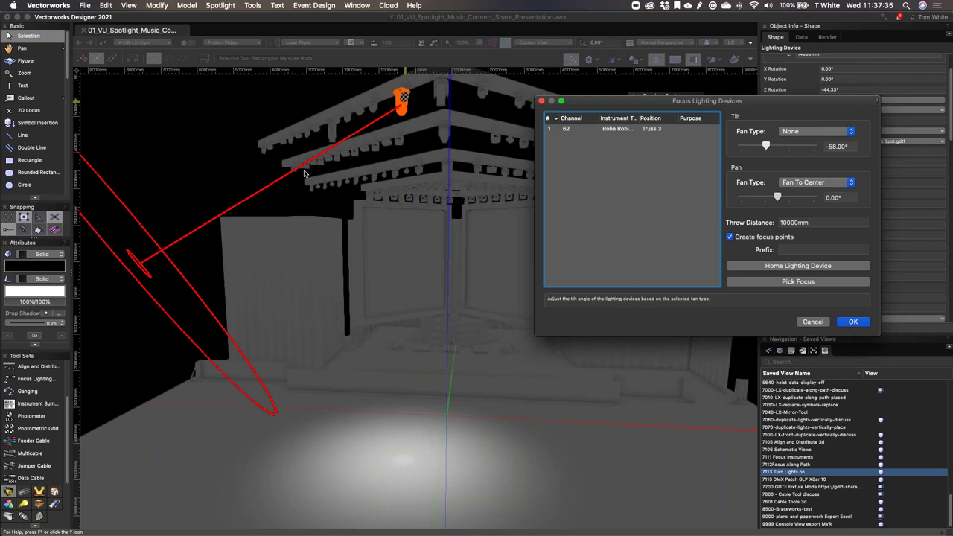
click(767, 267)
key(Return)
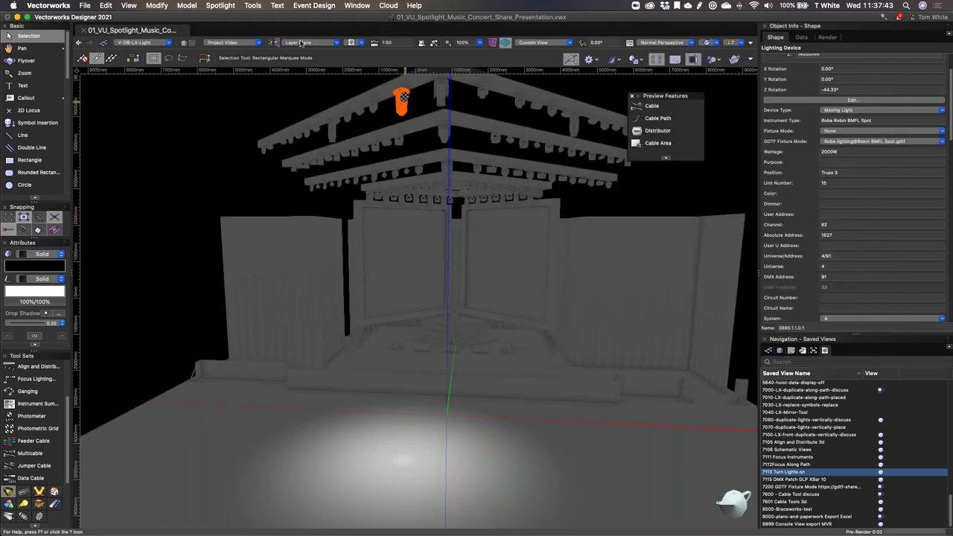
click(224, 43)
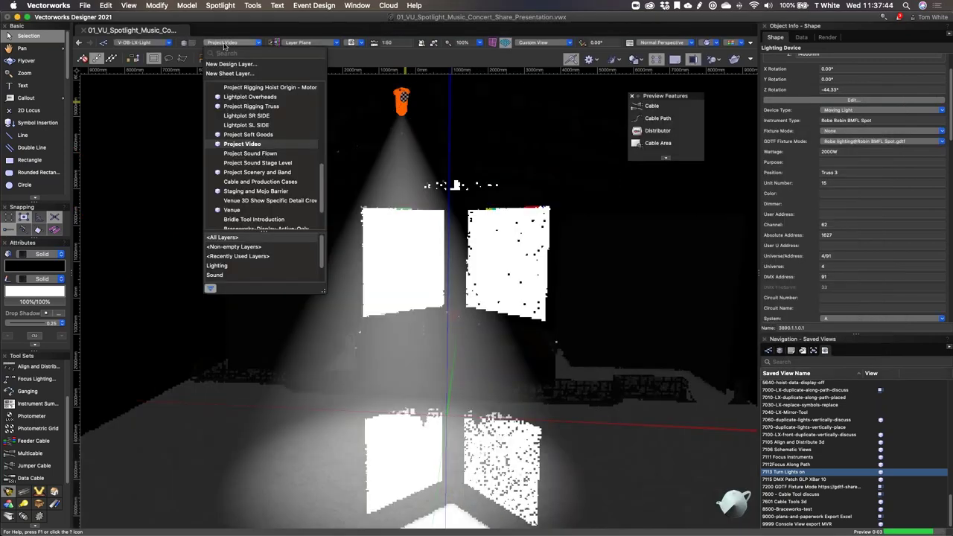
scroll(246, 141, up, 10)
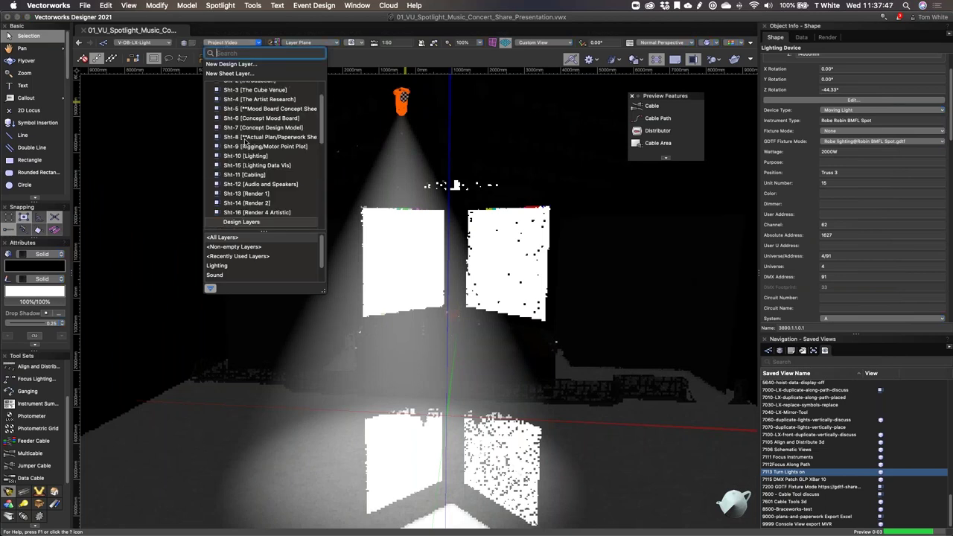
Step: Show sheet Sht-13 [Render 1] with its FOH view render fully in view, then return to Selection
scroll(253, 148, down, 3)
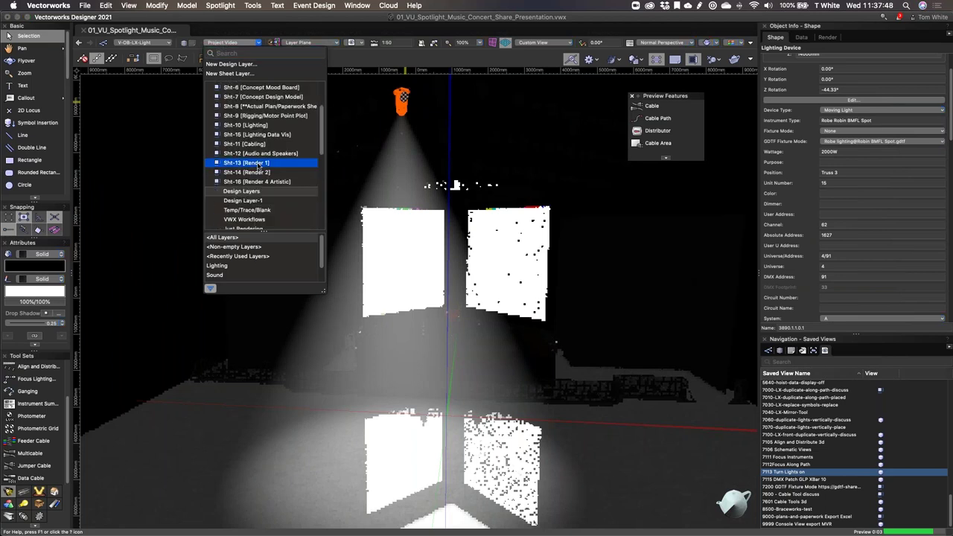
key(Escape)
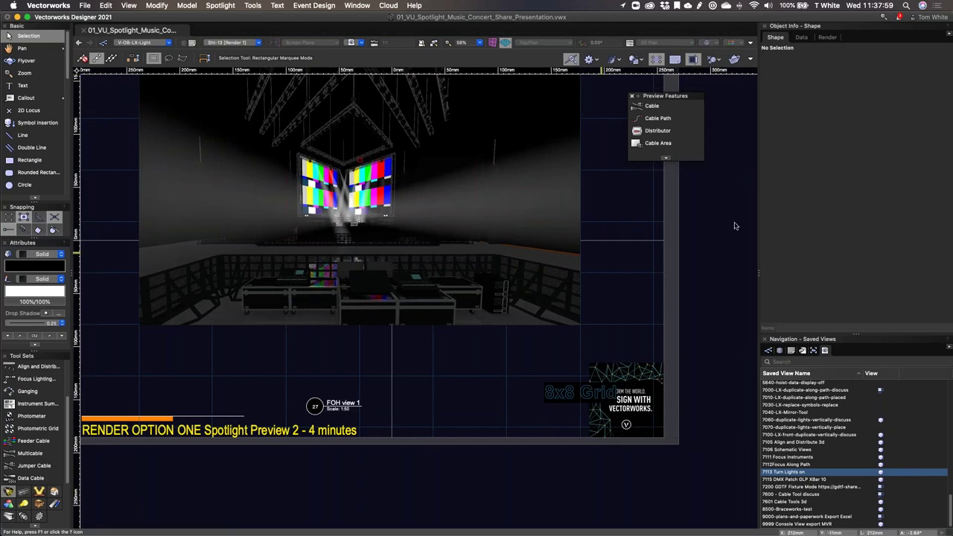
scroll(735, 225, up, 2)
mouse_move(735, 225)
middle_down()
mouse_move(753, 288)
mouse_move(756, 280)
mouse_move(715, 291)
middle_up()
key(x)
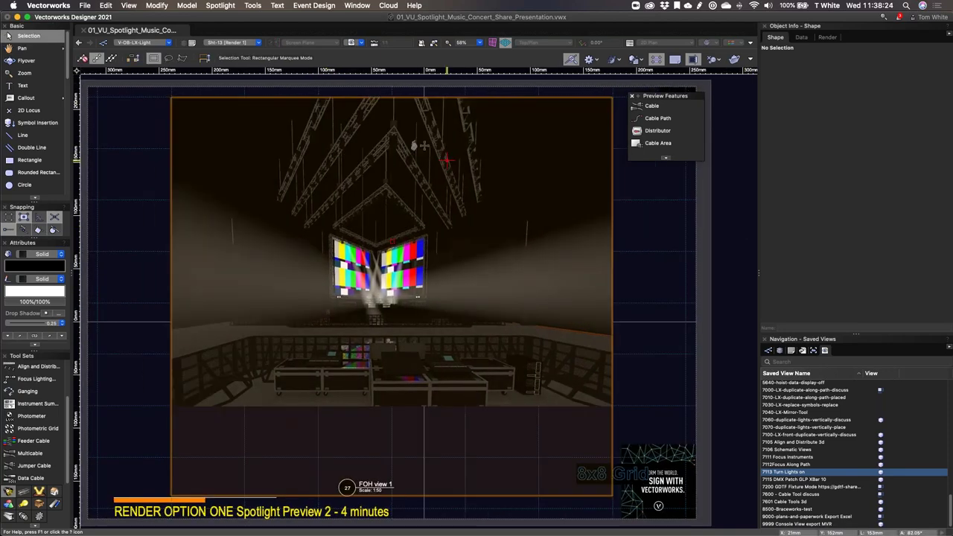
Step: Switch to sheet Sht-14 [Render 2], labelled RENDER OPTION TWO Realistic Spotlight
click(230, 42)
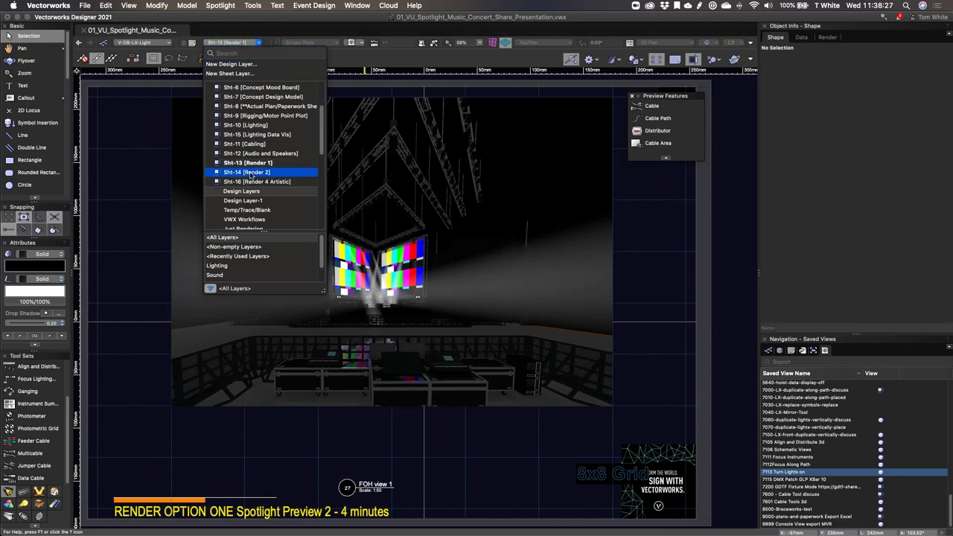
click(560, 241)
key(super+Page_Down)
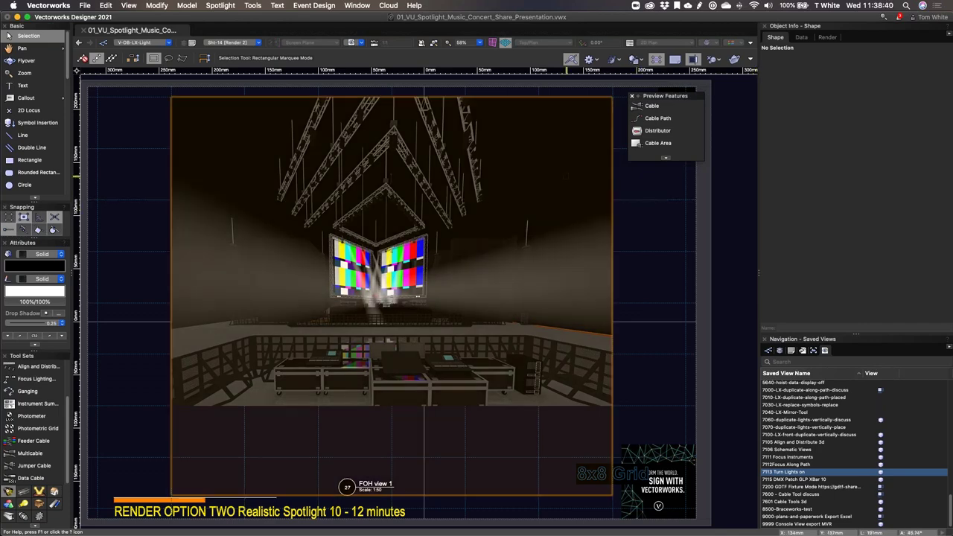
Step: Open 02_VU_Spotlight_Cube_Fashion_Share_Presentation.vwx from File > Open in a second document tab
click(277, 5)
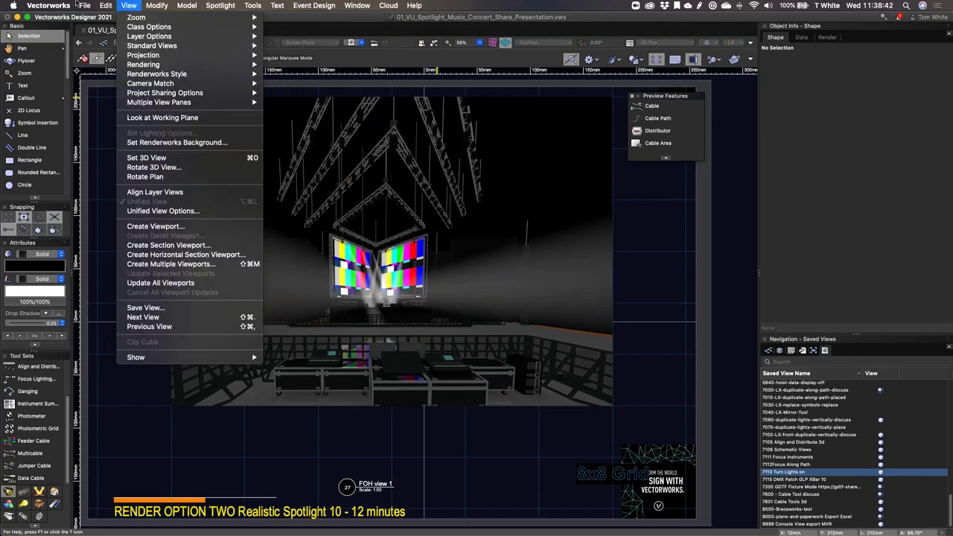
mouse_move(109, 49)
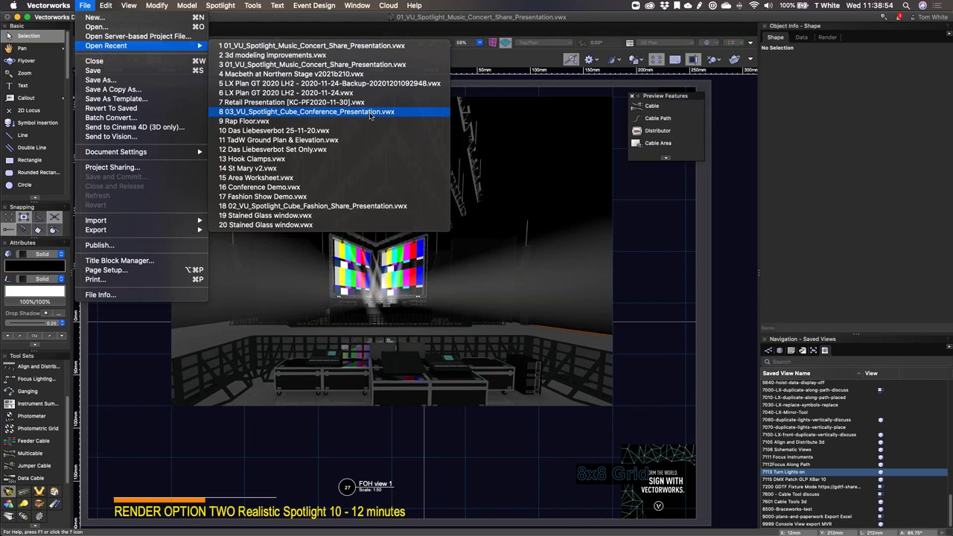
click(294, 77)
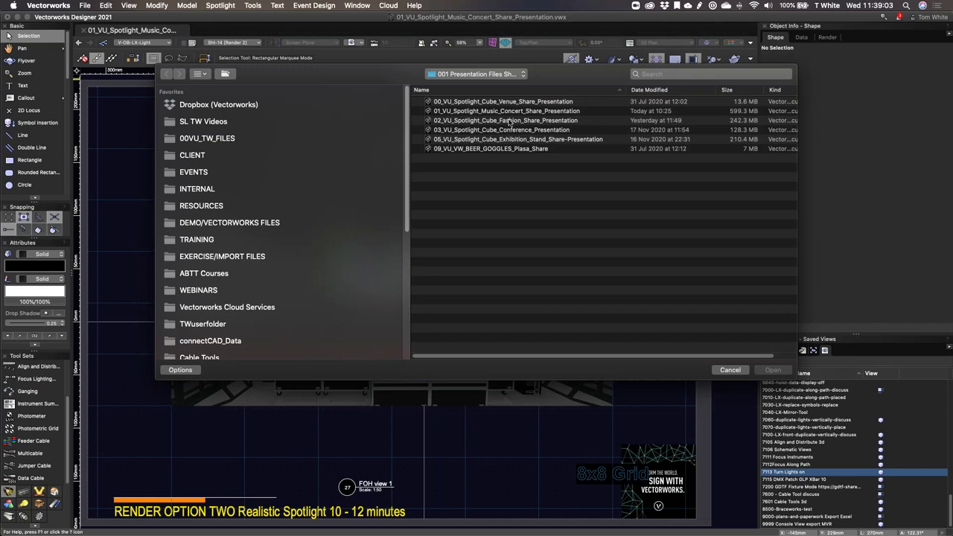
click(510, 120)
click(772, 371)
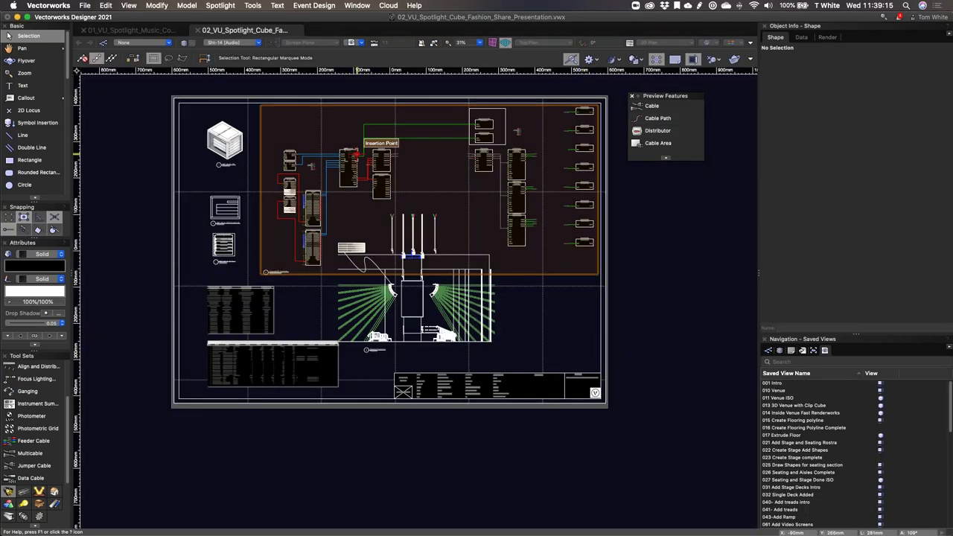
Step: Zoom and pan the schematic to the FOH console's OMNI_OUT and Dante cabling, then return to Selection
scroll(356, 154, up, 8)
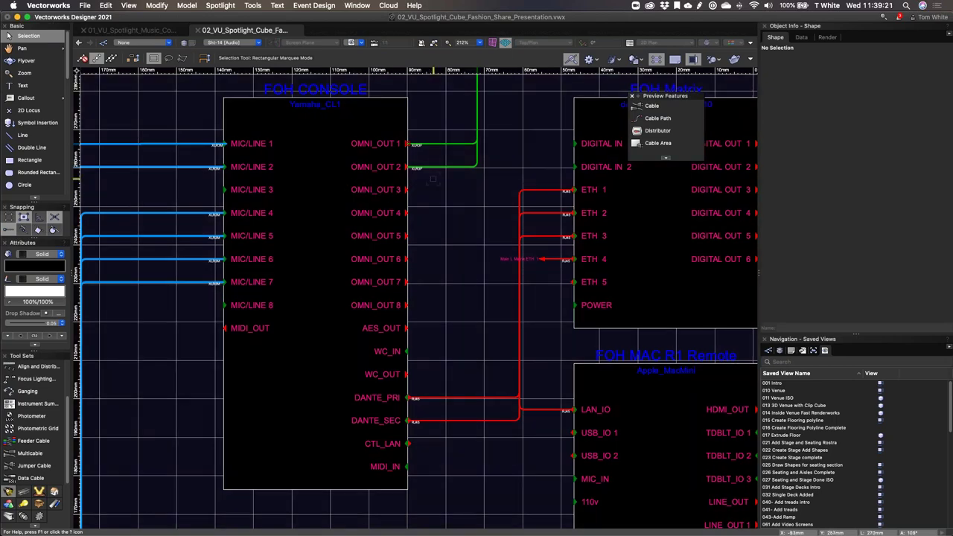
scroll(433, 179, down, 3)
middle_drag(572, 298, 482, 285)
mouse_move(483, 285)
mouse_down()
mouse_move(458, 337)
mouse_move(483, 364)
mouse_up()
key(x)
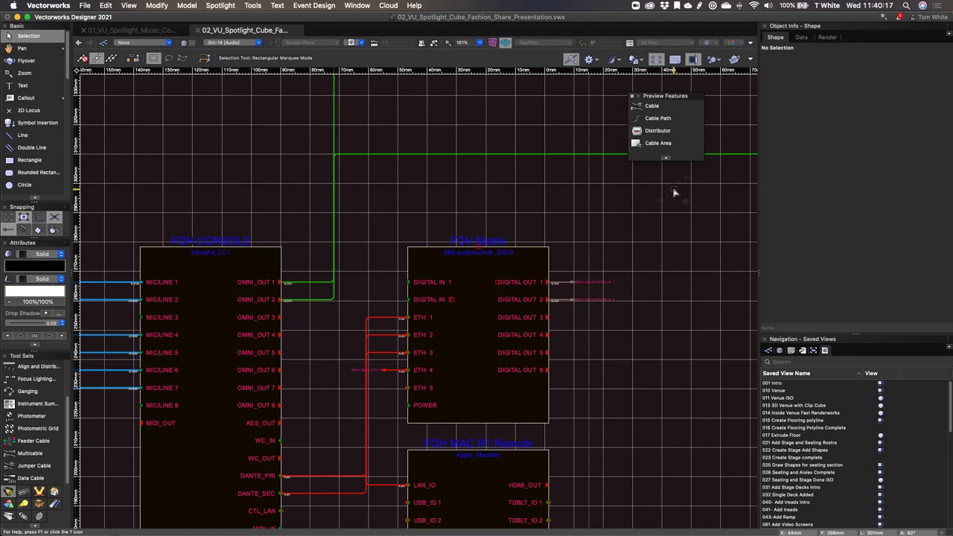
Step: Zoom out across the audio sheet's cabling, then return to the 01_VU_Spotlight_Music_Concert drawing
click(674, 193)
scroll(352, 275, down, 3)
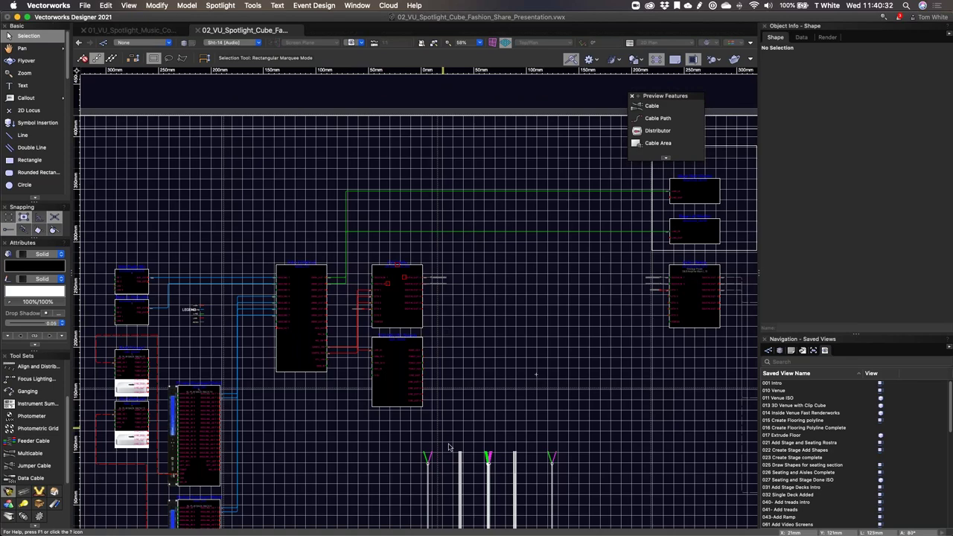
mouse_move(469, 438)
middle_down()
mouse_move(519, 372)
mouse_move(489, 359)
middle_up()
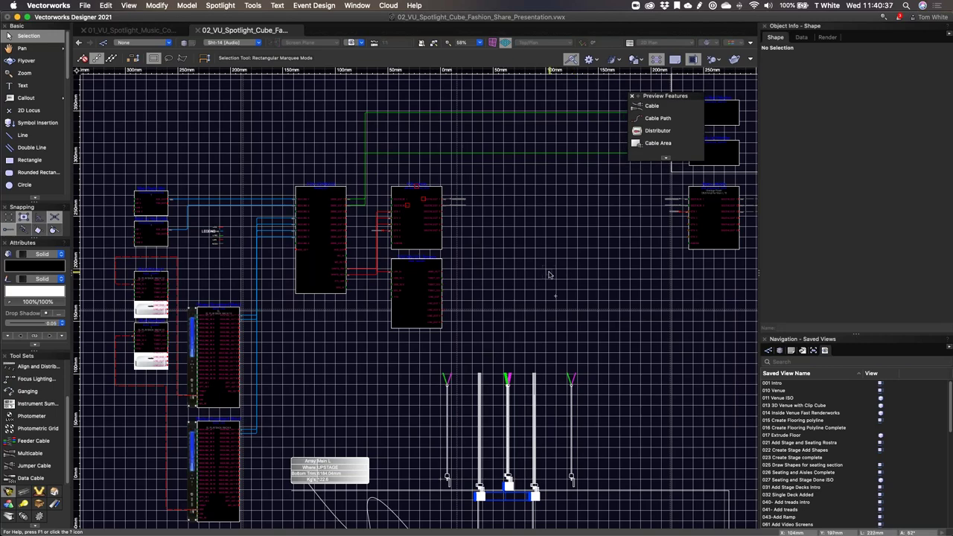
scroll(549, 275, down, 3)
mouse_move(564, 333)
middle_down()
mouse_move(453, 254)
mouse_move(457, 277)
middle_up()
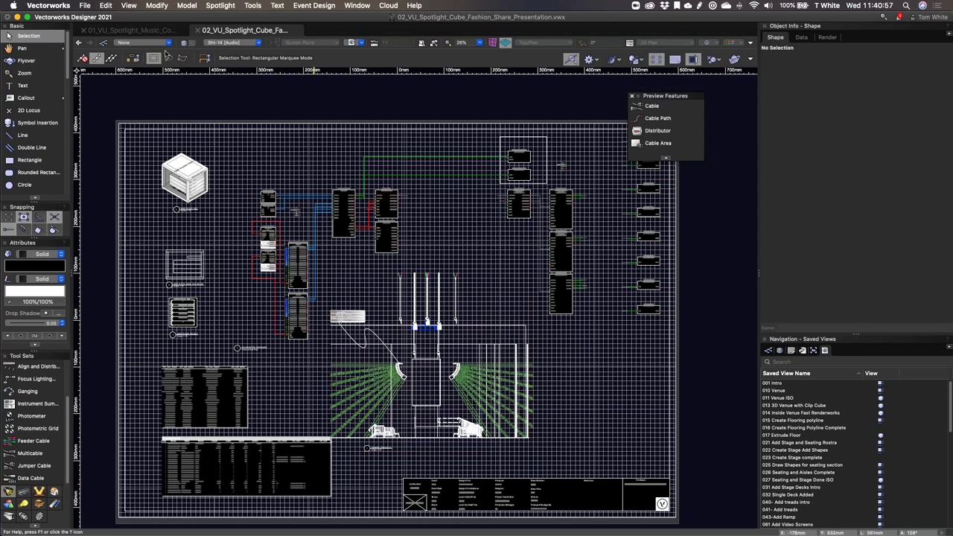
click(140, 31)
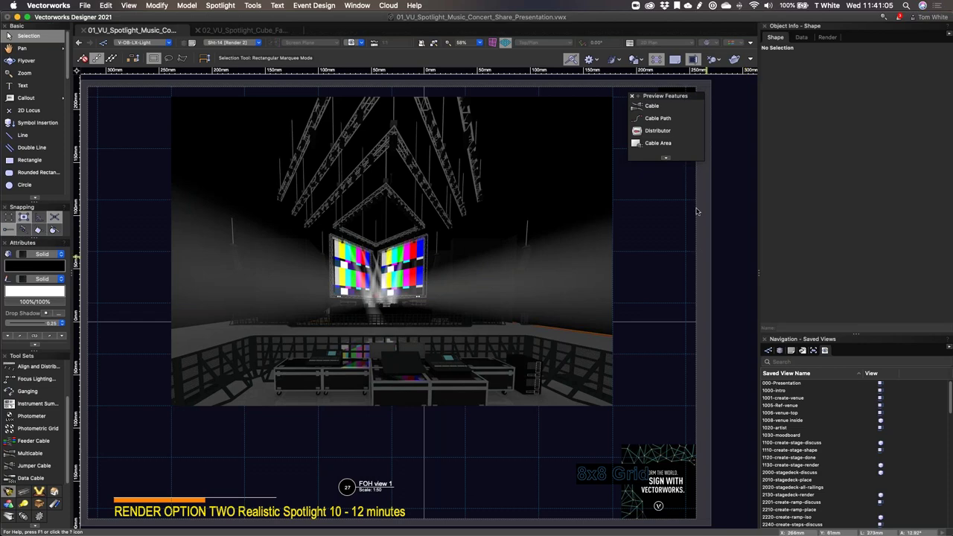
Step: Activate the Braceworks workspace from Tools > Workspaces
click(252, 5)
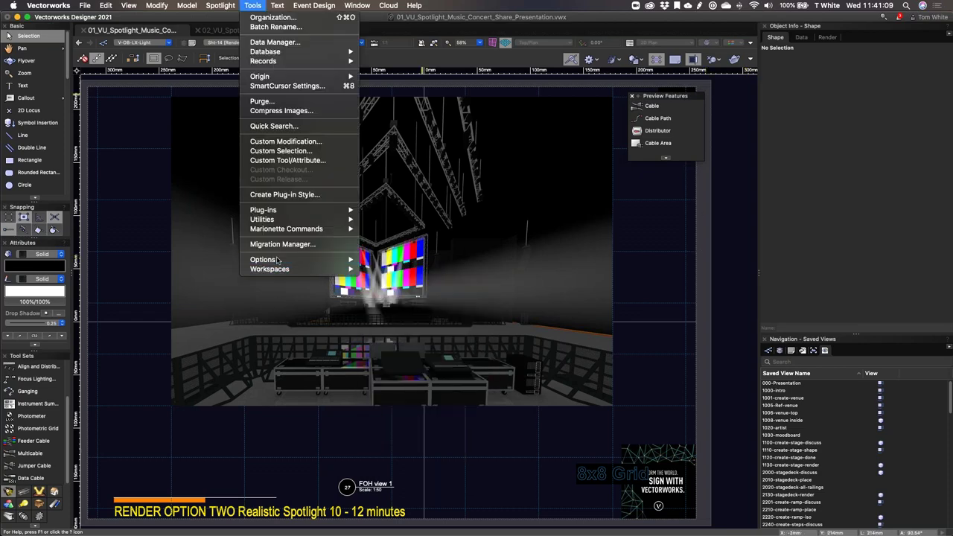
mouse_move(278, 260)
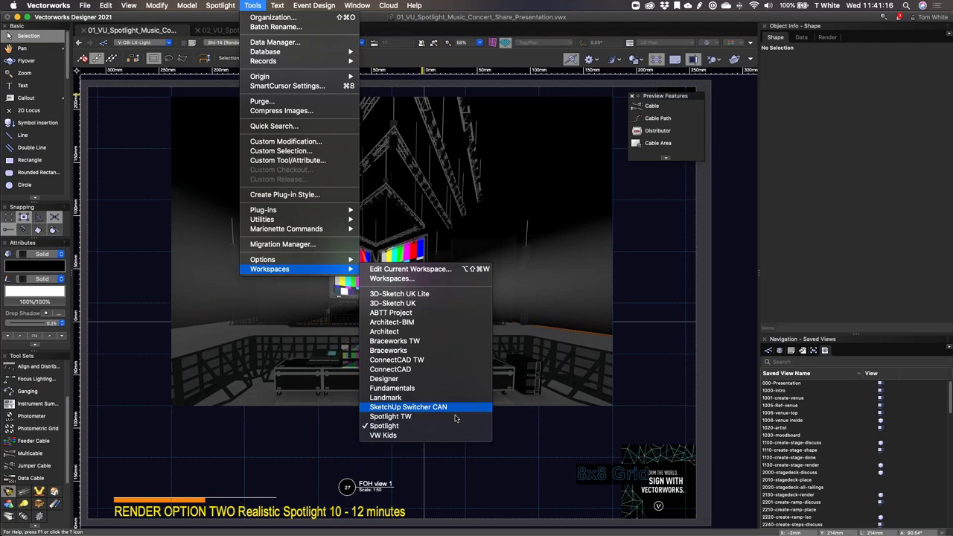
click(437, 350)
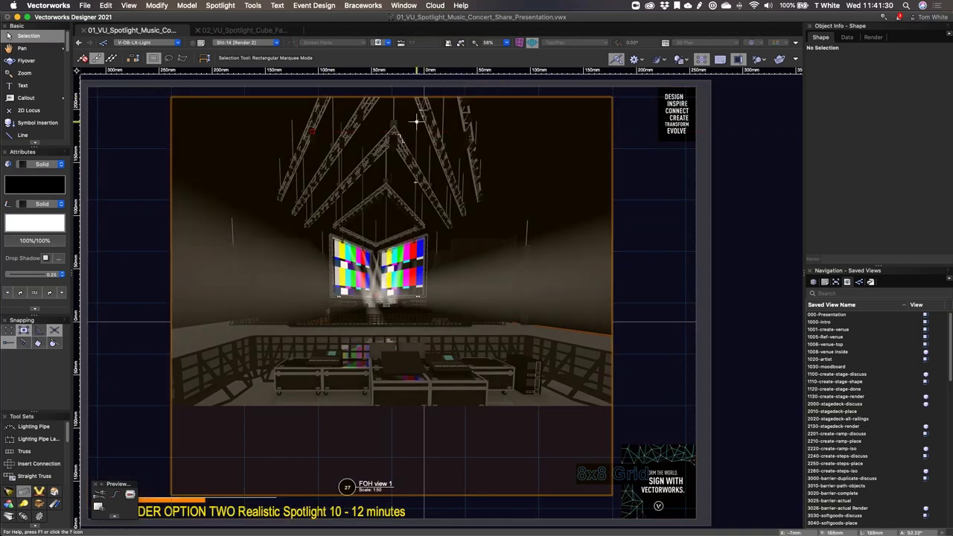
Step: Open Braceworks Preferences and try the Eurocode static and dynamic safety-factor presets
click(404, 5)
mouse_move(363, 5)
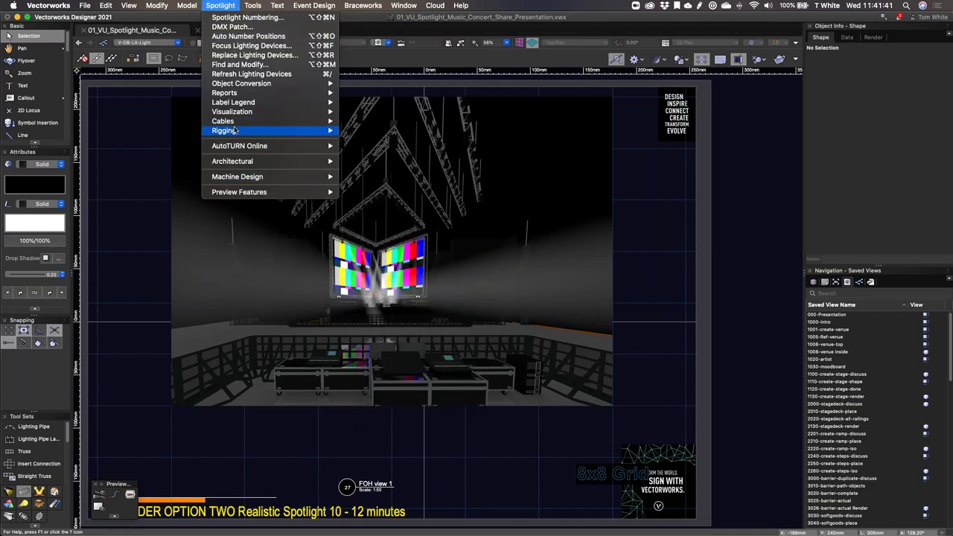
mouse_move(237, 131)
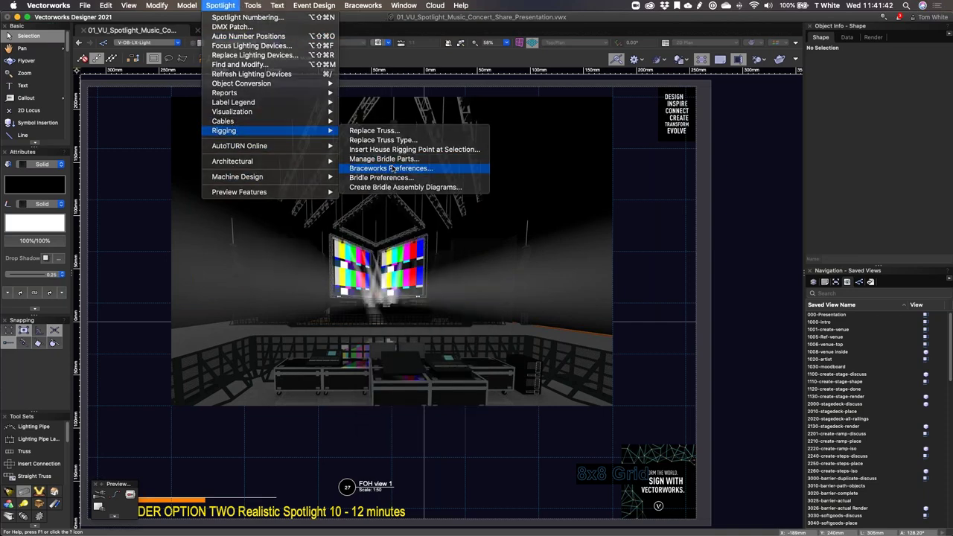
click(395, 169)
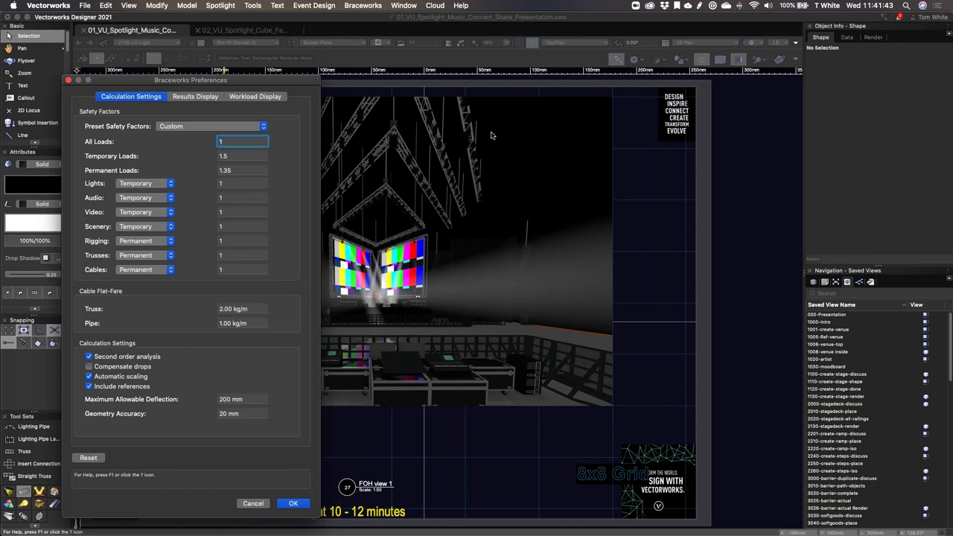
click(220, 126)
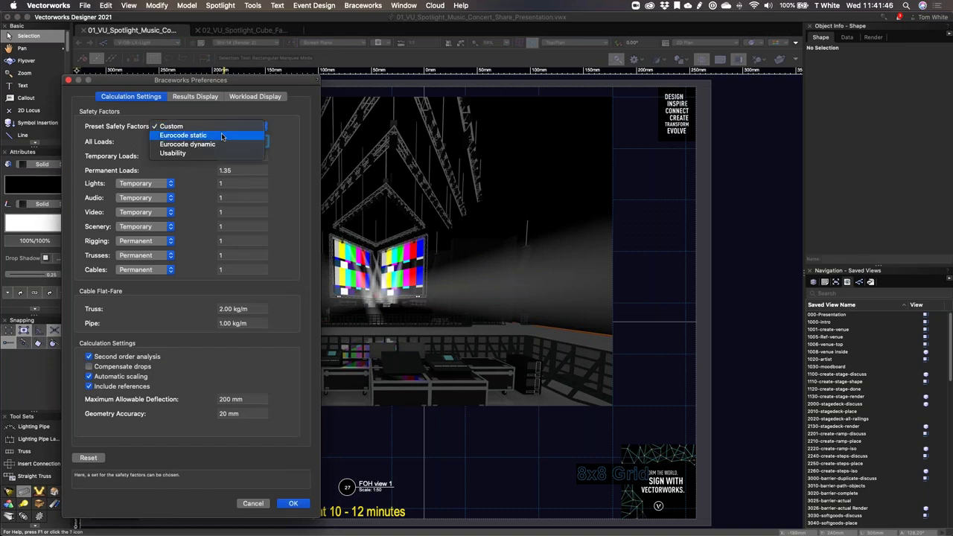
click(222, 136)
click(219, 127)
click(221, 136)
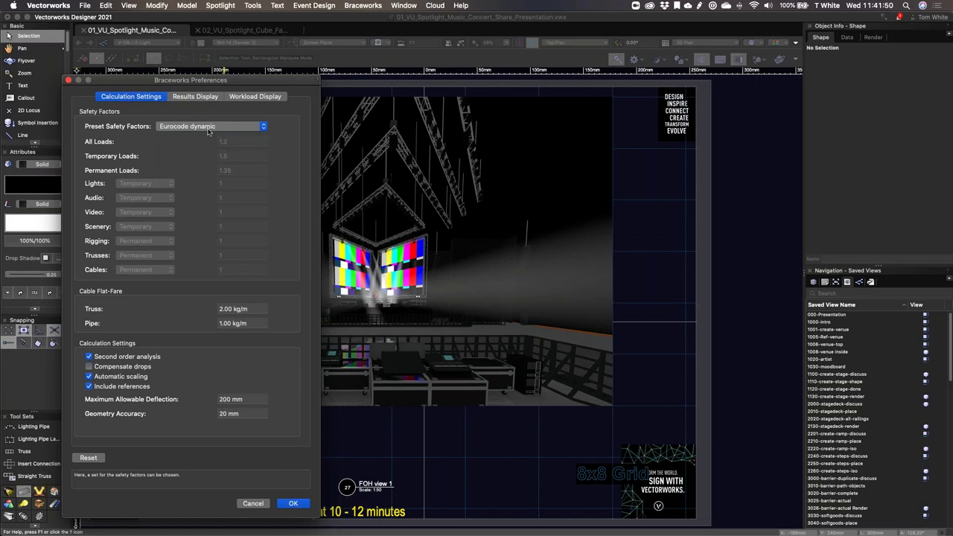
Step: Settle on the Usability safety-factor preset and confirm the Braceworks Preferences
click(209, 132)
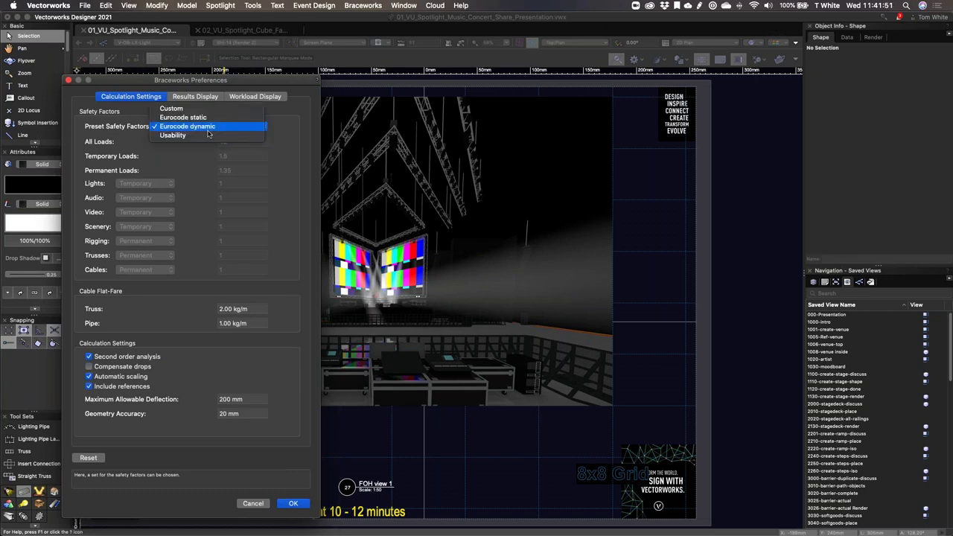
click(207, 139)
click(210, 126)
click(218, 89)
drag(218, 80, 640, 26)
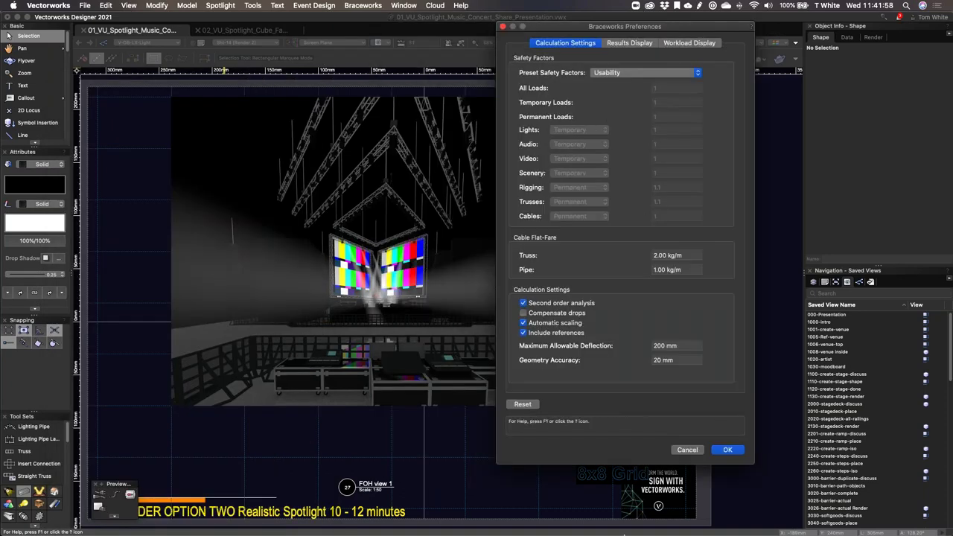
click(728, 450)
scroll(847, 502, down, 5)
scroll(847, 501, down, 15)
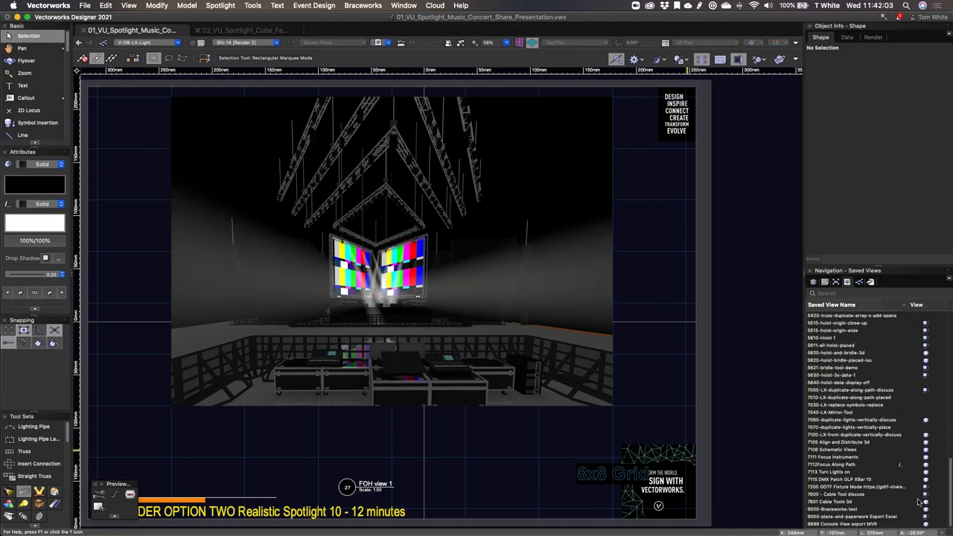
Step: Restore the 8500-Braceworks-test saved view and zoom into the truss rig
click(918, 496)
click(930, 510)
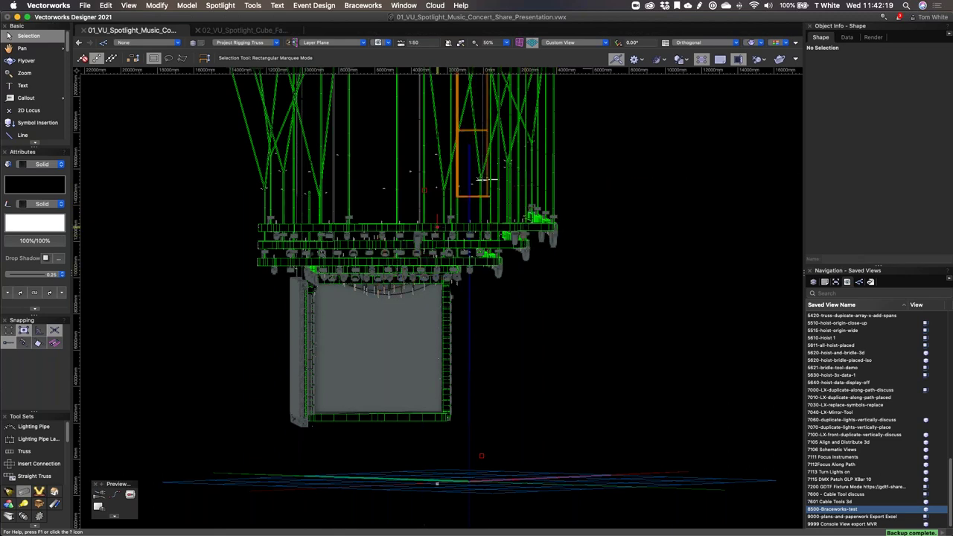
scroll(393, 304, up, 5)
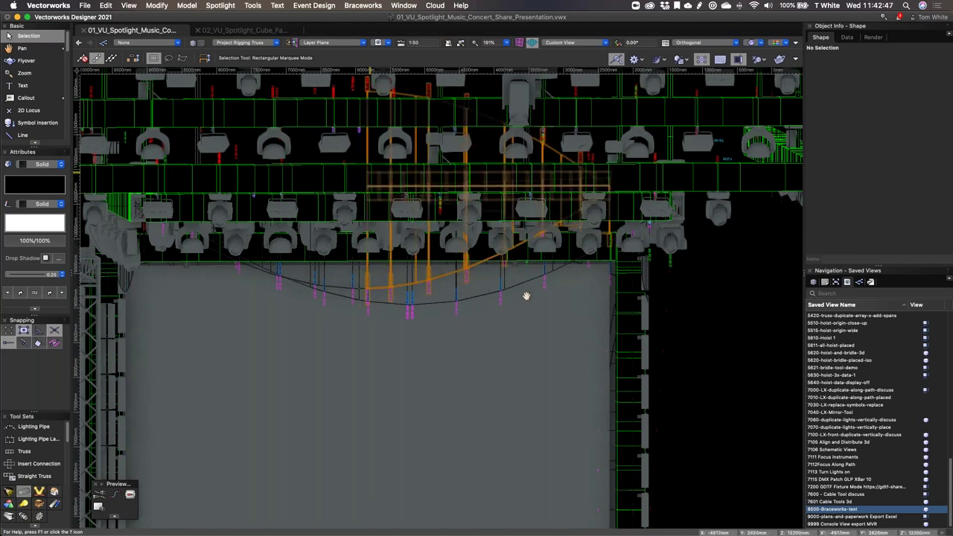
key(space)
scroll(428, 326, up, 3)
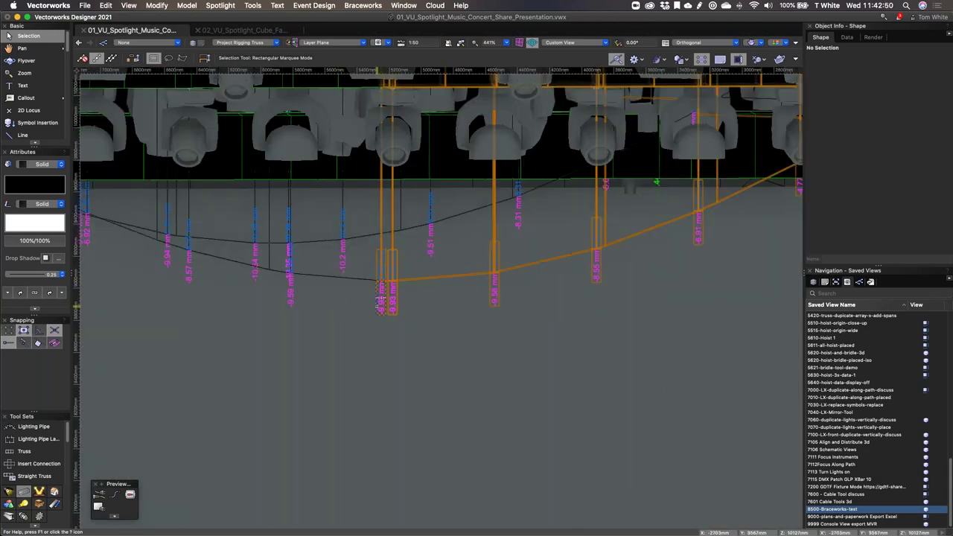
scroll(381, 312, down, 2)
scroll(381, 311, down, 2)
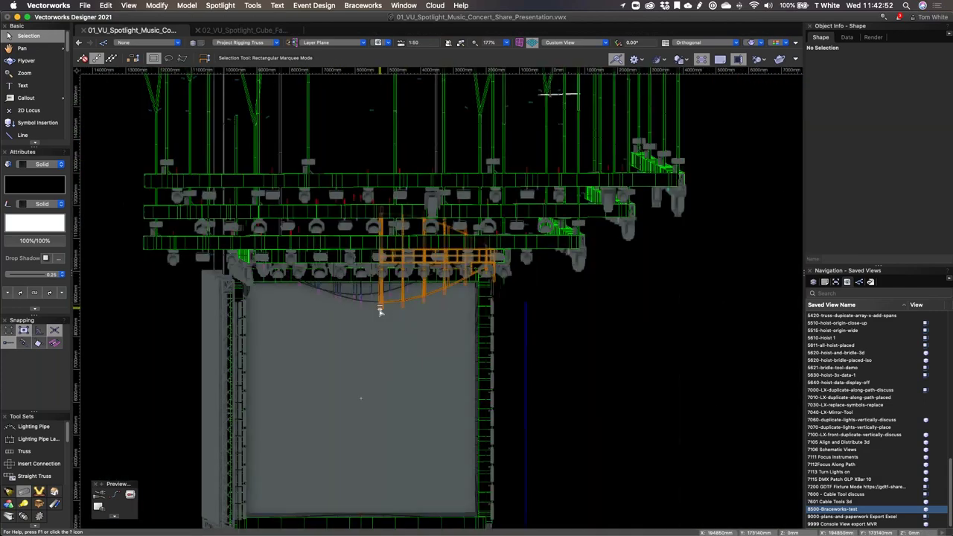
scroll(402, 160, up, 5)
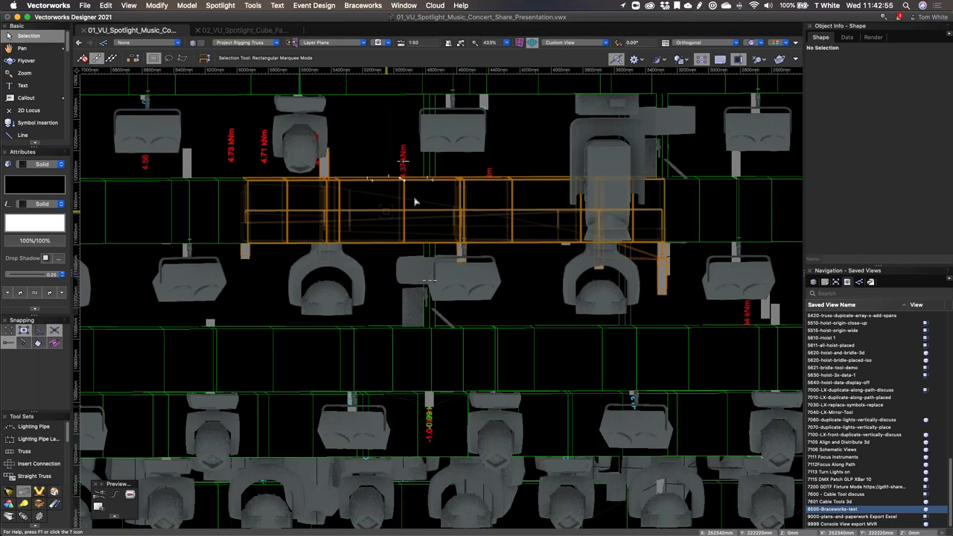
key(super+z)
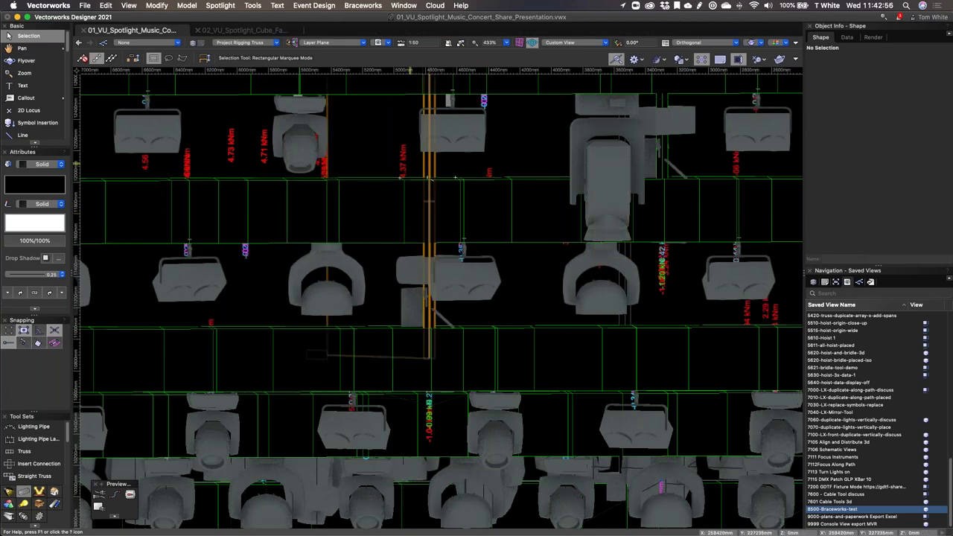
key(super+z)
scroll(403, 280, down, 3)
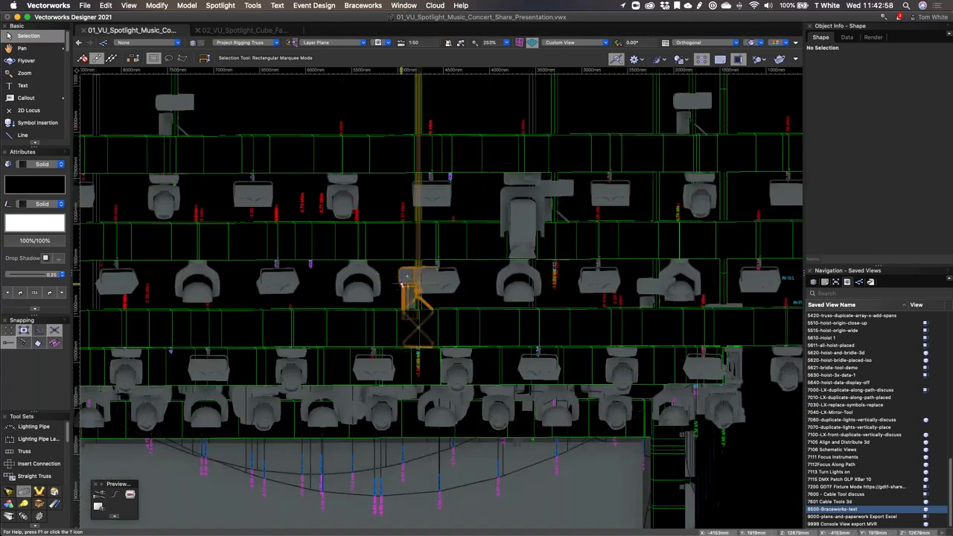
scroll(403, 280, down, 2)
scroll(404, 280, down, 3)
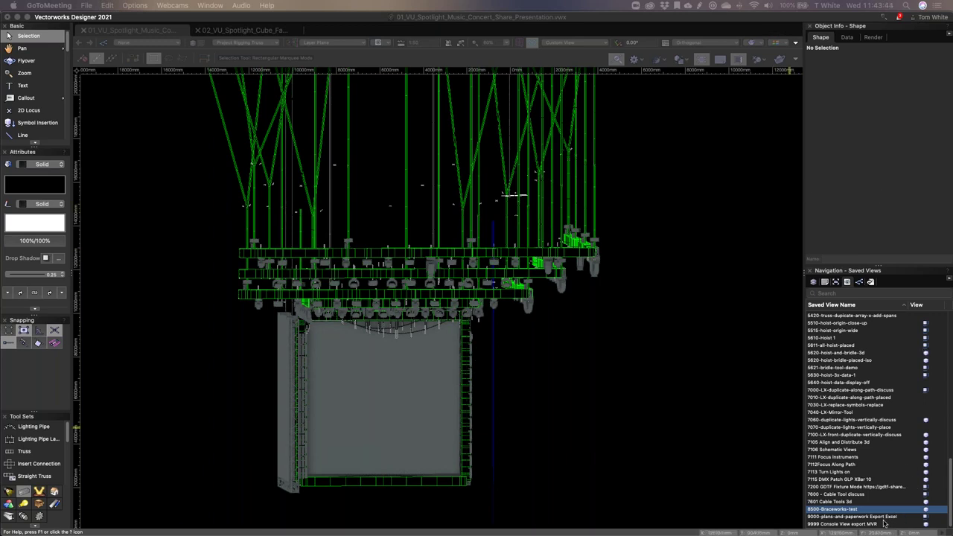
click(925, 525)
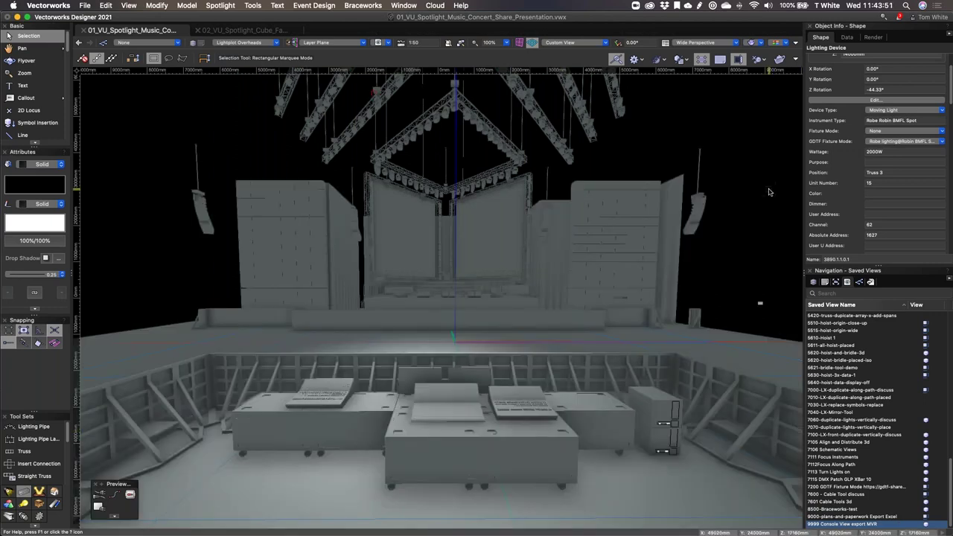
Step: Deselect the lighting device by picking empty canvas in the console view
click(770, 192)
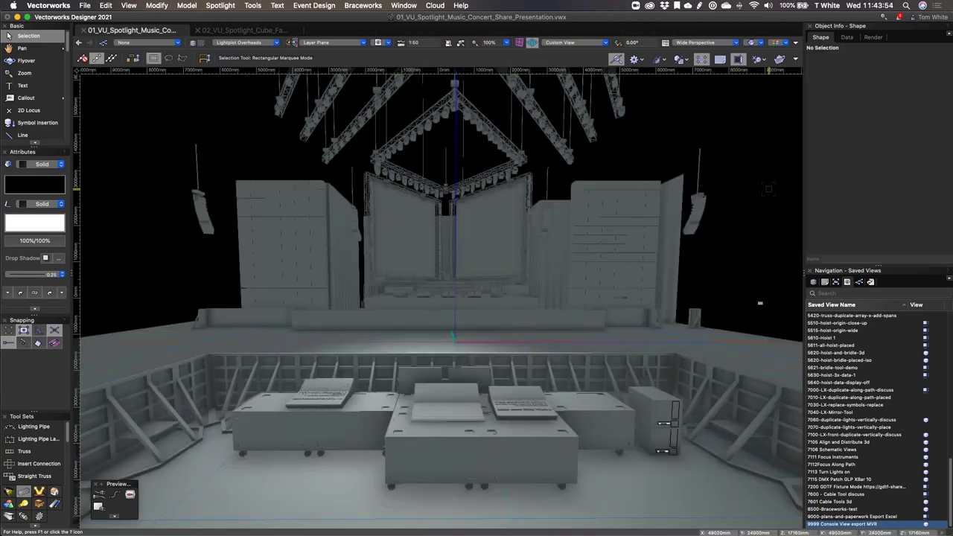